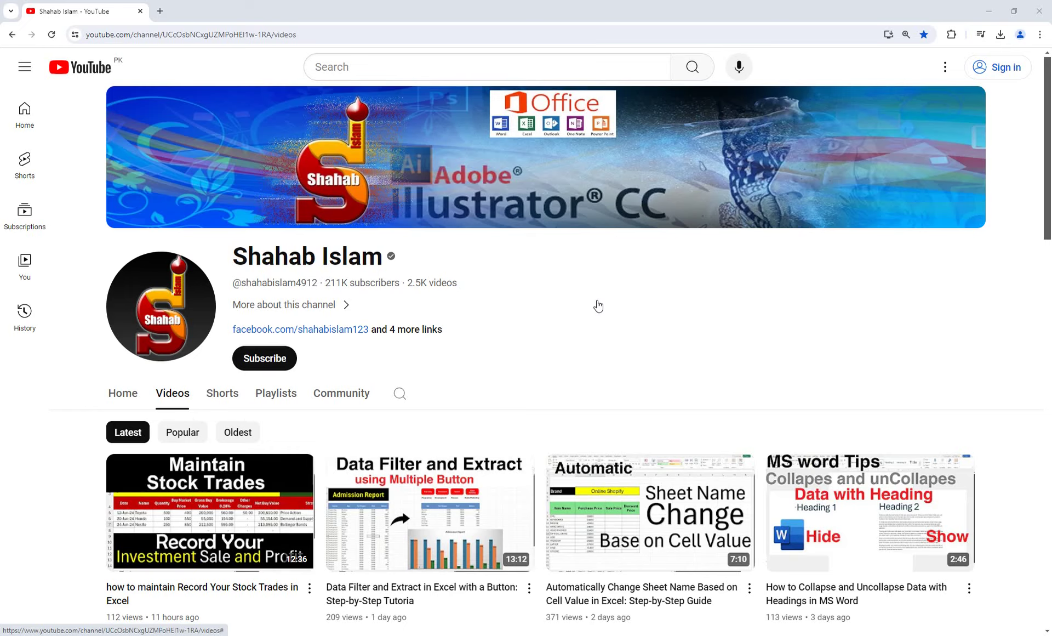
- Switch to the SAD.xlsx workbook in Excel
{"action": "mouse_move", "coordinate": [391, 621]}
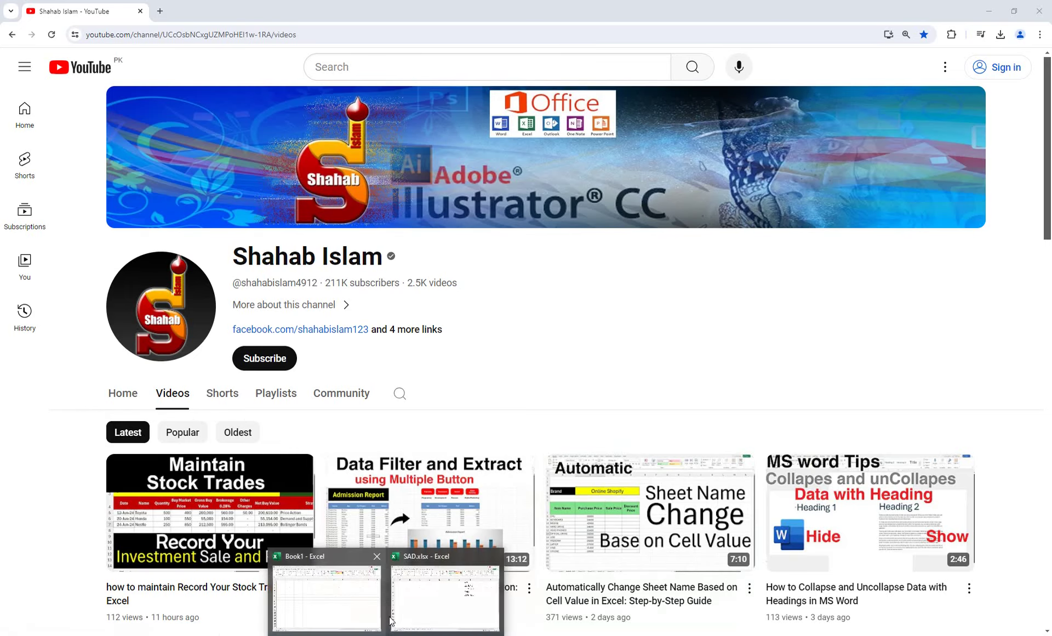
{"action": "left_click", "coordinate": [424, 597]}
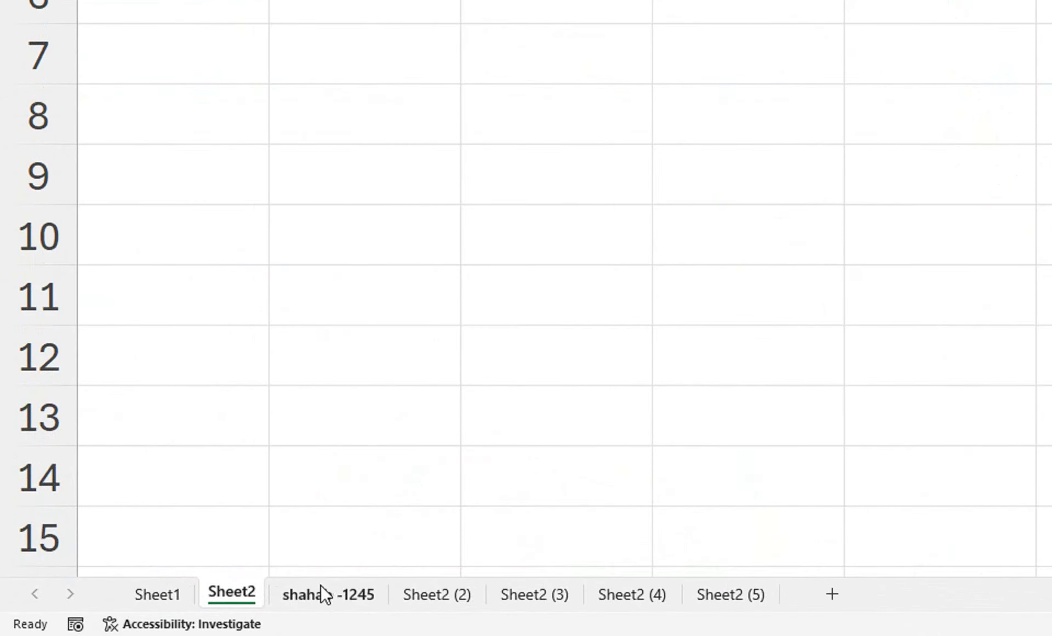
- Rename the sheet directly after Sheet2 as Stock1
{"action": "left_click", "coordinate": [167, 616]}
{"action": "double_click", "coordinate": [335, 595]}
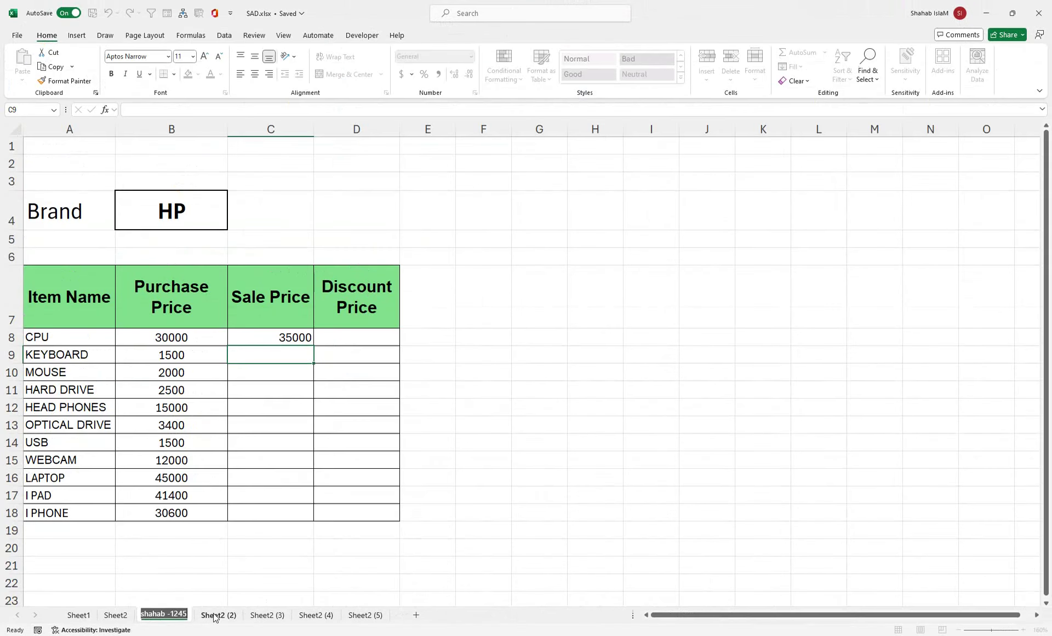
{"action": "type", "text": "Z"}
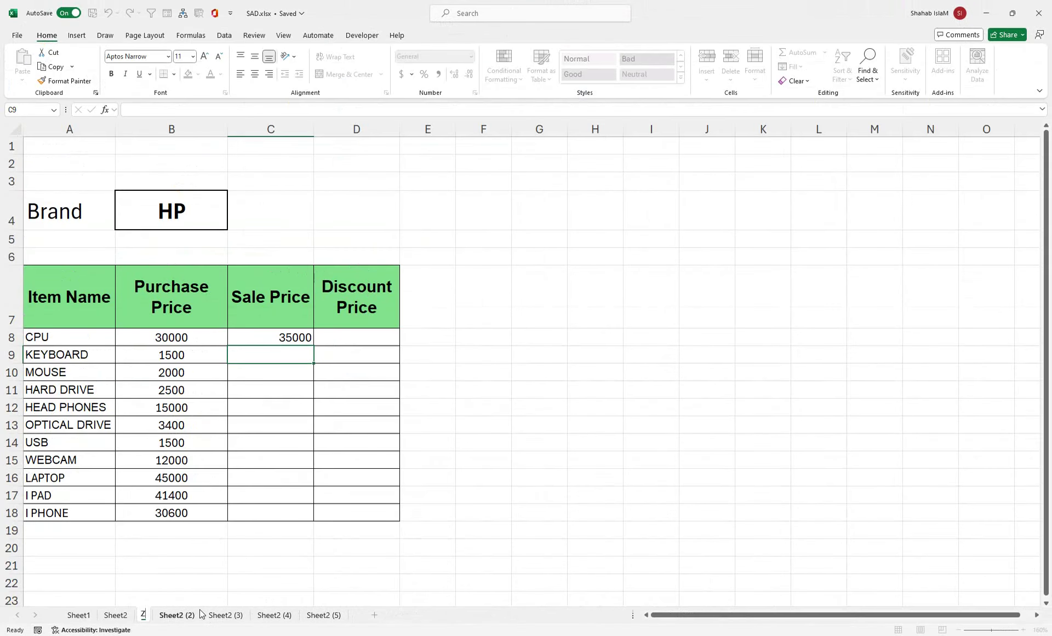
{"action": "key", "text": "BackSpace"}
{"action": "type", "text": "A"}
{"action": "key", "text": "BackSpace"}
{"action": "type", "text": "Stock"}
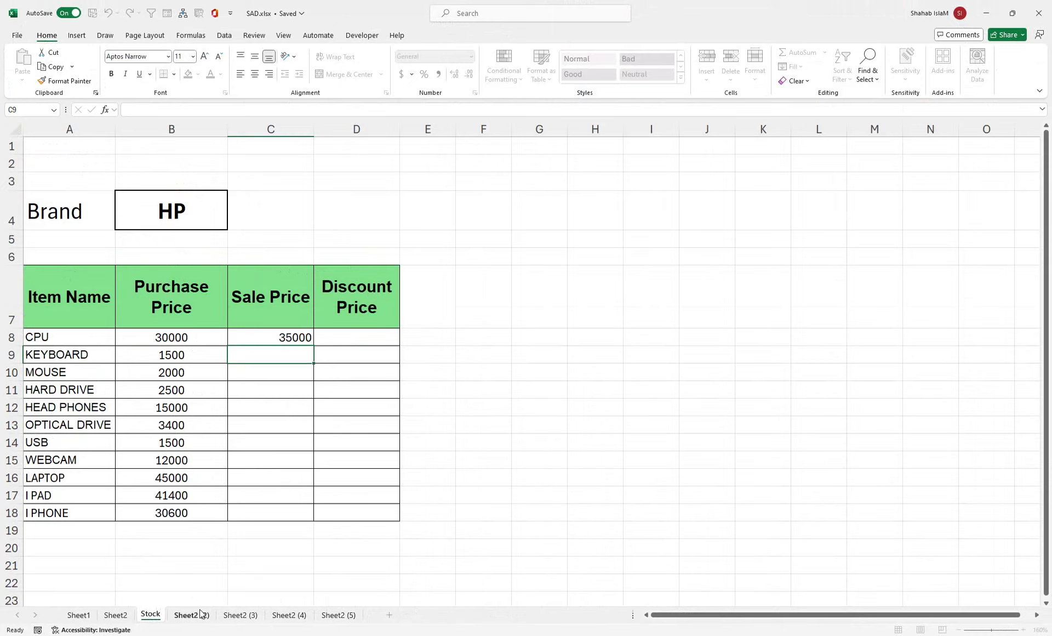
- Rename the sheet Sheet2 (2) as Stock2
{"action": "left_click", "coordinate": [201, 614]}
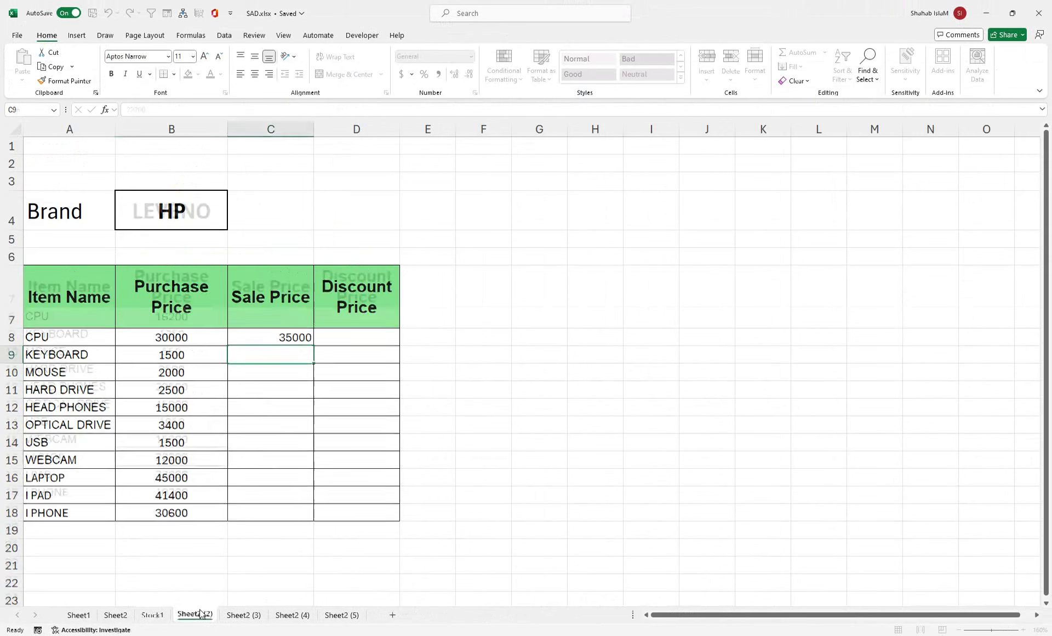
{"action": "double_click", "coordinate": [200, 614]}
{"action": "type", "text": "Stock"}
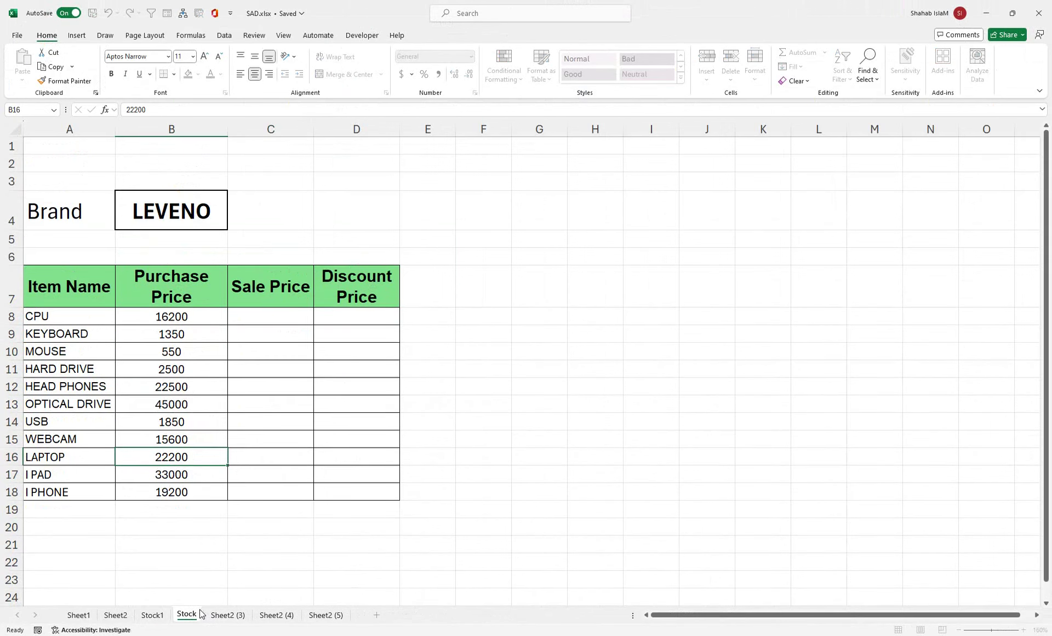
{"action": "type", "text": "2"}
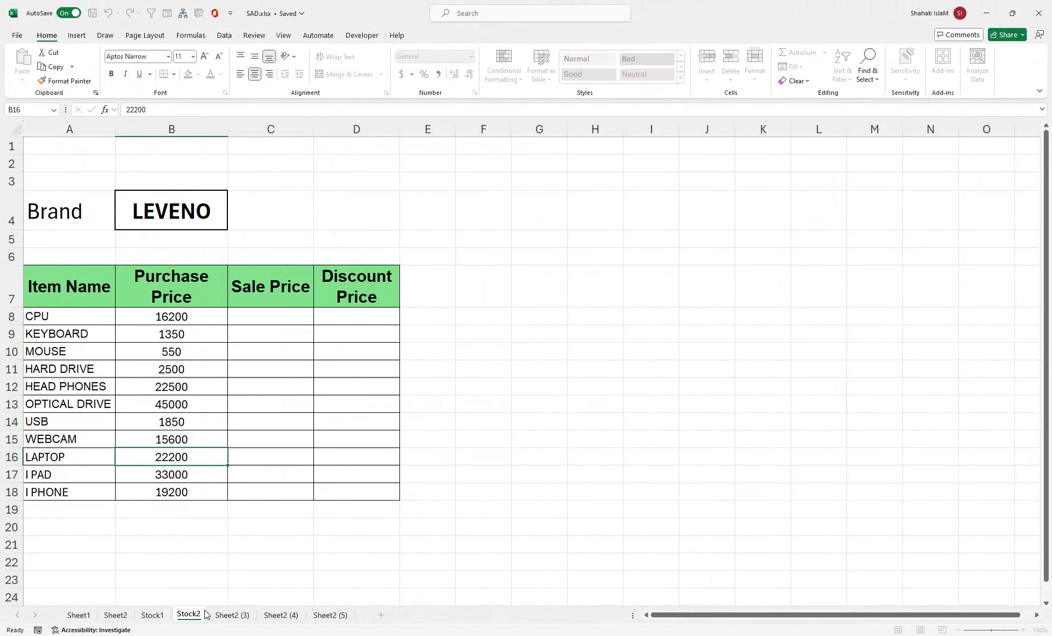
- Replace the name of the sheet directly after Stock1 with Com 2
{"action": "key", "text": "BackSpace"}
{"action": "key", "text": "BackSpace"}
{"action": "key", "text": "BackSpace"}
{"action": "key", "text": "BackSpace"}
{"action": "key", "text": "BackSpace"}
{"action": "key", "text": "BackSpace"}
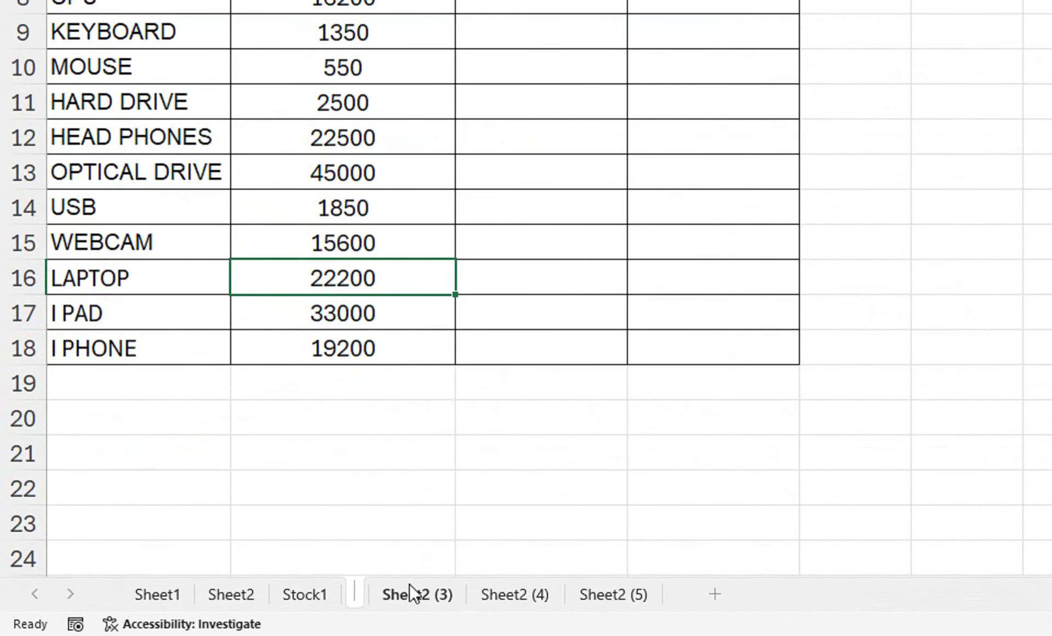
{"action": "type", "text": "Co"}
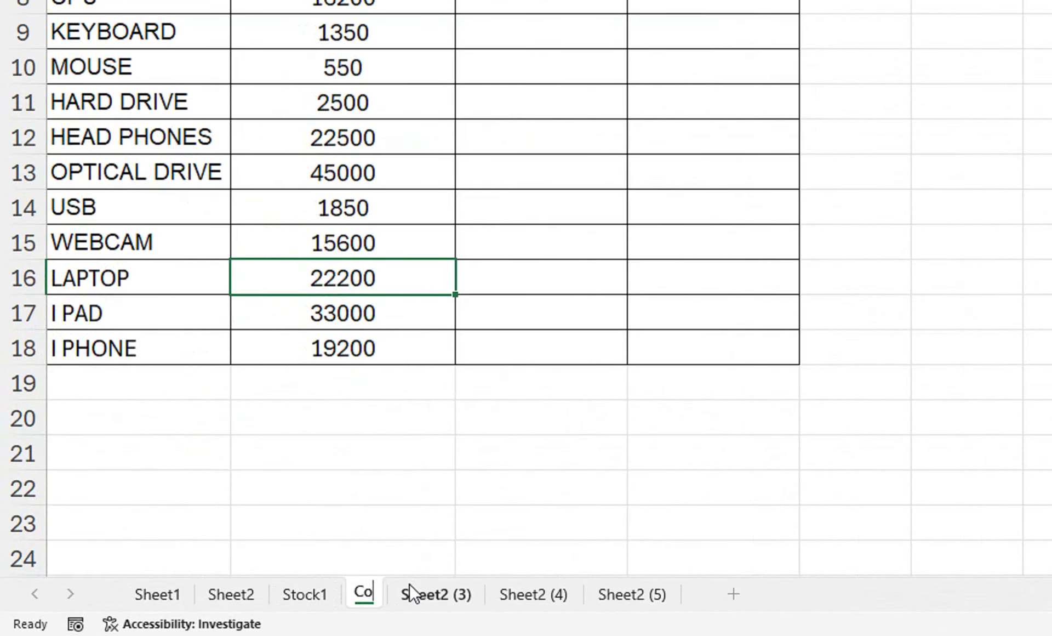
{"action": "type", "text": "m 1"}
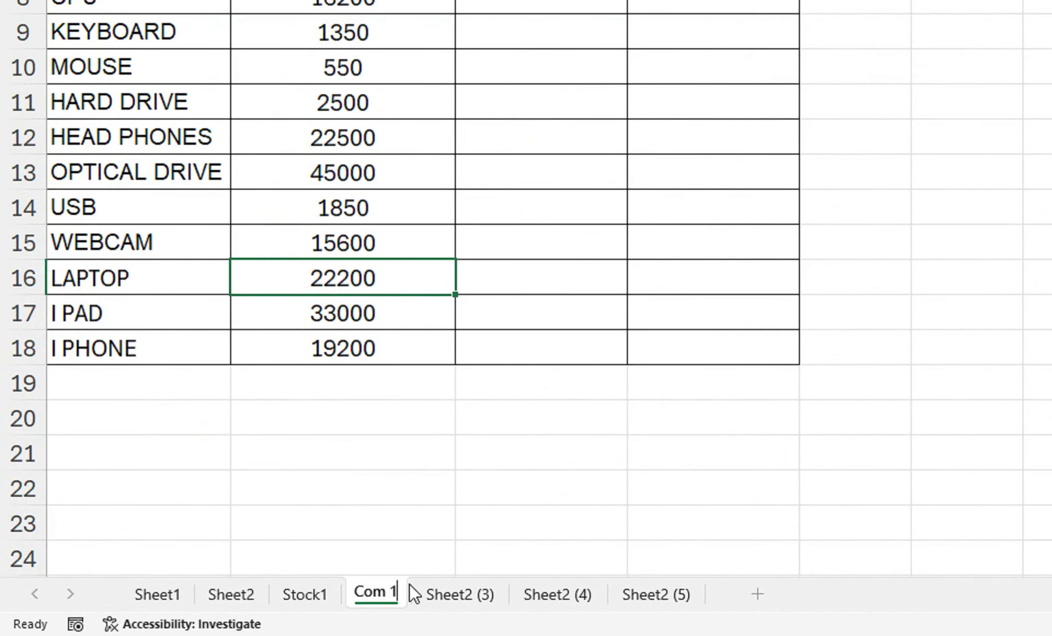
{"action": "key", "text": "BackSpace"}
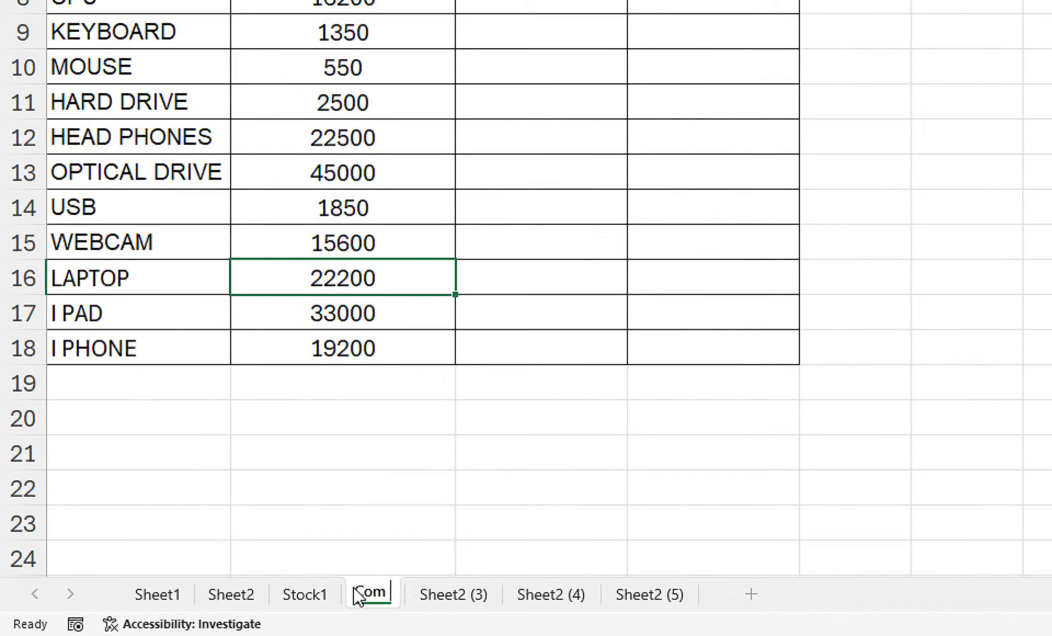
{"action": "type", "text": "2"}
- Rename the Stock1 sheet as Com 1
{"action": "double_click", "coordinate": [294, 580]}
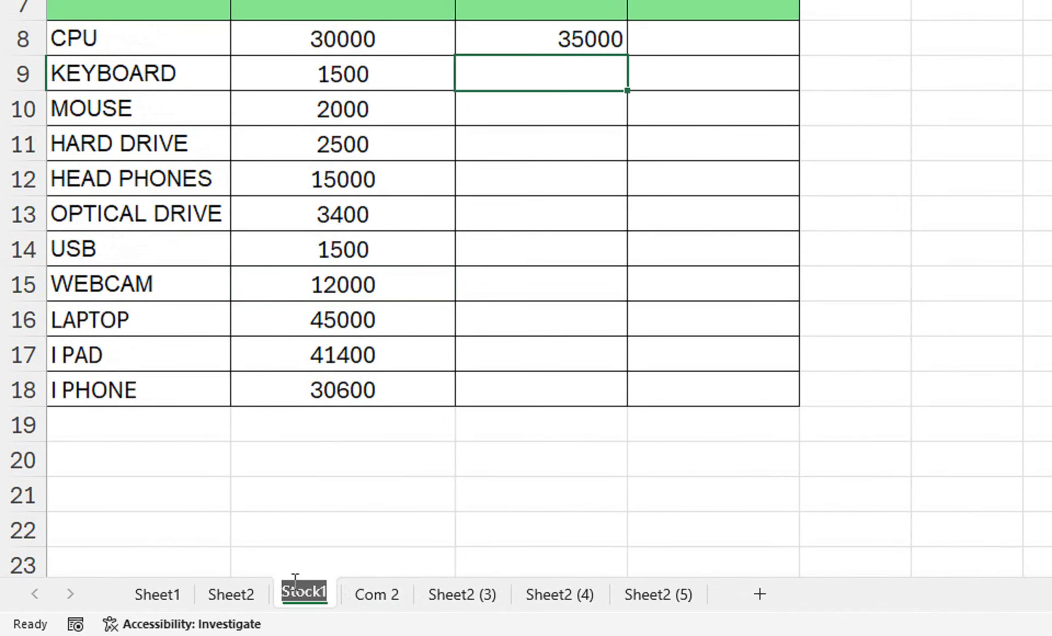
{"action": "type", "text": "Com"}
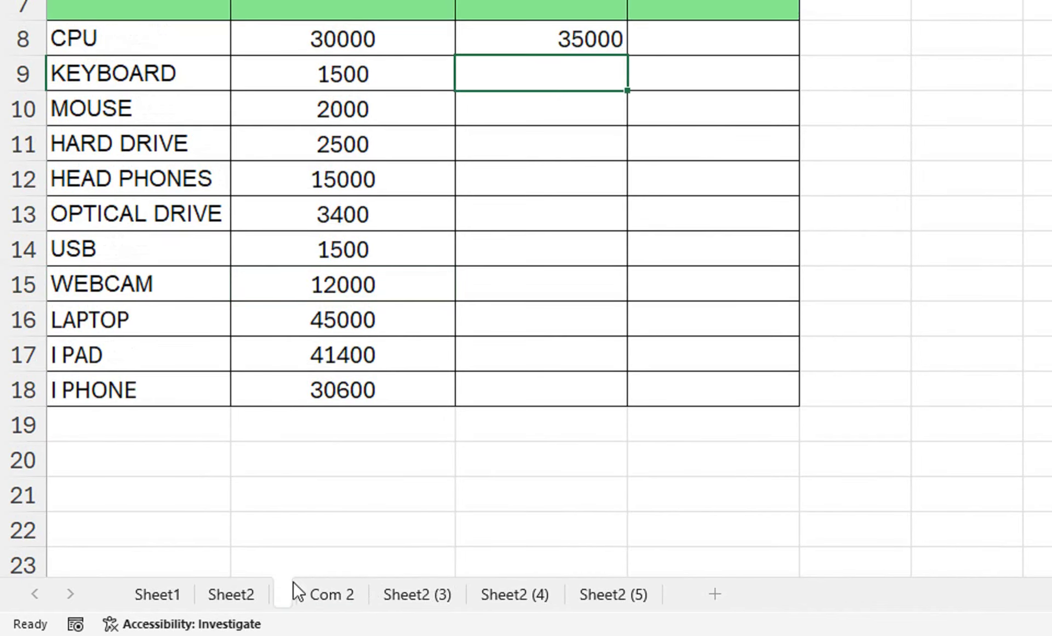
{"action": "type", "text": " 1"}
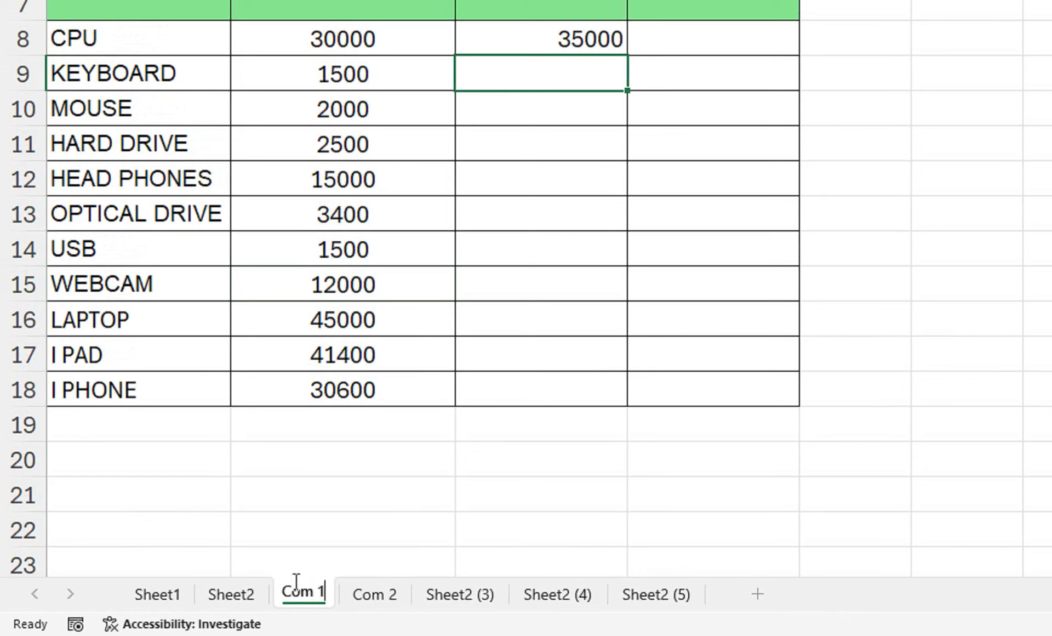
{"action": "key", "text": "Return"}
{"action": "left_click", "coordinate": [434, 593]}
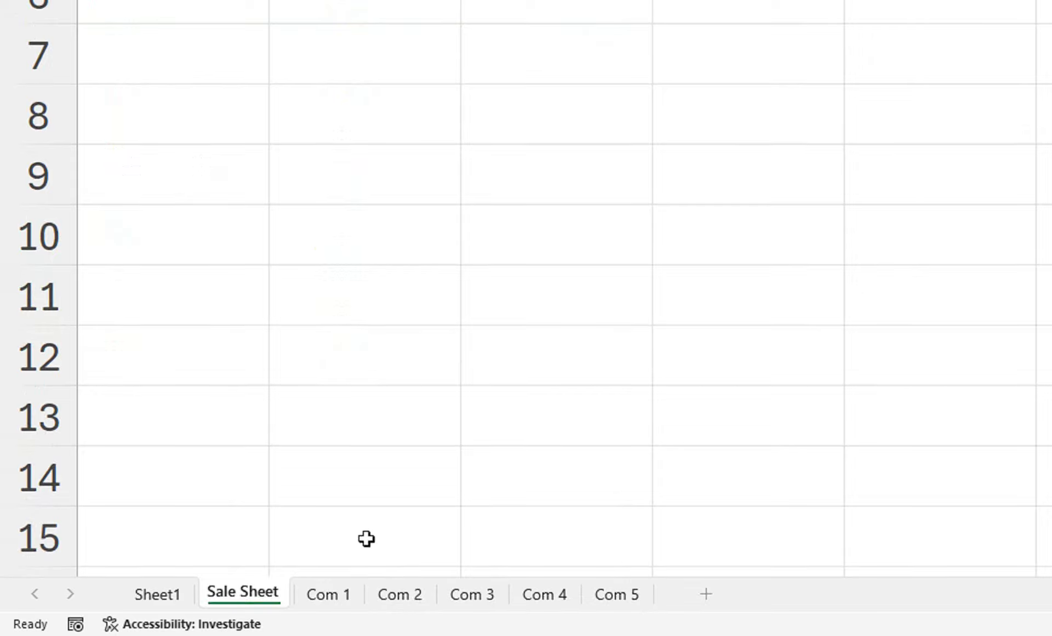
- Look through the brand price tables on the sheets from Com 5 back to Com 1
{"action": "left_click", "coordinate": [401, 531]}
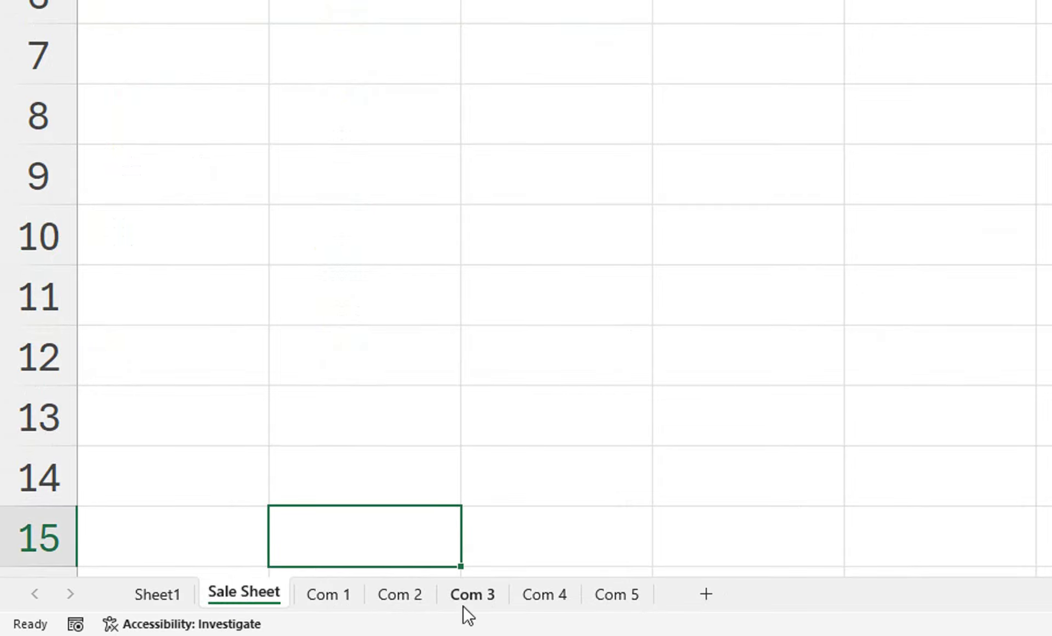
{"action": "left_click", "coordinate": [634, 603]}
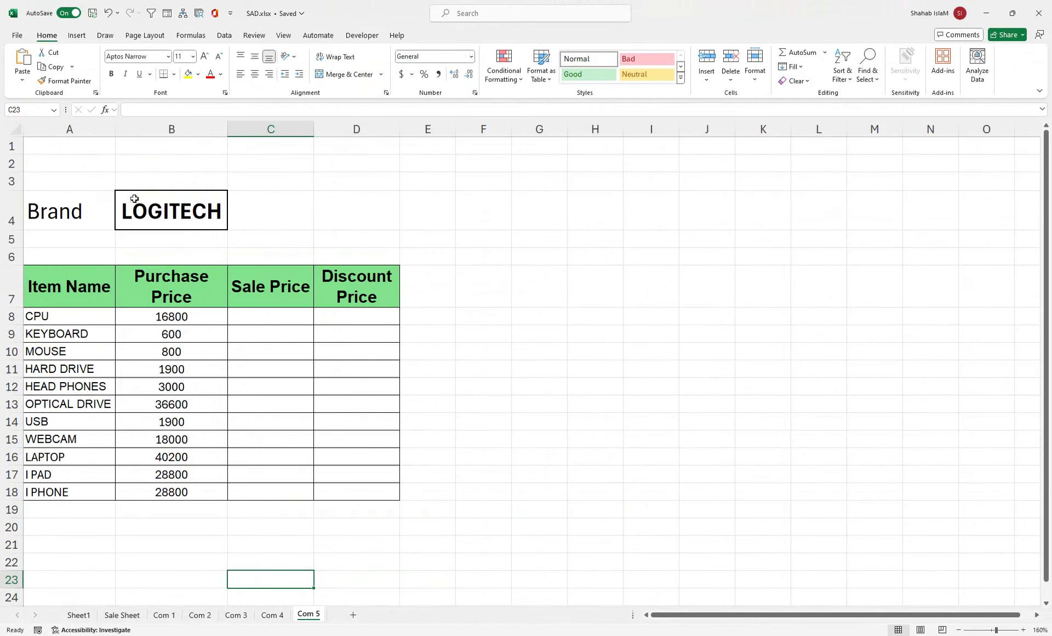
{"action": "left_click", "coordinate": [268, 614]}
{"action": "left_click", "coordinate": [236, 614]}
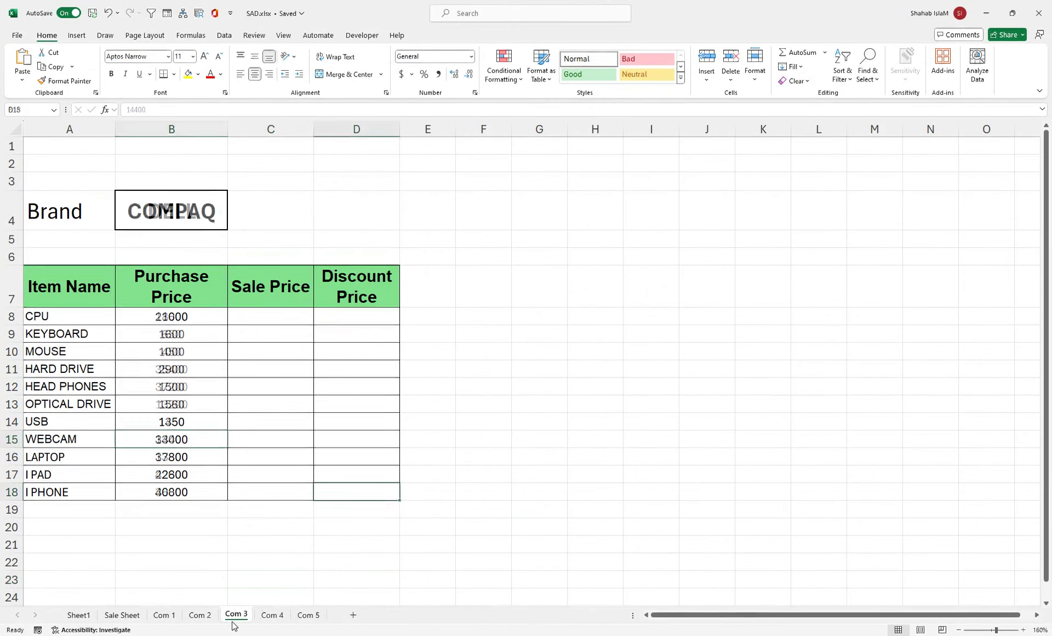
{"action": "left_click", "coordinate": [210, 615]}
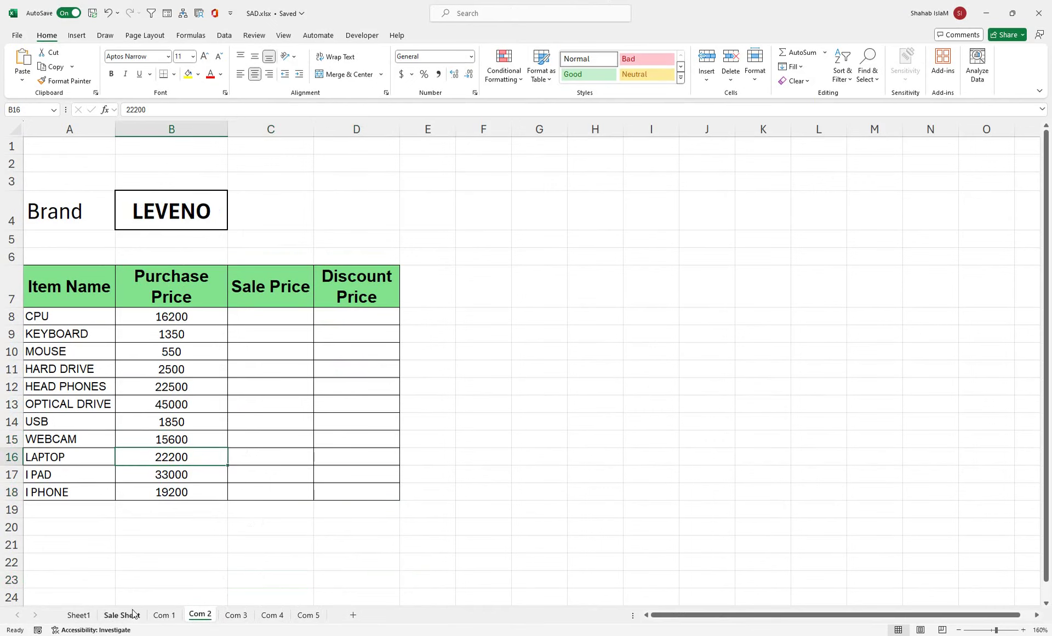
{"action": "left_click", "coordinate": [163, 615]}
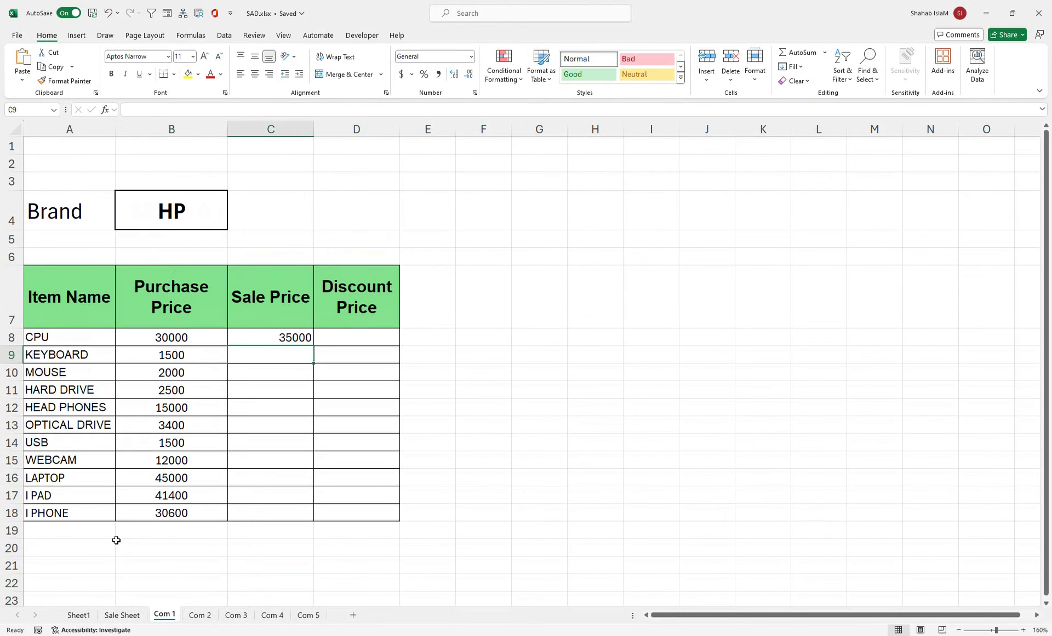
- Fill A5:E5 of the Sale Sheet with the headers Item Name, Brand, Purchase Price, Sale Price and Discount Price
{"action": "left_click", "coordinate": [128, 615]}
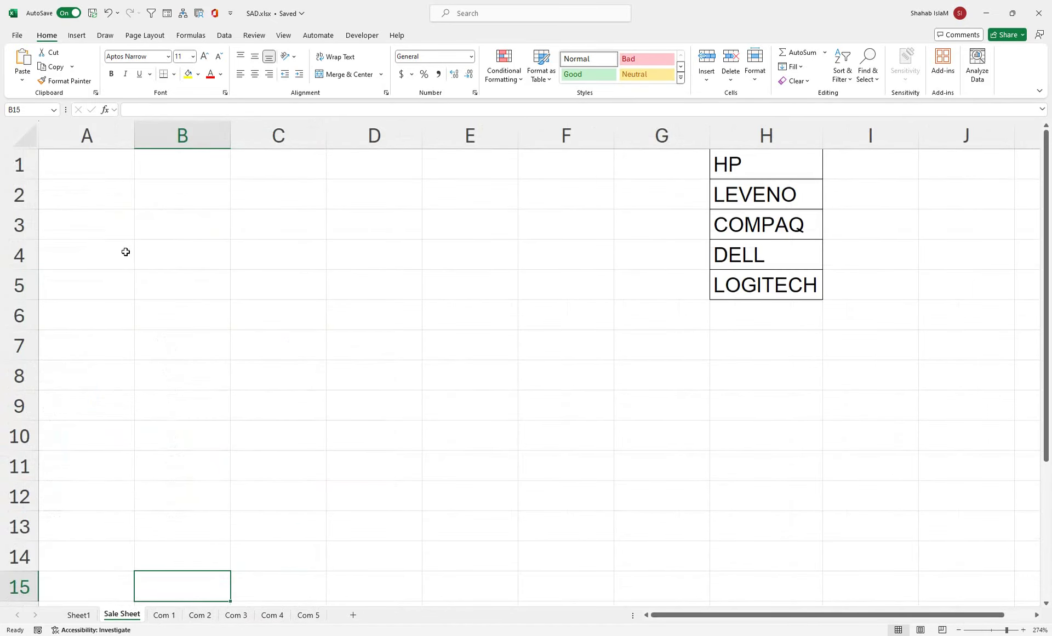
{"action": "left_click", "coordinate": [86, 243]}
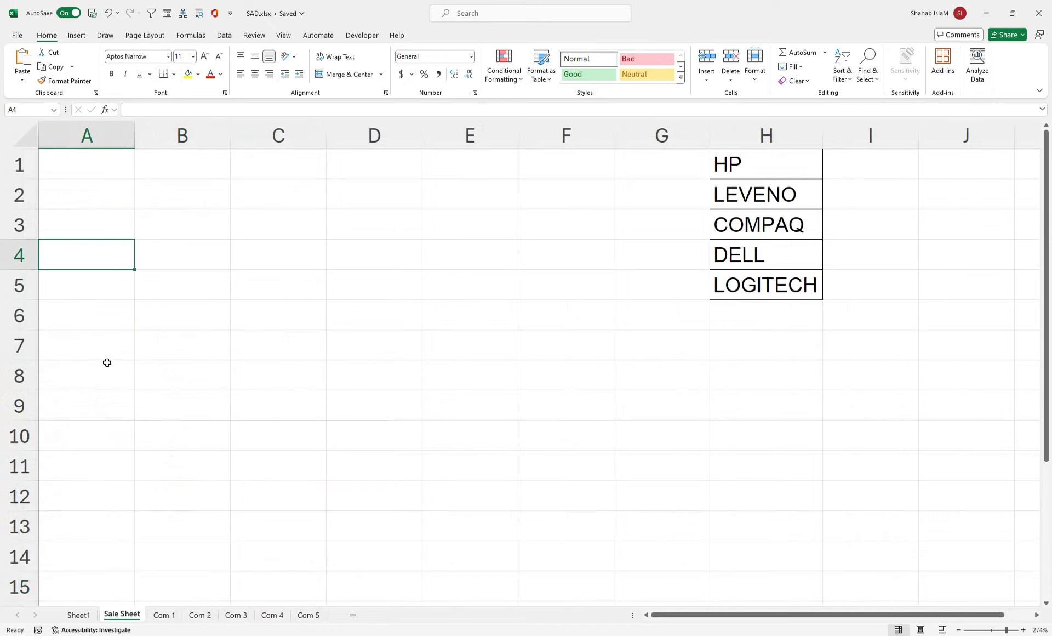
{"action": "key", "text": "Down"}
{"action": "type", "text": "Item Name\tBrand\tPurchase Price\tSale Price\tDiscount Price"}
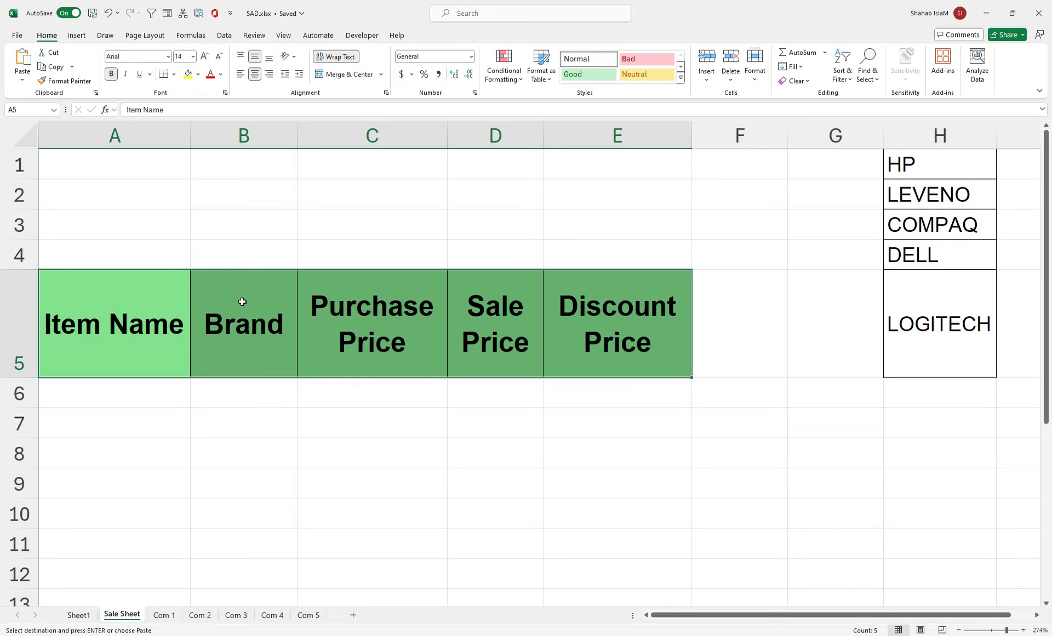
- Check the brand name and price table on each sheet from Com 1 to Com 5, and return to the Sale Sheet
{"action": "left_click", "coordinate": [167, 614]}
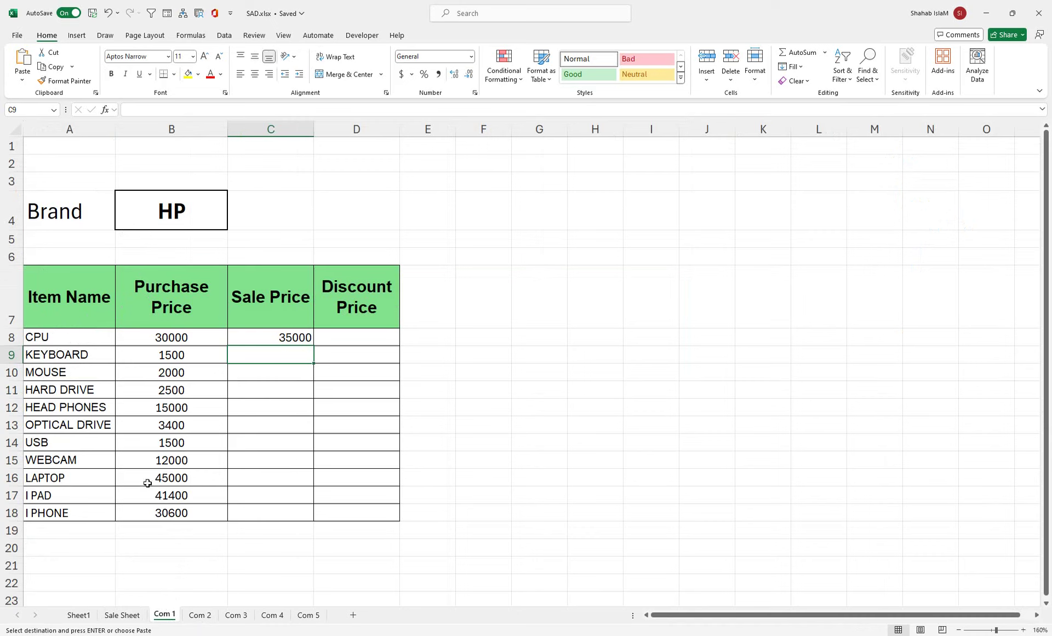
{"action": "left_click", "coordinate": [199, 614]}
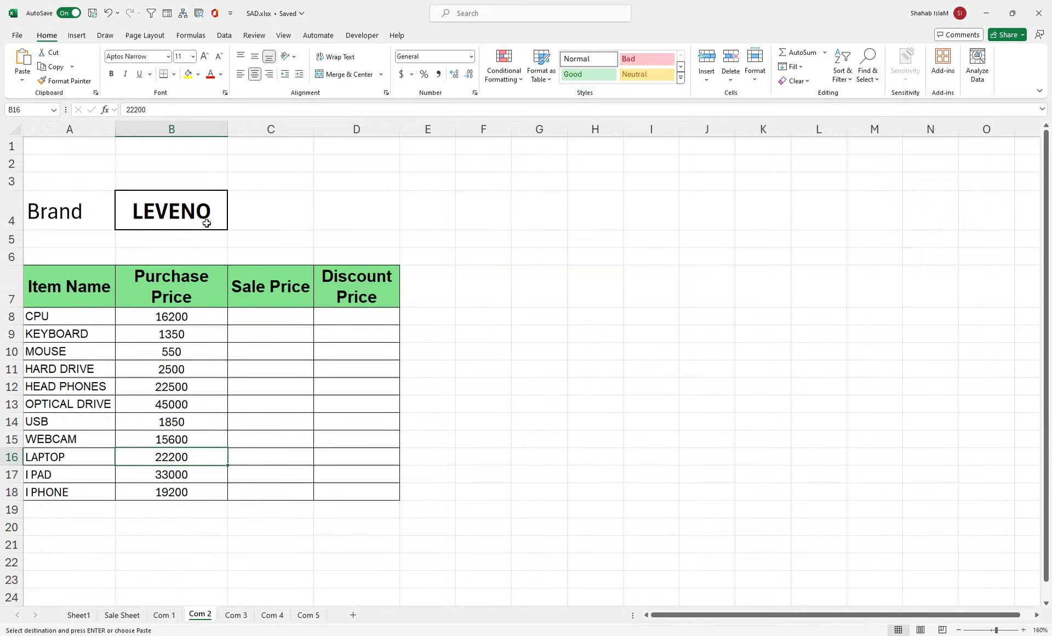
{"action": "left_click", "coordinate": [231, 616]}
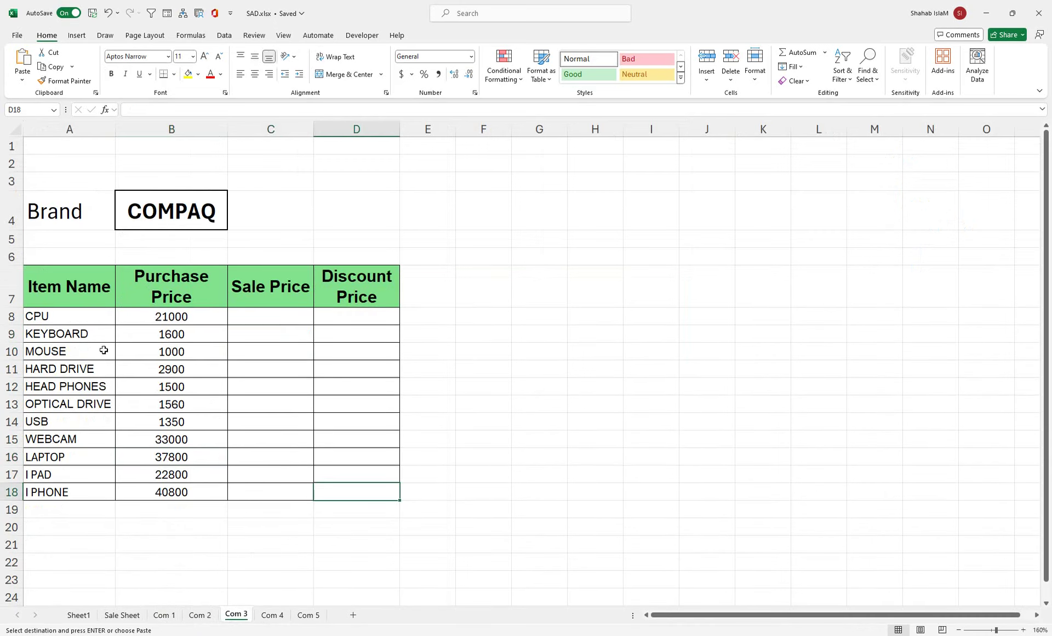
{"action": "left_click", "coordinate": [272, 614]}
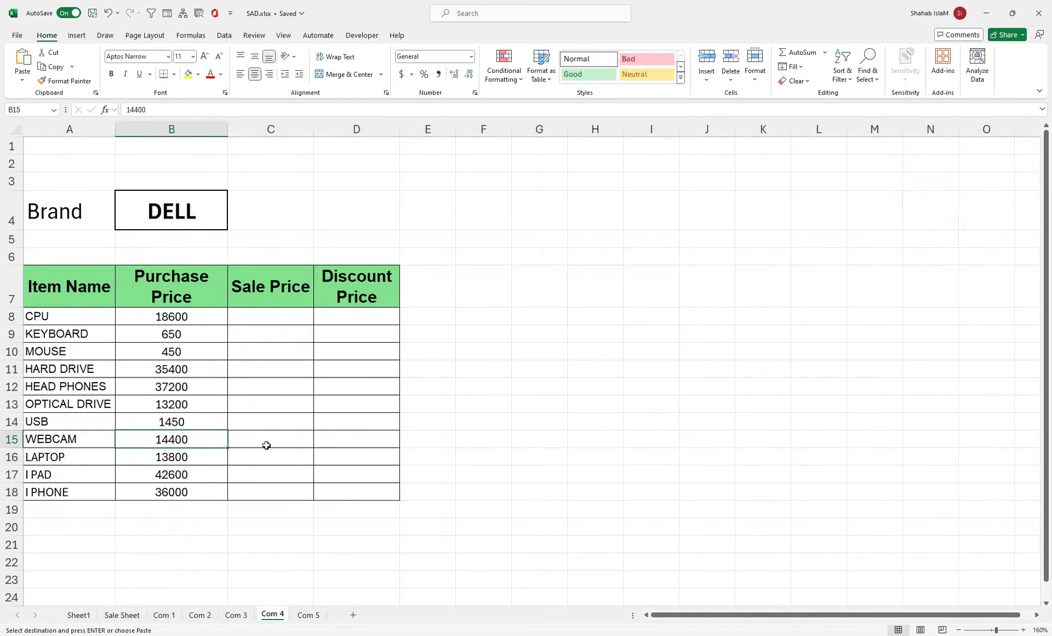
{"action": "left_click", "coordinate": [310, 613]}
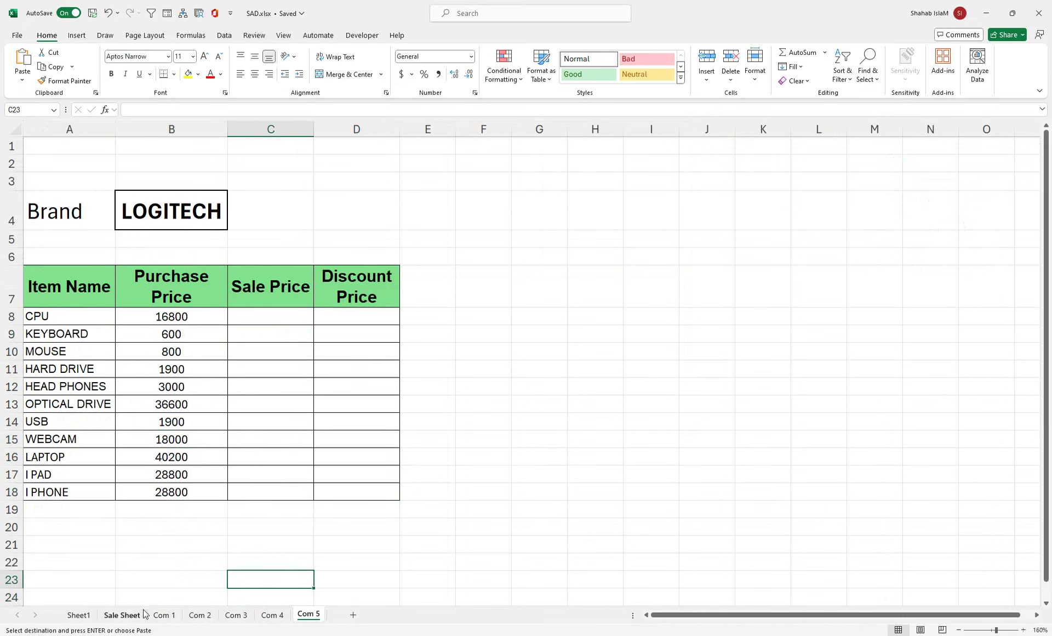
{"action": "left_click", "coordinate": [122, 615]}
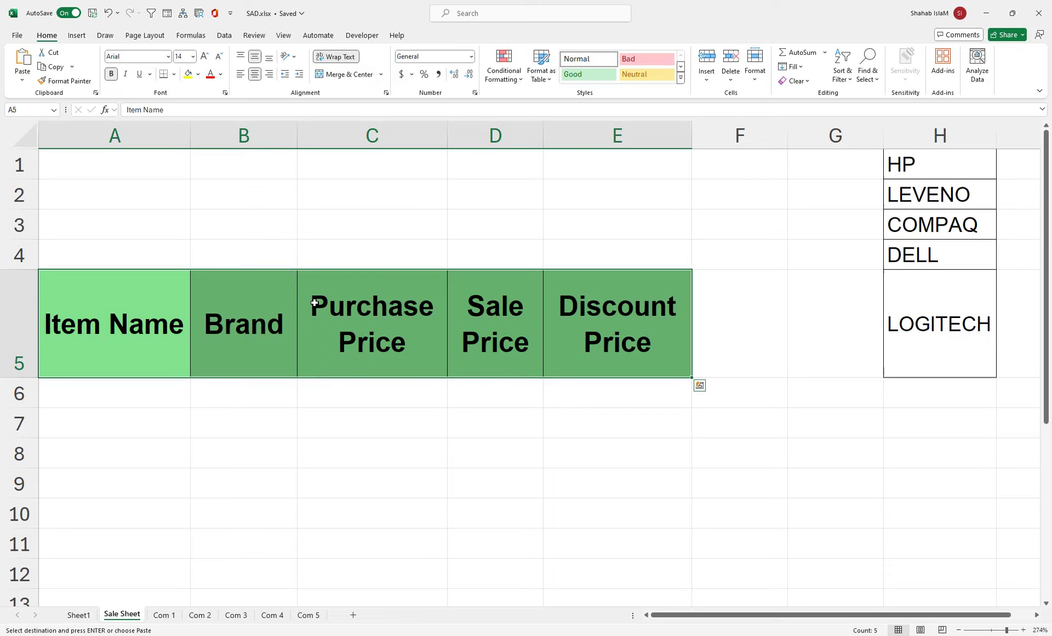
- Move the list of five brand names on the Sale Sheet from H1:H5 to K1:K5
{"action": "left_click", "coordinate": [254, 388]}
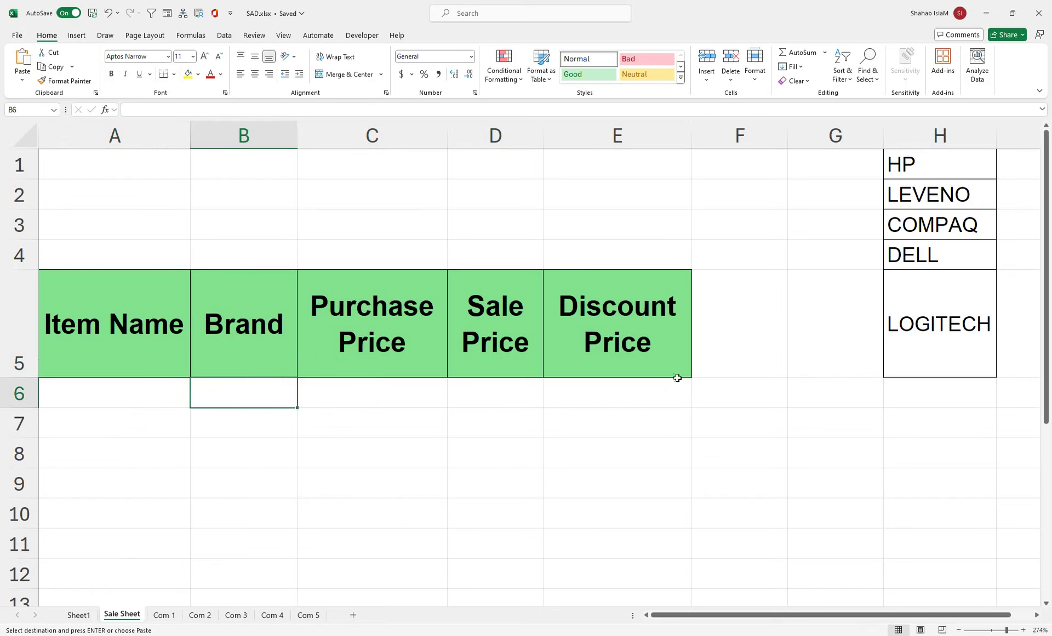
{"action": "left_click", "coordinate": [1001, 630]}
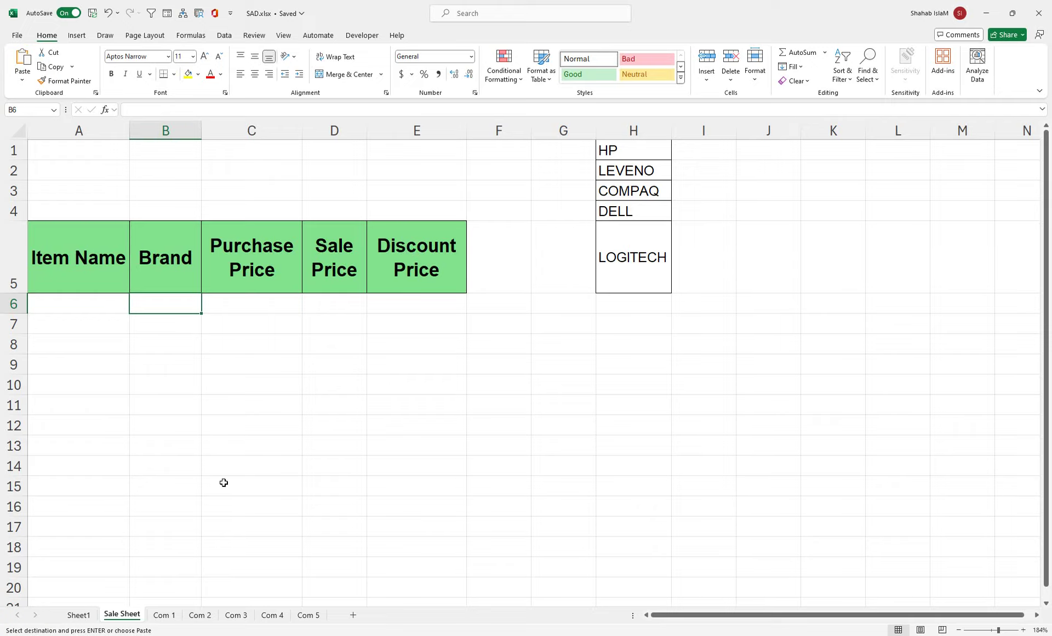
{"action": "left_click_drag", "start_coordinate": [634, 157], "coordinate": [630, 258]}
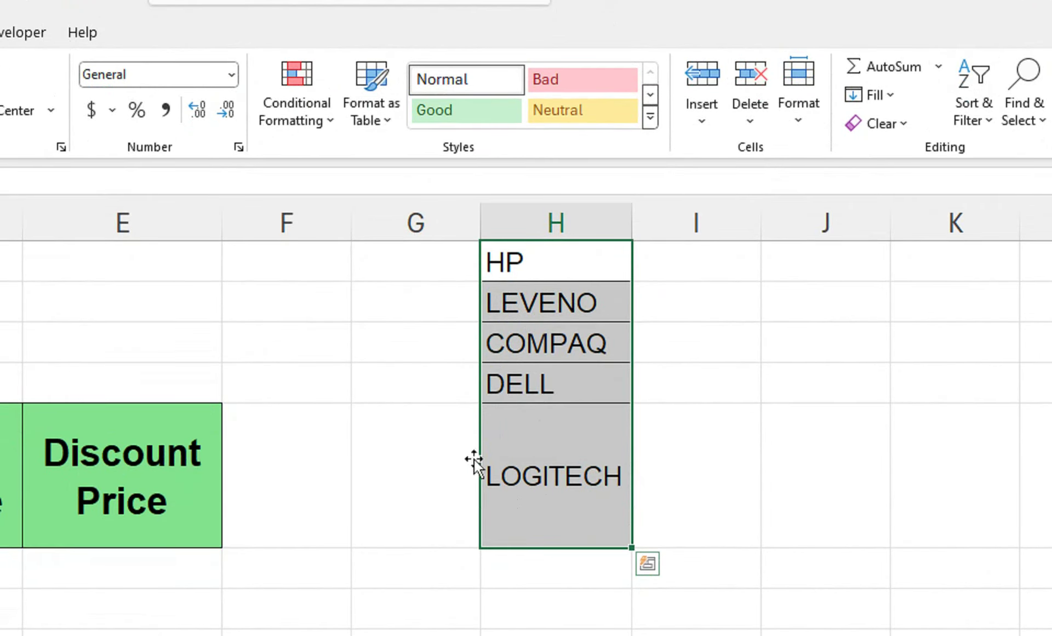
{"action": "left_click_drag", "start_coordinate": [482, 453], "coordinate": [987, 433]}
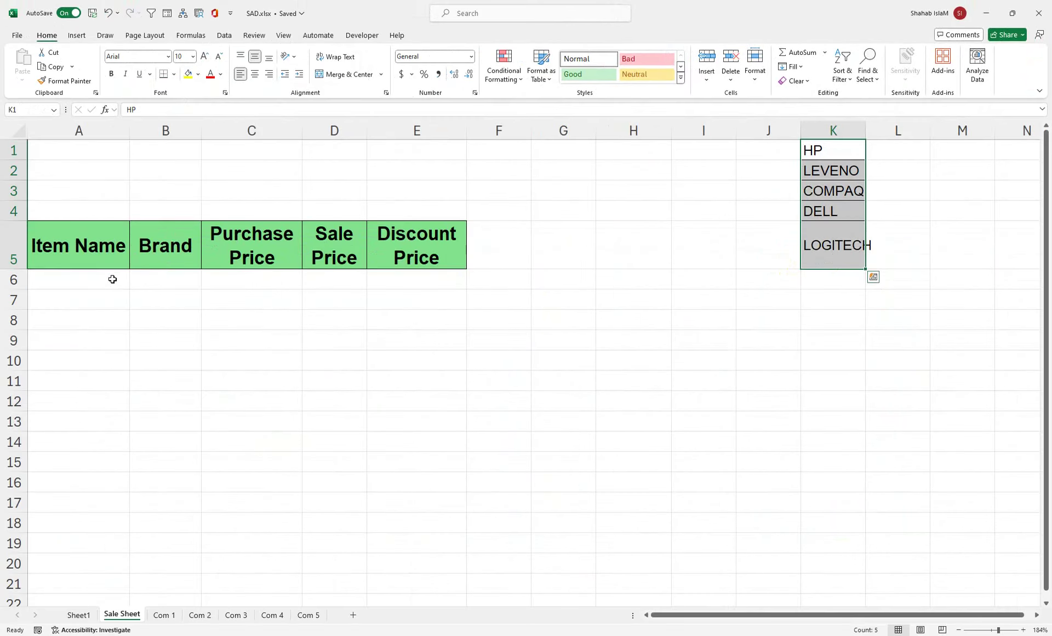
- Review the purchase price tables and empty price columns on the Com 1 to Com 5 sheets, and return to the Sale Sheet
{"action": "left_click_drag", "start_coordinate": [110, 277], "coordinate": [97, 572]}
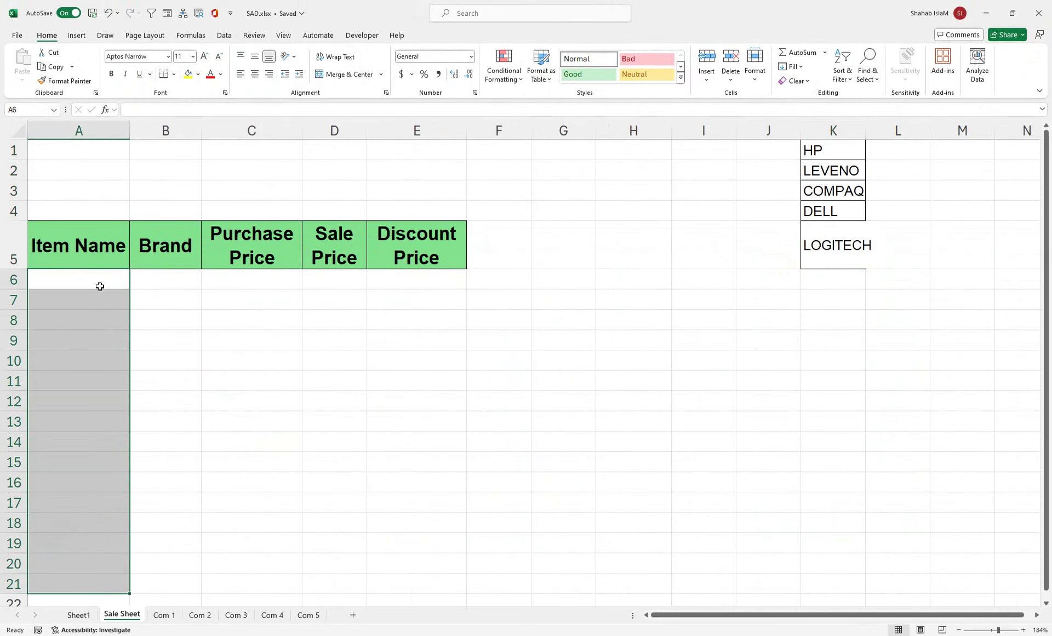
{"action": "left_click", "coordinate": [155, 616]}
{"action": "left_click", "coordinate": [211, 614]}
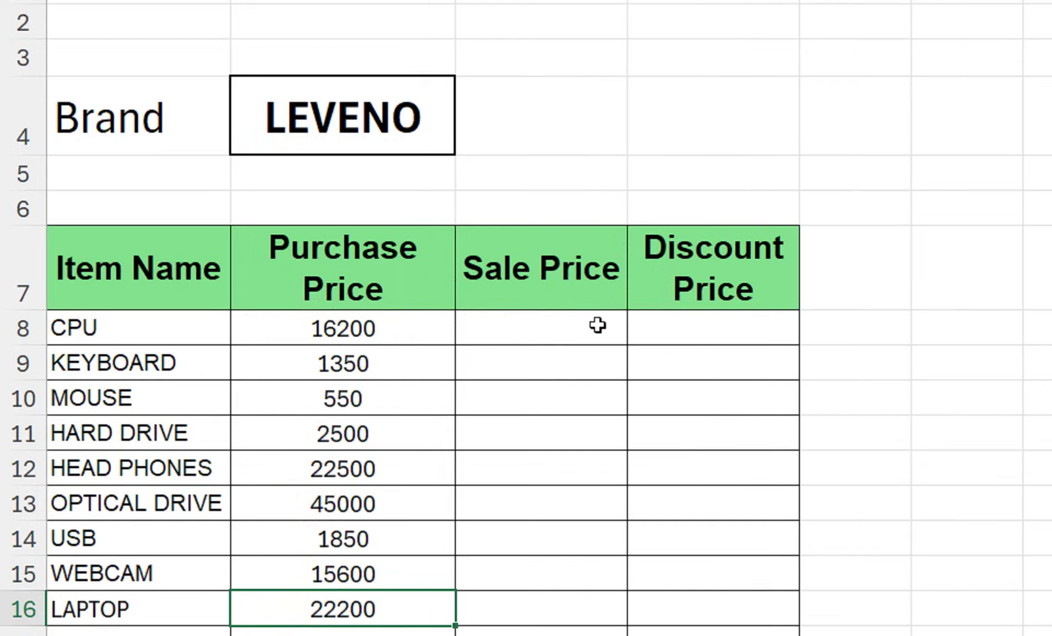
{"action": "left_click", "coordinate": [580, 325]}
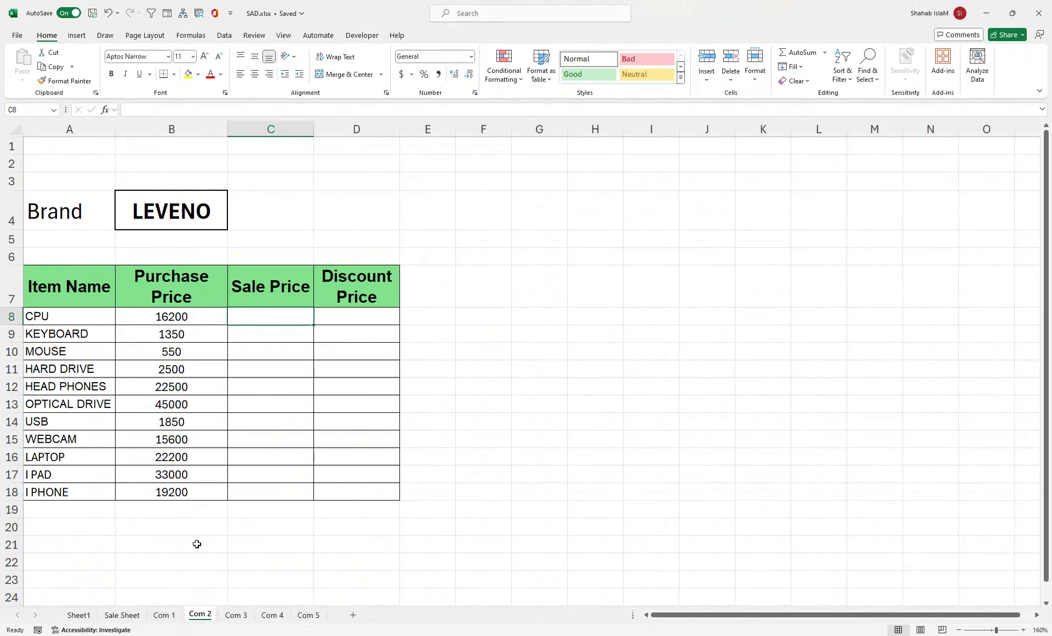
{"action": "left_click", "coordinate": [329, 630]}
{"action": "left_click", "coordinate": [236, 614]}
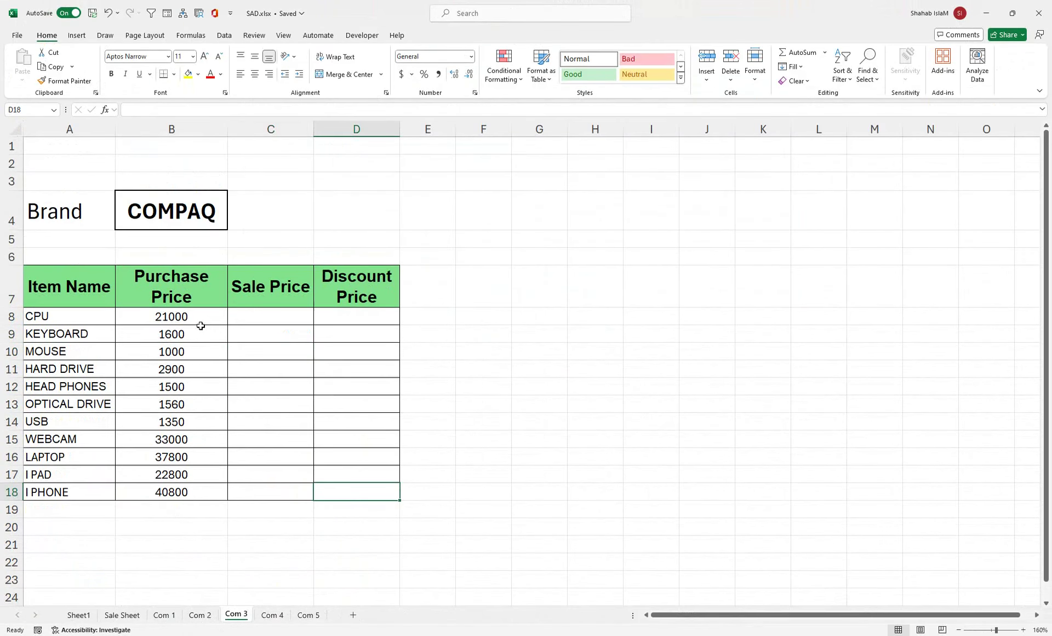
{"action": "left_click", "coordinate": [273, 614]}
{"action": "left_click", "coordinate": [309, 615]}
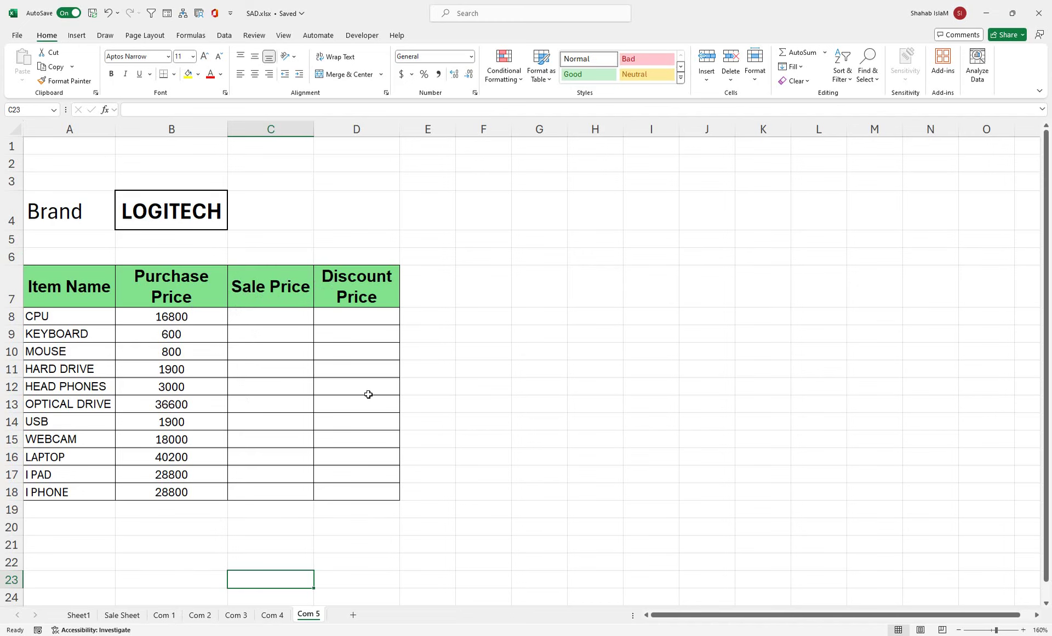
{"action": "left_click", "coordinate": [127, 614]}
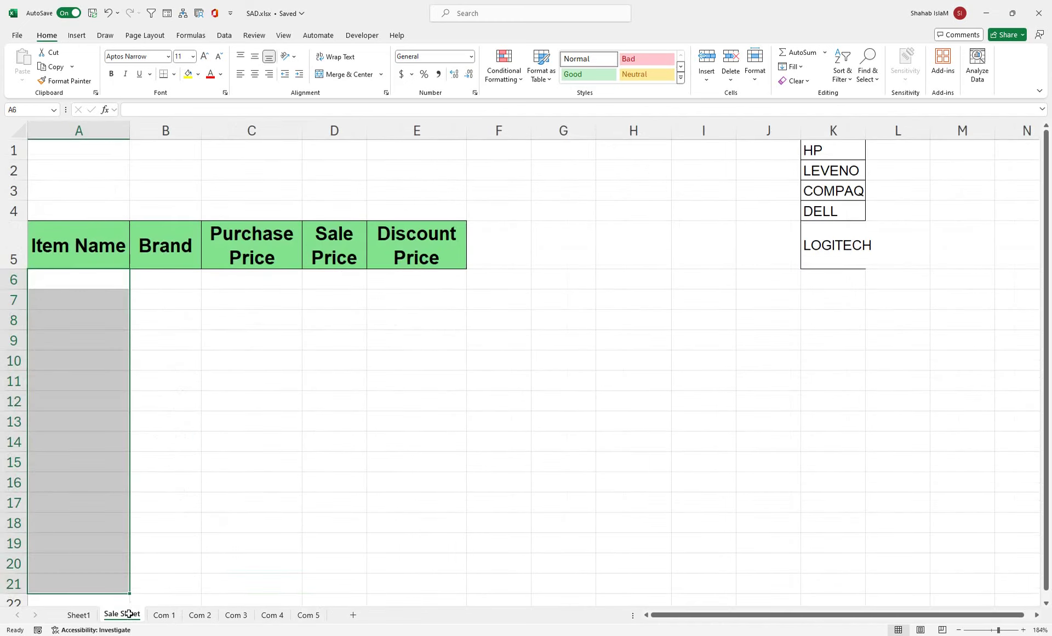
- Clear the CPU sale price in C8 of Com 1 and group the sheets Com 1 to Com 5
{"action": "left_click", "coordinate": [163, 615]}
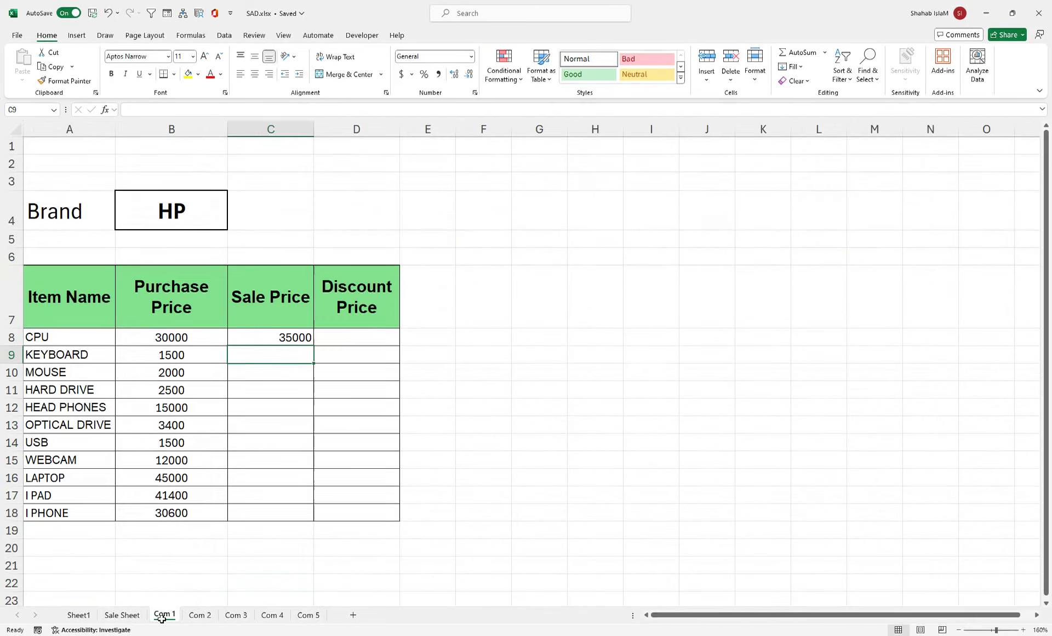
{"action": "left_click", "coordinate": [254, 333]}
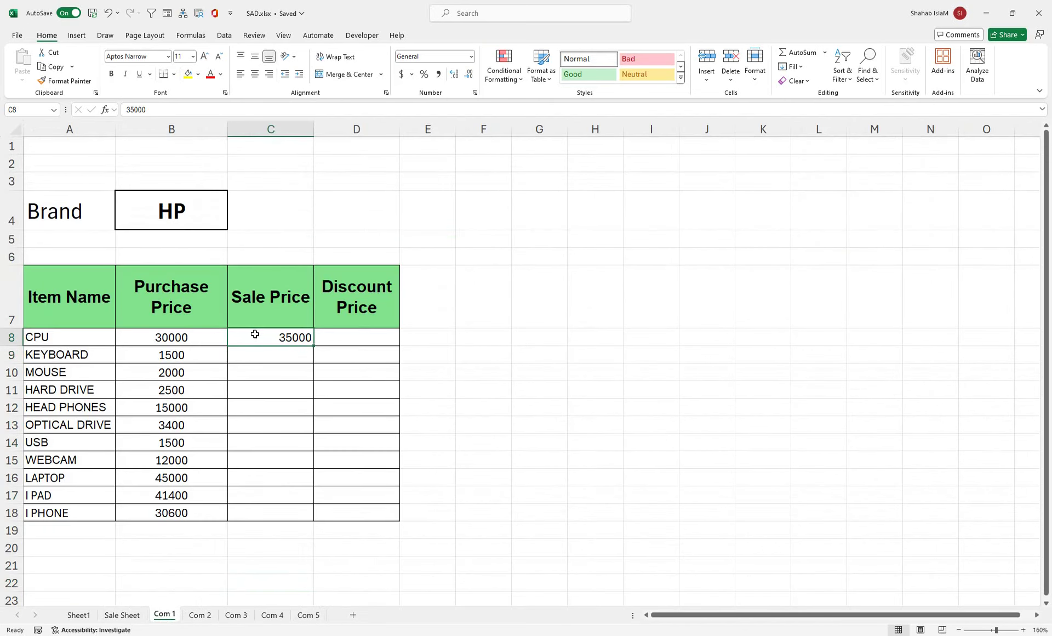
{"action": "key", "text": "Delete"}
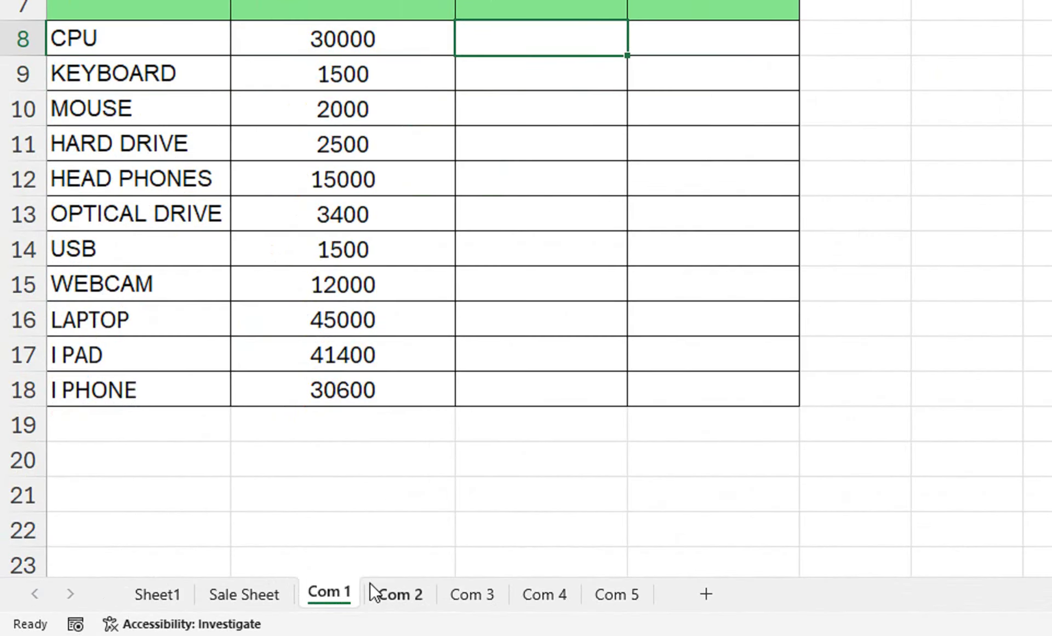
{"action": "left_click", "coordinate": [595, 593], "text": "shift"}
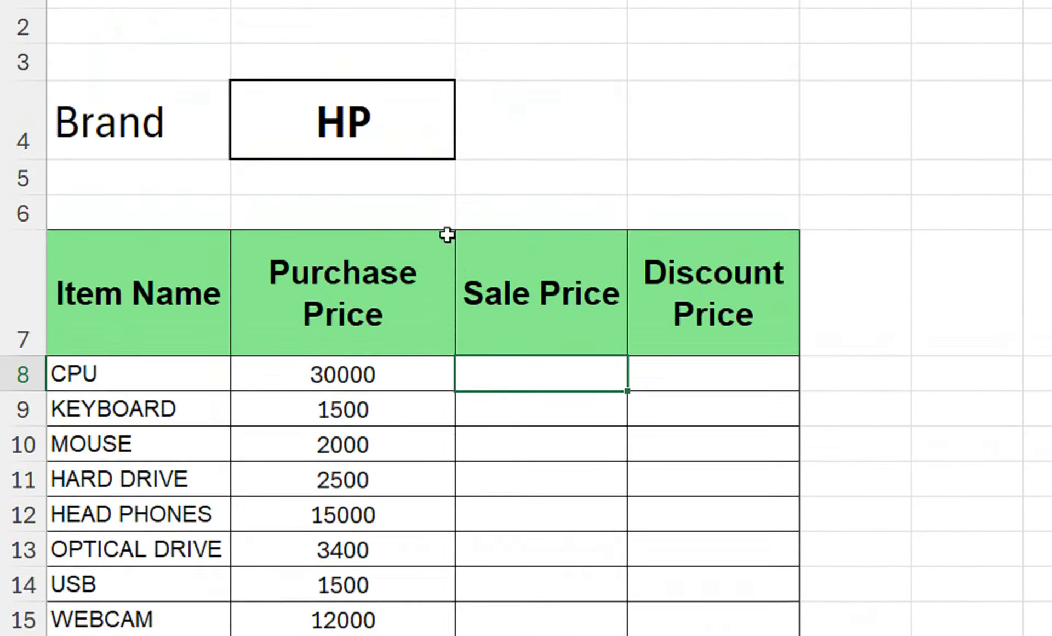
- Enter =B8*5%+B8 in C8 of the grouped sheets and fill the Sale Price formula down to C18
{"action": "type", "text": "="}
{"action": "left_click", "coordinate": [366, 373]}
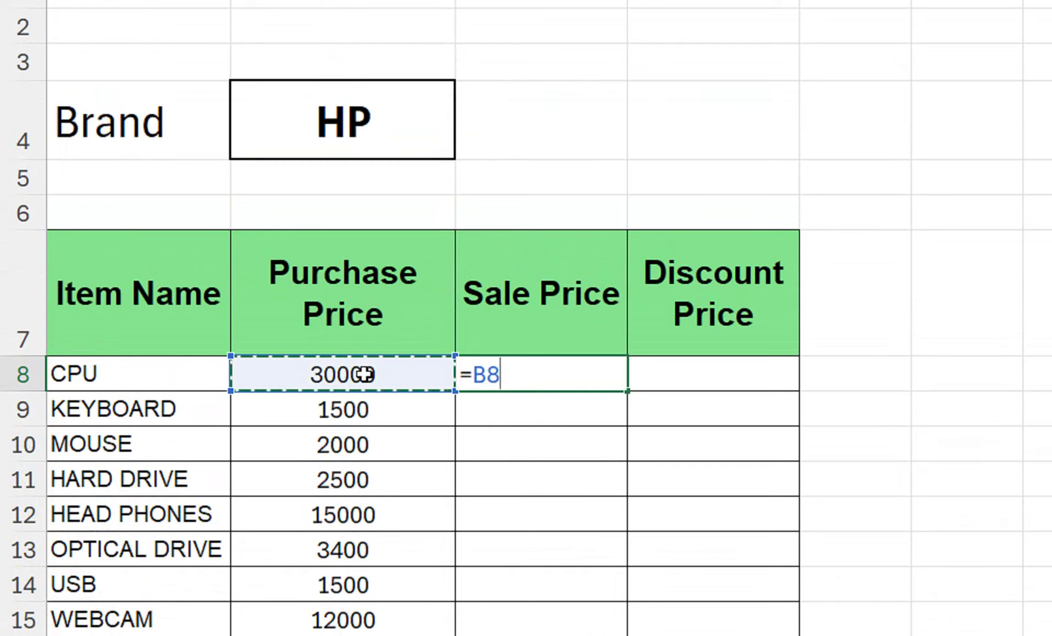
{"action": "type", "text": "*5"}
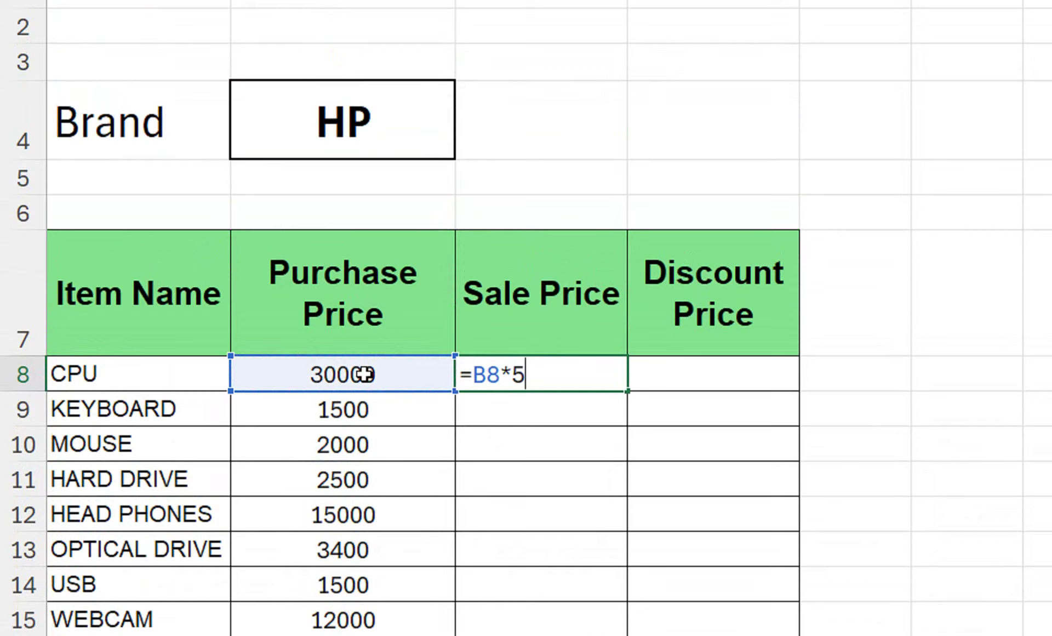
{"action": "type", "text": "%-"}
{"action": "key", "text": "BackSpace"}
{"action": "type", "text": "+"}
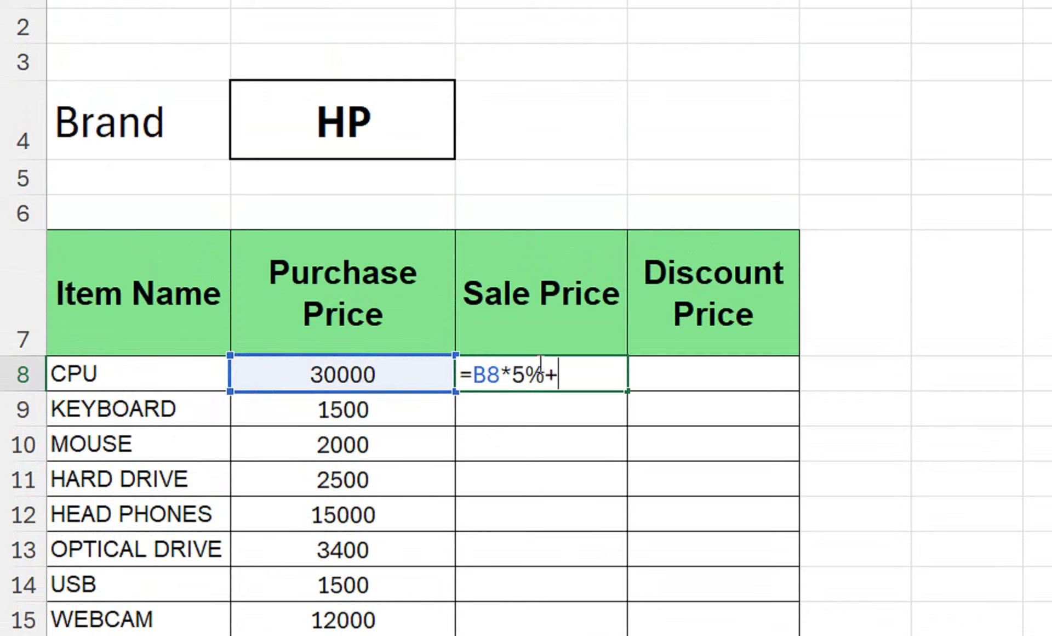
{"action": "left_click", "coordinate": [415, 372]}
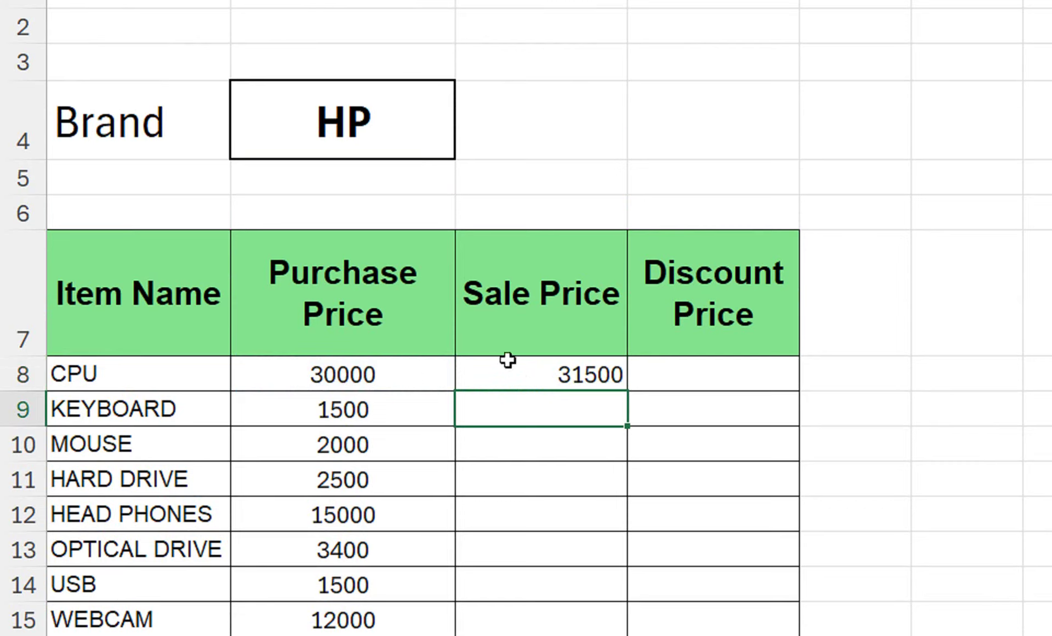
{"action": "left_click", "coordinate": [573, 373]}
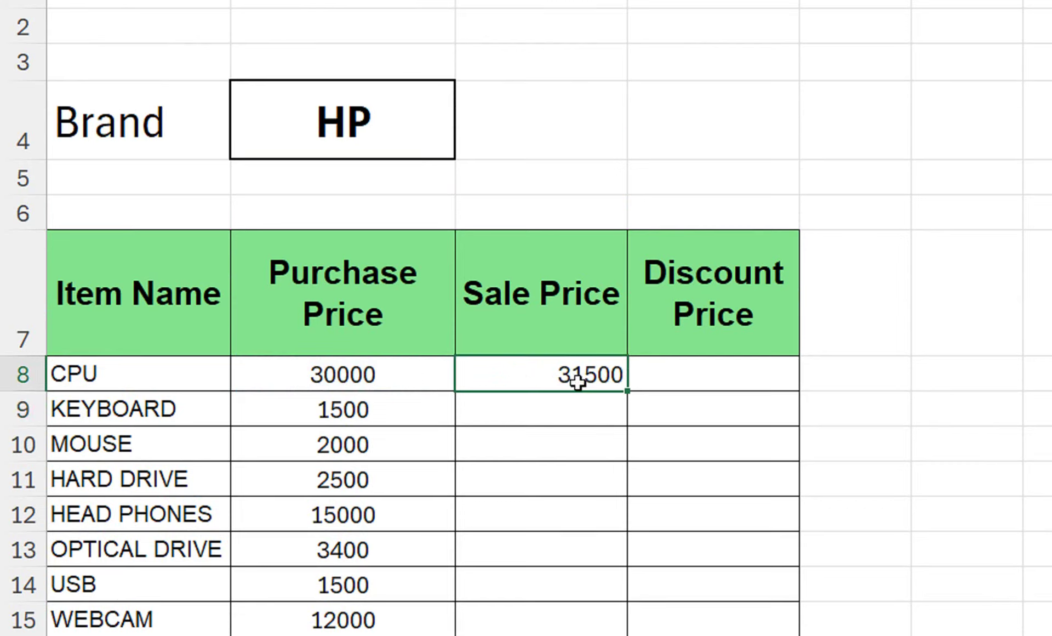
{"action": "double_click", "coordinate": [627, 392]}
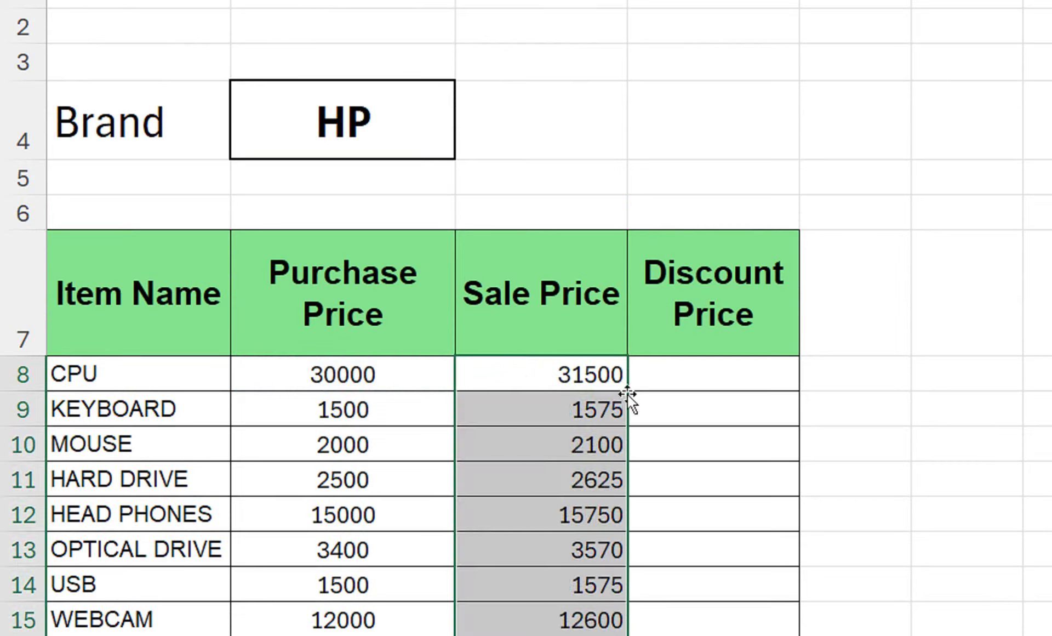
- Enter =B8*2%+C8 in D8 of the grouped sheets and fill the Discount Price formula down to D18
{"action": "left_click", "coordinate": [648, 380]}
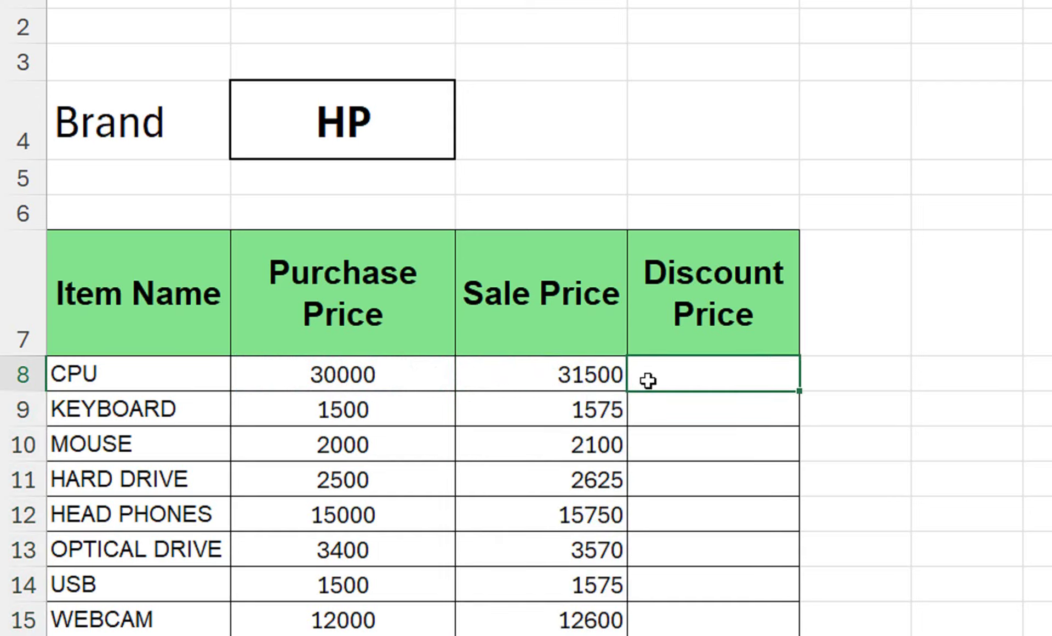
{"action": "type", "text": "="}
{"action": "left_click", "coordinate": [387, 375]}
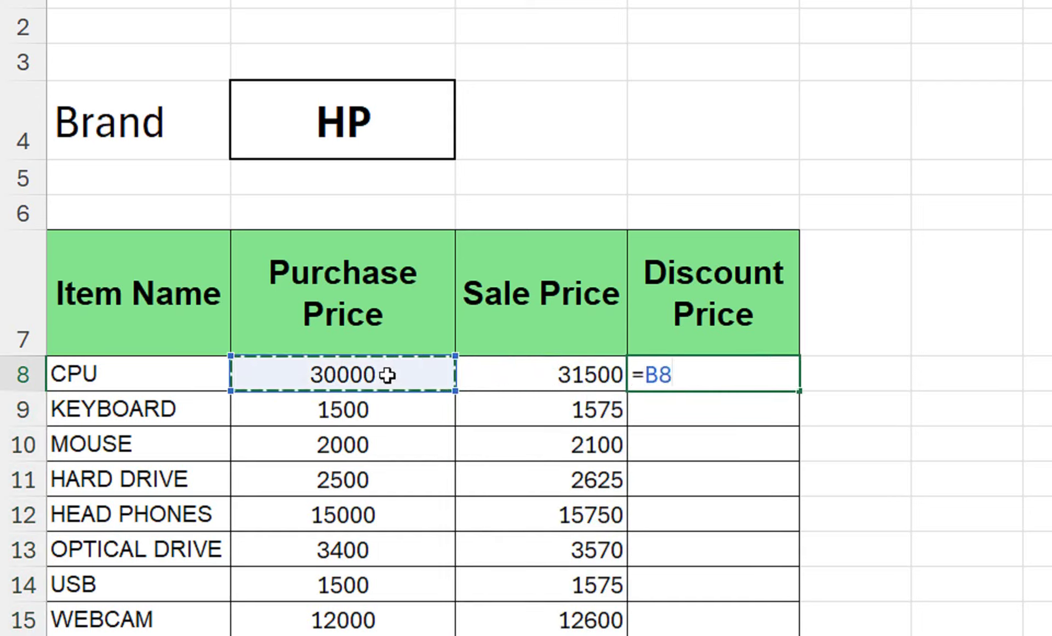
{"action": "type", "text": "*2"}
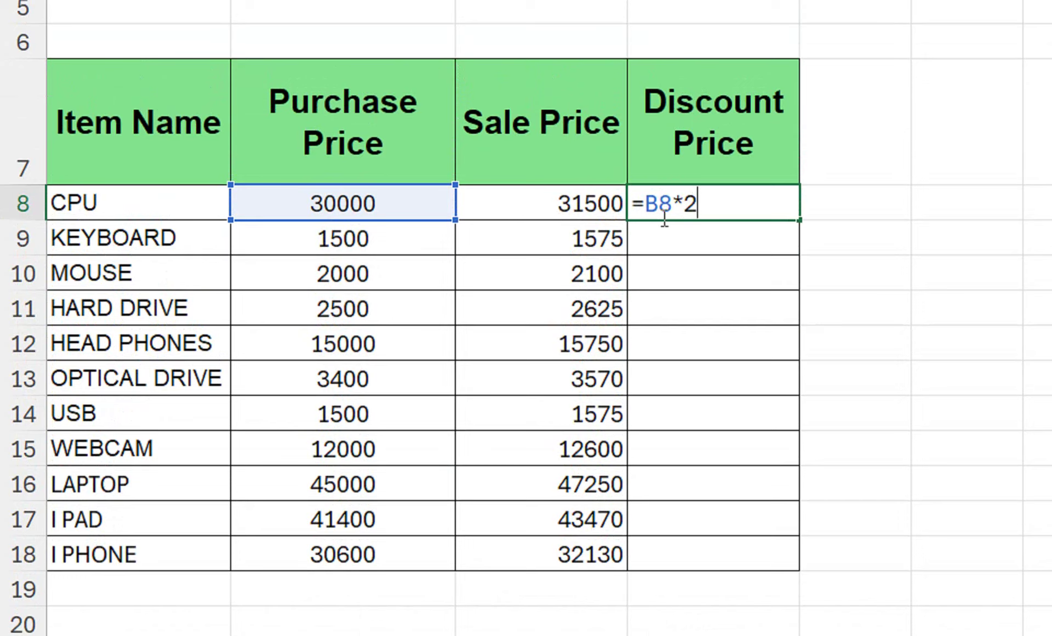
{"action": "type", "text": "%+"}
{"action": "left_click", "coordinate": [605, 181]}
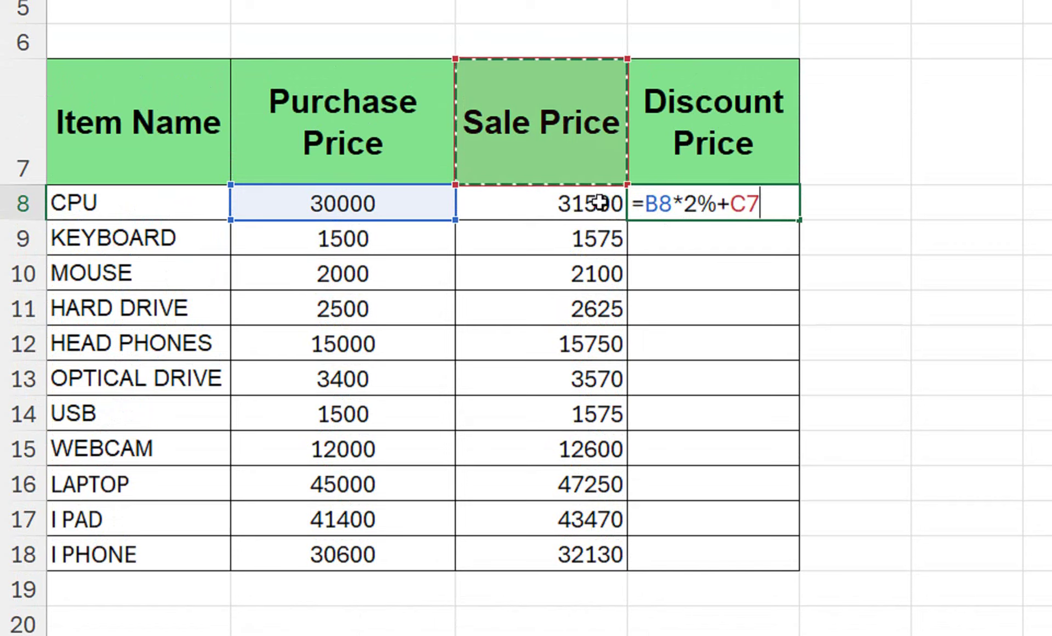
{"action": "left_click", "coordinate": [603, 203]}
{"action": "key", "text": "Return"}
{"action": "left_click", "coordinate": [601, 202]}
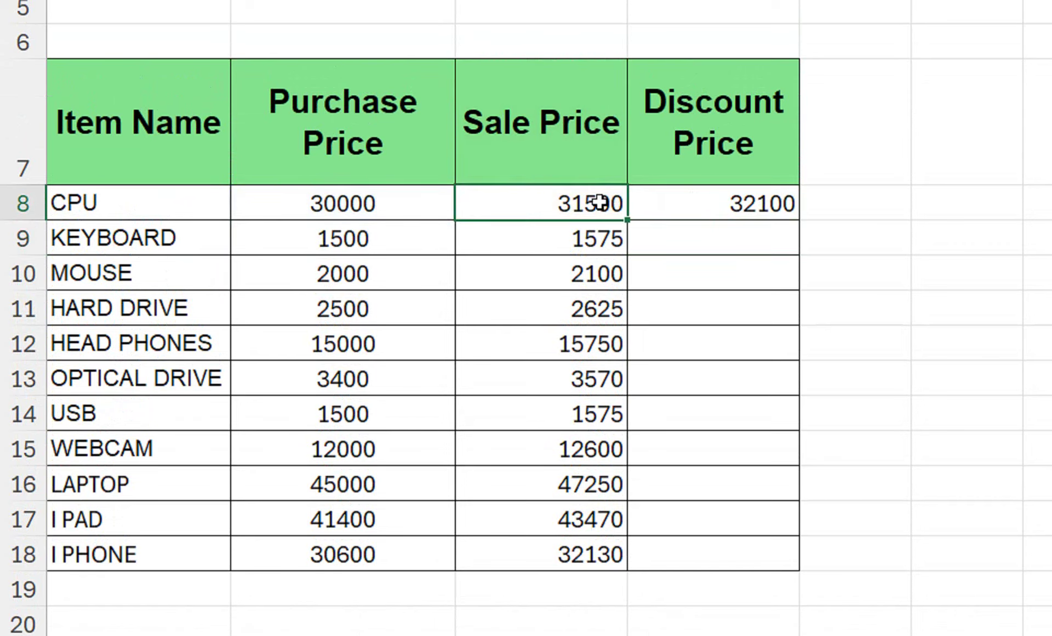
{"action": "left_click", "coordinate": [691, 209]}
{"action": "double_click", "coordinate": [799, 219]}
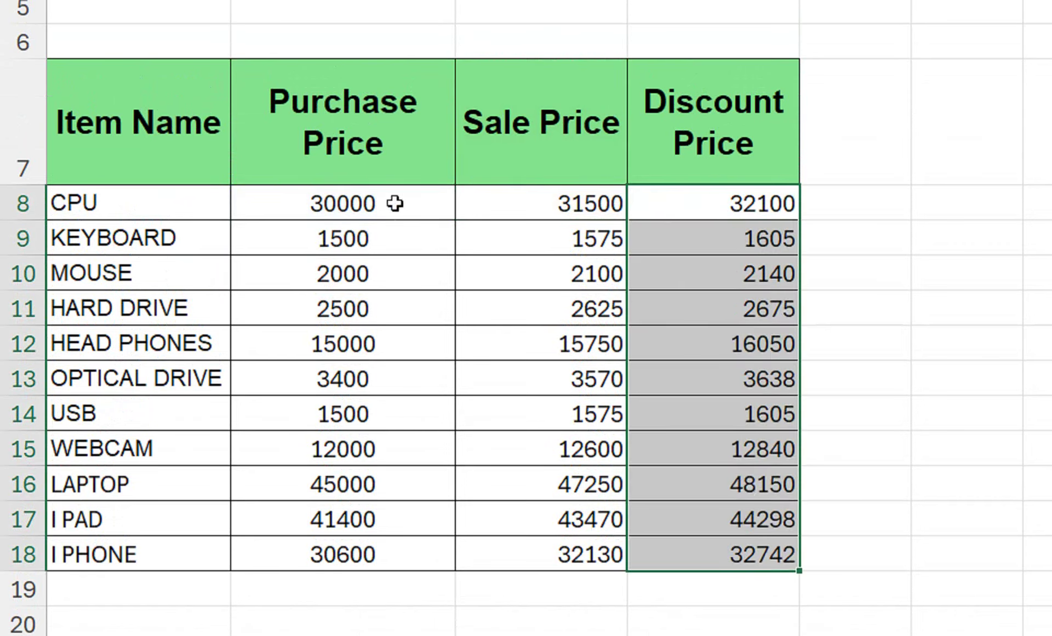
- Ungroup the sheets by switching to the Sale Sheet, and return to Com 1
{"action": "scroll", "coordinate": [331, 80], "scroll_direction": "up", "scroll_amount": 1}
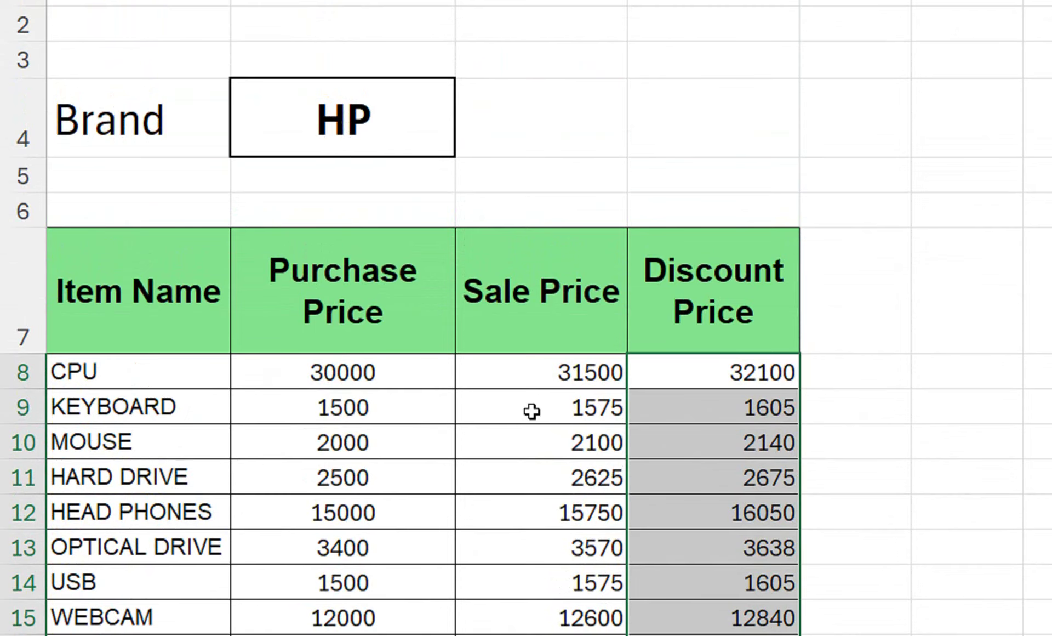
{"action": "scroll", "coordinate": [518, 536], "scroll_direction": "down", "scroll_amount": 2}
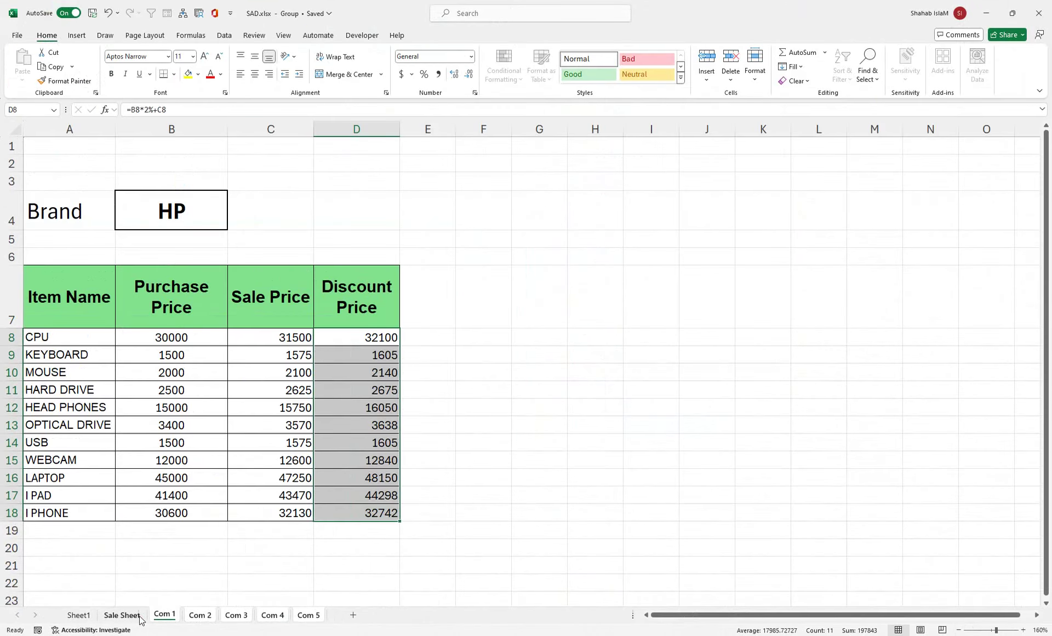
{"action": "left_click", "coordinate": [122, 614]}
{"action": "left_click", "coordinate": [164, 614]}
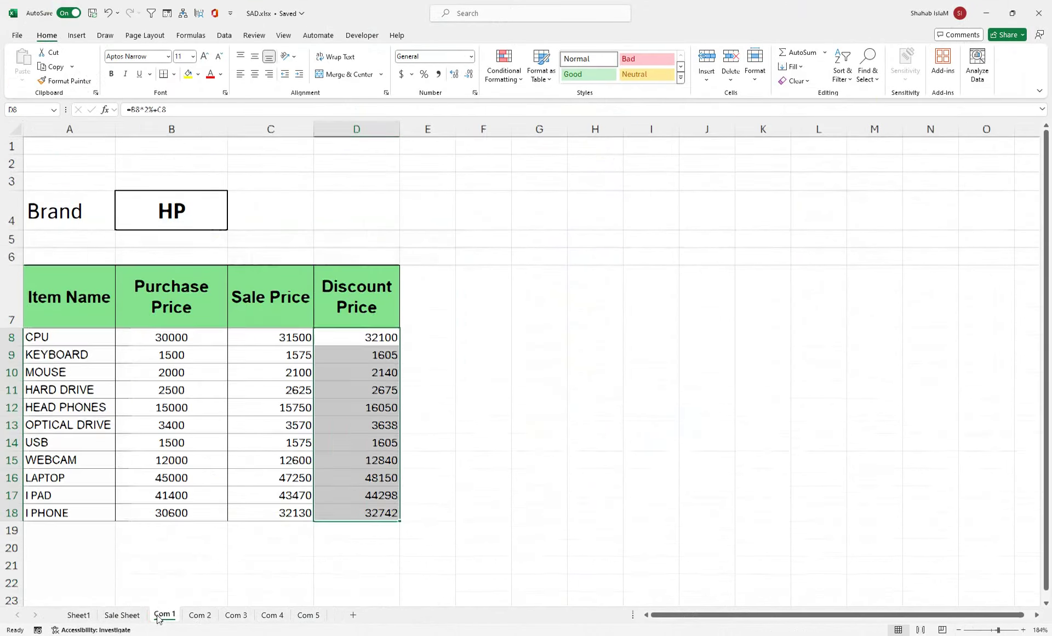
- Check the Sale Price and Discount Price formulas of the CPU row on Com 1
{"action": "left_click", "coordinate": [168, 351]}
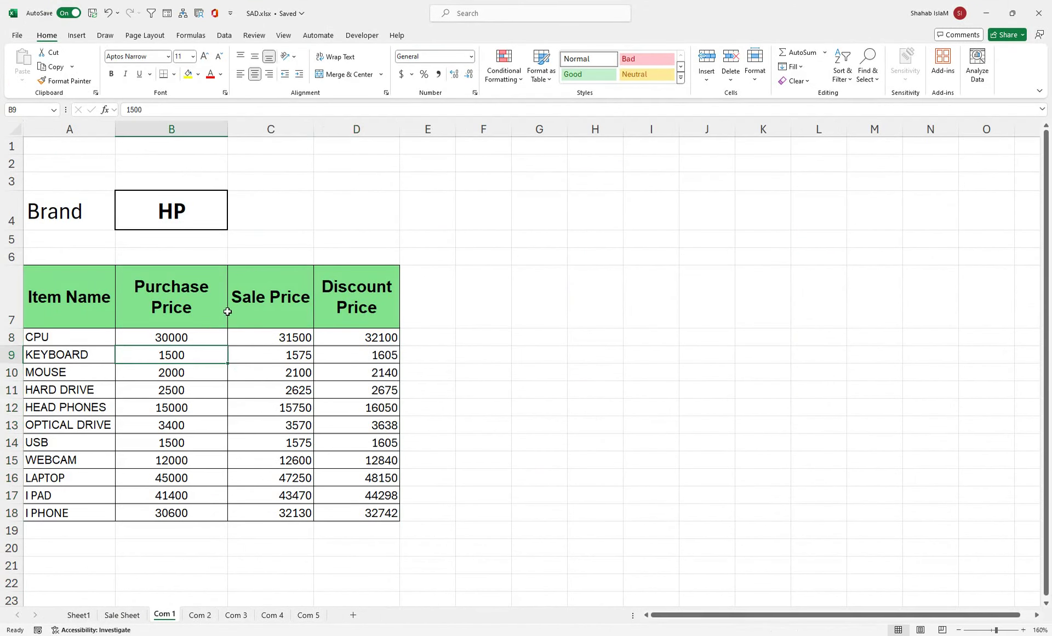
{"action": "left_click", "coordinate": [346, 334]}
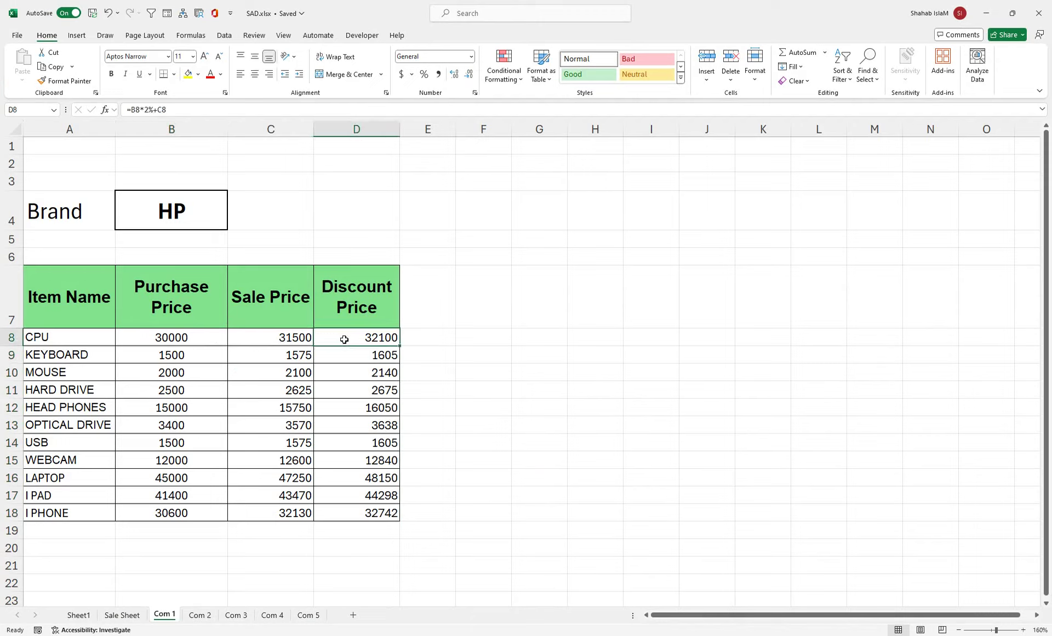
{"action": "double_click", "coordinate": [344, 339]}
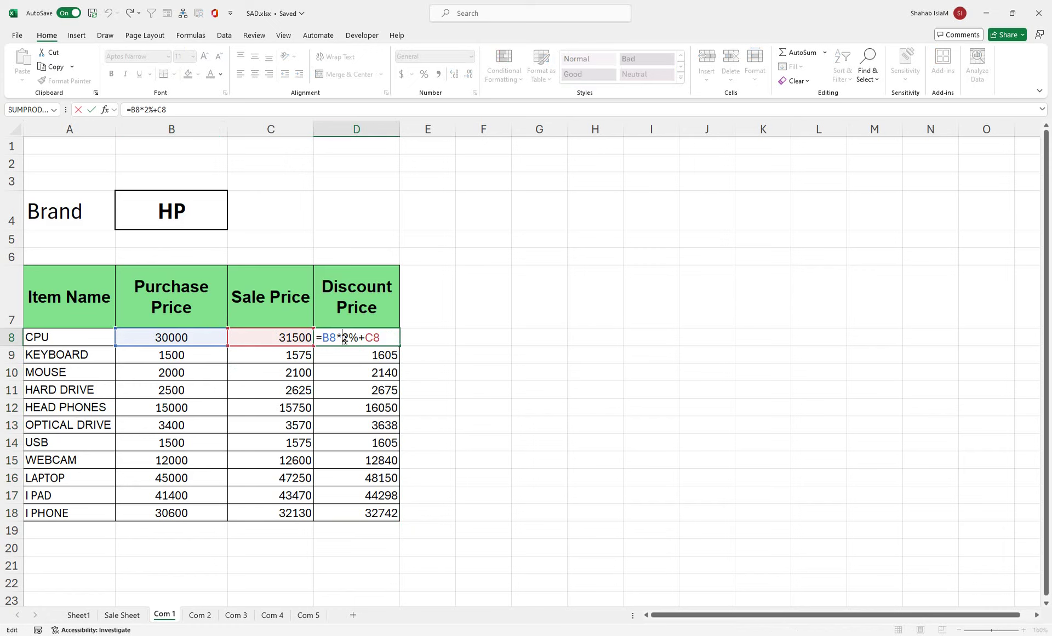
{"action": "key", "text": "Return"}
{"action": "double_click", "coordinate": [272, 336]}
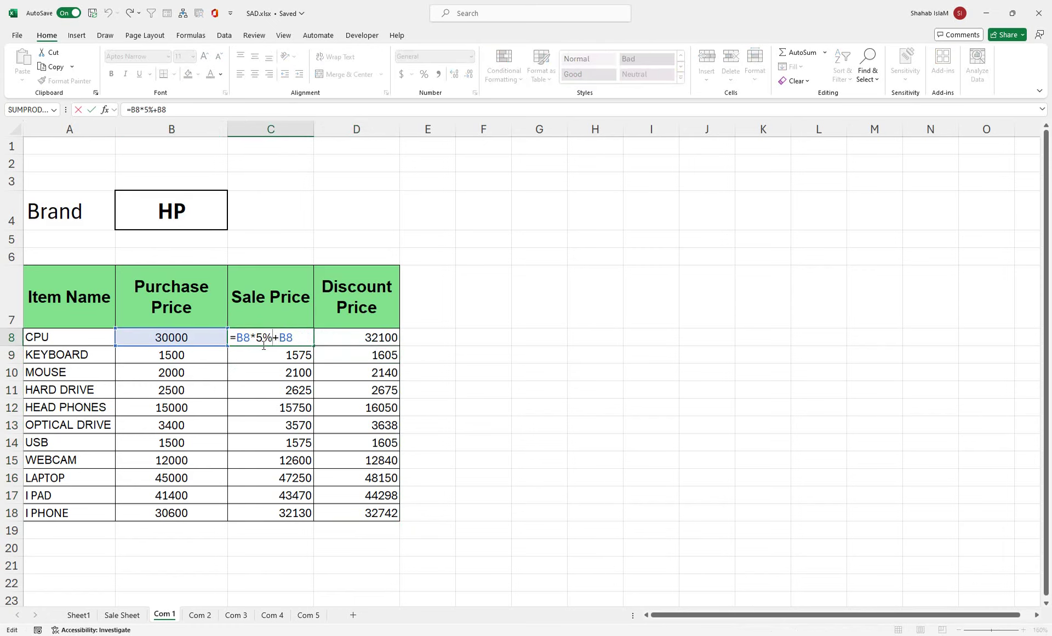
{"action": "key", "text": "Return"}
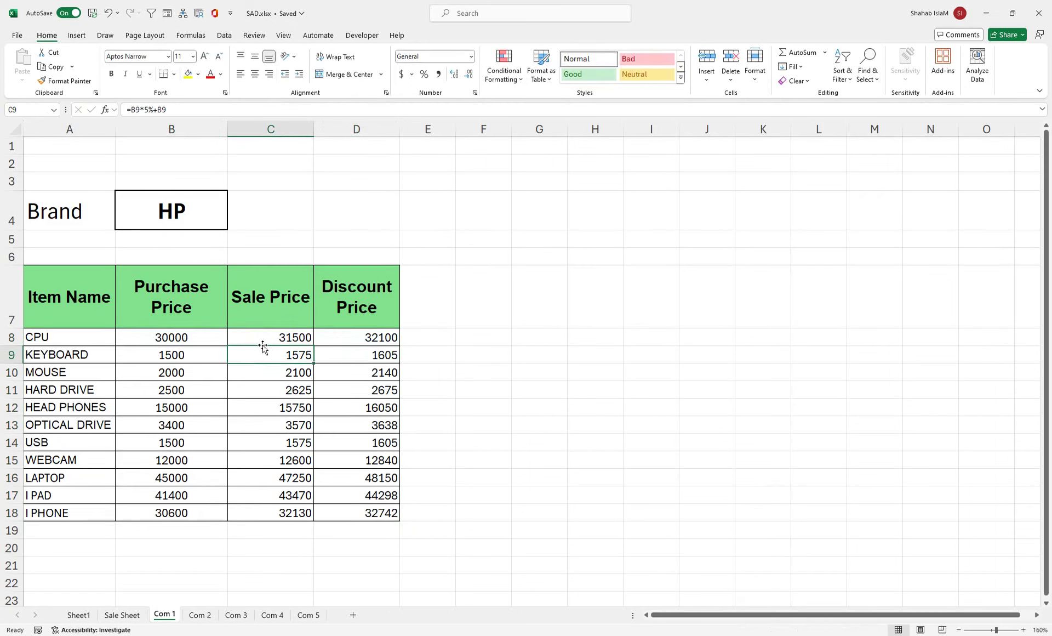
{"action": "left_click", "coordinate": [319, 341]}
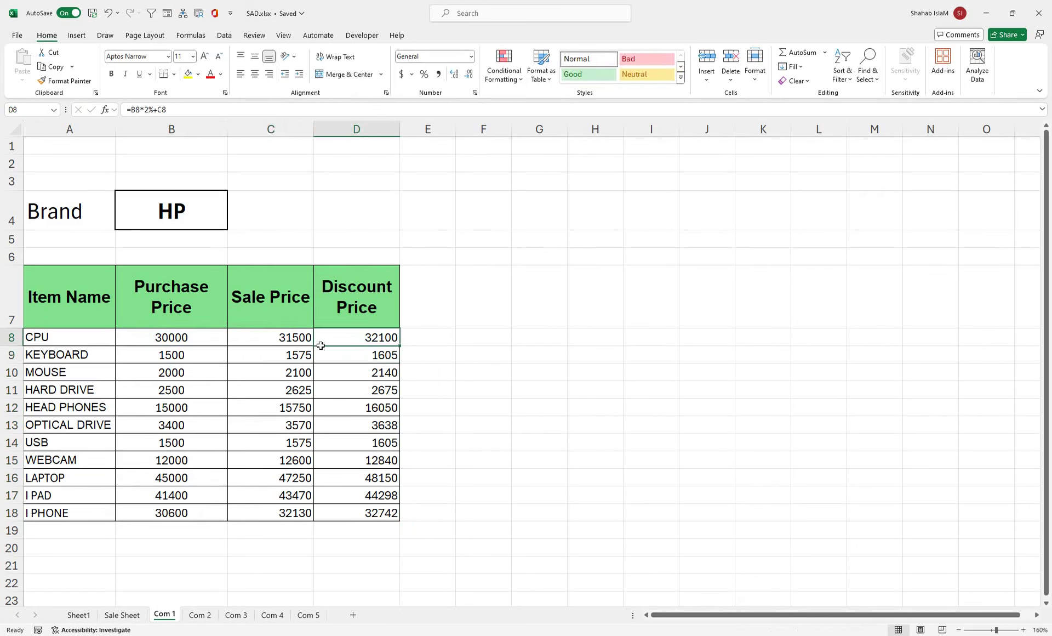
{"action": "double_click", "coordinate": [328, 333]}
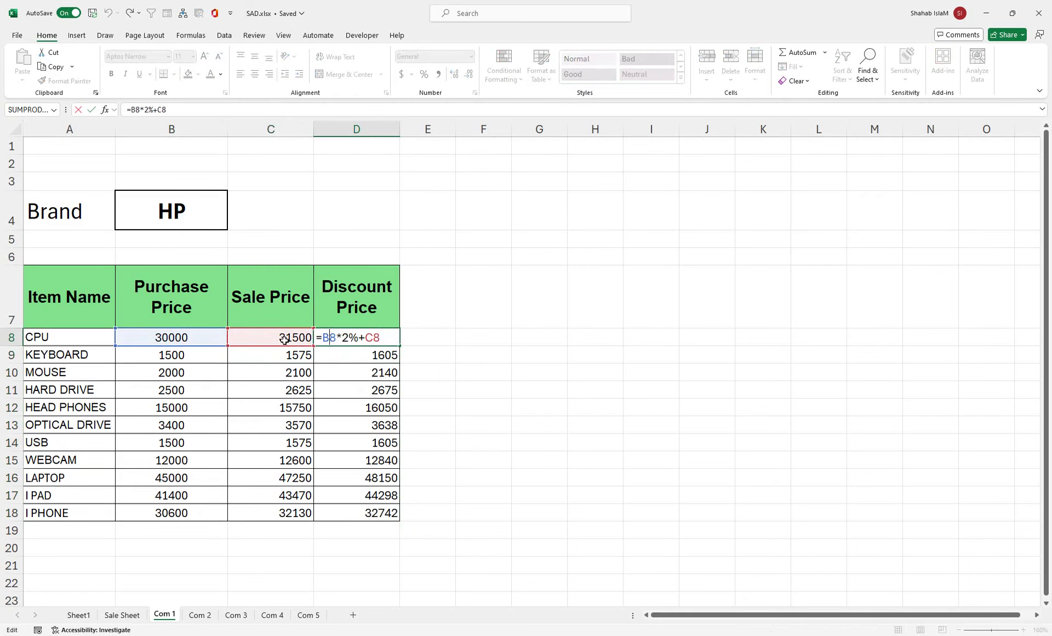
{"action": "key", "text": "Return"}
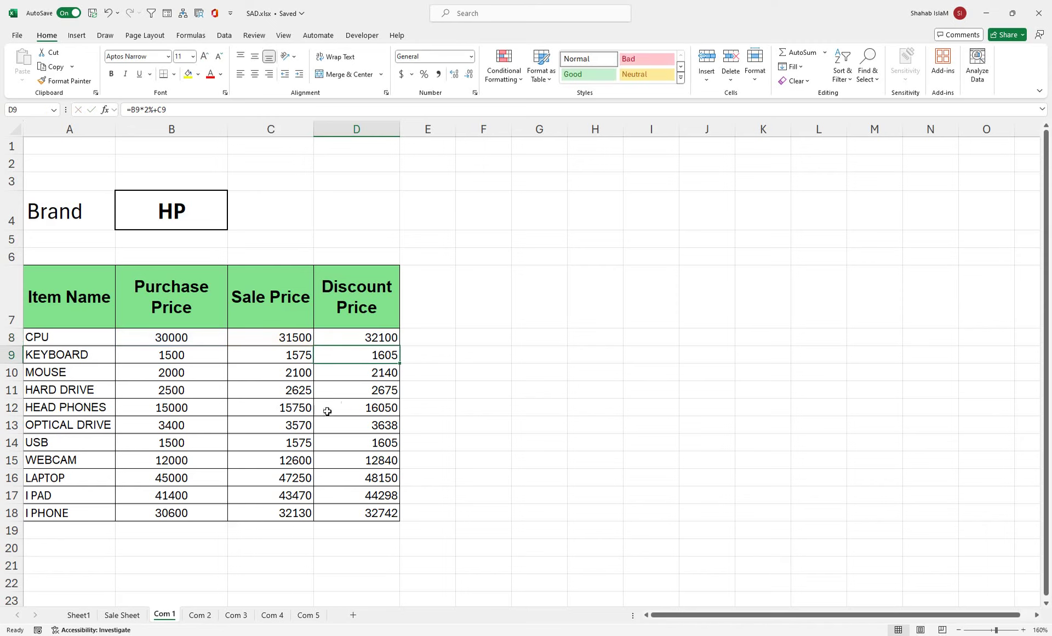
- Correct the Discount Price formula in D8 of the grouped sheets Com 1 to Com 5 to =B8*2%+B8 and fill it down to D18
{"action": "left_click", "coordinate": [307, 615], "text": "shift"}
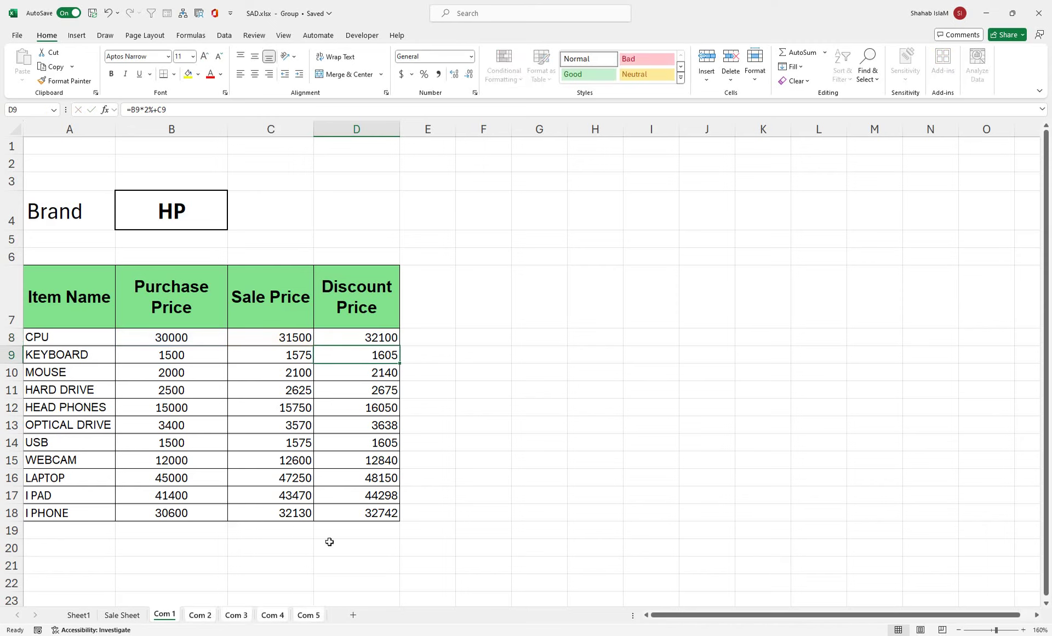
{"action": "double_click", "coordinate": [336, 330]}
{"action": "double_click", "coordinate": [372, 337]}
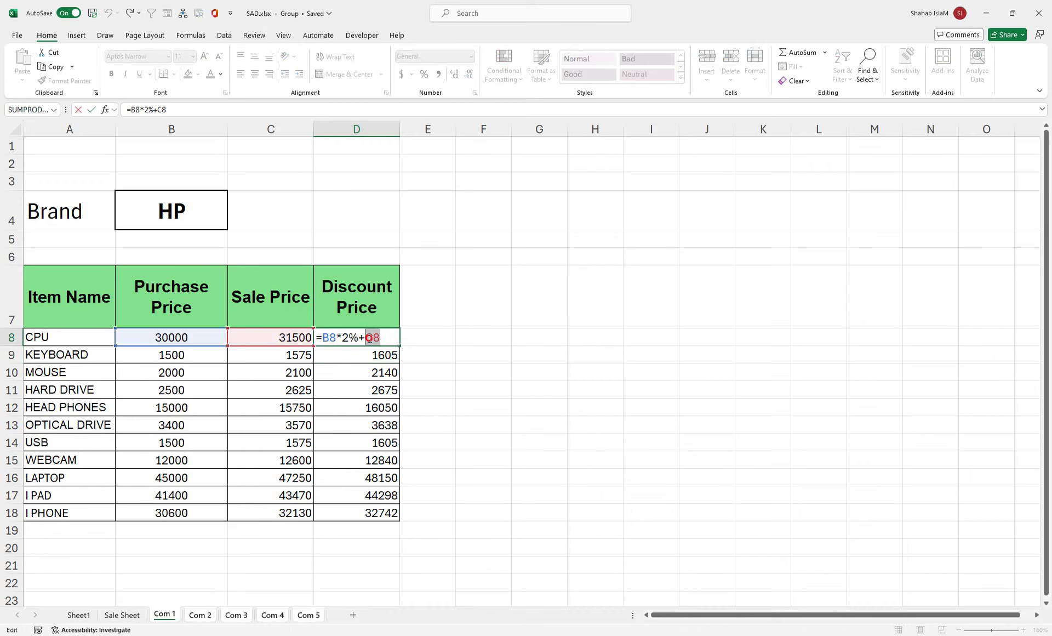
{"action": "left_click", "coordinate": [217, 341]}
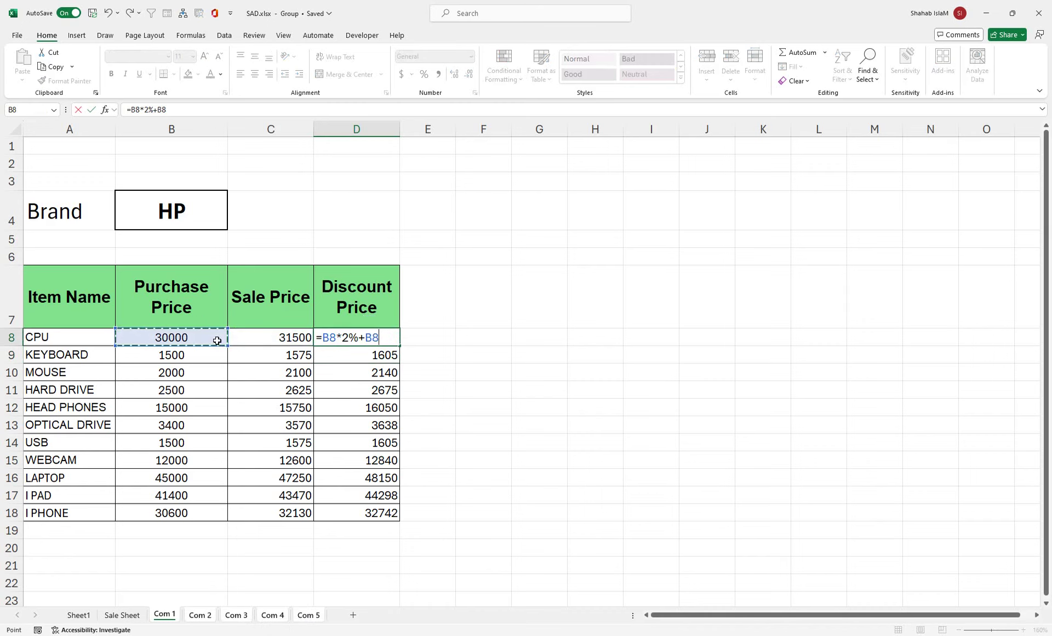
{"action": "key", "text": "Return"}
{"action": "left_click", "coordinate": [377, 337]}
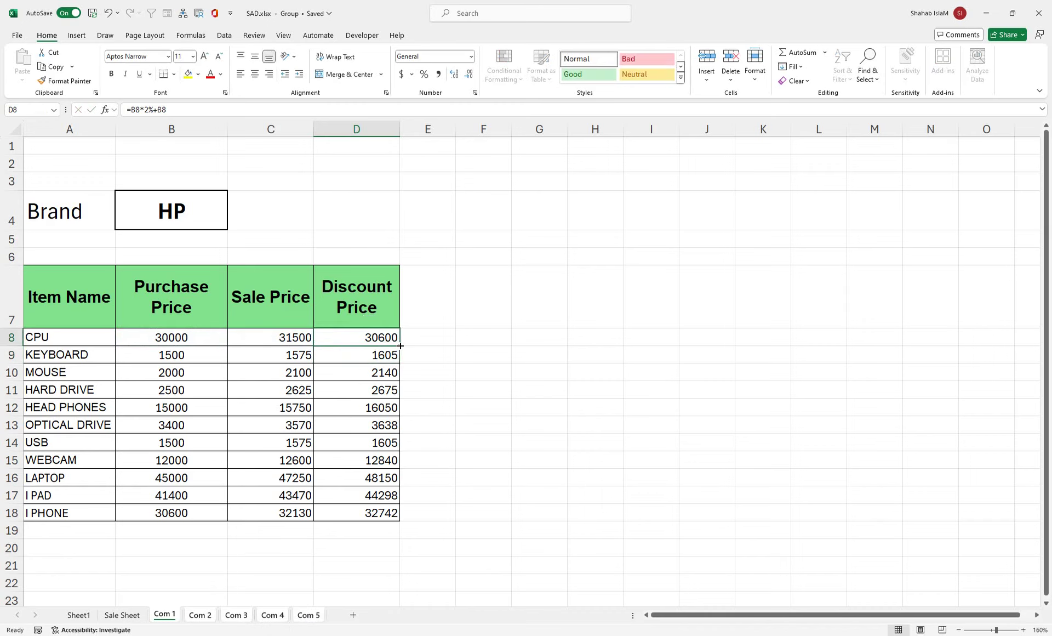
{"action": "double_click", "coordinate": [401, 346]}
{"action": "left_click", "coordinate": [366, 441]}
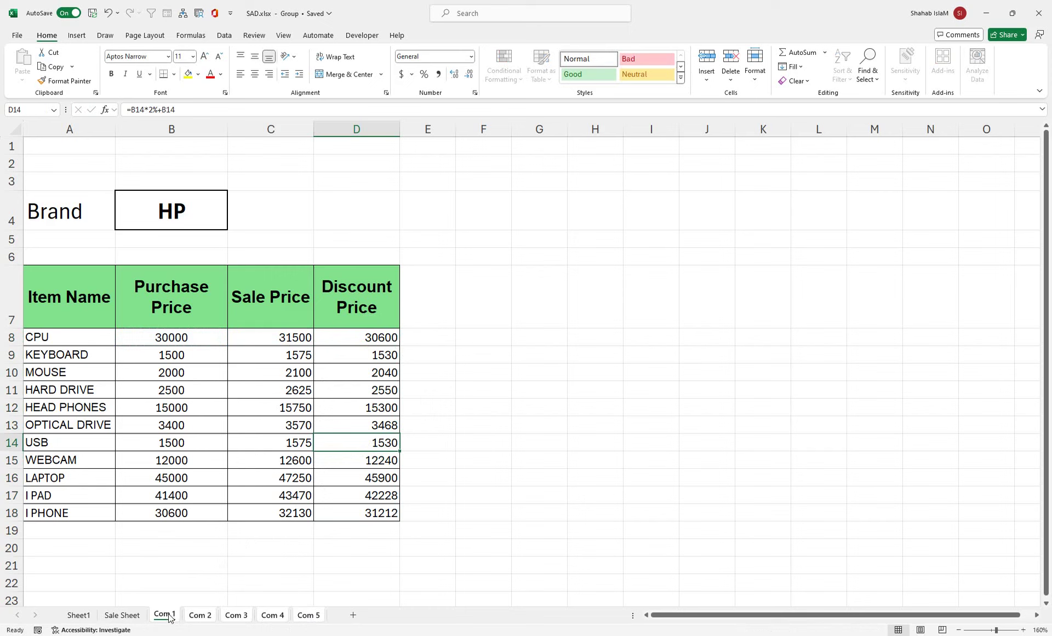
- Ungroup the sheets and recheck the CPU row's Sale Price and Discount Price formulas on Com 1
{"action": "left_click", "coordinate": [121, 615]}
{"action": "left_click", "coordinate": [164, 615]}
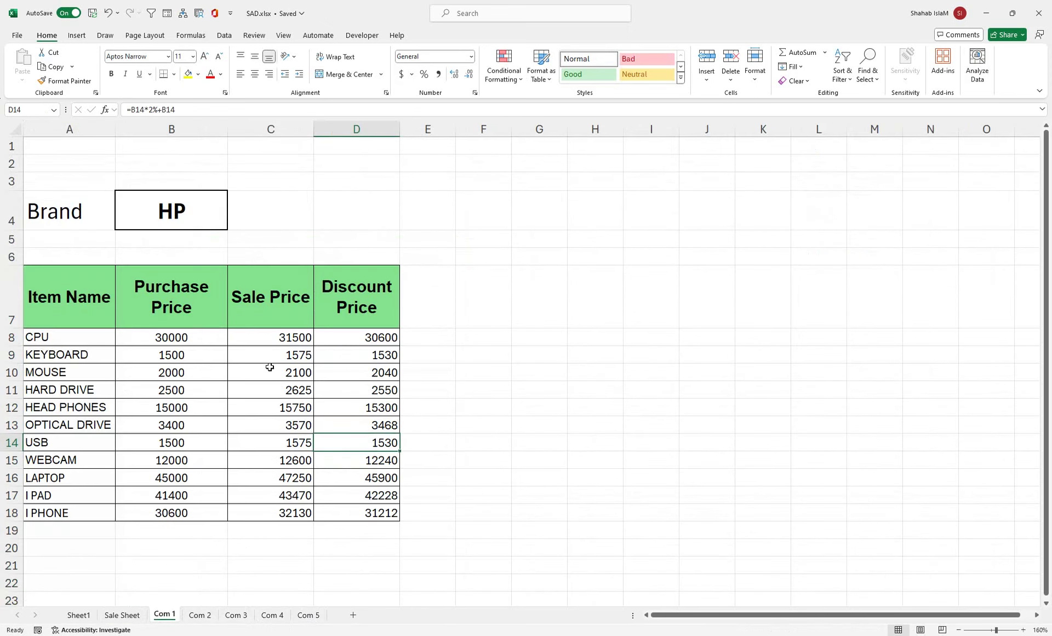
{"action": "left_click", "coordinate": [274, 342]}
{"action": "double_click", "coordinate": [274, 341]}
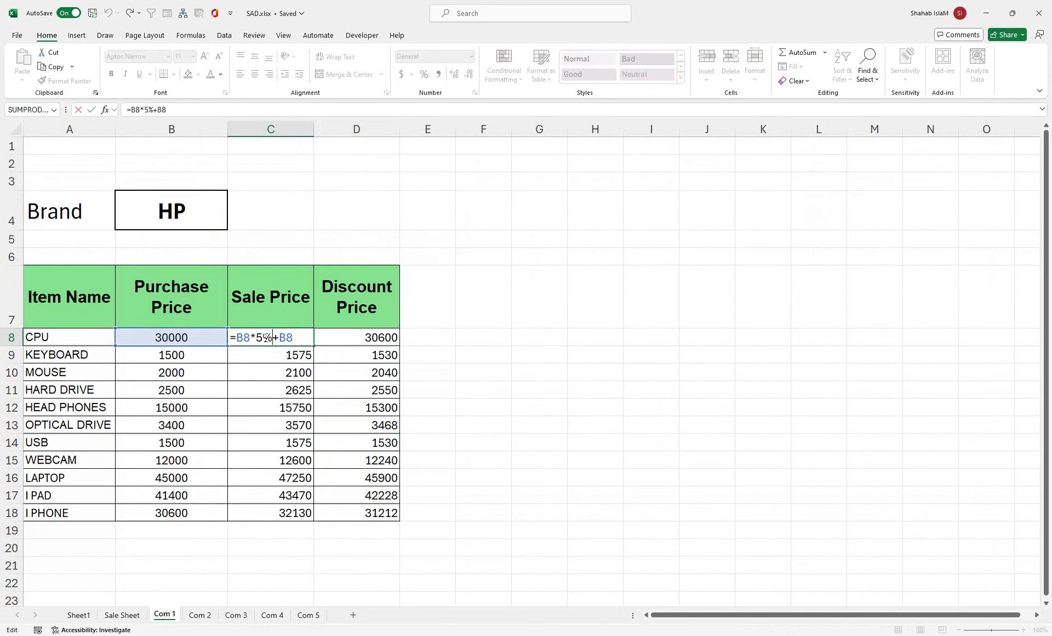
{"action": "key", "text": "Escape"}
{"action": "double_click", "coordinate": [329, 340]}
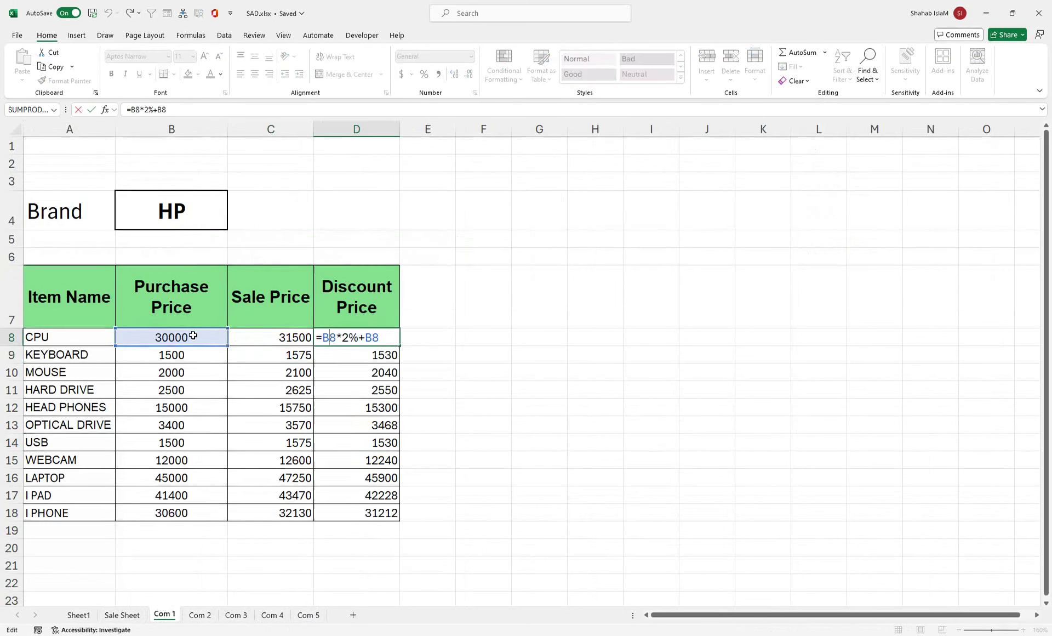
{"action": "key", "text": "Return"}
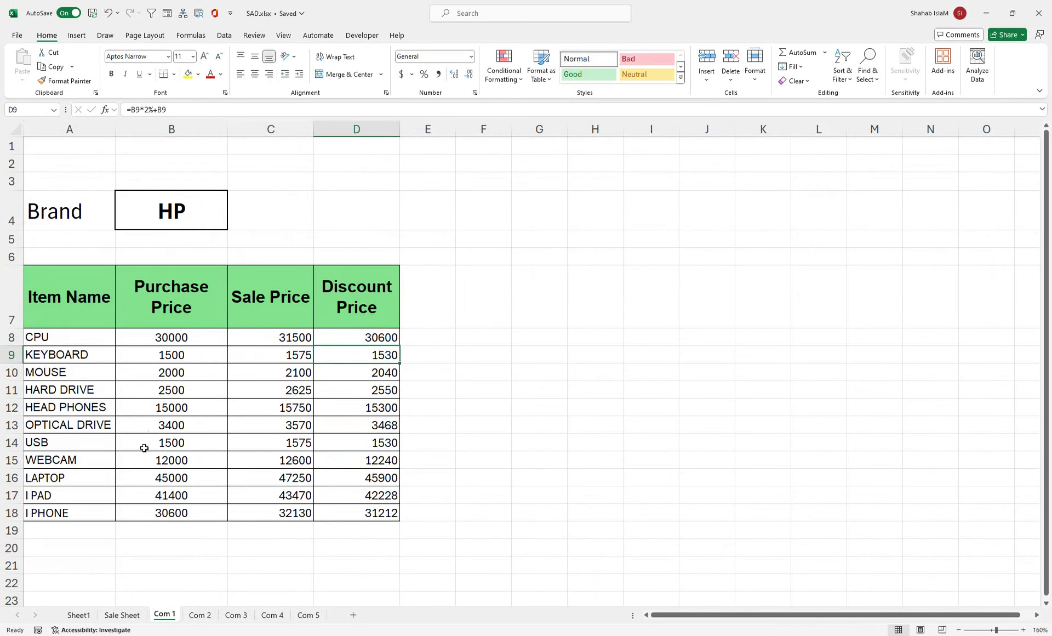
- Check the CPU row's Sale Price and Discount Price formulas on Com 2
{"action": "left_click", "coordinate": [200, 614]}
{"action": "left_click", "coordinate": [278, 315]}
{"action": "double_click", "coordinate": [280, 316]}
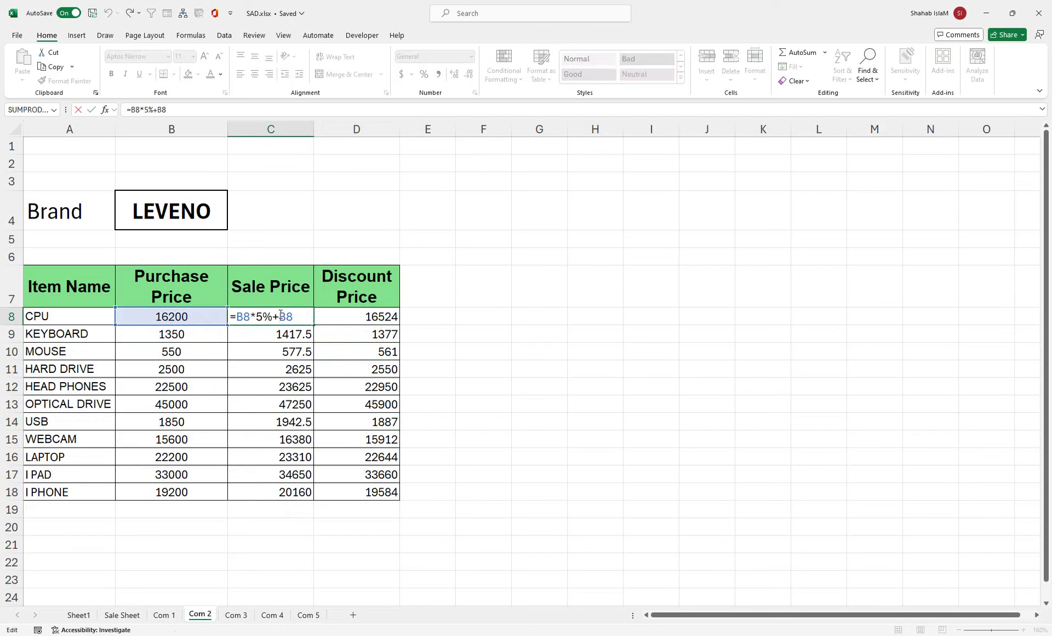
{"action": "key", "text": "Return"}
{"action": "double_click", "coordinate": [342, 316]}
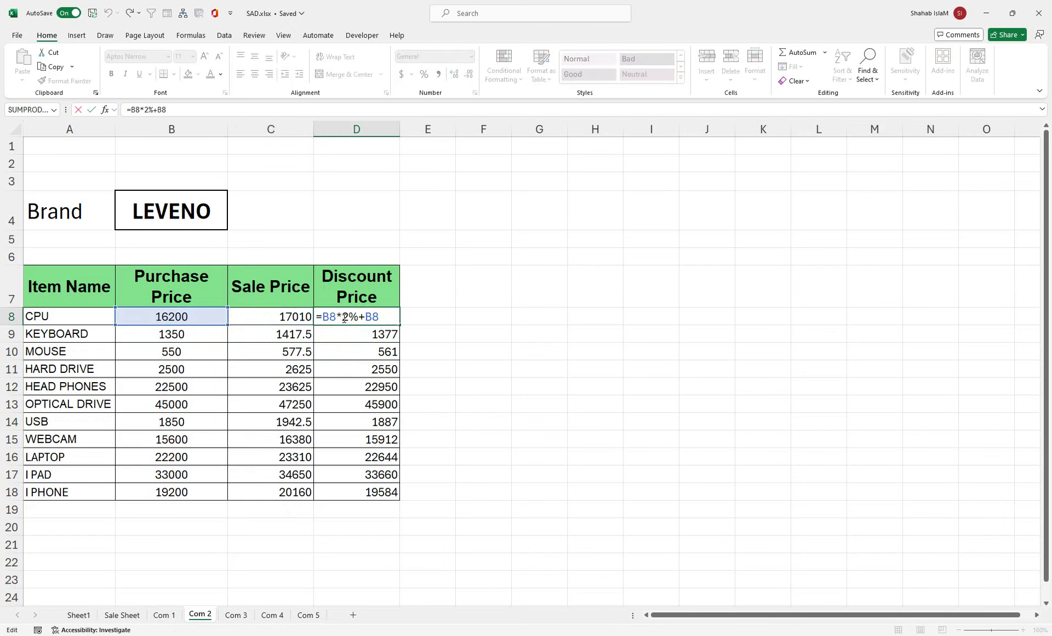
{"action": "key", "text": "Return"}
- Check the CPU row's Discount Price formula on Com 5 and on Com 4
{"action": "left_click", "coordinate": [309, 614]}
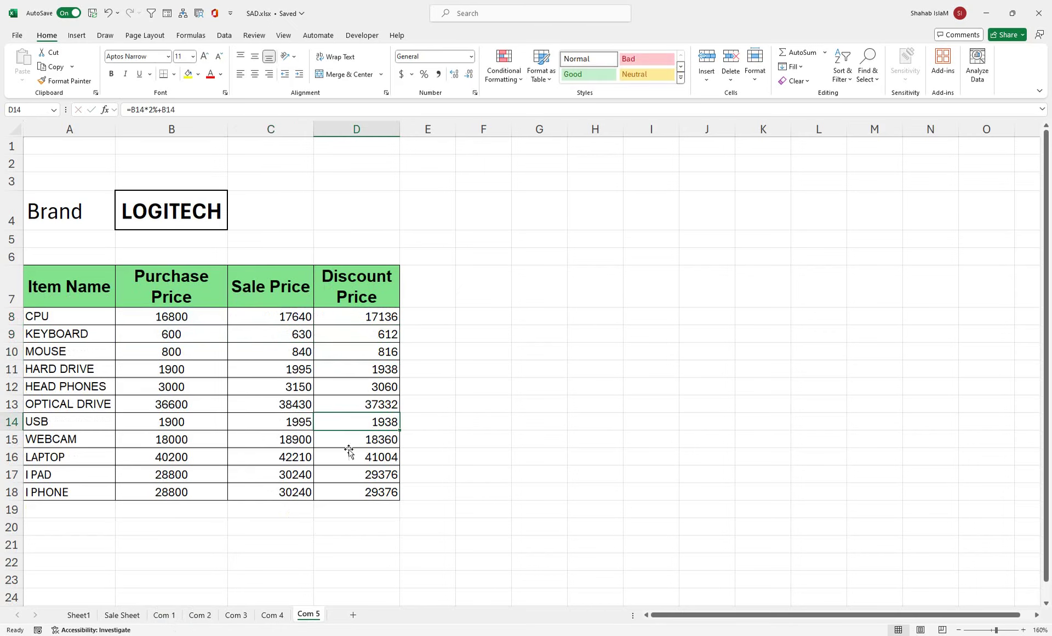
{"action": "left_click", "coordinate": [364, 322]}
{"action": "double_click", "coordinate": [362, 316]}
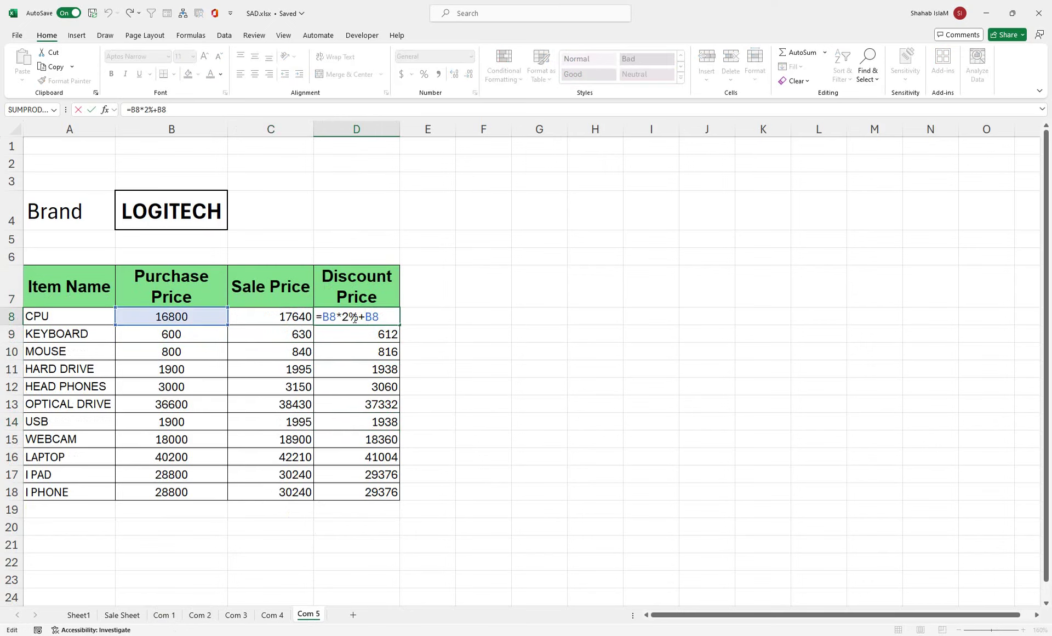
{"action": "key", "text": "Return"}
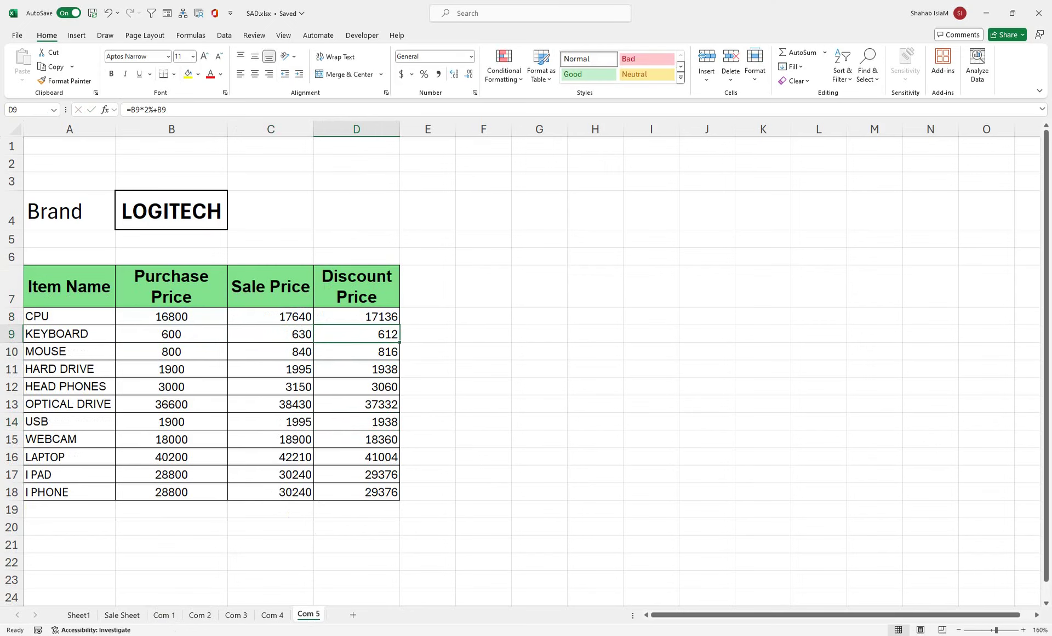
{"action": "left_click", "coordinate": [272, 614]}
{"action": "left_click", "coordinate": [329, 315]}
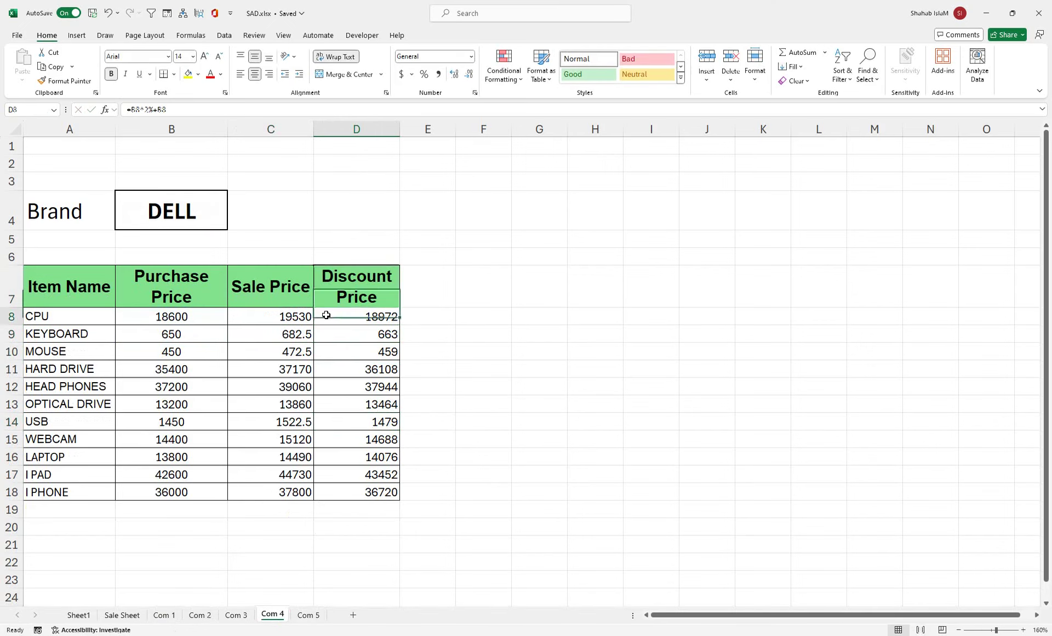
{"action": "double_click", "coordinate": [327, 316]}
{"action": "key", "text": "Return"}
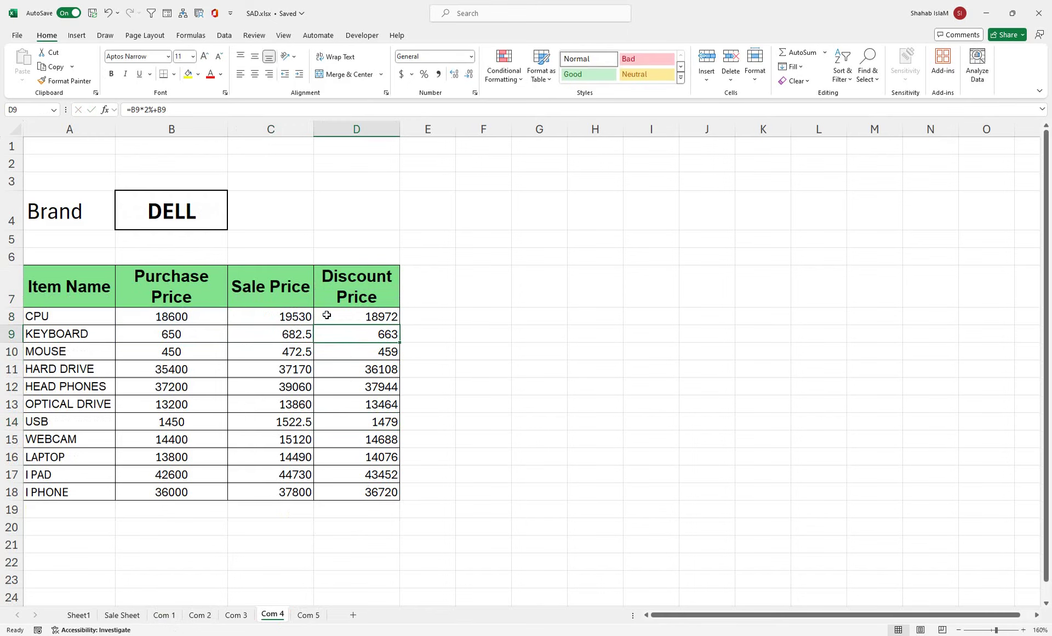
- Add list data validation to A6:A21 of the Sale Sheet, using the item names in A8:A18 of Com 1 as source
{"action": "left_click", "coordinate": [122, 615]}
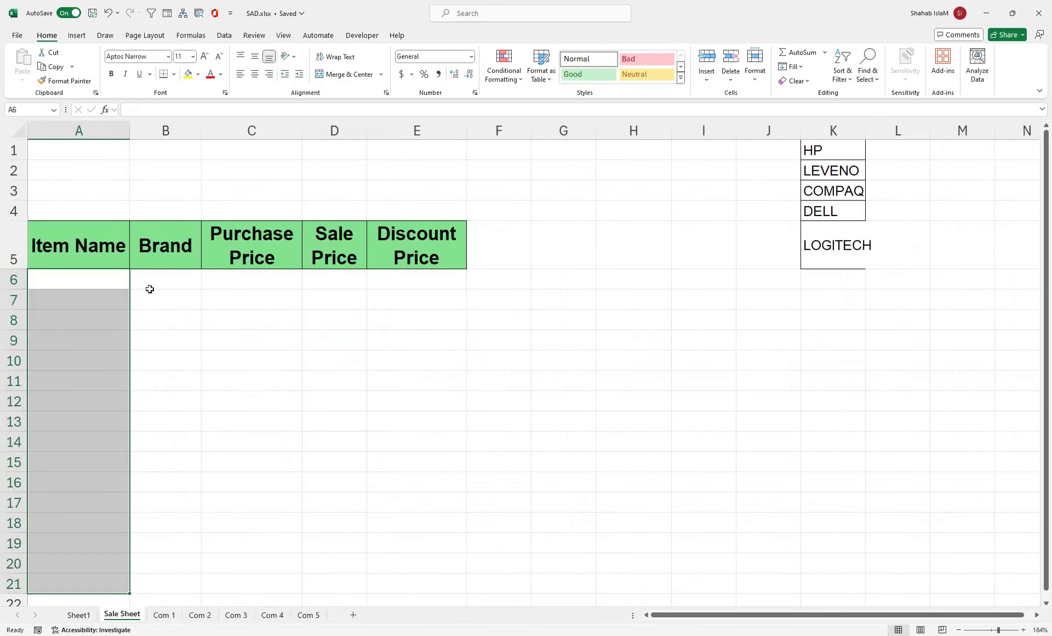
{"action": "left_click", "coordinate": [224, 35]}
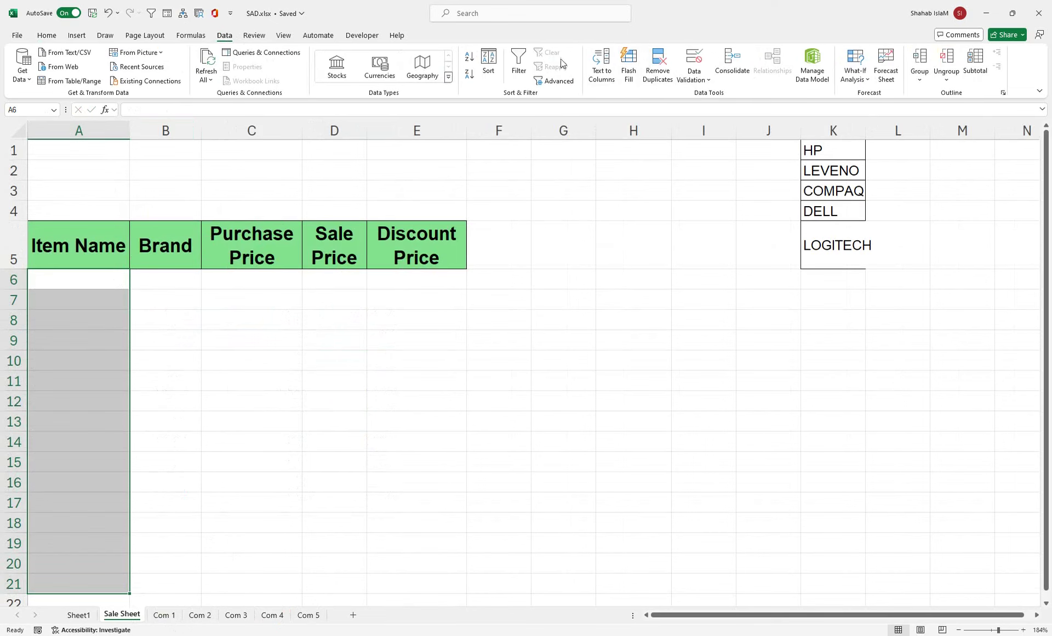
{"action": "left_click", "coordinate": [694, 76]}
{"action": "left_click", "coordinate": [712, 97]}
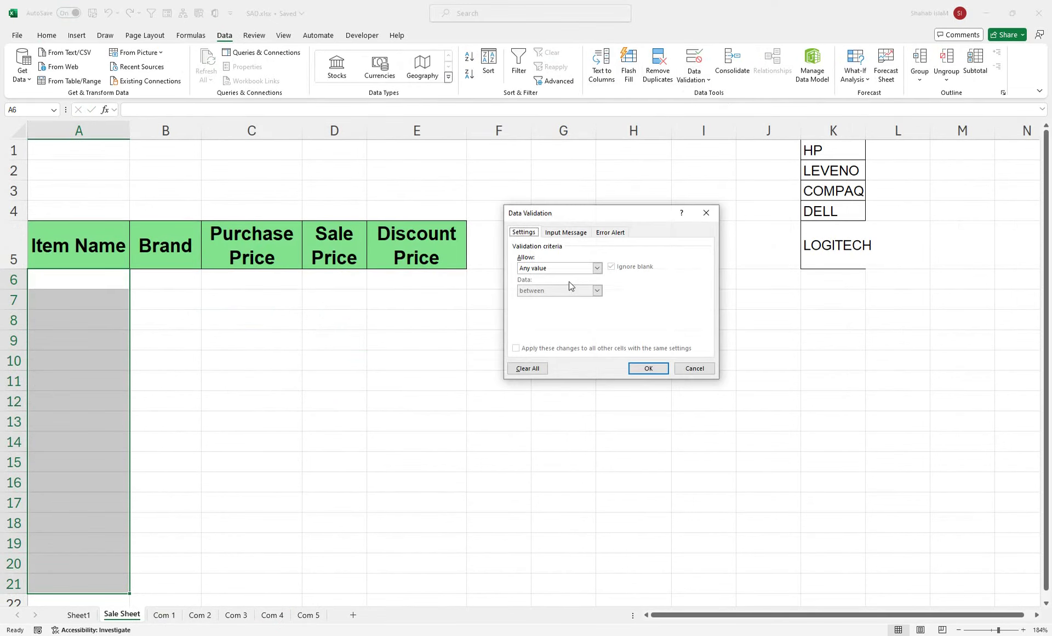
{"action": "left_click", "coordinate": [597, 268]}
{"action": "left_click", "coordinate": [540, 300]}
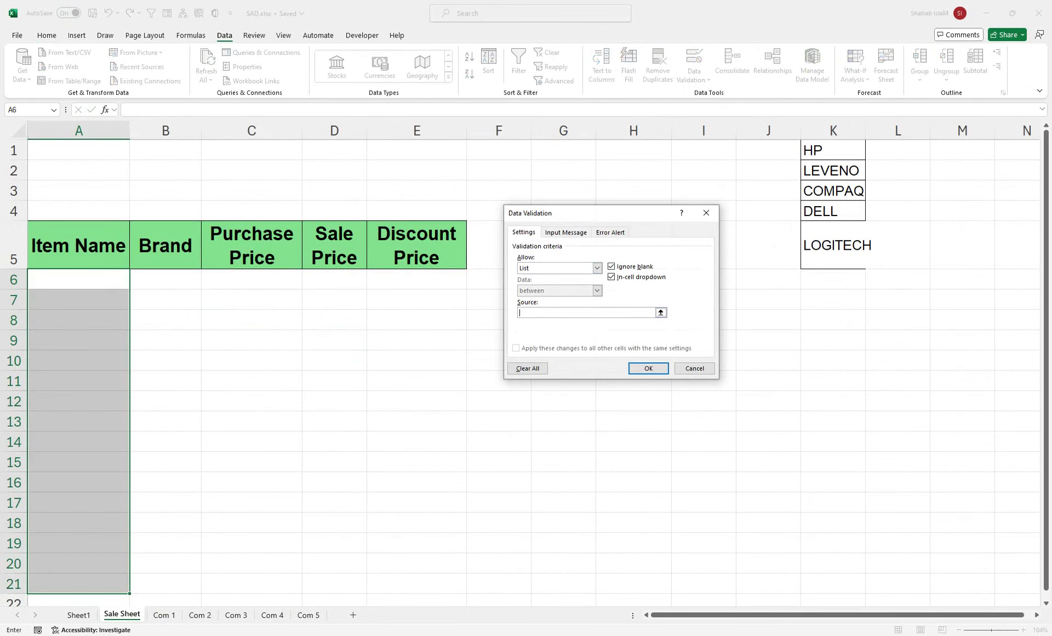
{"action": "left_click", "coordinate": [157, 615]}
{"action": "left_click_drag", "start_coordinate": [93, 341], "coordinate": [70, 510]}
{"action": "left_click", "coordinate": [652, 369]}
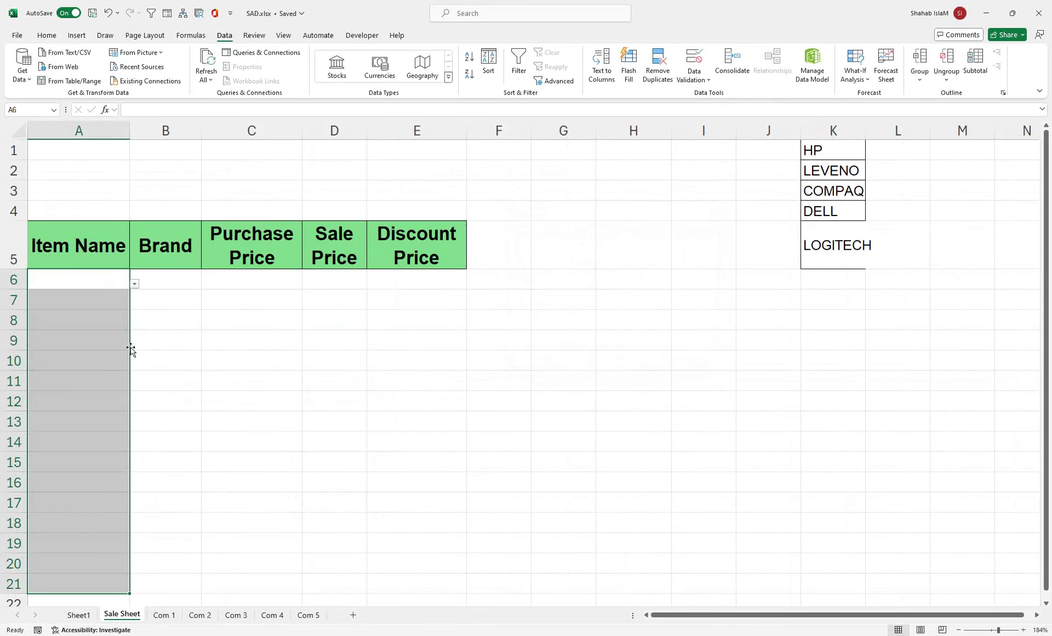
- Apply All Borders to the range A6:E29 of the Sale Sheet
{"action": "left_click_drag", "start_coordinate": [103, 280], "coordinate": [400, 595]}
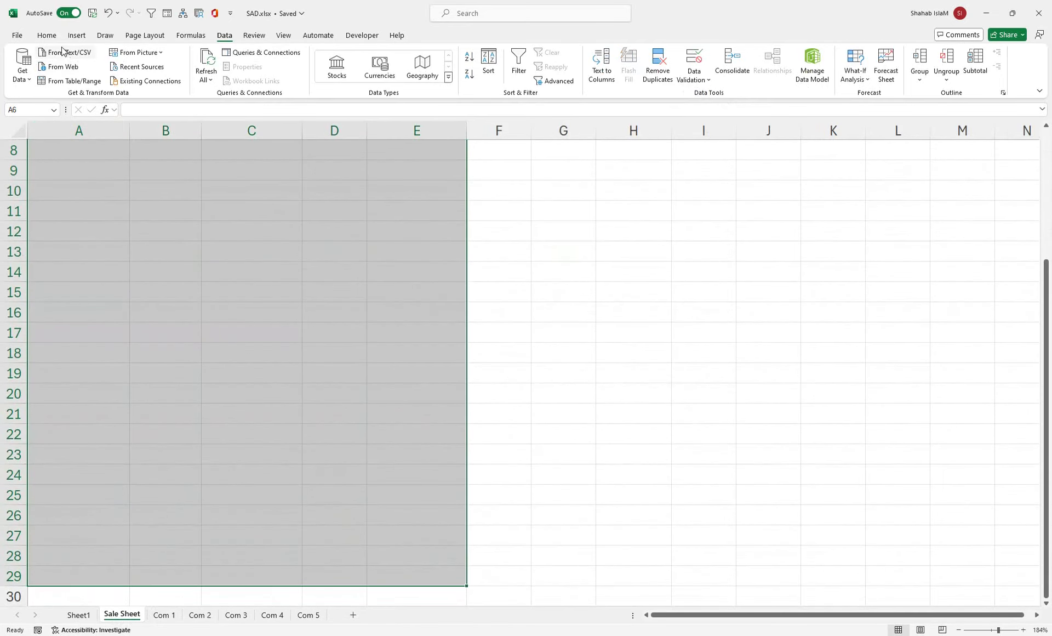
{"action": "left_click", "coordinate": [46, 36]}
{"action": "left_click", "coordinate": [173, 74]}
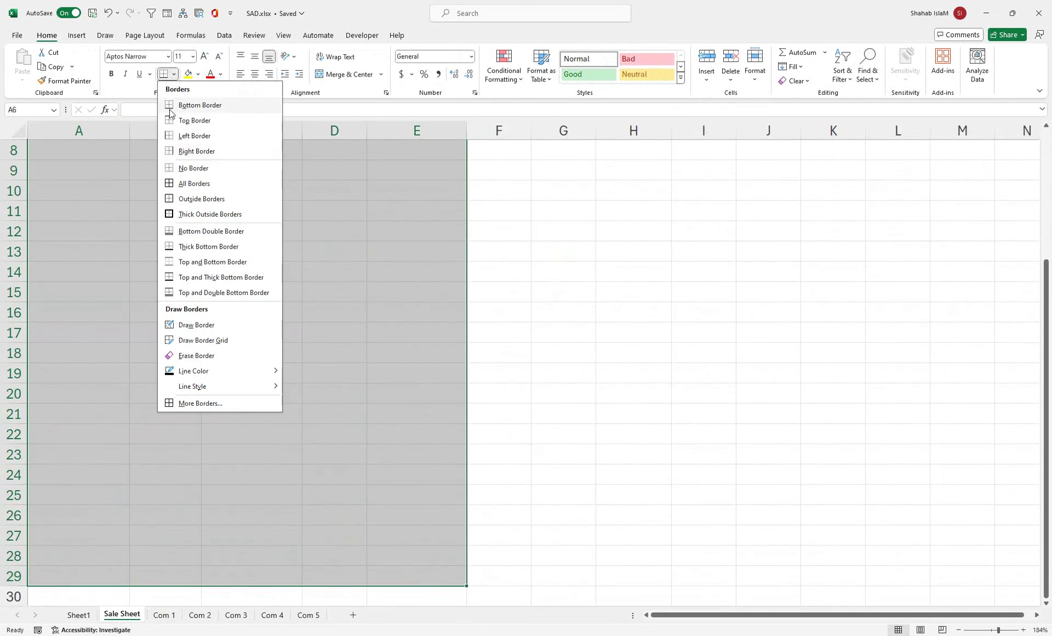
{"action": "left_click", "coordinate": [178, 180]}
{"action": "scroll", "coordinate": [434, 321], "scroll_direction": "up", "scroll_amount": 3}
{"action": "left_click_drag", "start_coordinate": [435, 322], "coordinate": [405, 114]}
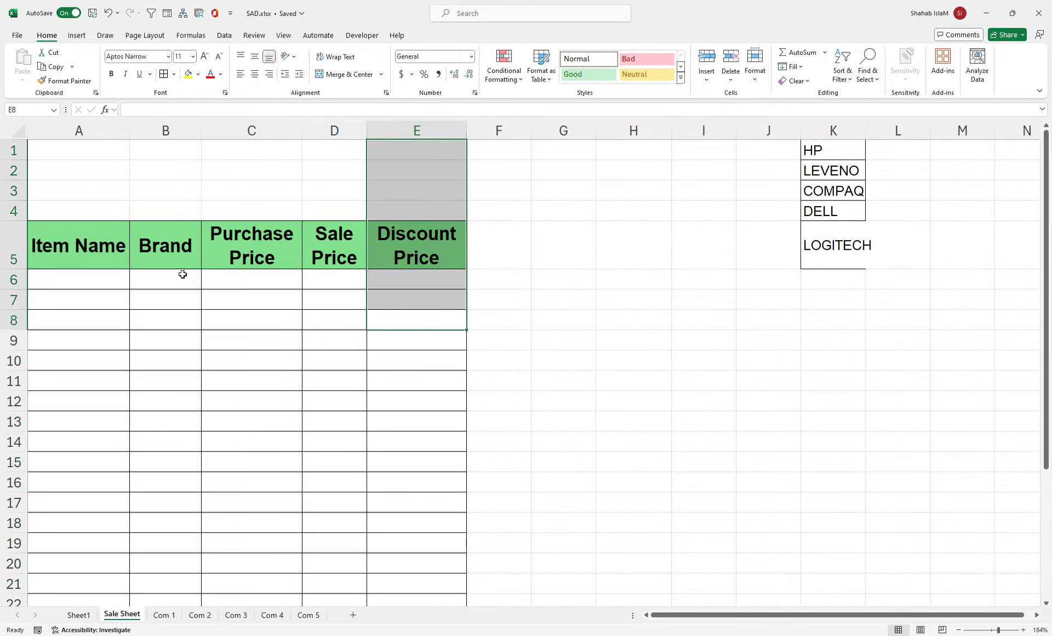
- Add list data validation to the Brand column cells from B6 down, using the brand names in K1:K5 as source
{"action": "left_click_drag", "start_coordinate": [183, 274], "coordinate": [161, 588]}
{"action": "scroll", "coordinate": [162, 597], "scroll_direction": "down", "scroll_amount": 1}
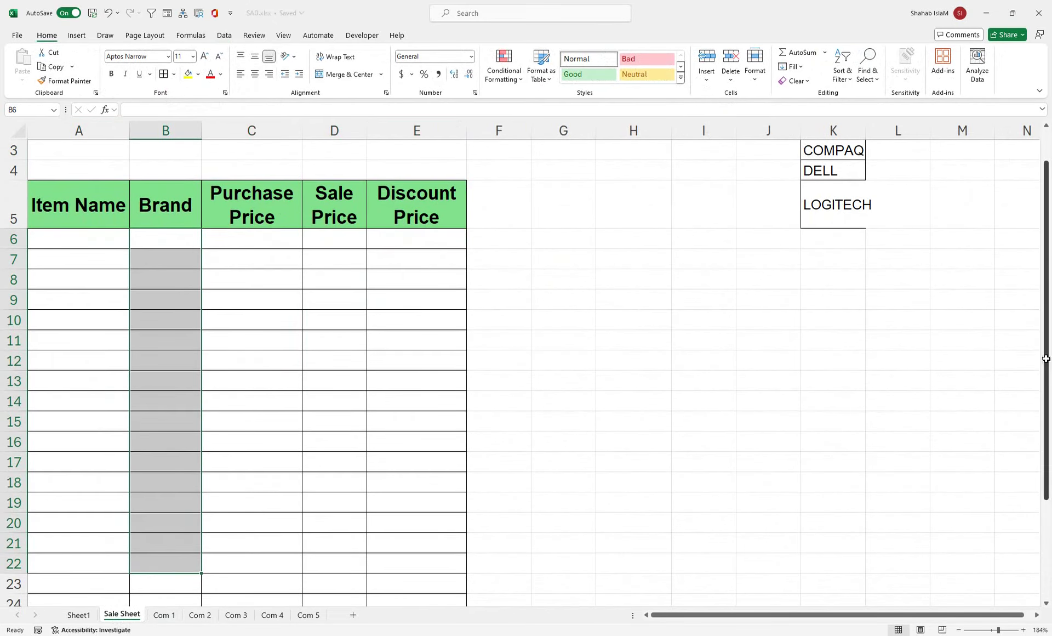
{"action": "left_click_drag", "start_coordinate": [1046, 356], "coordinate": [1045, 326]}
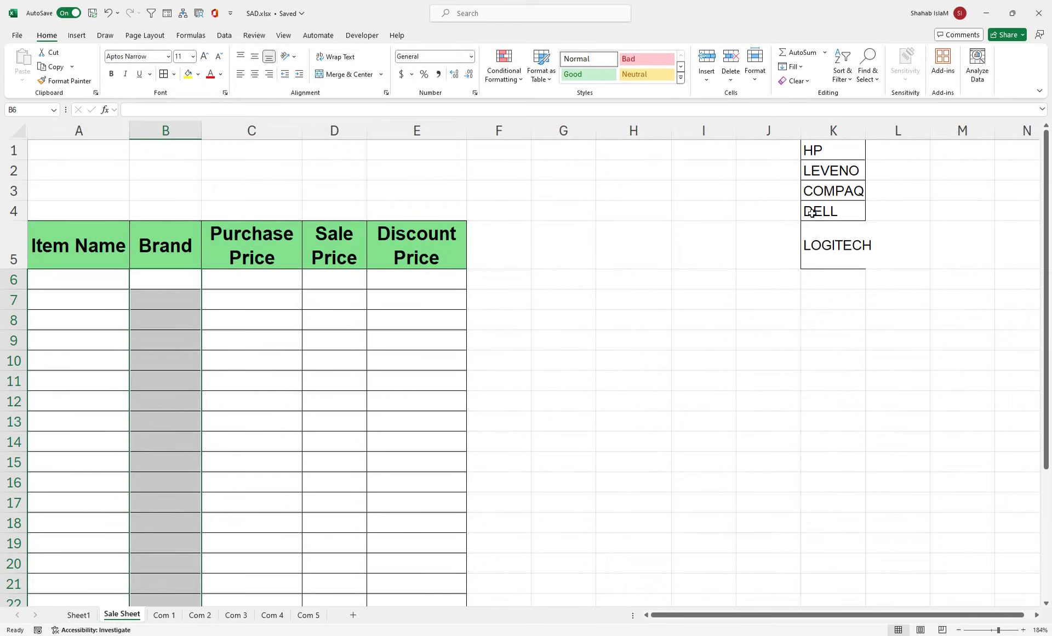
{"action": "left_click", "coordinate": [225, 35]}
{"action": "left_click", "coordinate": [693, 80]}
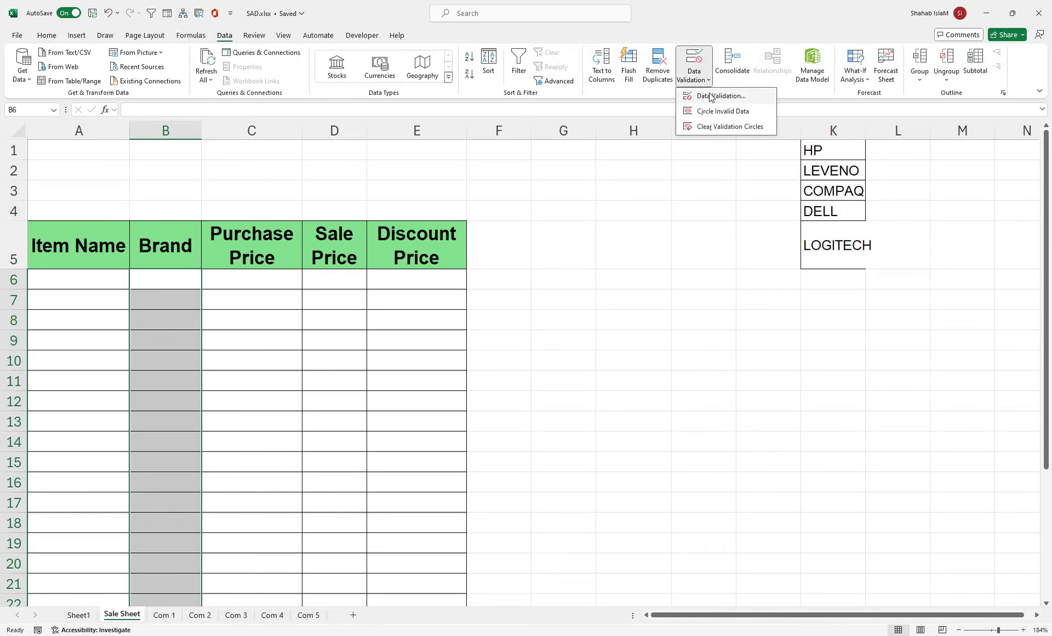
{"action": "left_click", "coordinate": [698, 97]}
{"action": "left_click", "coordinate": [597, 267]}
{"action": "left_click", "coordinate": [547, 299]}
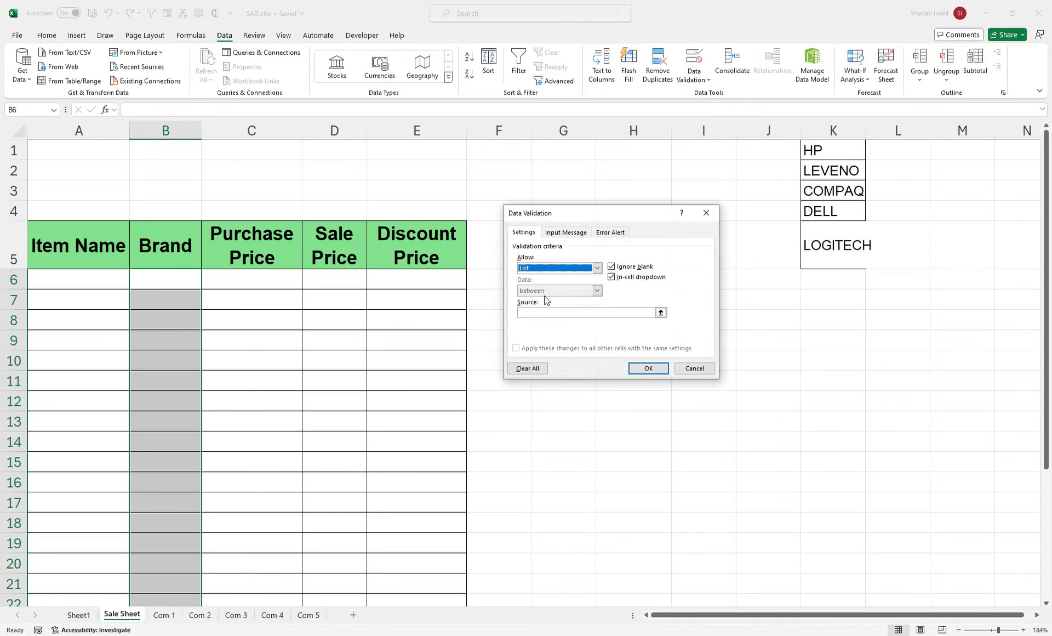
{"action": "left_click", "coordinate": [579, 312]}
{"action": "left_click_drag", "start_coordinate": [830, 148], "coordinate": [830, 264]}
{"action": "left_click", "coordinate": [658, 367]}
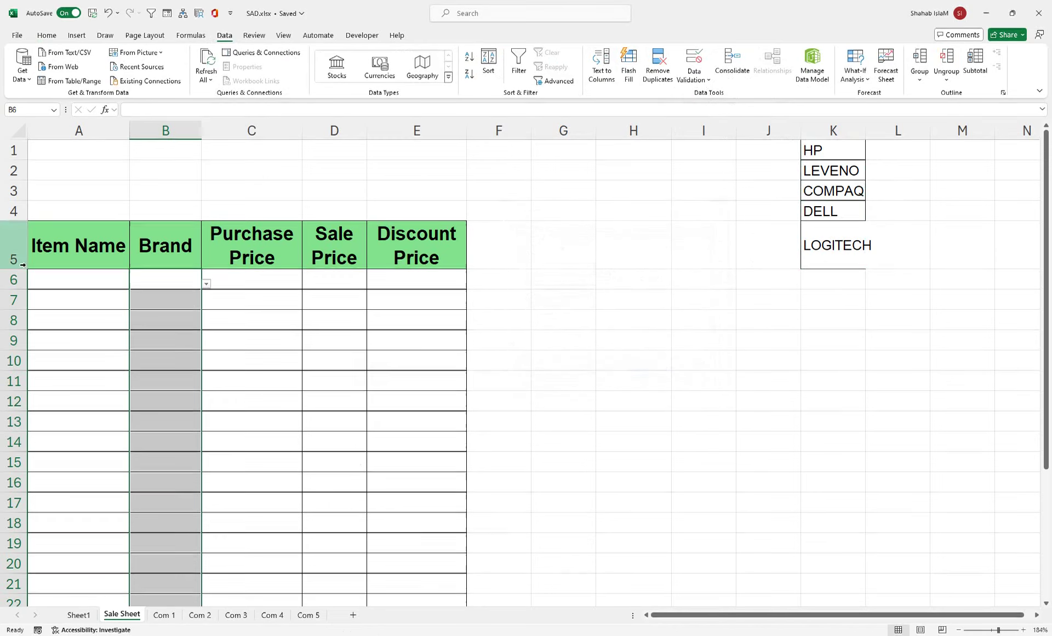
- Choose HEAD PHONES as the item in A6 and DELL as the brand in B6 from their dropdown lists
{"action": "left_click", "coordinate": [113, 282]}
{"action": "left_click", "coordinate": [134, 283]}
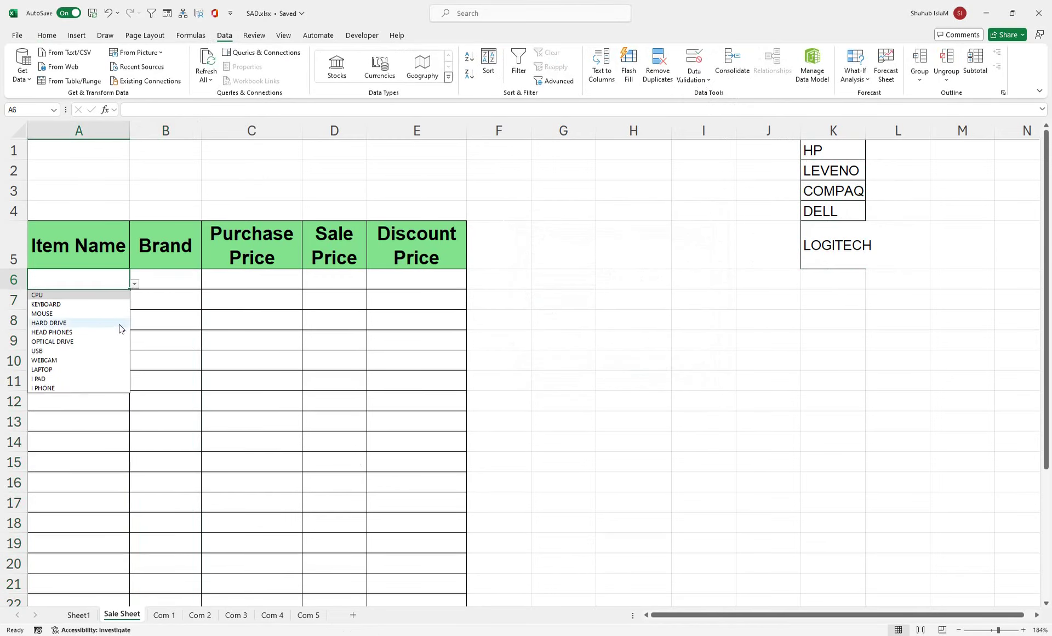
{"action": "left_click", "coordinate": [118, 329]}
{"action": "left_click", "coordinate": [189, 281]}
{"action": "left_click", "coordinate": [205, 284]}
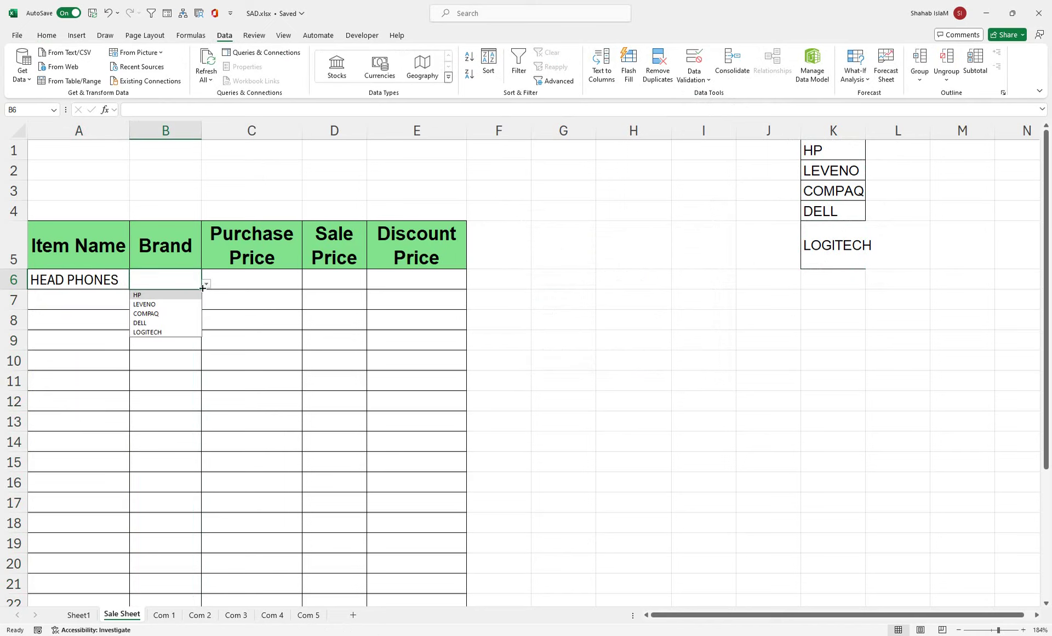
{"action": "left_click", "coordinate": [188, 295]}
{"action": "left_click", "coordinate": [207, 283]}
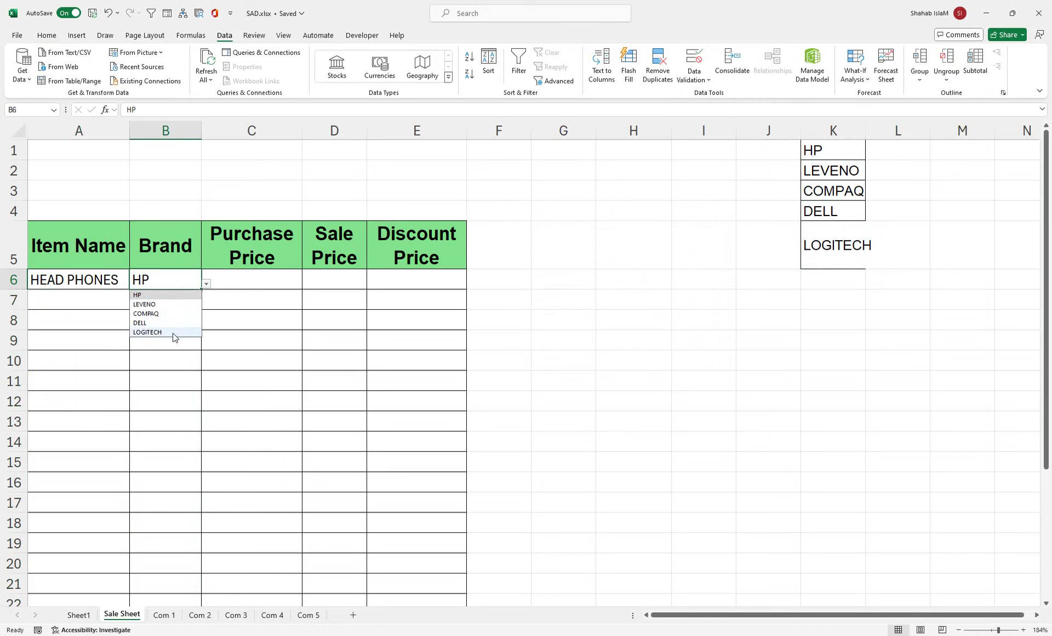
{"action": "left_click", "coordinate": [172, 325]}
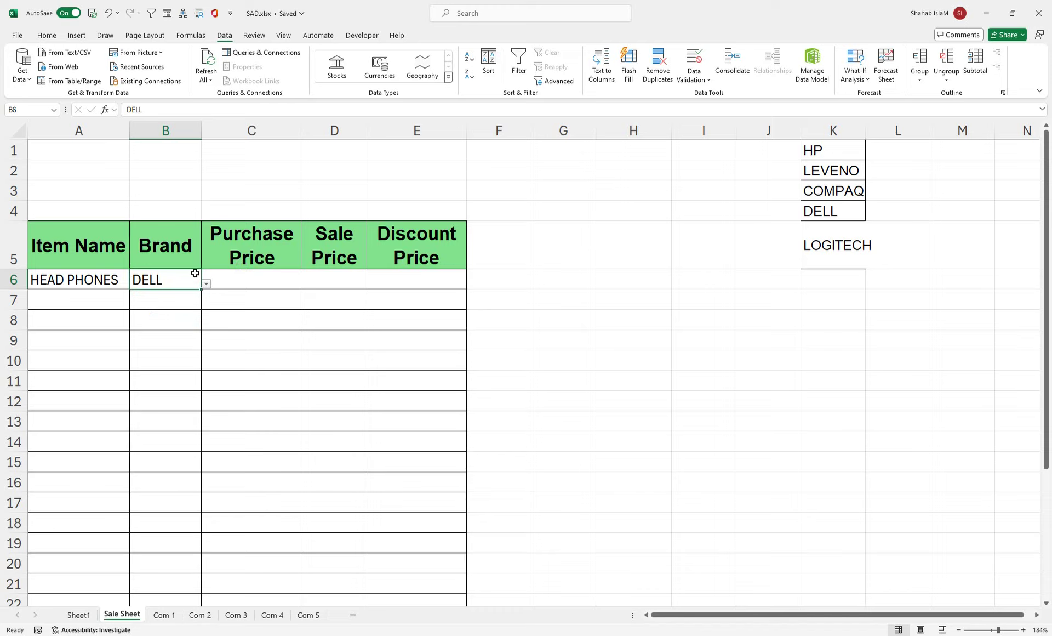
{"action": "left_click", "coordinate": [94, 303]}
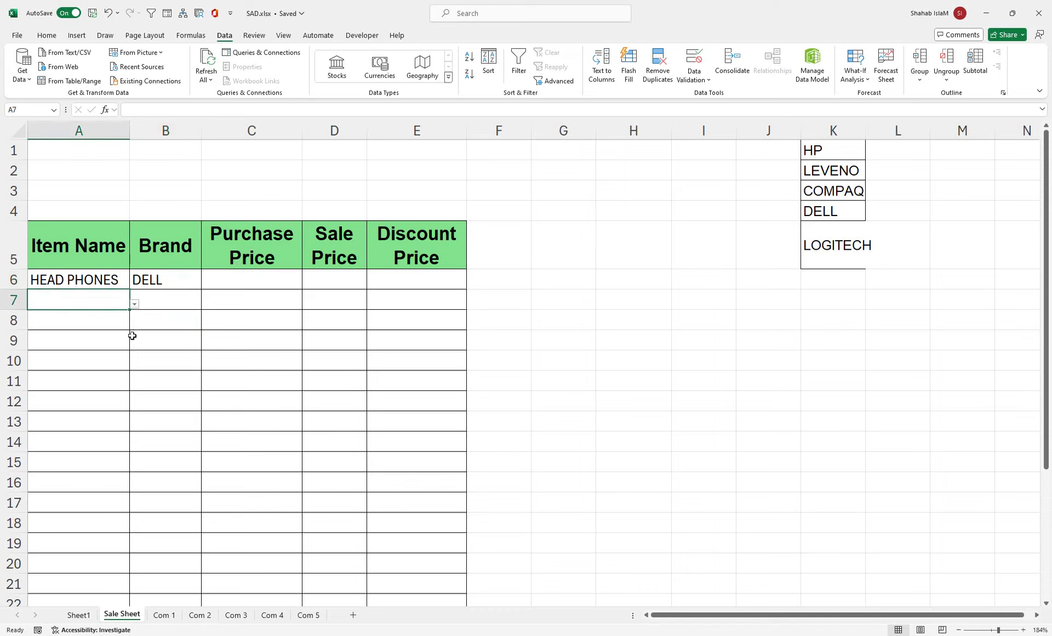
{"action": "left_click", "coordinate": [135, 304]}
{"action": "left_click", "coordinate": [163, 299]}
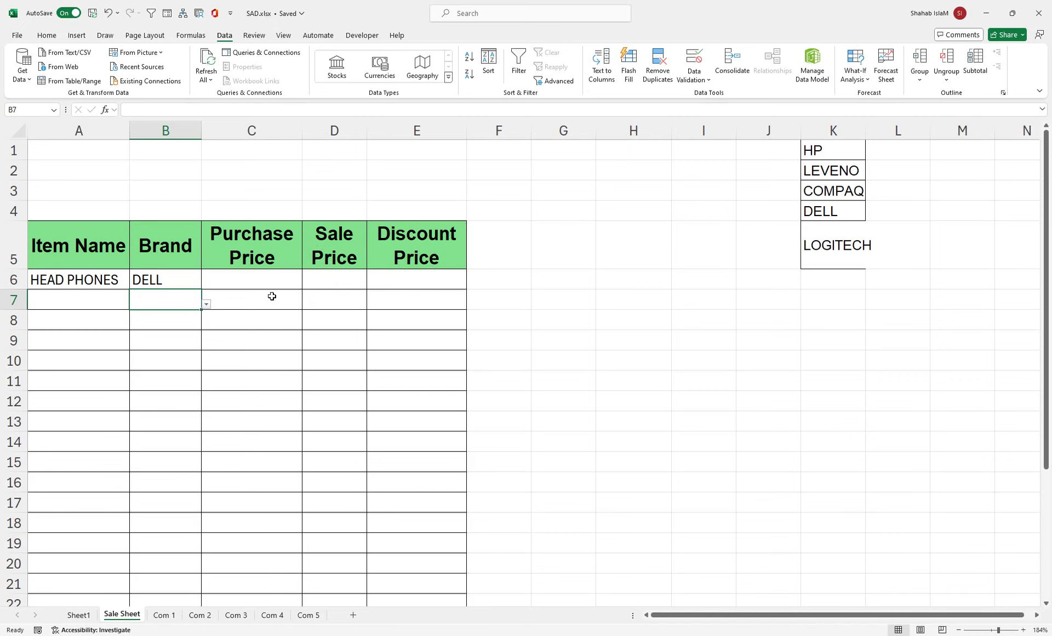
- Review the brand price tables on the Com 1 to Com 5 sheets against the brand list on the Sale Sheet
{"action": "left_click", "coordinate": [163, 615]}
{"action": "left_click", "coordinate": [200, 614]}
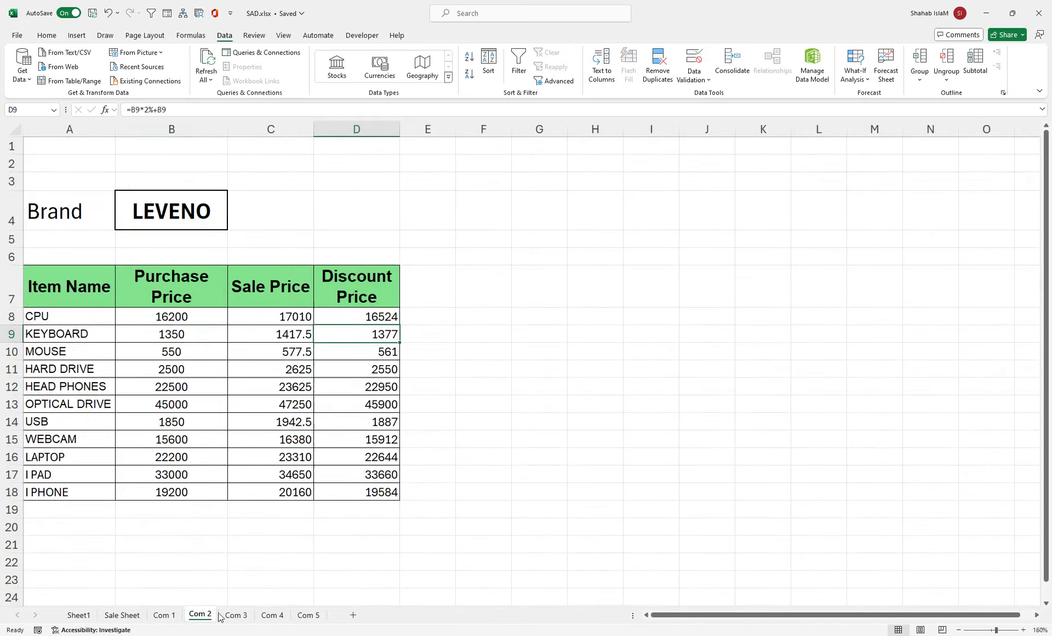
{"action": "left_click", "coordinate": [237, 614]}
{"action": "left_click", "coordinate": [282, 614]}
{"action": "left_click", "coordinate": [308, 614]}
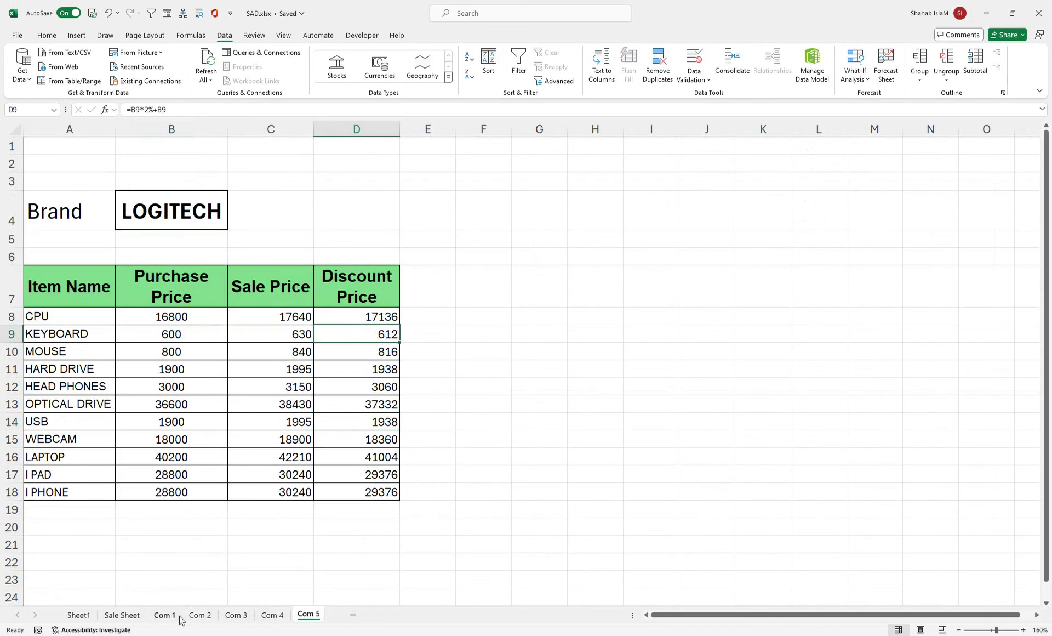
{"action": "left_click", "coordinate": [122, 614]}
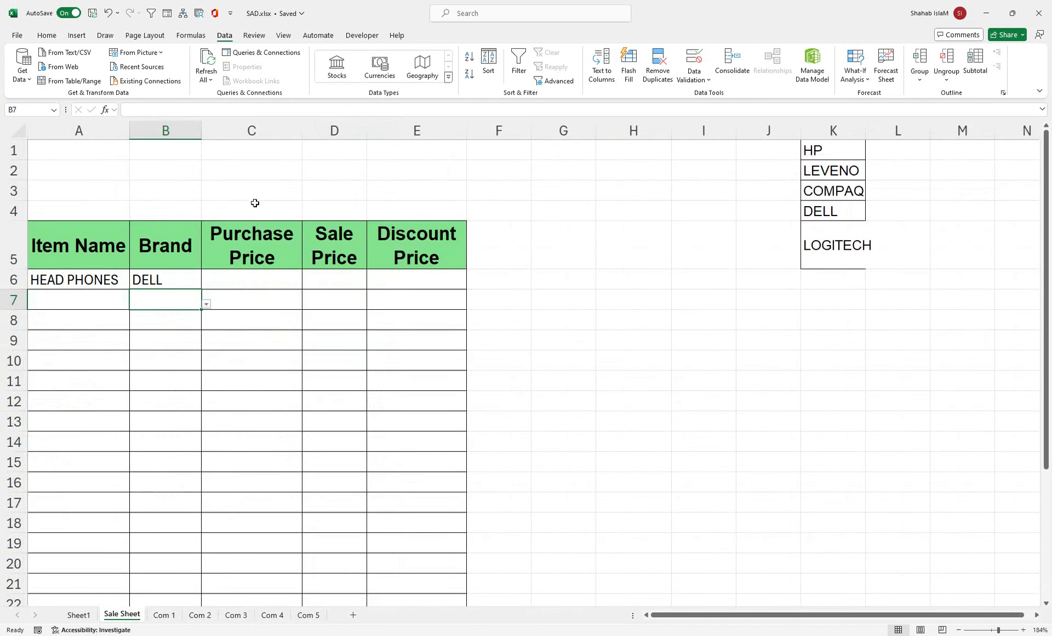
{"action": "left_click", "coordinate": [219, 286]}
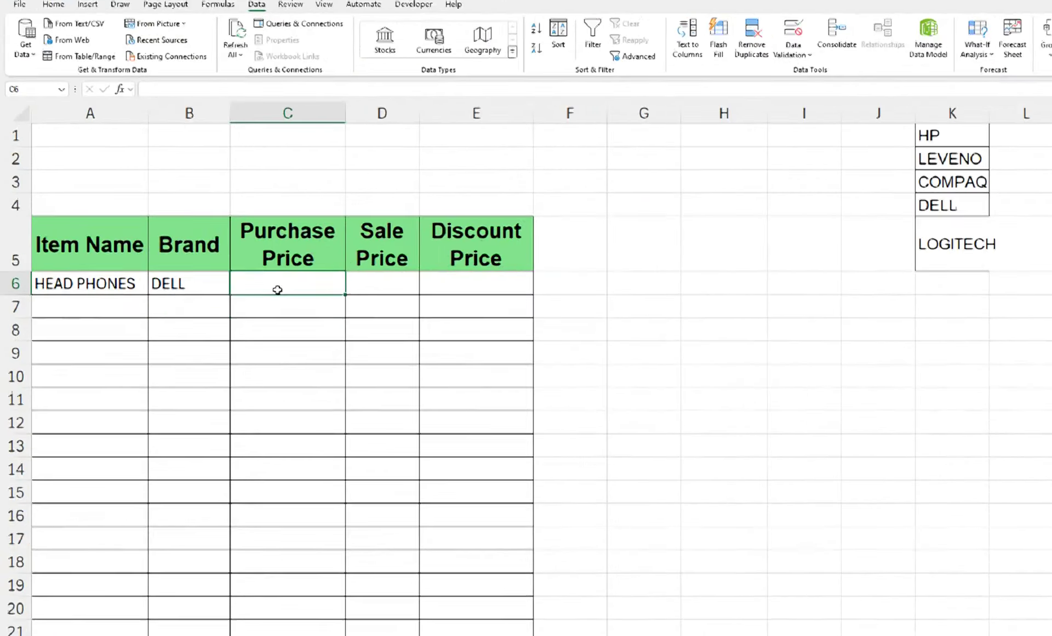
{"action": "left_click_drag", "start_coordinate": [773, 209], "coordinate": [768, 151]}
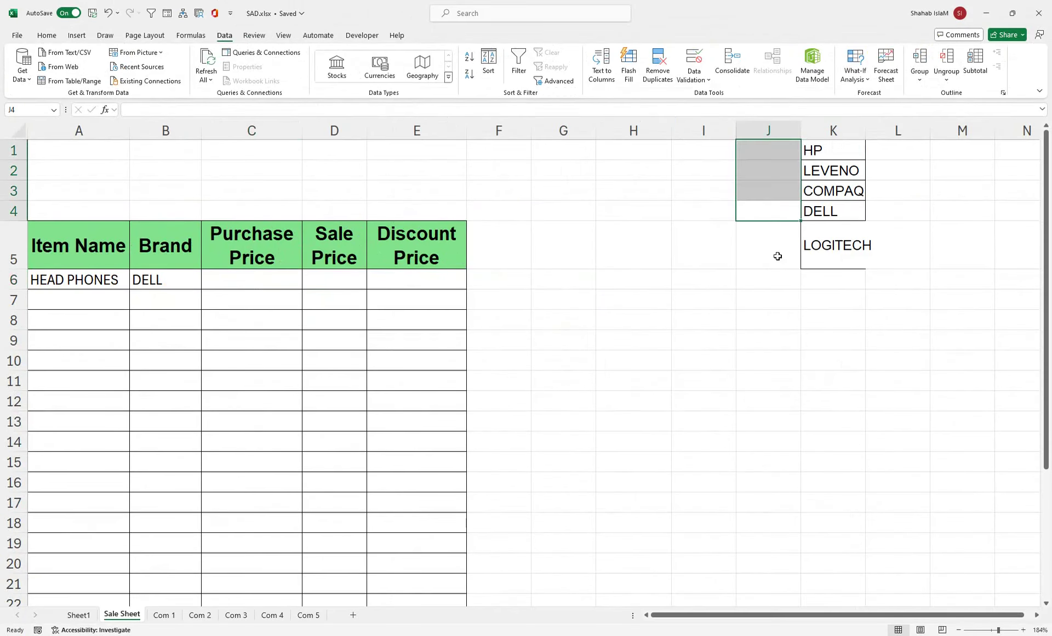
{"action": "left_click", "coordinate": [162, 615]}
{"action": "left_click", "coordinate": [198, 616]}
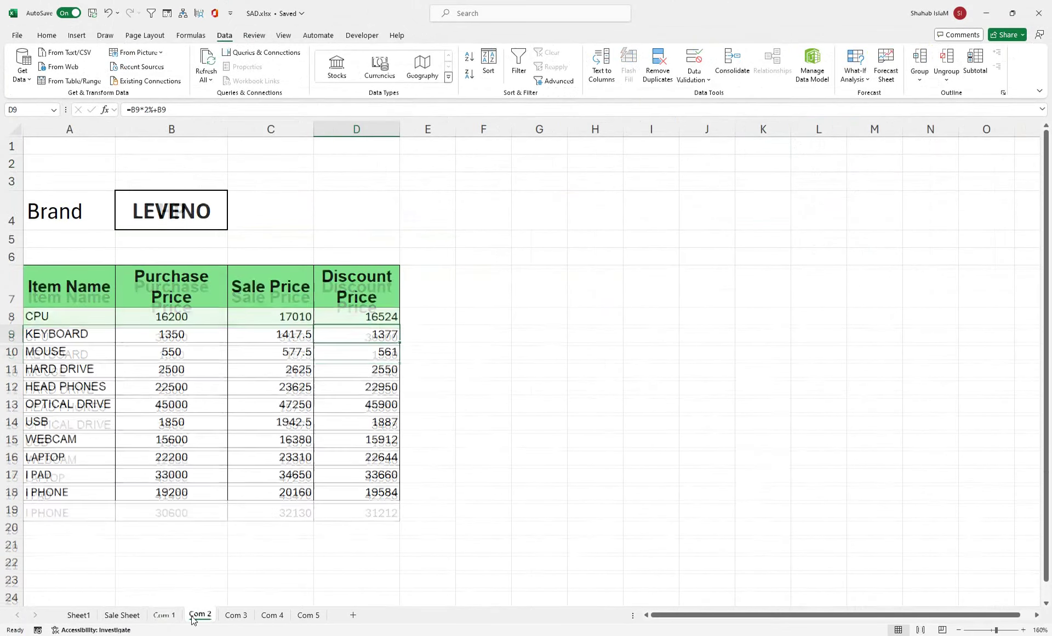
{"action": "left_click", "coordinate": [236, 615]}
{"action": "left_click", "coordinate": [273, 616]}
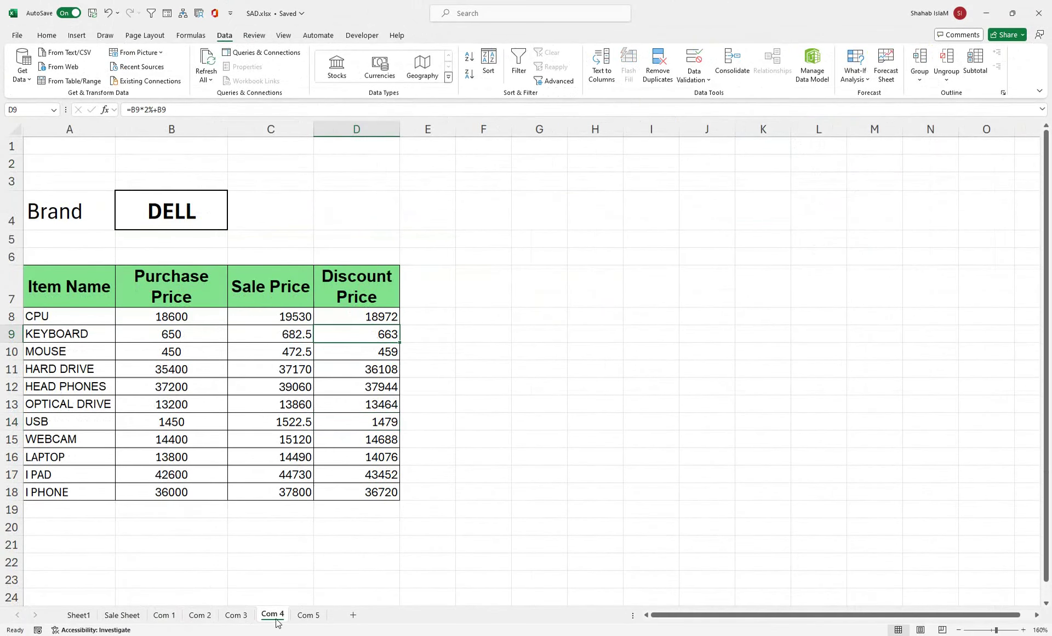
{"action": "left_click", "coordinate": [307, 615]}
{"action": "left_click", "coordinate": [122, 615]}
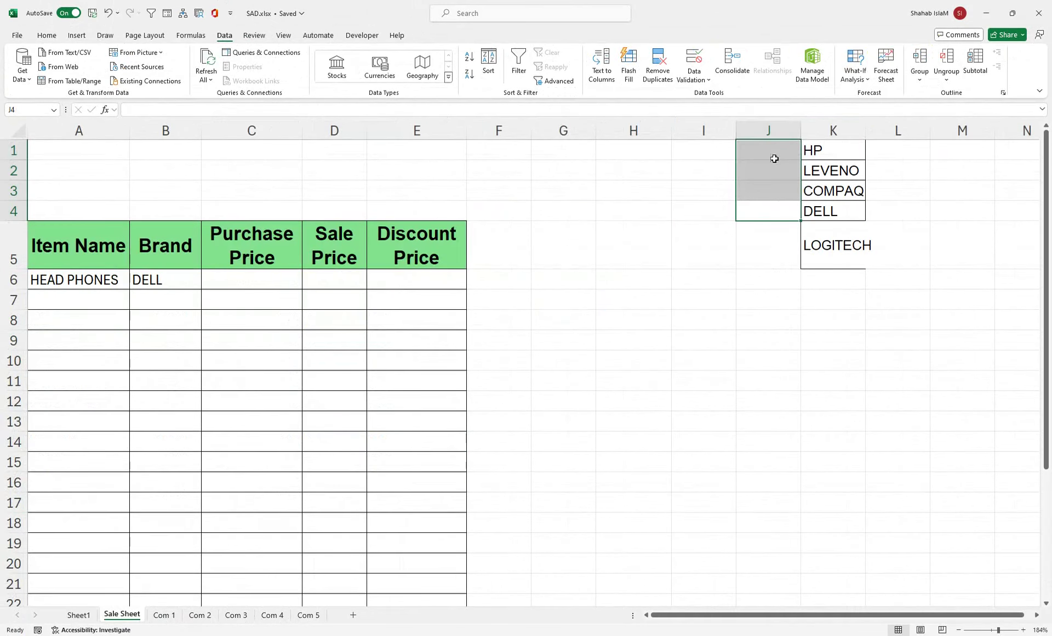
{"action": "left_click", "coordinate": [263, 278]}
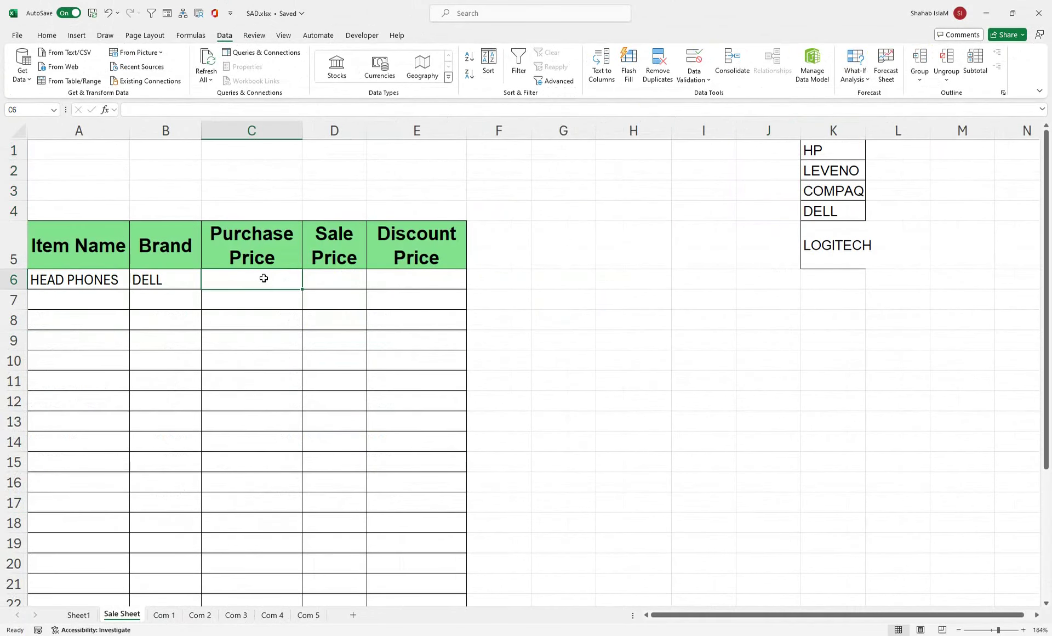
{"action": "type", "text": "=IF("}
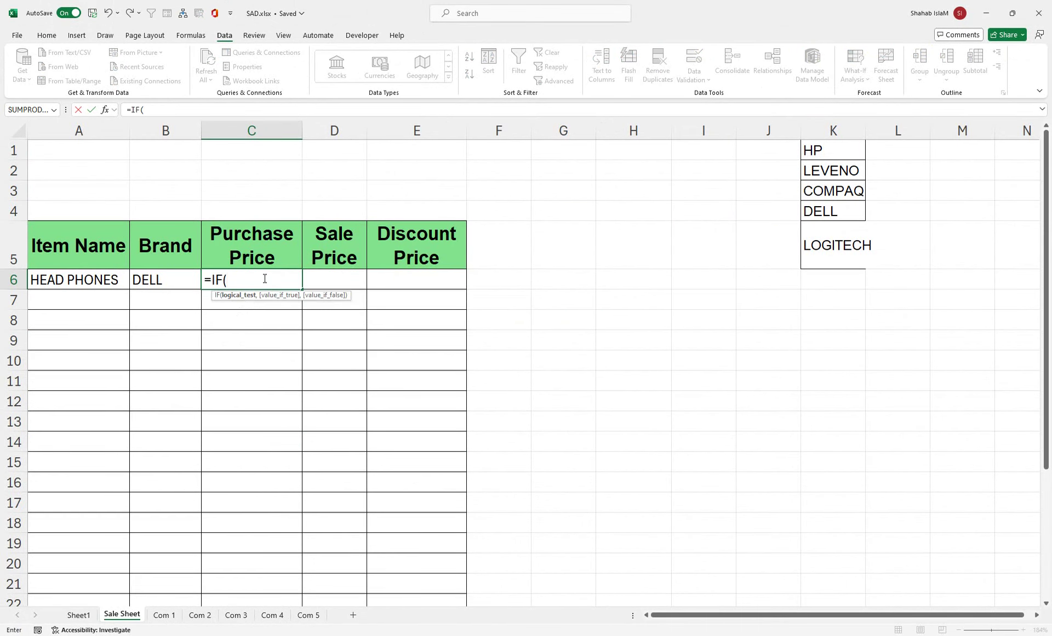
{"action": "type", "text": "vl"}
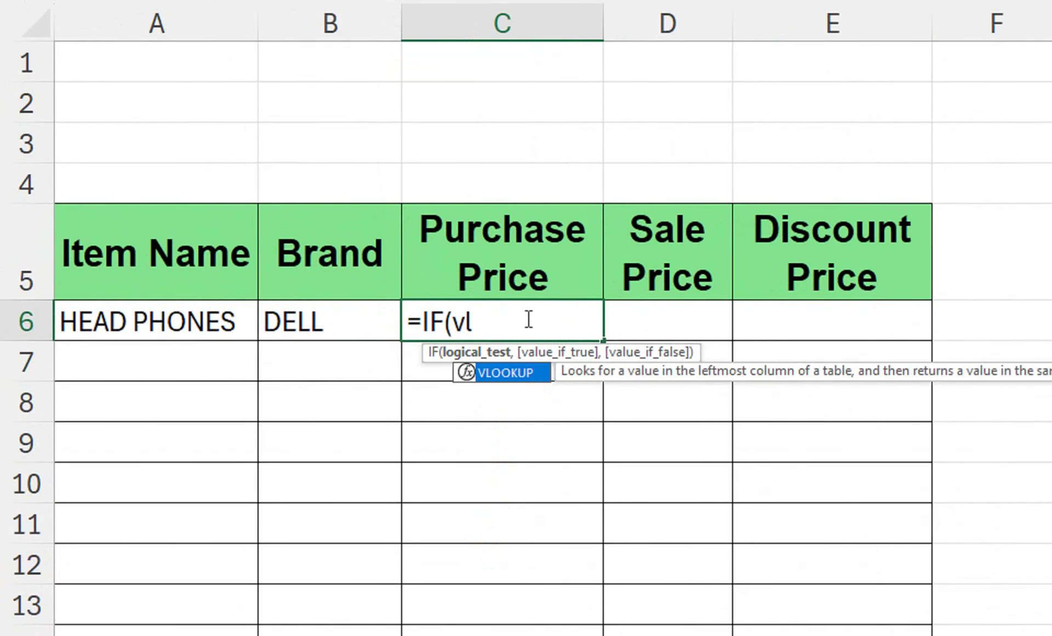
{"action": "key", "text": "Tab"}
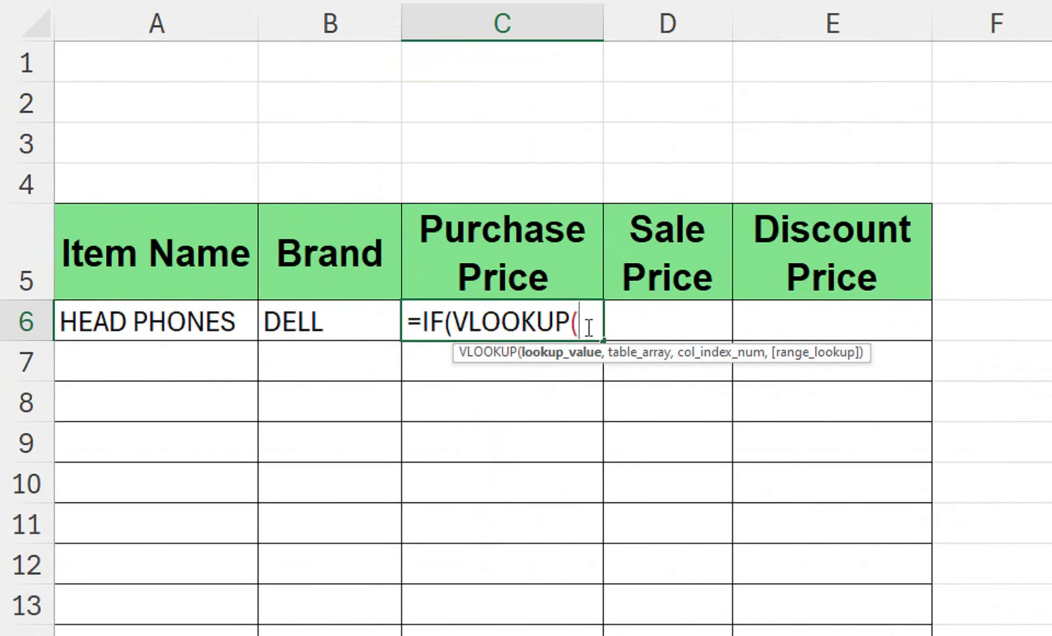
{"action": "left_click", "coordinate": [448, 322]}
{"action": "left_click", "coordinate": [255, 299]}
{"action": "left_click", "coordinate": [295, 328]}
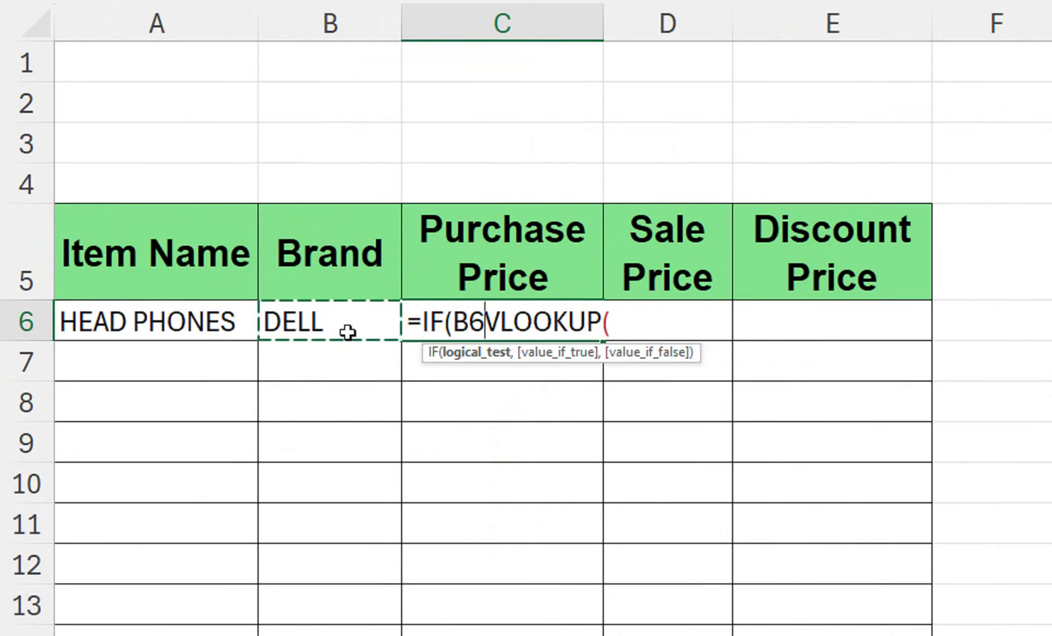
{"action": "type", "text": "=\""}
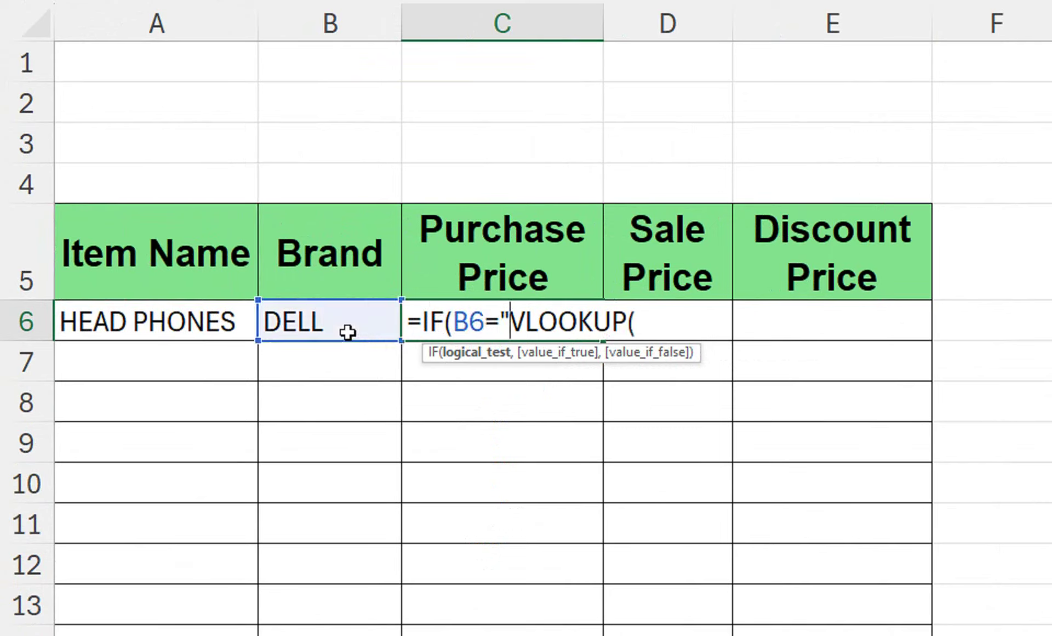
{"action": "type", "text": "HP"}
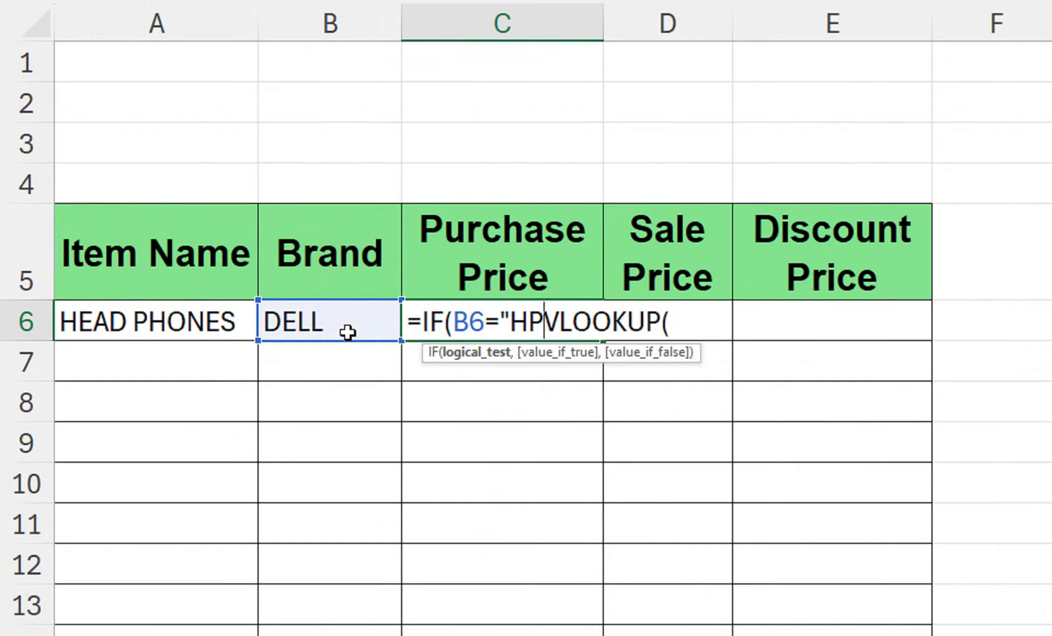
{"action": "type", "text": "\""}
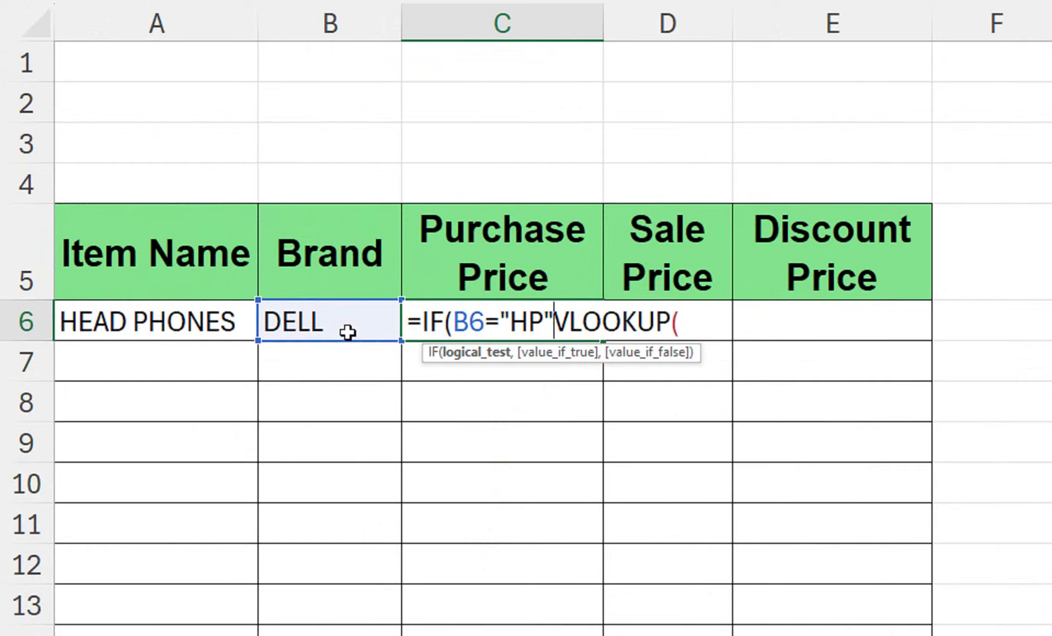
{"action": "type", "text": ","}
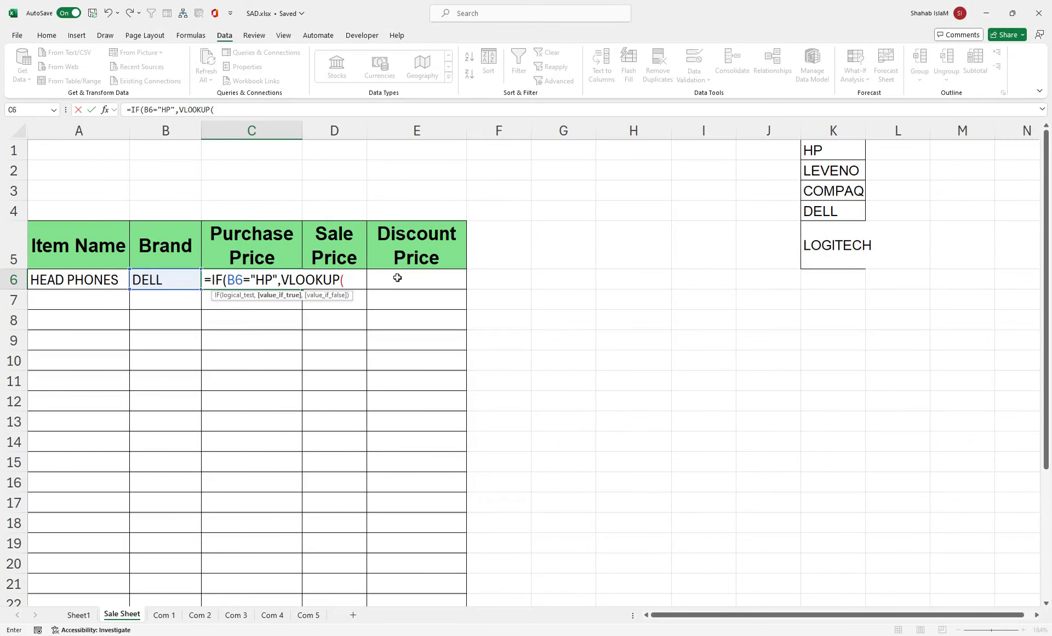
{"action": "left_click", "coordinate": [346, 276]}
{"action": "left_click", "coordinate": [163, 616]}
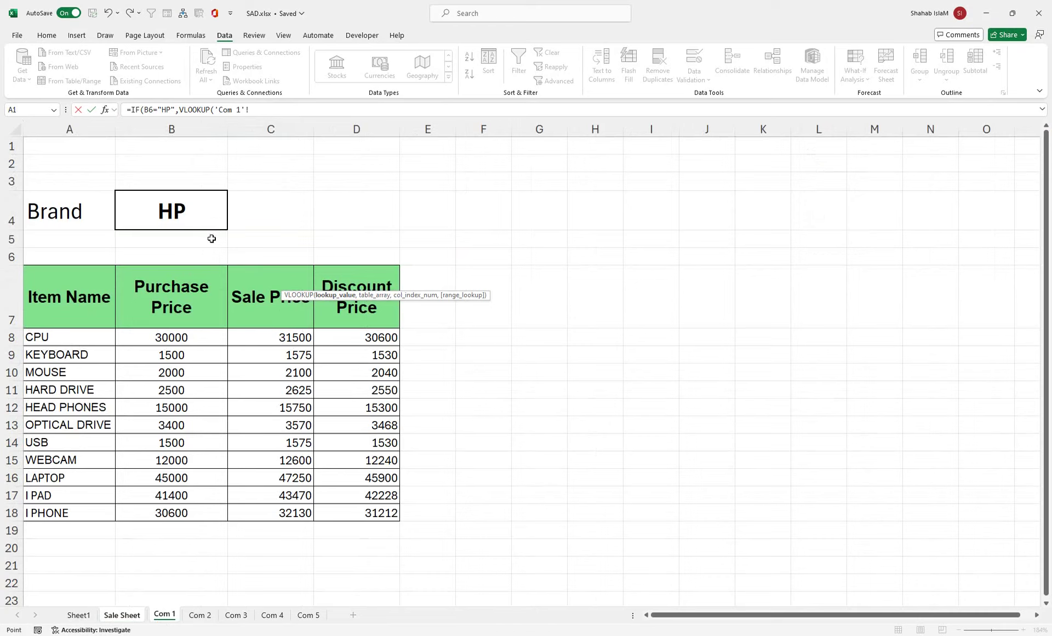
{"action": "left_click_drag", "start_coordinate": [250, 109], "coordinate": [126, 117]}
{"action": "key", "text": "ctrl+x"}
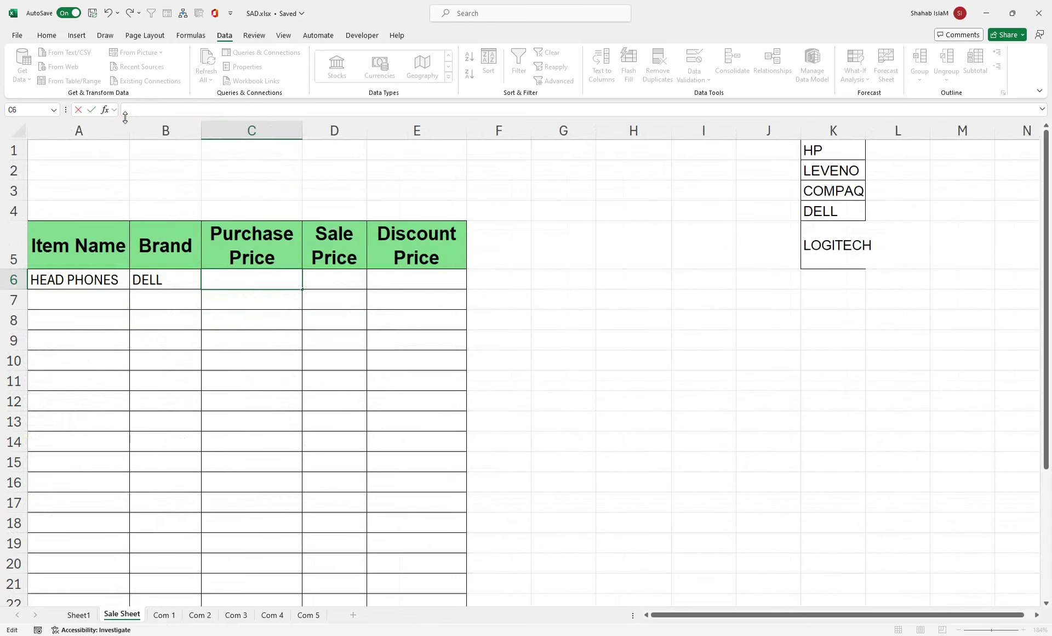
{"action": "key", "text": "Return"}
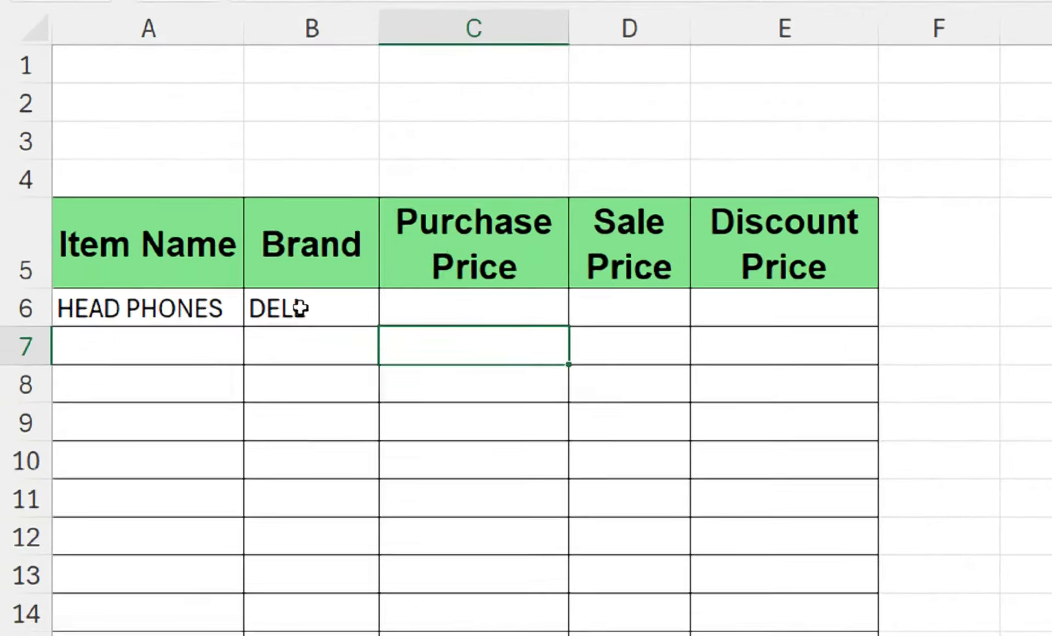
- Start an IF formula in C6 that tests whether B6 equals "HP", with a VLOOKUP as the value if true
{"action": "left_click", "coordinate": [159, 279]}
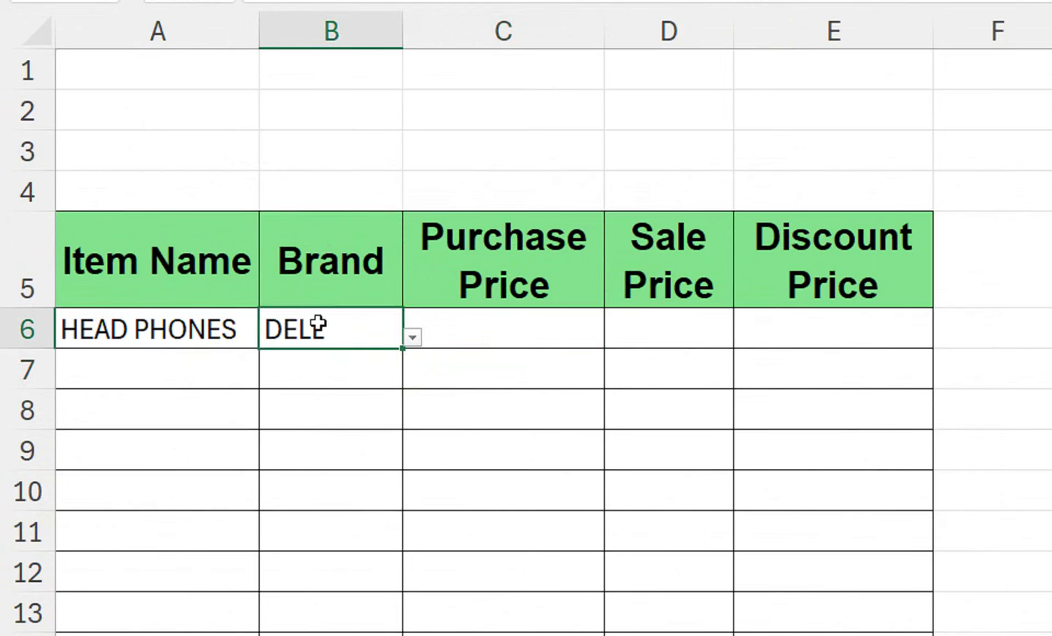
{"action": "left_click", "coordinate": [475, 333]}
{"action": "type", "text": "=if"}
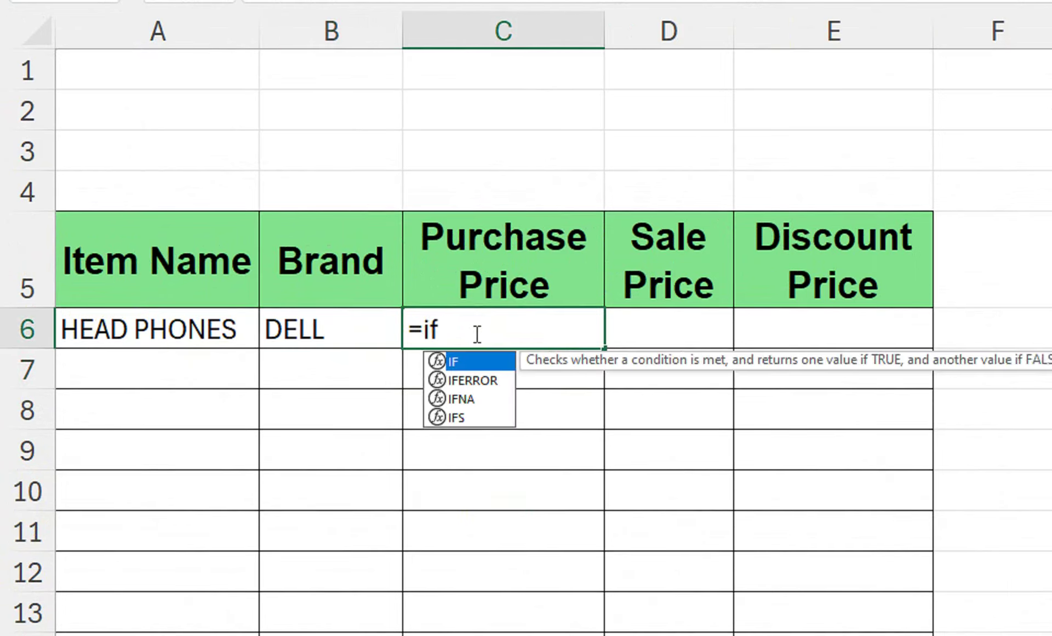
{"action": "key", "text": "Tab"}
{"action": "left_click", "coordinate": [381, 333]}
{"action": "type", "text": "=IF(B6="}
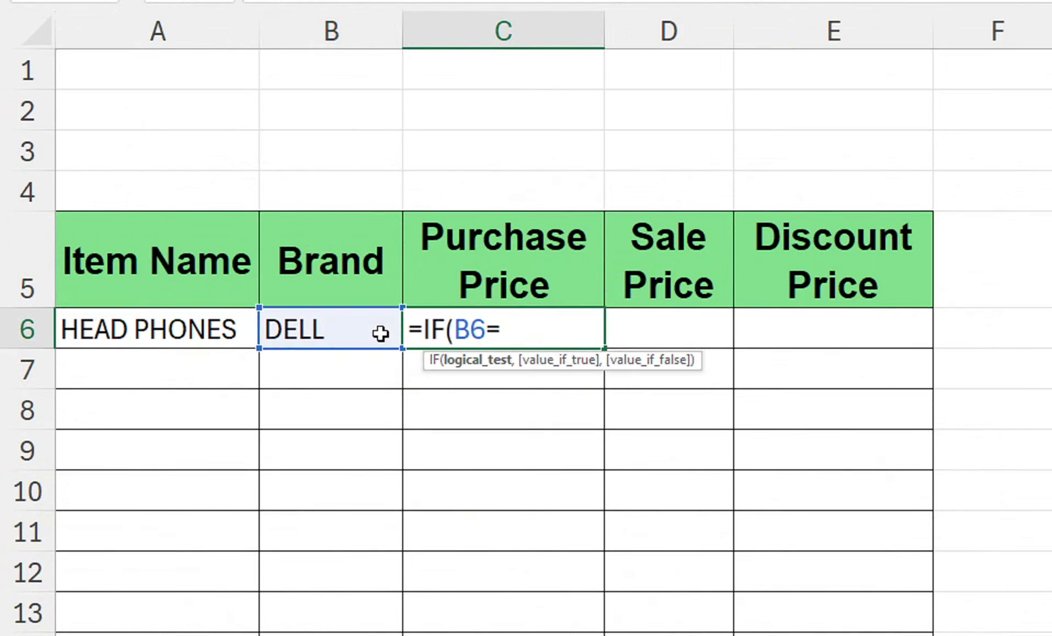
{"action": "type", "text": "\"hp"}
{"action": "key", "text": "BackSpace"}
{"action": "key", "text": "BackSpace"}
{"action": "type", "text": "hp"}
{"action": "key", "text": "BackSpace"}
{"action": "key", "text": "BackSpace"}
{"action": "type", "text": "HP\","}
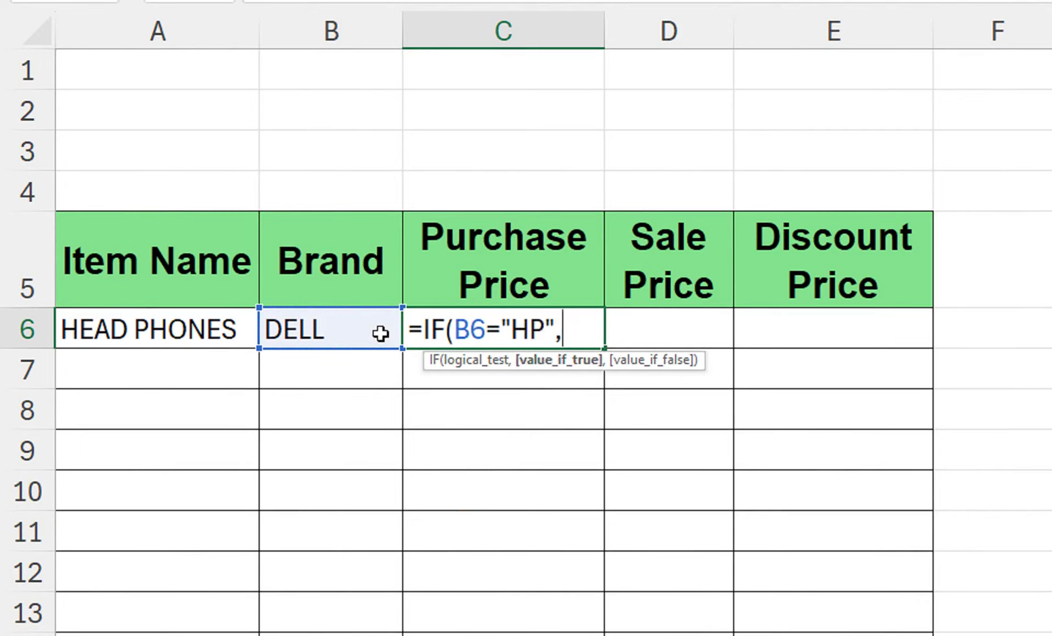
{"action": "type", "text": "VLOOKUP("}
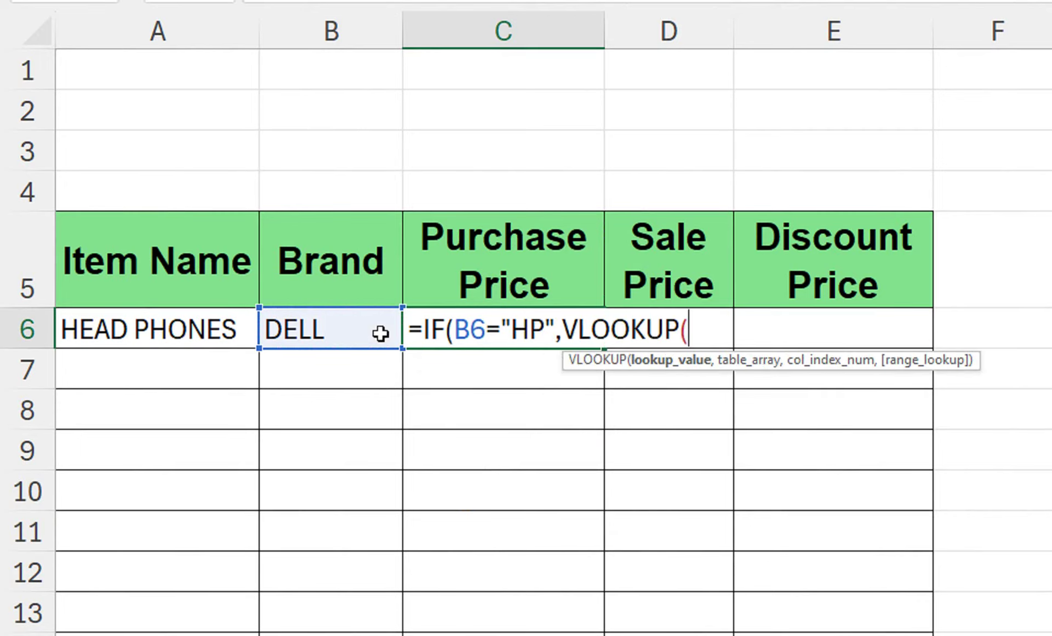
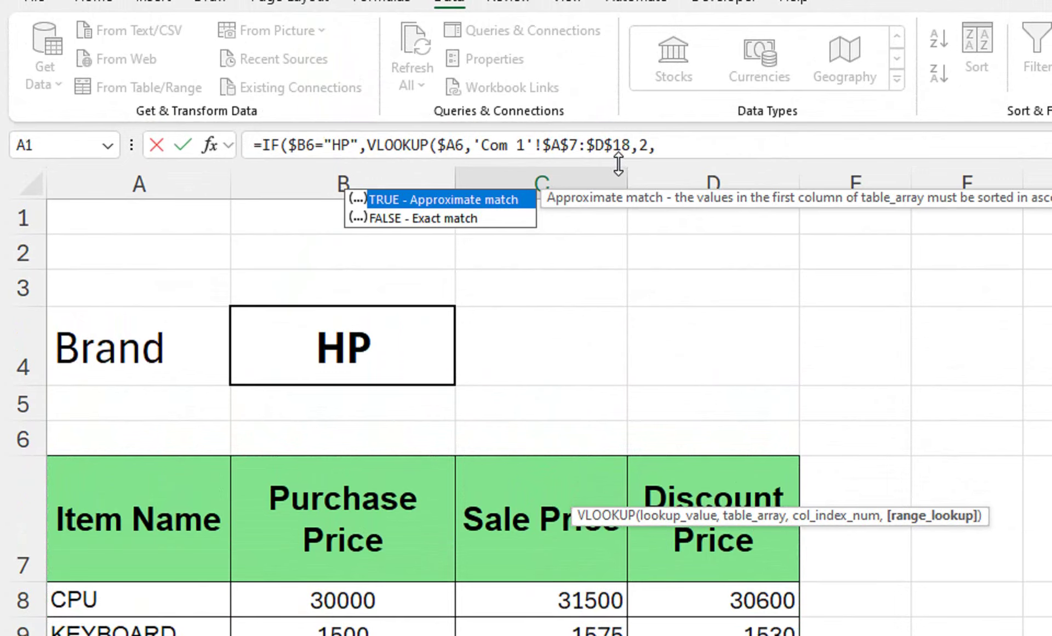
- Complete the Com 1 VLOOKUP with an exact match (FALSE) and continue to the IF's value-if-false argument
{"action": "key", "text": "Down"}
{"action": "key", "text": "Tab"}
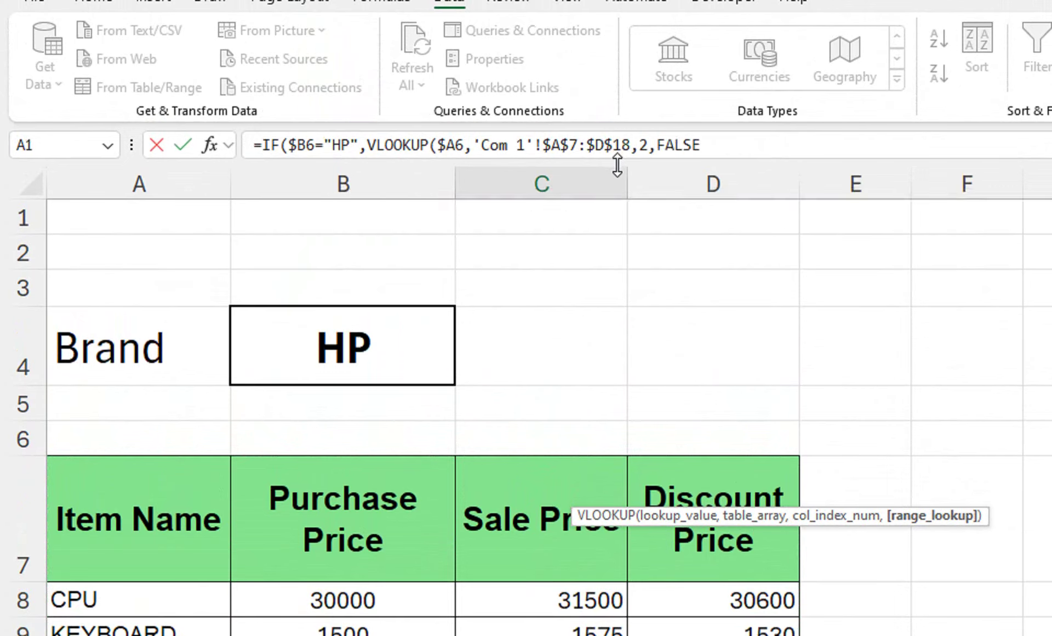
{"action": "type", "text": ")"}
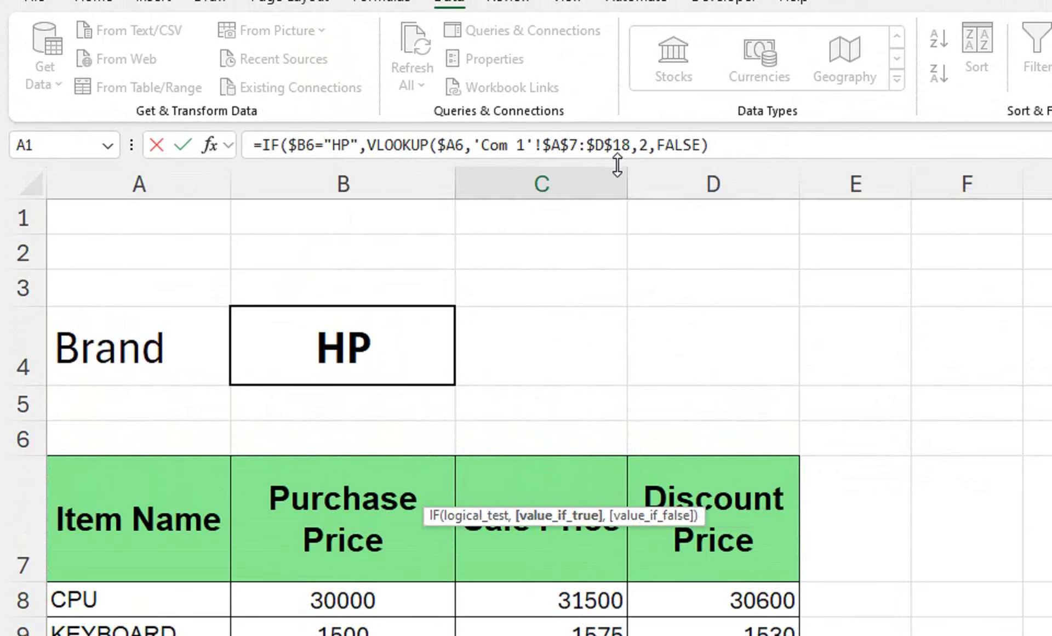
{"action": "type", "text": ","}
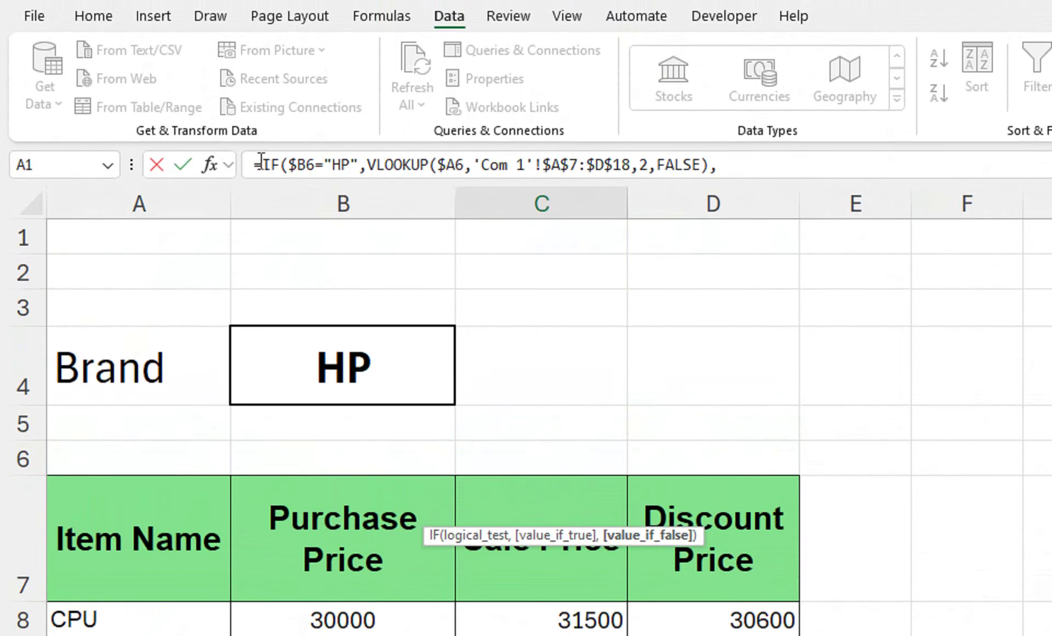
- Copy the IF and VLOOKUP clause and nest it as successive value-if-false arguments to build five IF clauses, expanding the formula bar
{"action": "left_click_drag", "start_coordinate": [260, 134], "coordinate": [705, 172]}
{"action": "key", "text": "ctrl+c"}
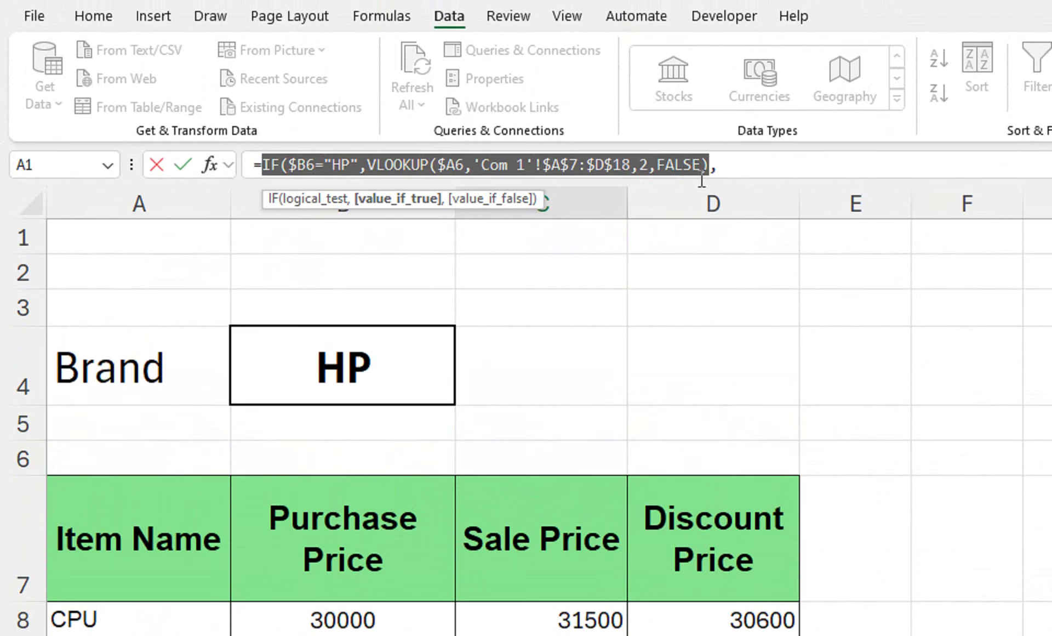
{"action": "left_click", "coordinate": [721, 164]}
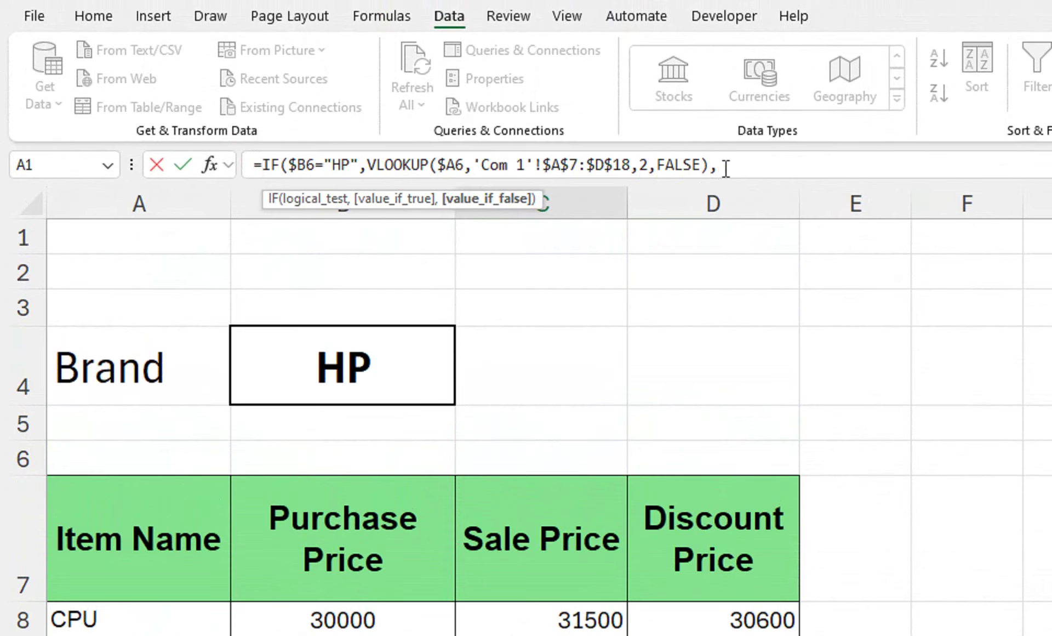
{"action": "key", "text": "ctrl+v"}
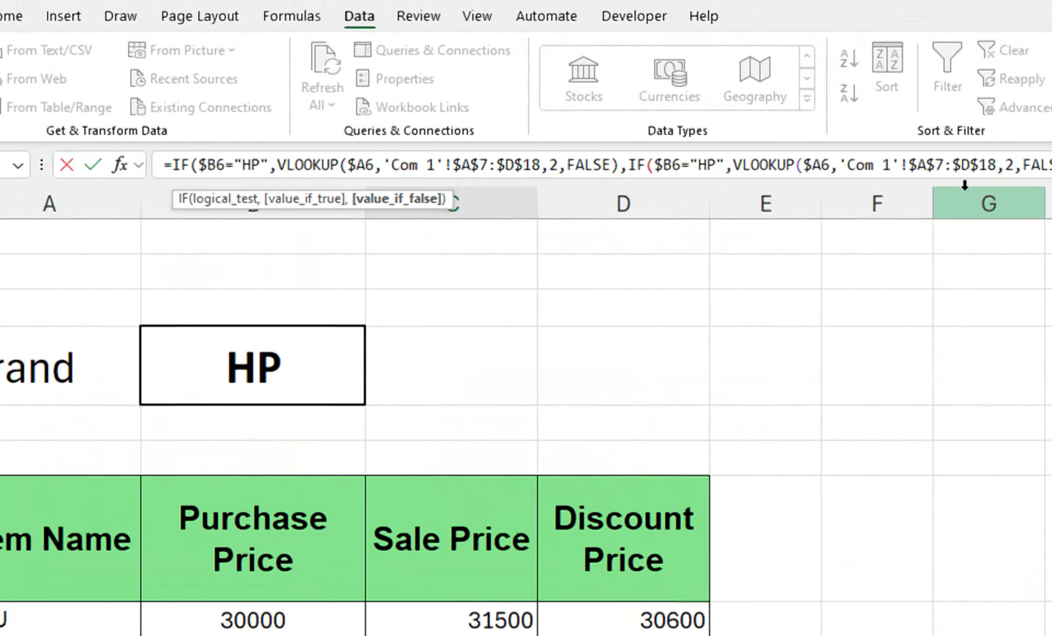
{"action": "type", "text": ","}
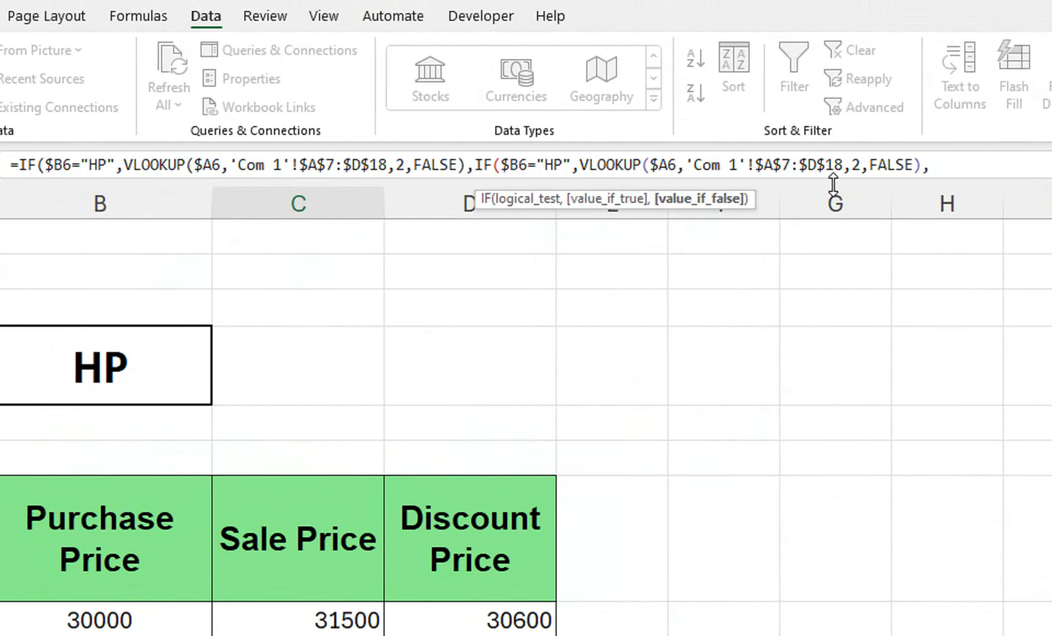
{"action": "key", "text": "ctrl+v"}
{"action": "type", "text": ","}
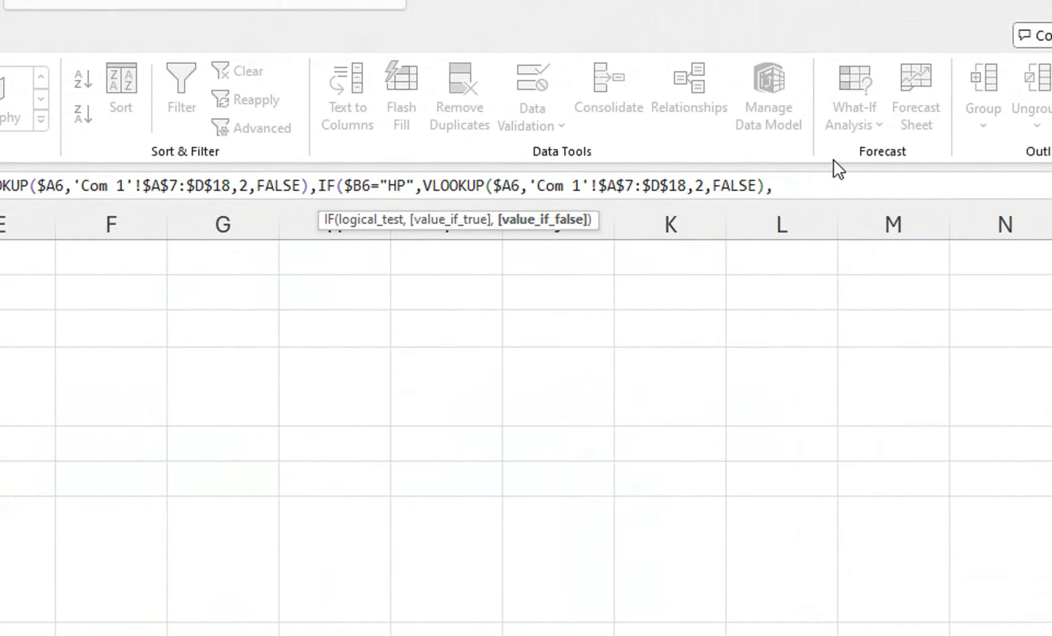
{"action": "key", "text": "ctrl+v"}
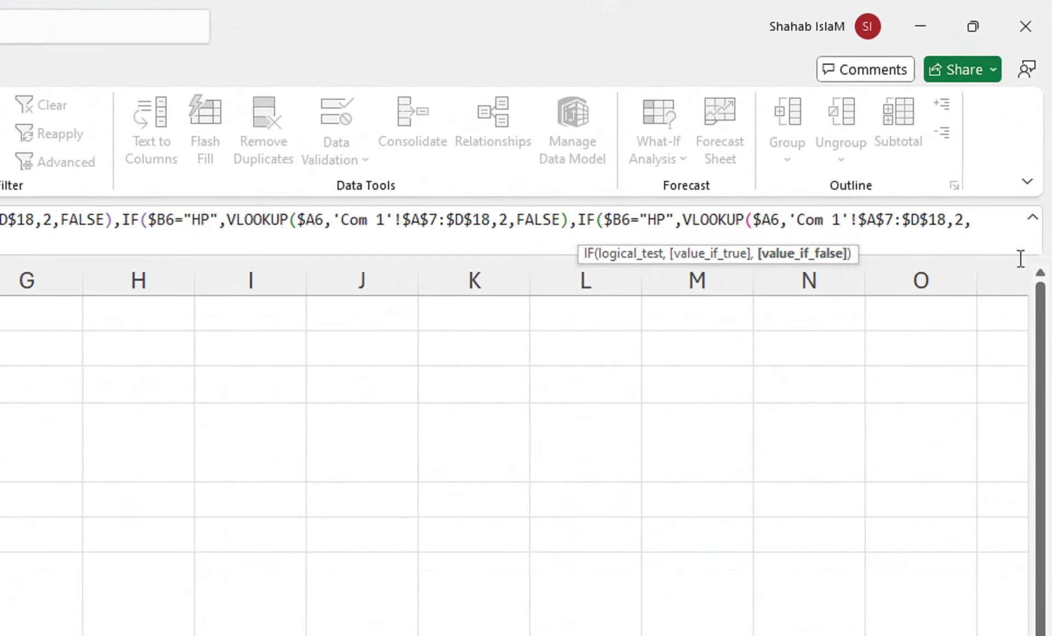
{"action": "left_click", "coordinate": [1040, 111]}
{"action": "left_click", "coordinate": [1031, 222]}
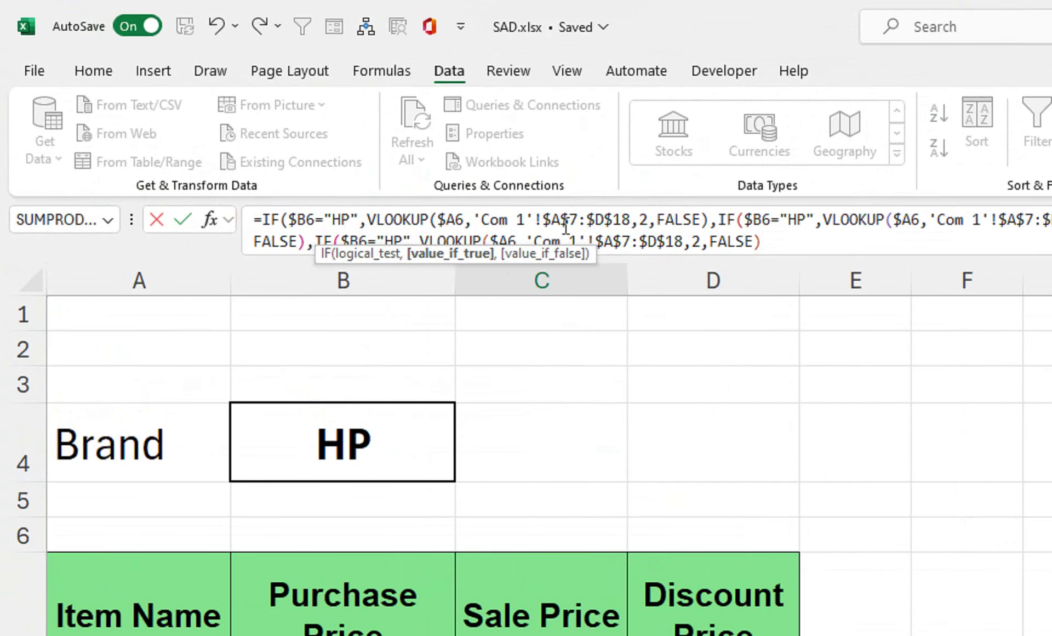
- End the last nested IF with an empty string ("") as its value if false, close all parentheses and enter the formula in C6
{"action": "double_click", "coordinate": [797, 220]}
{"action": "left_click", "coordinate": [781, 241]}
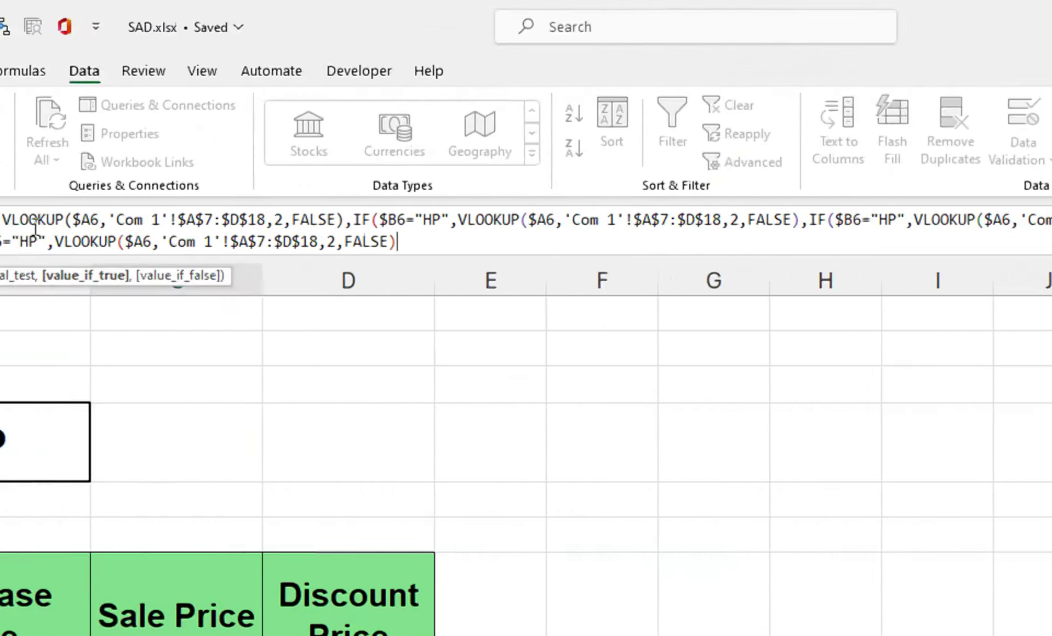
{"action": "type", "text": ","}
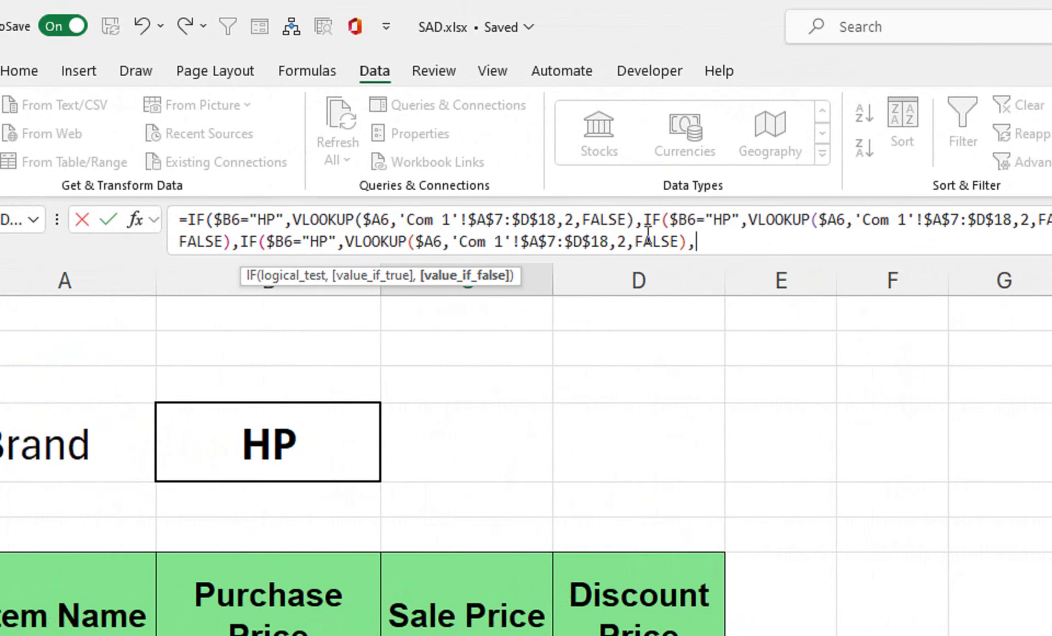
{"action": "type", "text": "\"\")"}
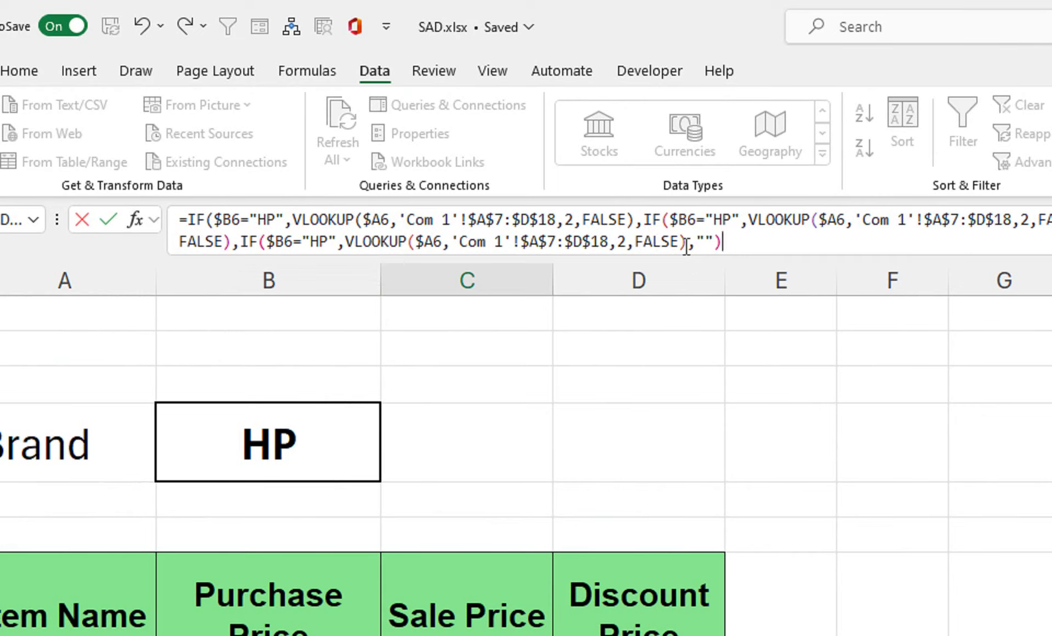
{"action": "key", "text": "Return"}
{"action": "key", "text": "Return"}
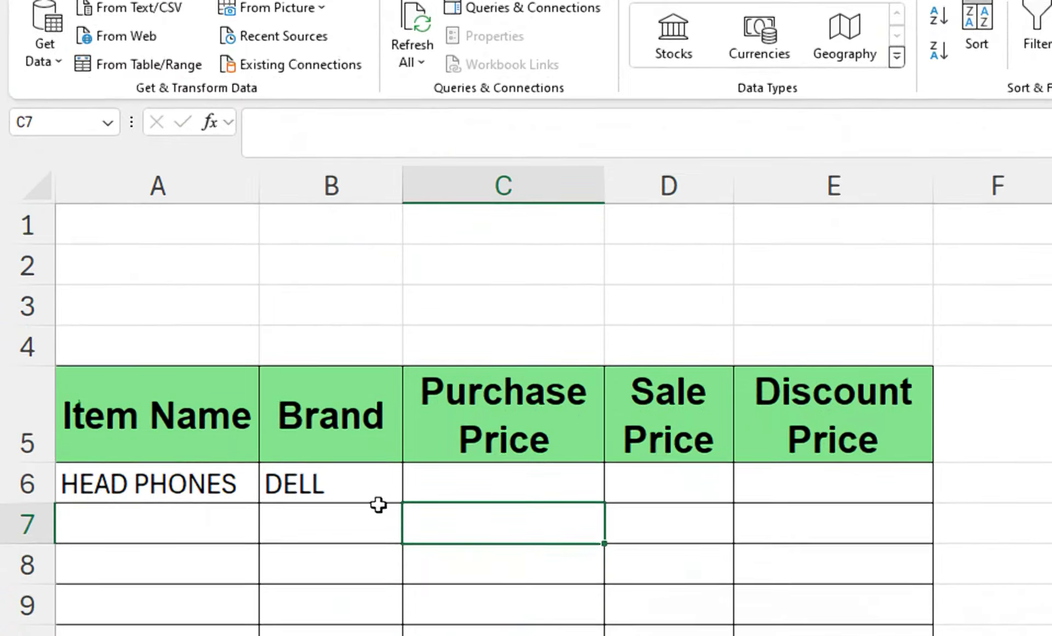
- Check which brand each of the Com 2 to Com 5 sheets holds against the C6 formula on the Sale Sheet
{"action": "left_click", "coordinate": [430, 538]}
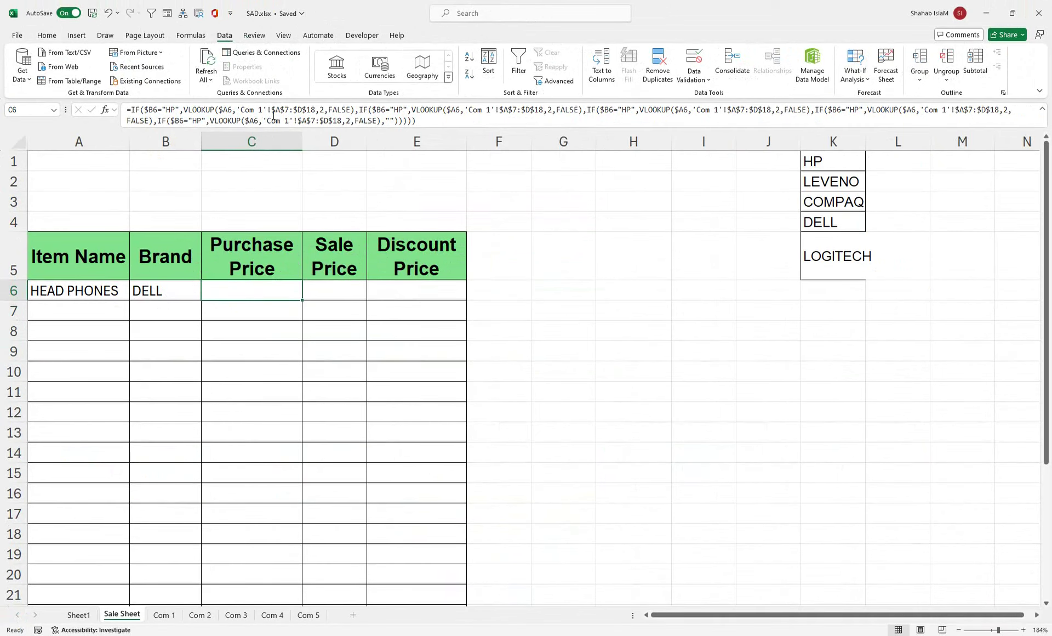
{"action": "left_click", "coordinate": [200, 614]}
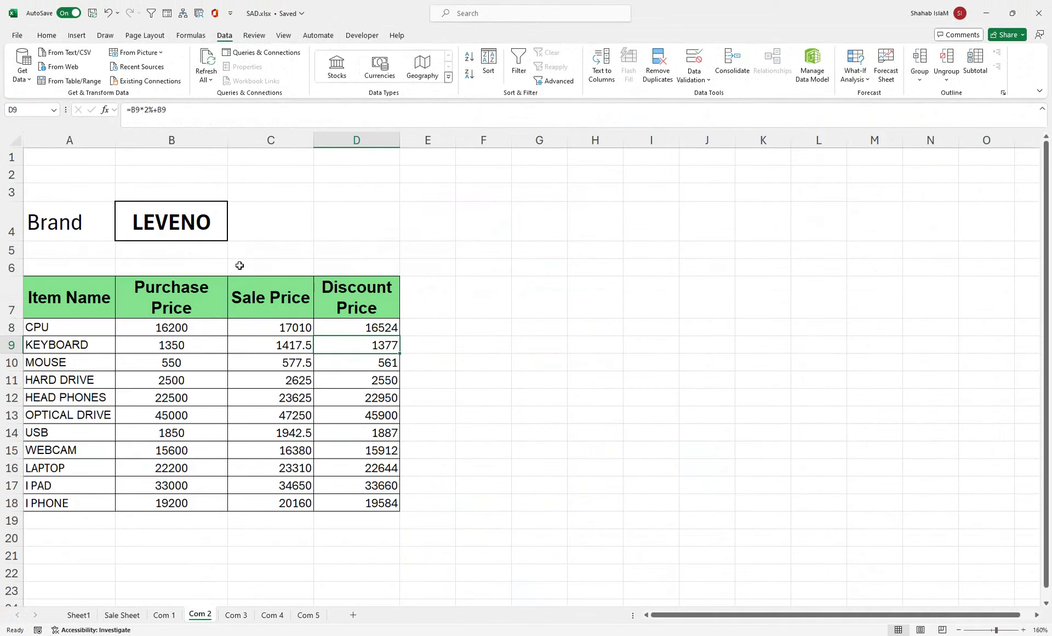
{"action": "left_click", "coordinate": [246, 616]}
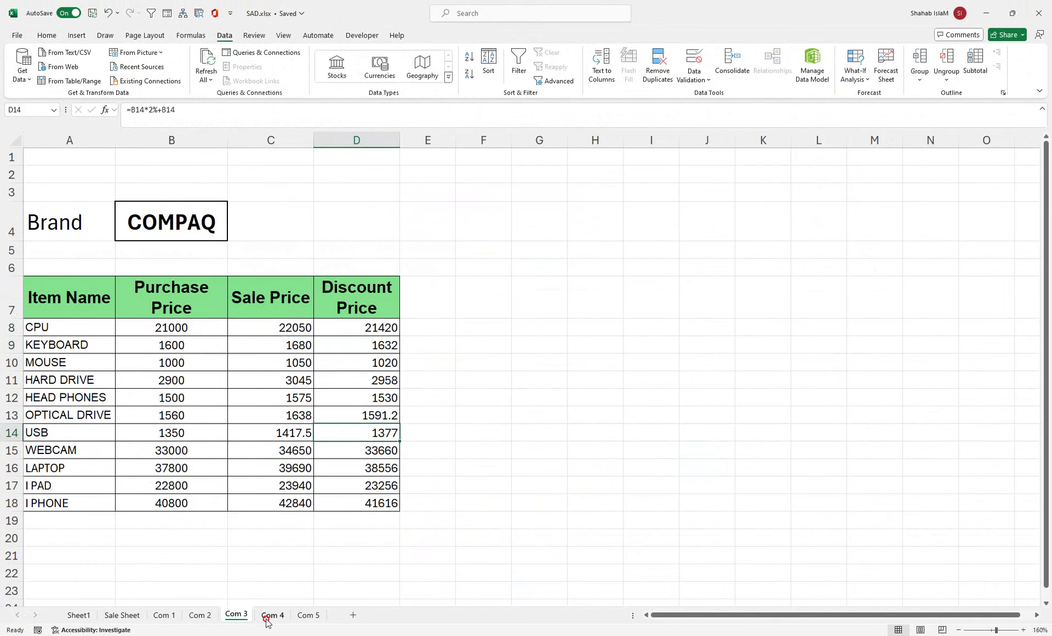
{"action": "left_click", "coordinate": [269, 616]}
{"action": "left_click", "coordinate": [315, 616]}
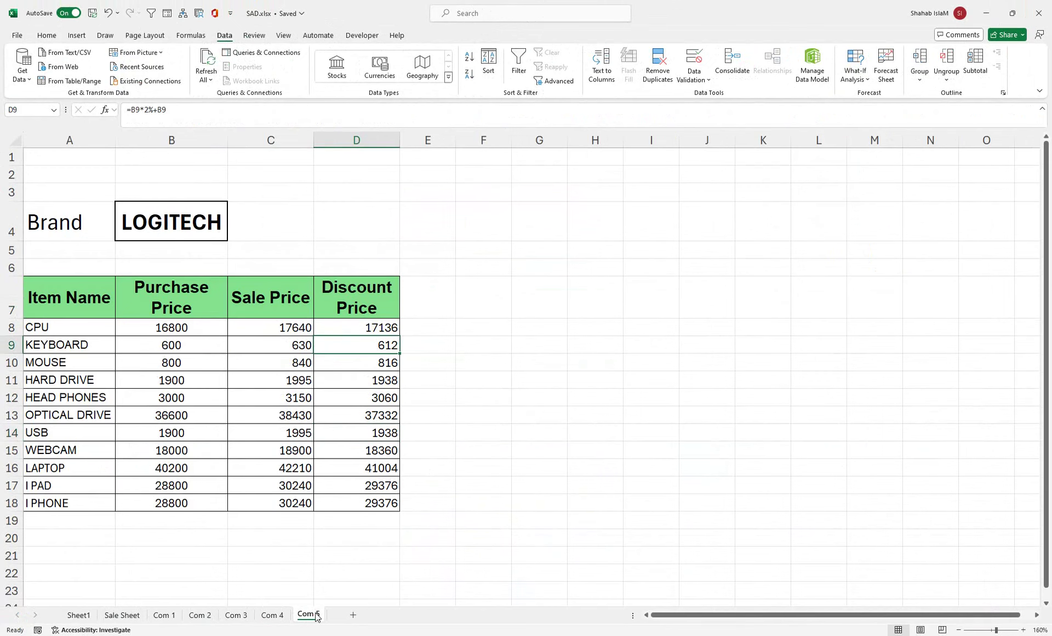
{"action": "left_click", "coordinate": [141, 614]}
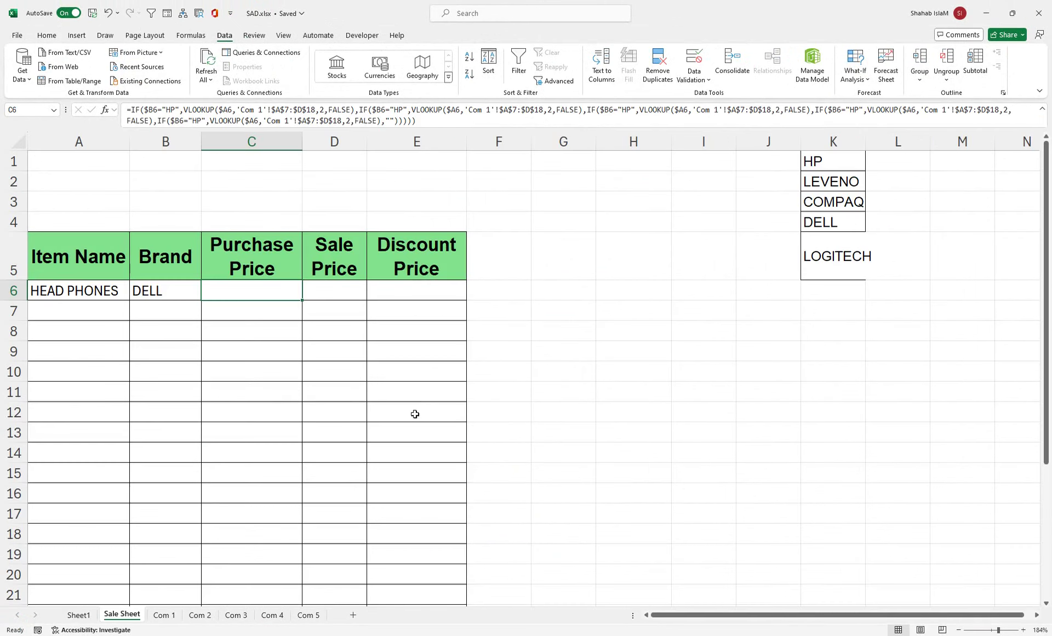
- Change the second IF in the C6 formula to test for "LEVENO" and point its VLOOKUP to the Com 2 sheet
{"action": "double_click", "coordinate": [278, 293]}
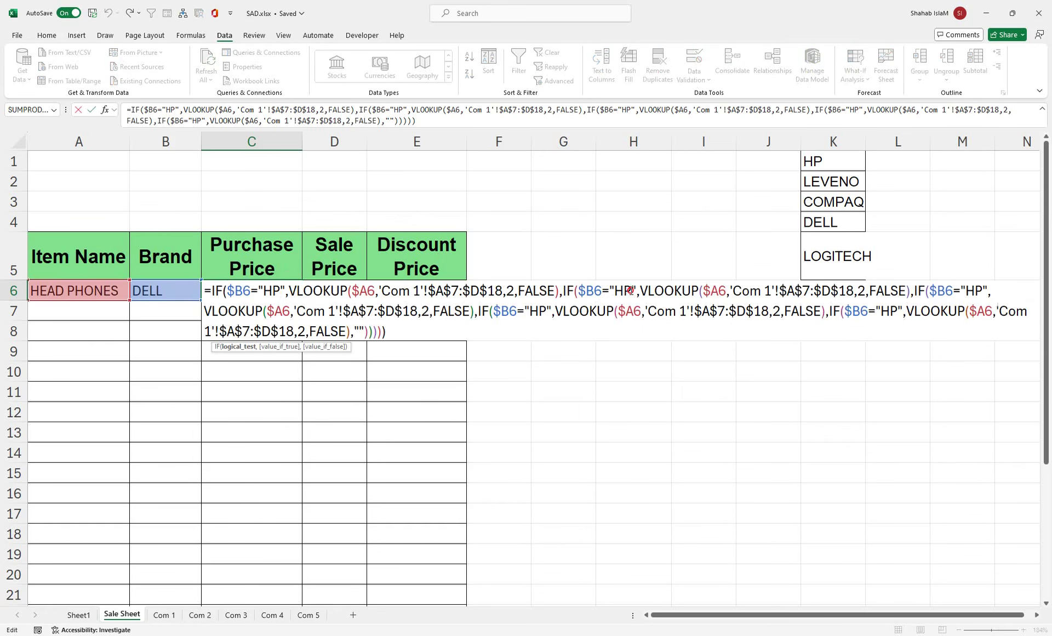
{"action": "left_click_drag", "start_coordinate": [632, 290], "coordinate": [614, 290]}
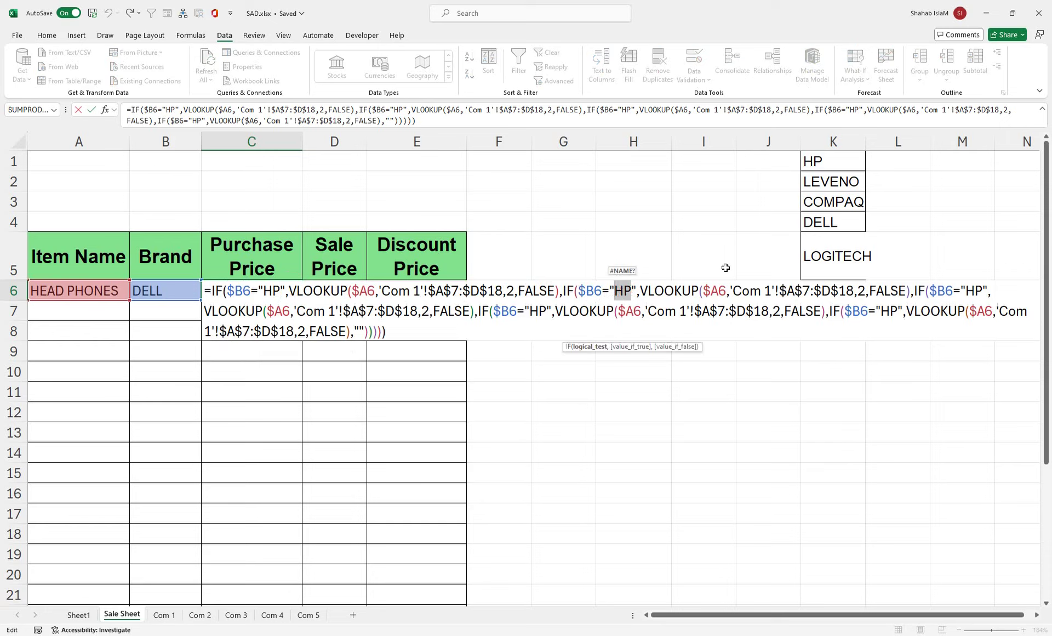
{"action": "type", "text": "LEVE"}
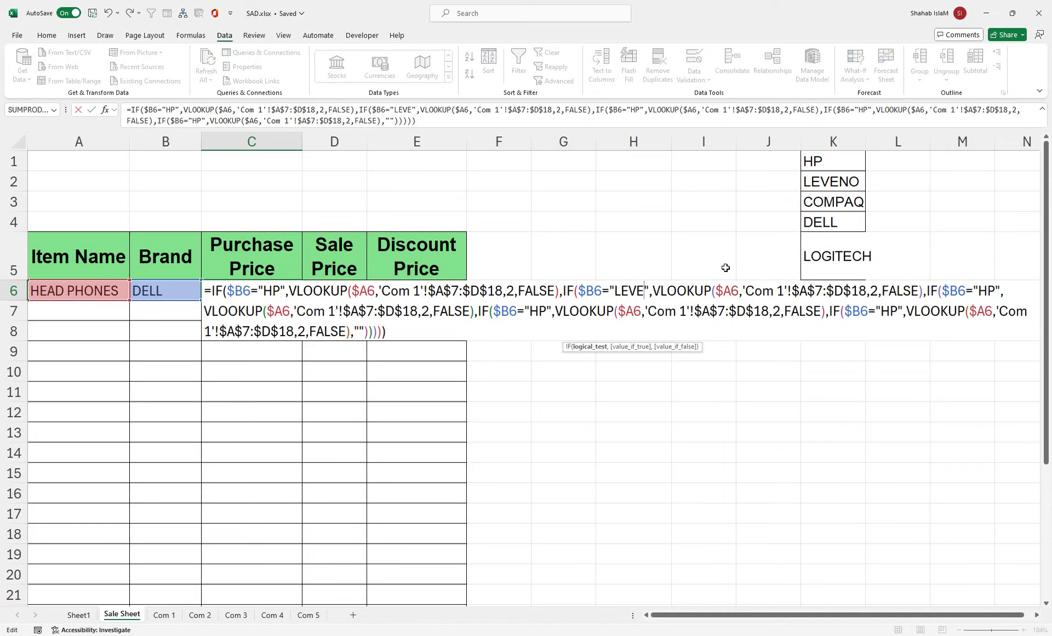
{"action": "type", "text": "NO"}
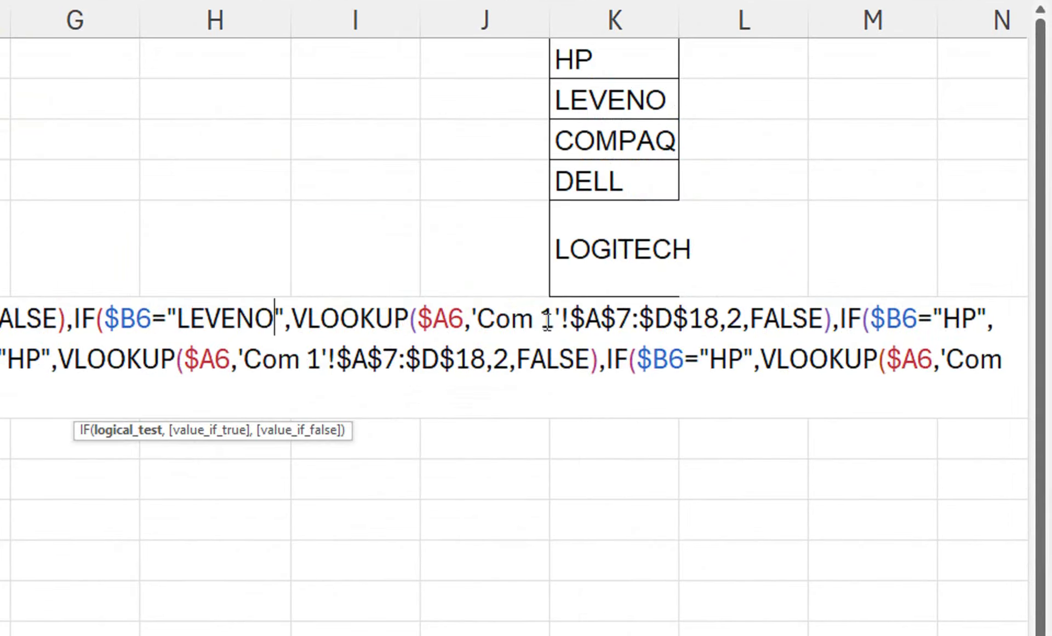
{"action": "left_click", "coordinate": [799, 293]}
{"action": "double_click", "coordinate": [548, 324]}
{"action": "type", "text": "2"}
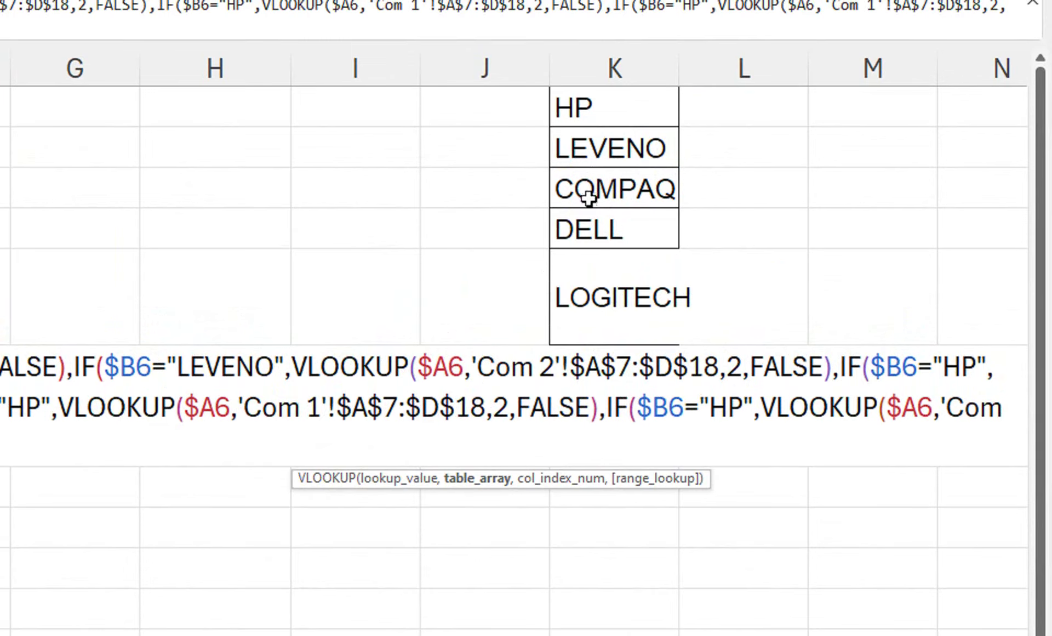
- Change the third IF's brand to "COMPAC" and point its VLOOKUP to the Com 3 sheet
{"action": "left_click_drag", "start_coordinate": [977, 366], "coordinate": [951, 366]}
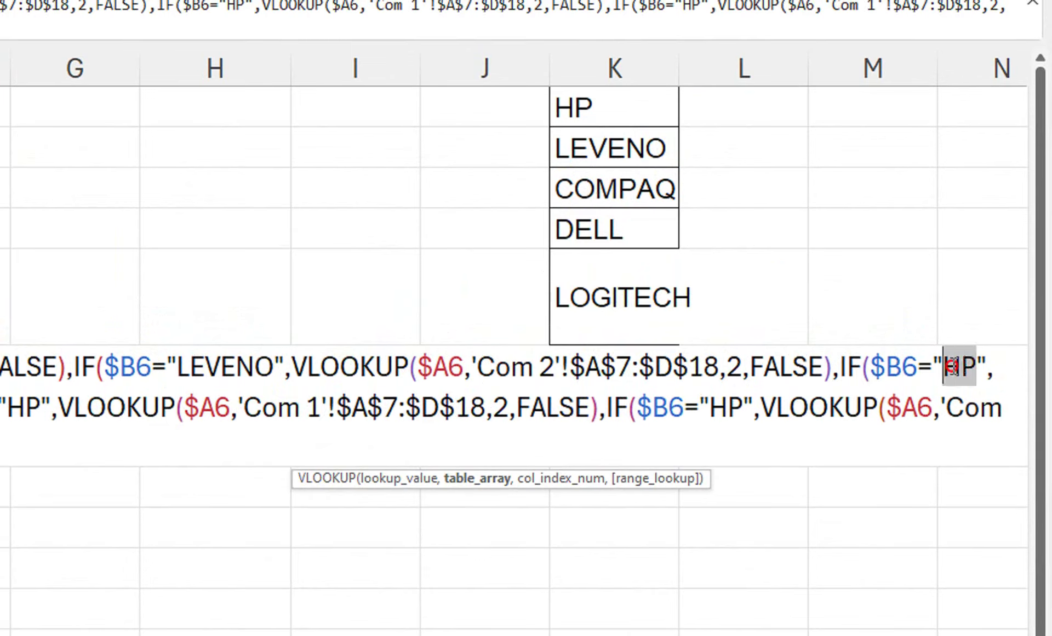
{"action": "type", "text": "COMPAC"}
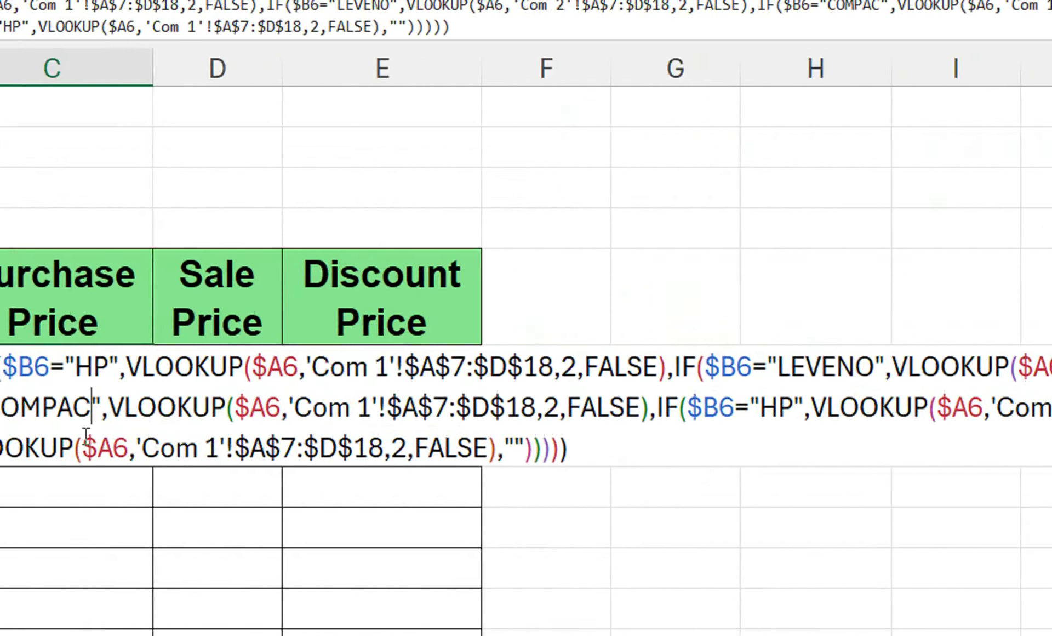
{"action": "double_click", "coordinate": [473, 407]}
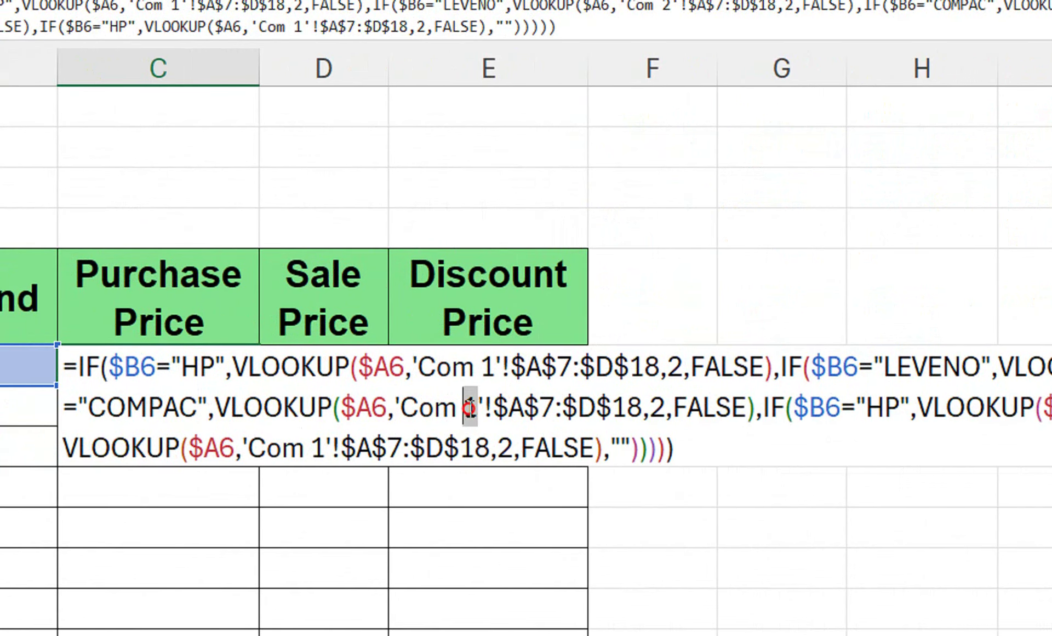
{"action": "type", "text": "3"}
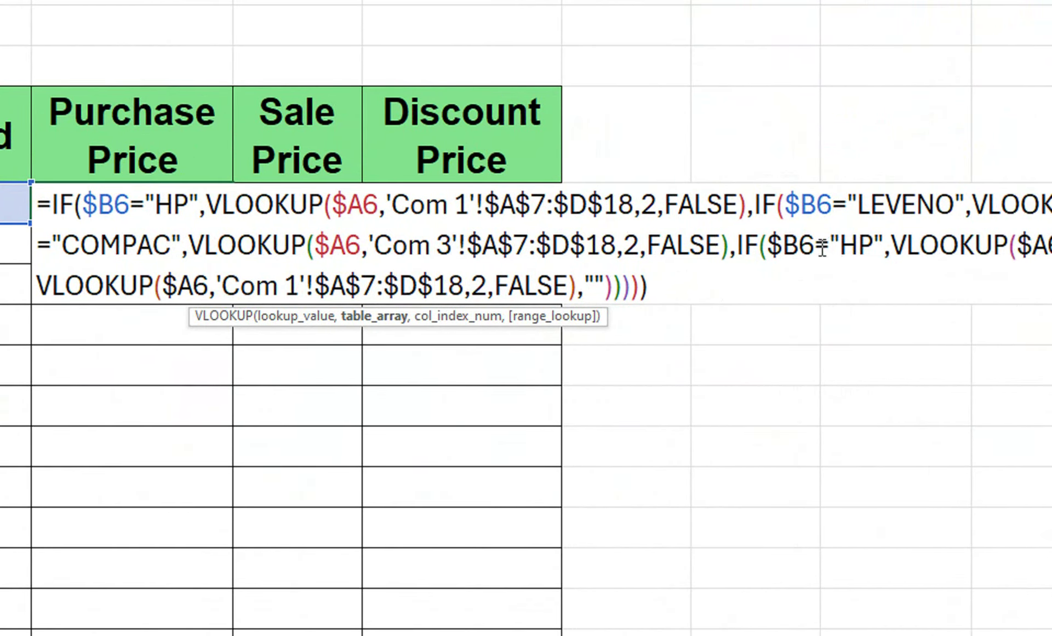
- Change the fourth IF's brand to "DELL" and point its VLOOKUP to the Com 4 sheet
{"action": "double_click", "coordinate": [849, 246]}
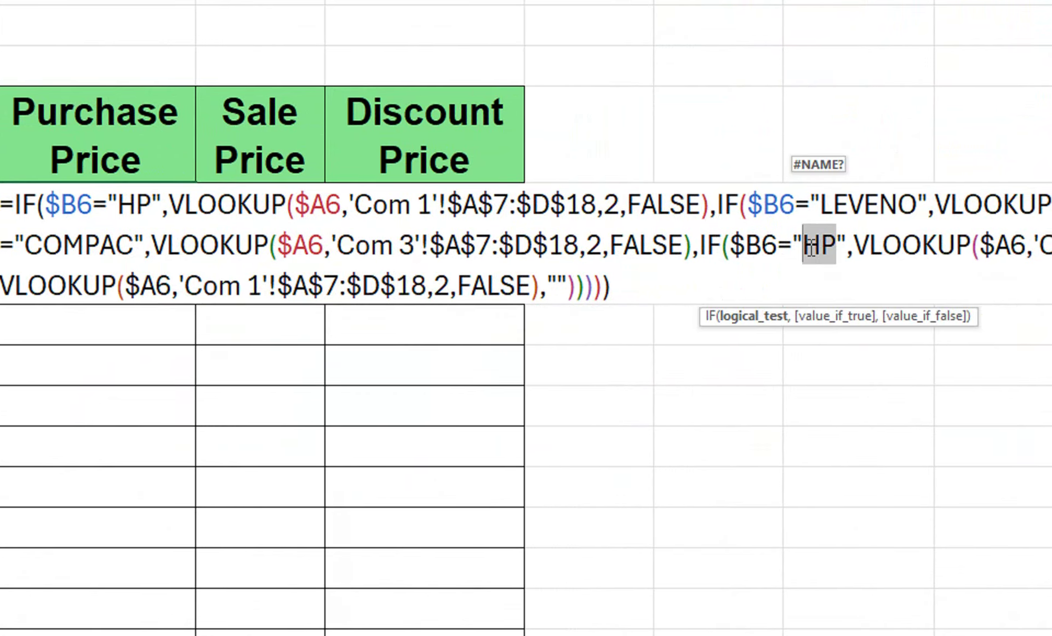
{"action": "type", "text": "DELL"}
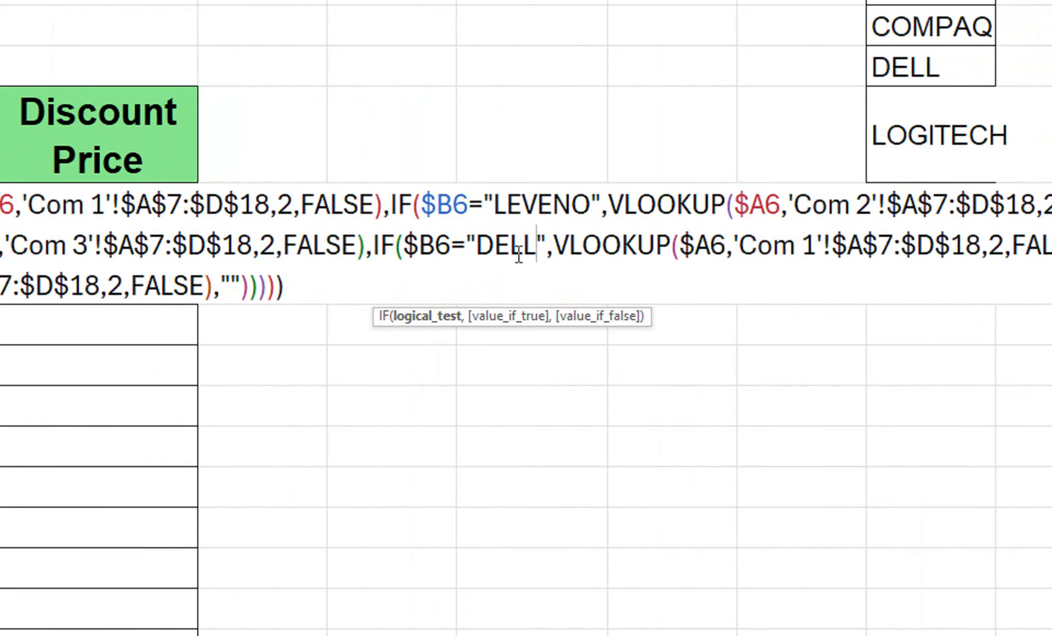
{"action": "double_click", "coordinate": [789, 265]}
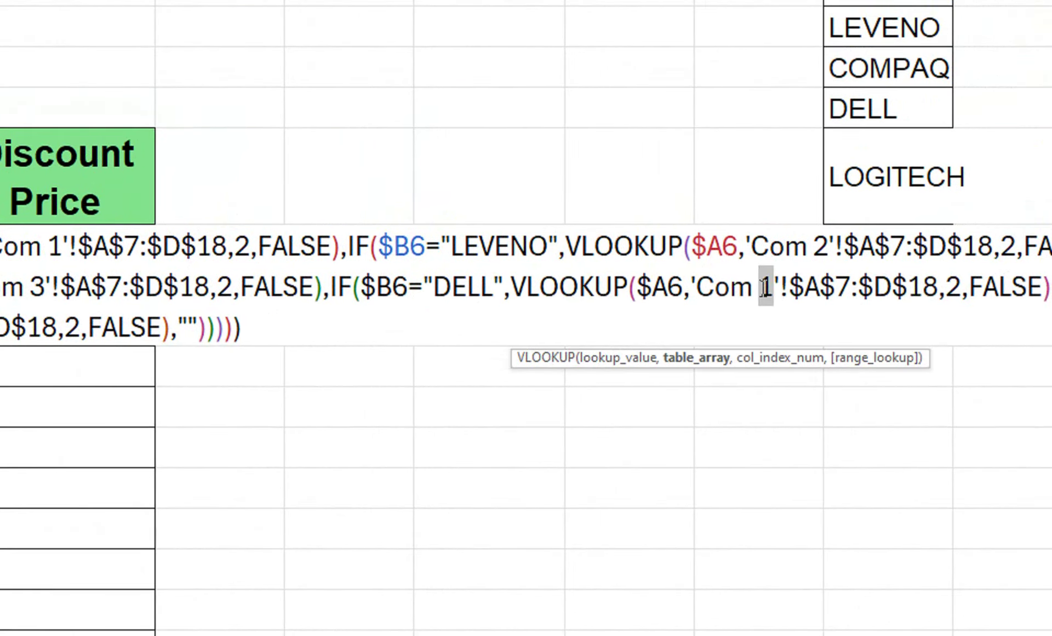
{"action": "type", "text": "4"}
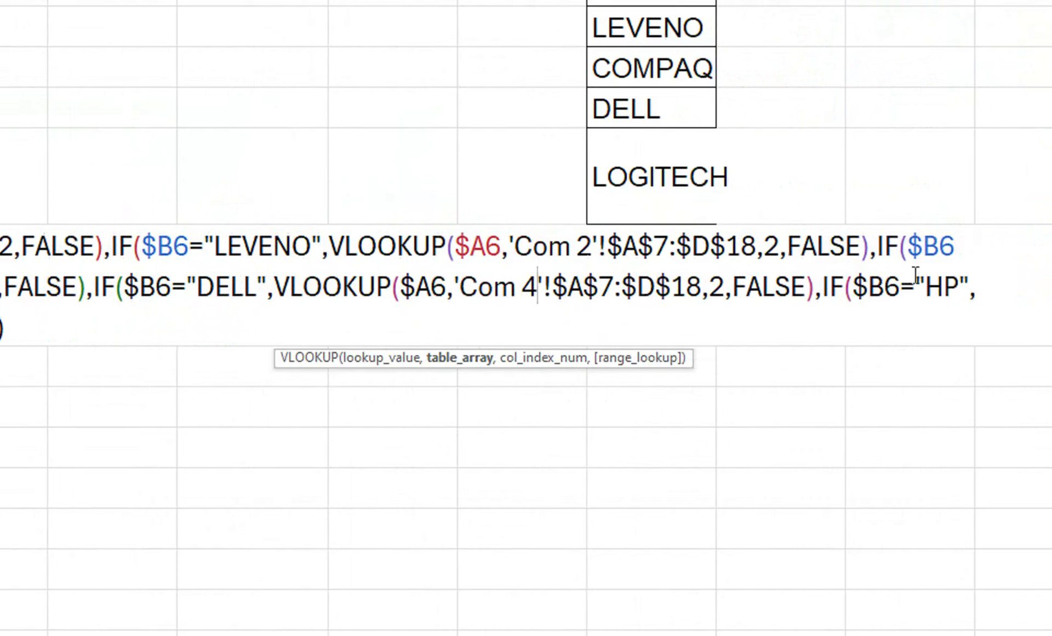
- Change the fifth IF's brand to "LOGITECH", point its VLOOKUP to the Com 5 sheet and enter the formula
{"action": "double_click", "coordinate": [912, 284]}
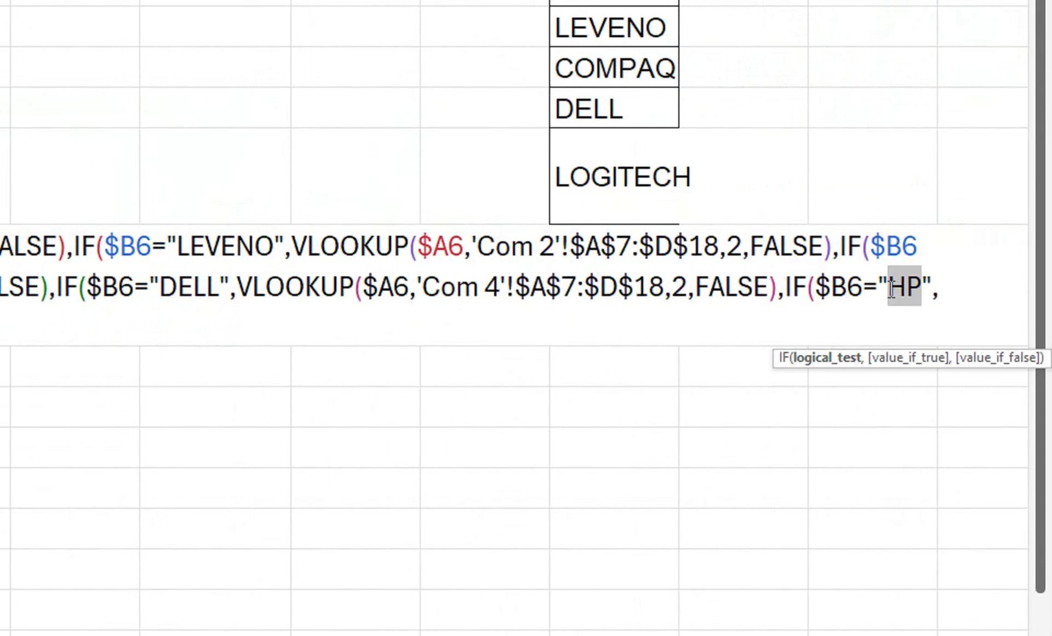
{"action": "type", "text": "LOGI"}
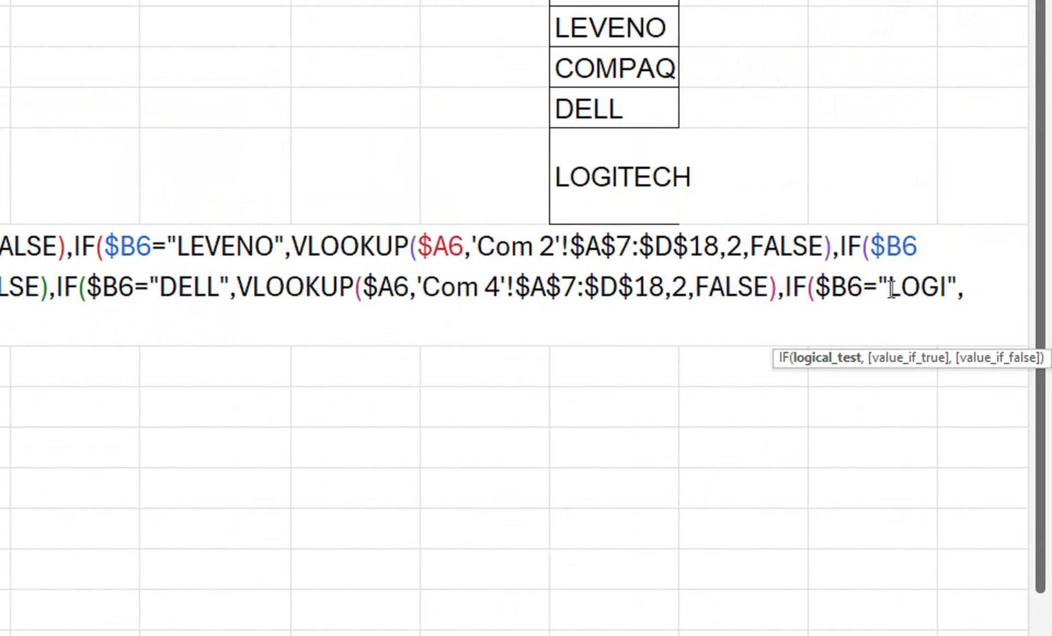
{"action": "type", "text": "TECH"}
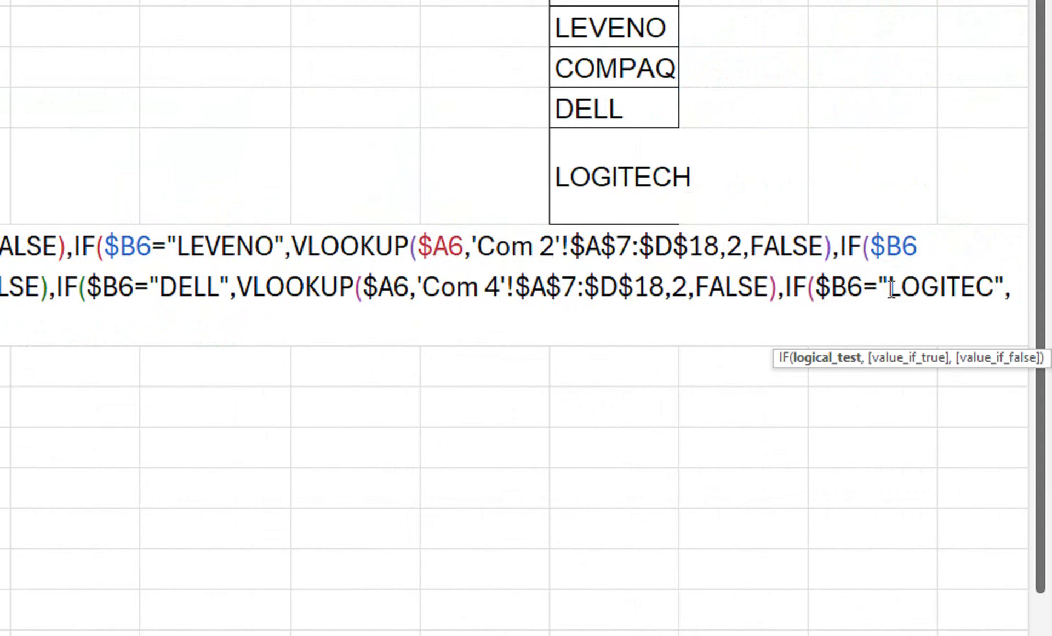
{"action": "scroll", "coordinate": [890, 290], "scroll_direction": "left", "scroll_amount": 5}
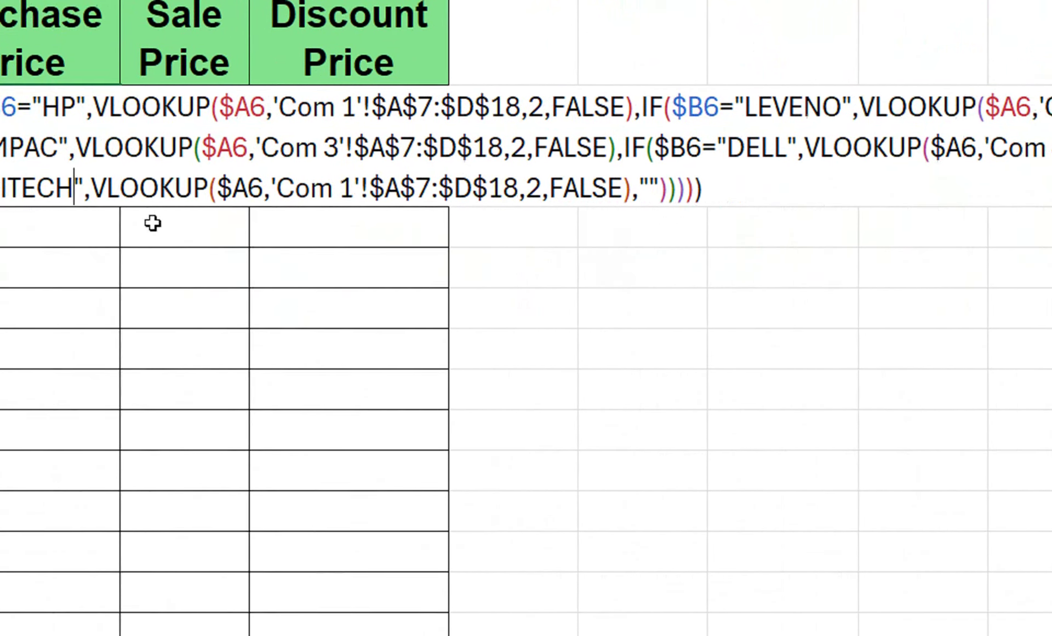
{"action": "left_click", "coordinate": [141, 186]}
{"action": "double_click", "coordinate": [366, 186]}
{"action": "type", "text": "5"}
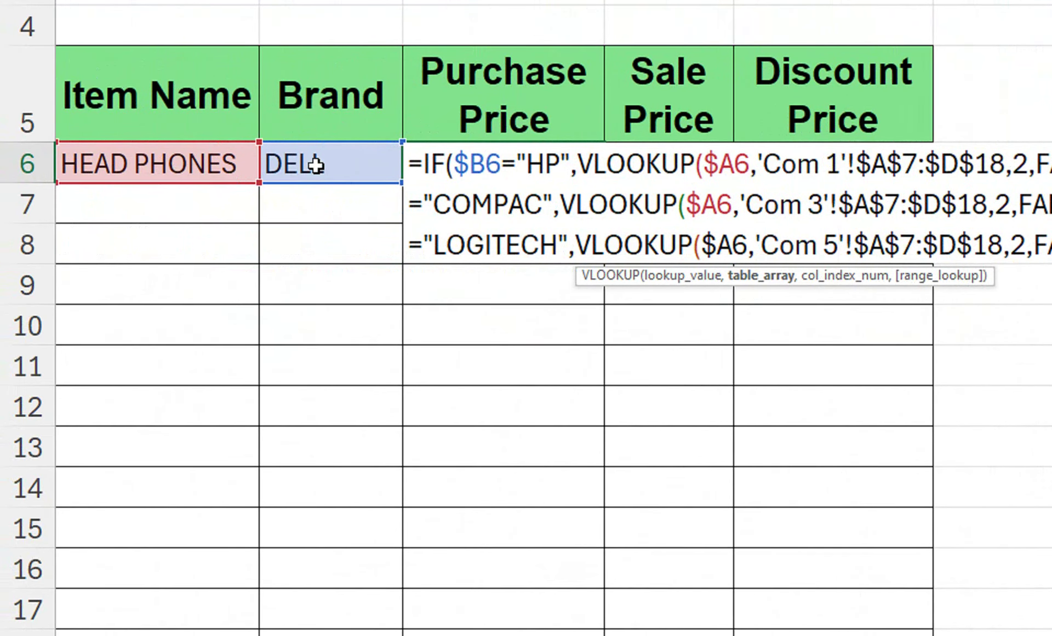
{"action": "key", "text": "Return"}
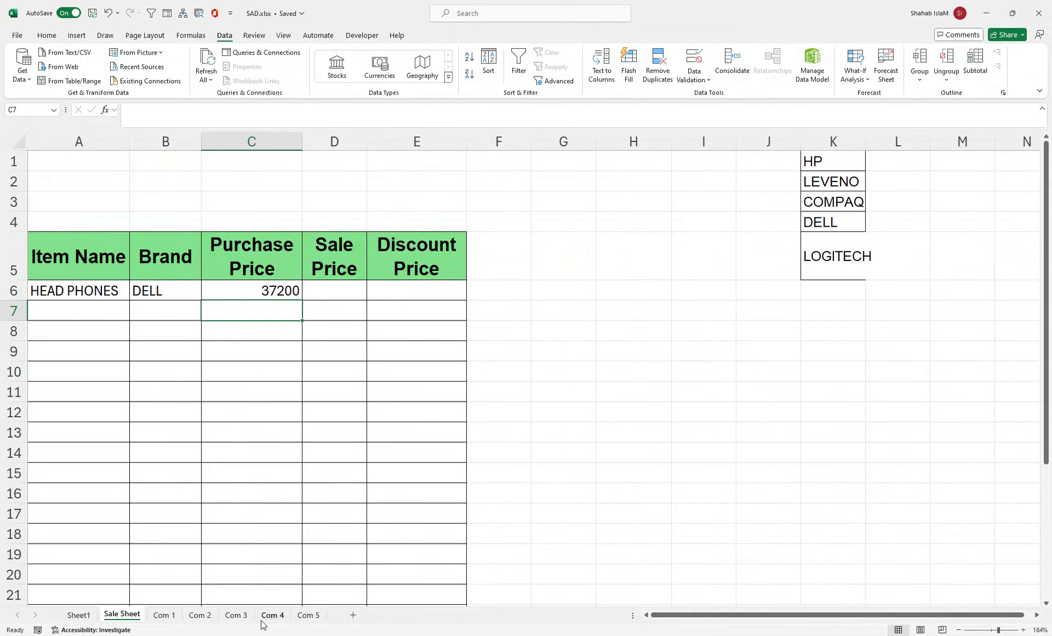
- Check the HEAD PHONES purchase price on the Com 4 sheet, view the Com 2 price table, and return to the Sale Sheet
{"action": "left_click", "coordinate": [273, 615]}
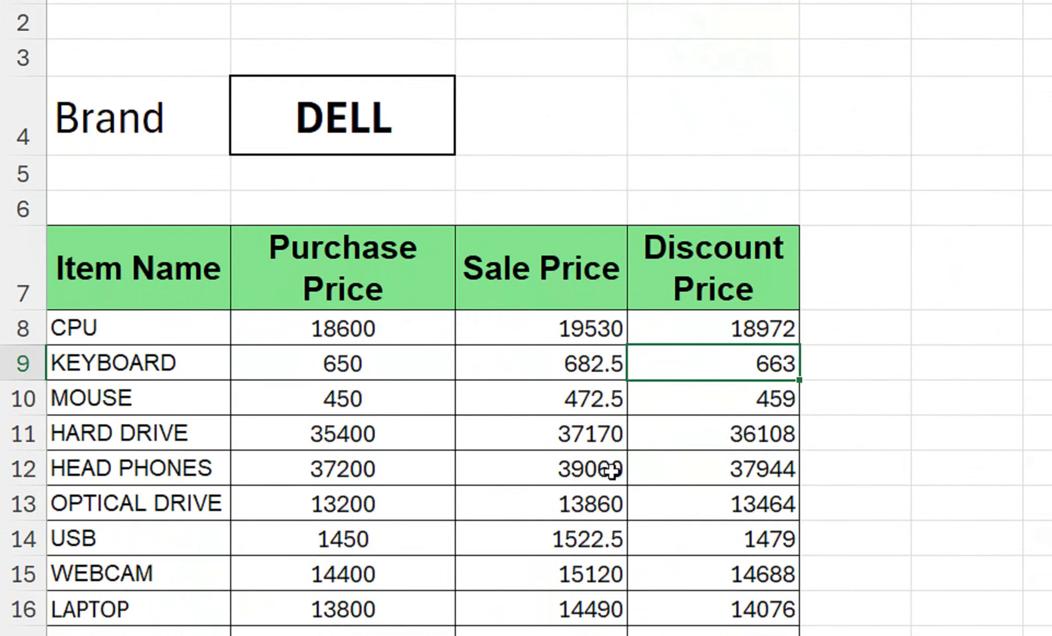
{"action": "scroll", "coordinate": [630, 462], "scroll_direction": "down", "scroll_amount": 1}
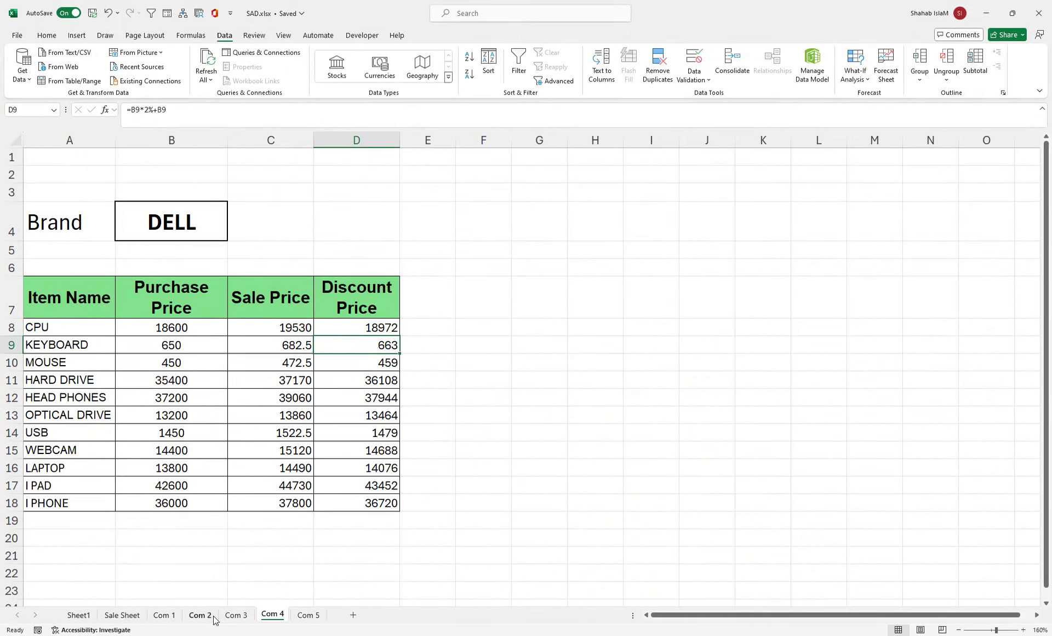
{"action": "left_click", "coordinate": [207, 616]}
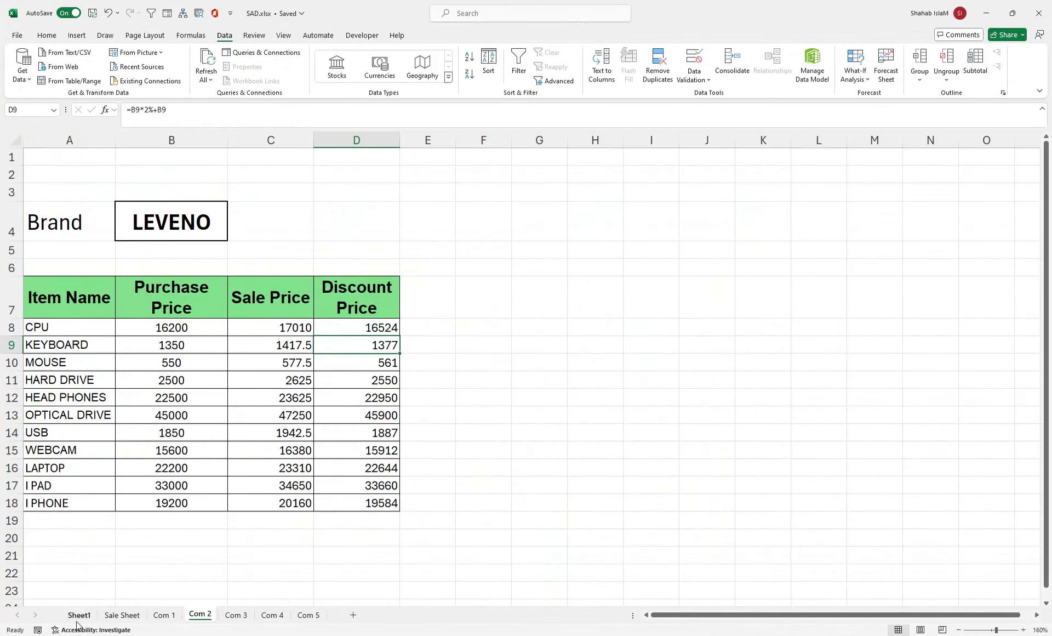
{"action": "left_click", "coordinate": [77, 616]}
{"action": "left_click", "coordinate": [112, 618]}
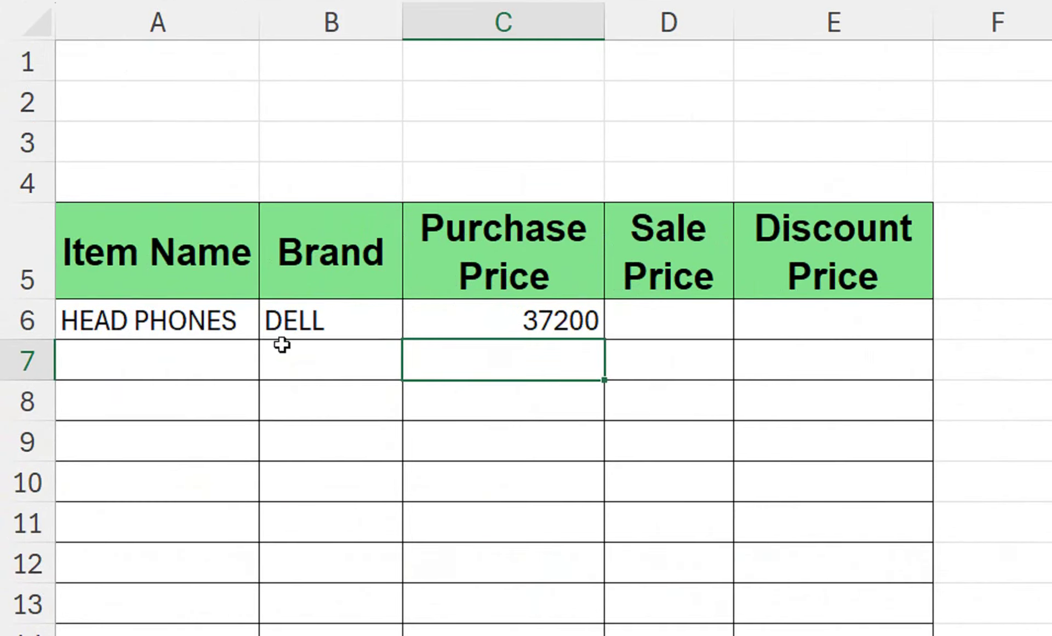
- Set the brand in B6 to LEVENO from its dropdown list
{"action": "left_click", "coordinate": [145, 301]}
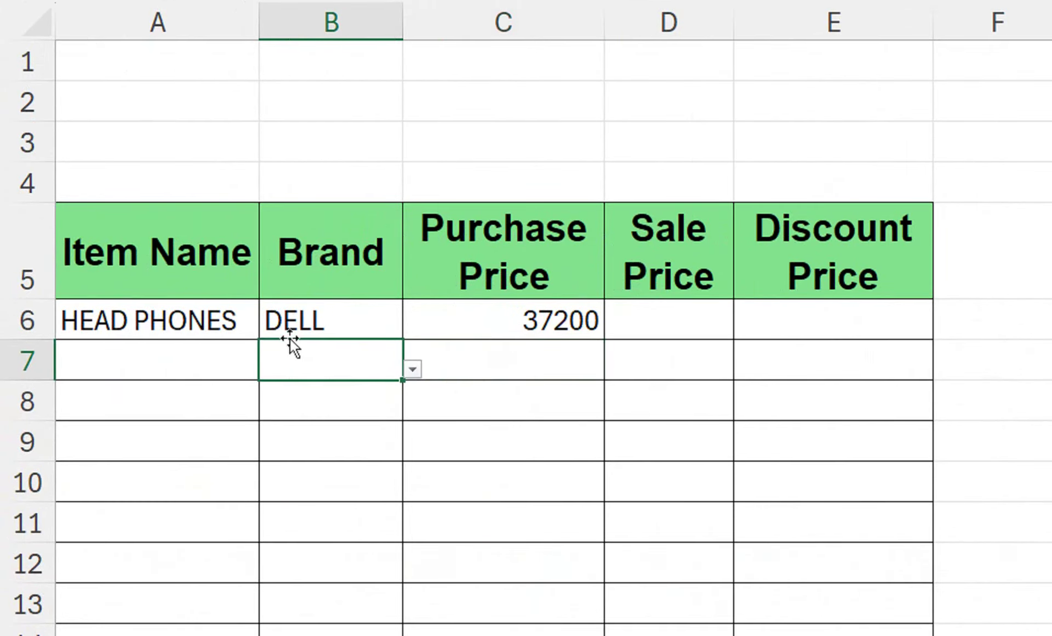
{"action": "left_click", "coordinate": [290, 332]}
{"action": "left_click", "coordinate": [418, 327]}
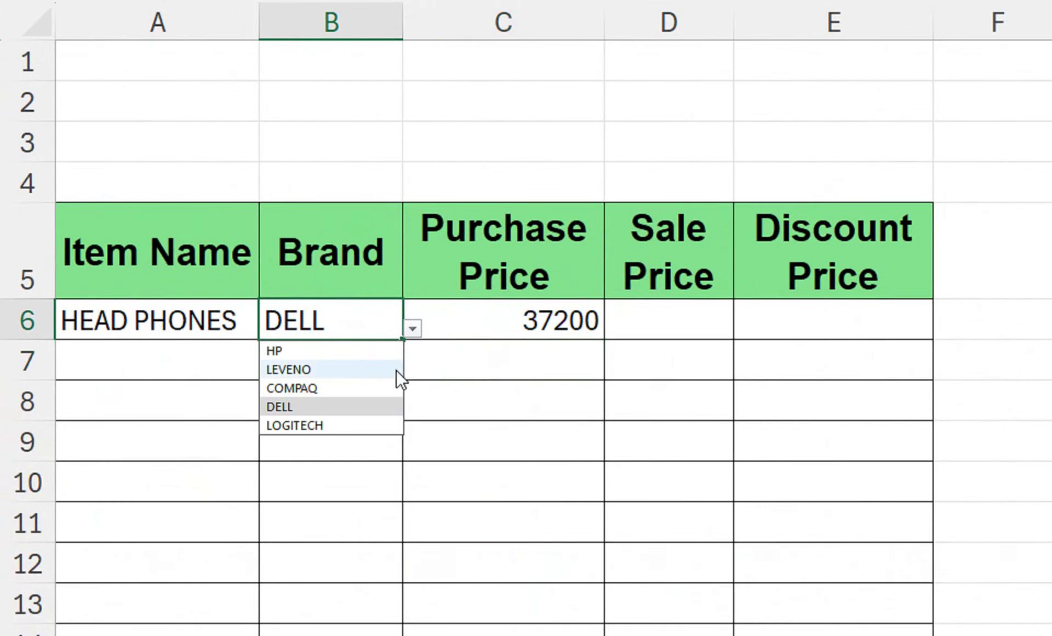
{"action": "left_click", "coordinate": [393, 372]}
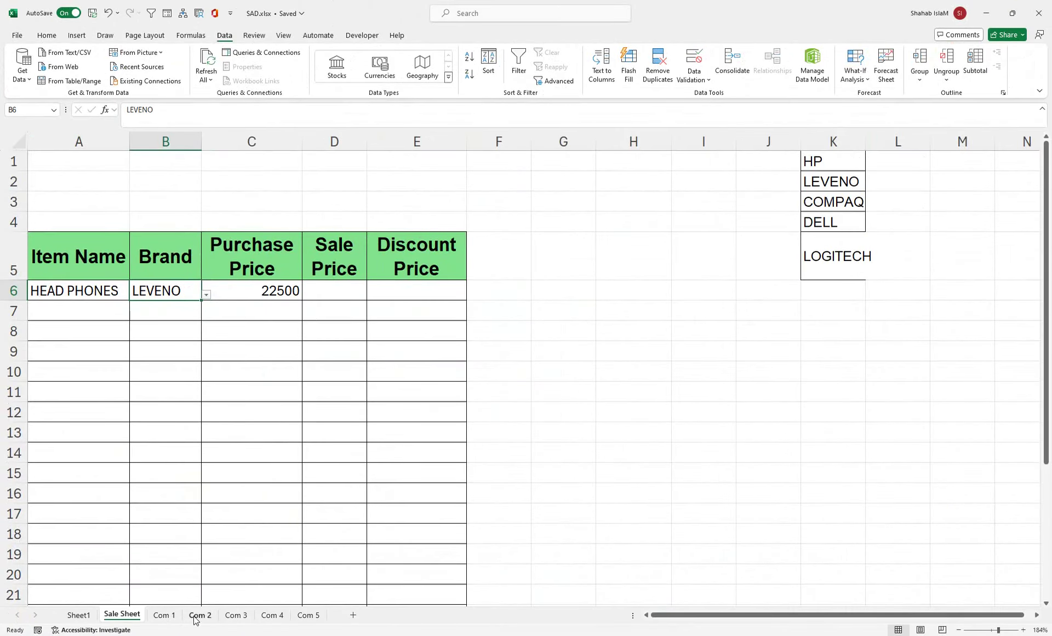
- Check the HEAD PHONES purchase price on the Com 2 sheet and return to the Sale Sheet
{"action": "left_click", "coordinate": [200, 614]}
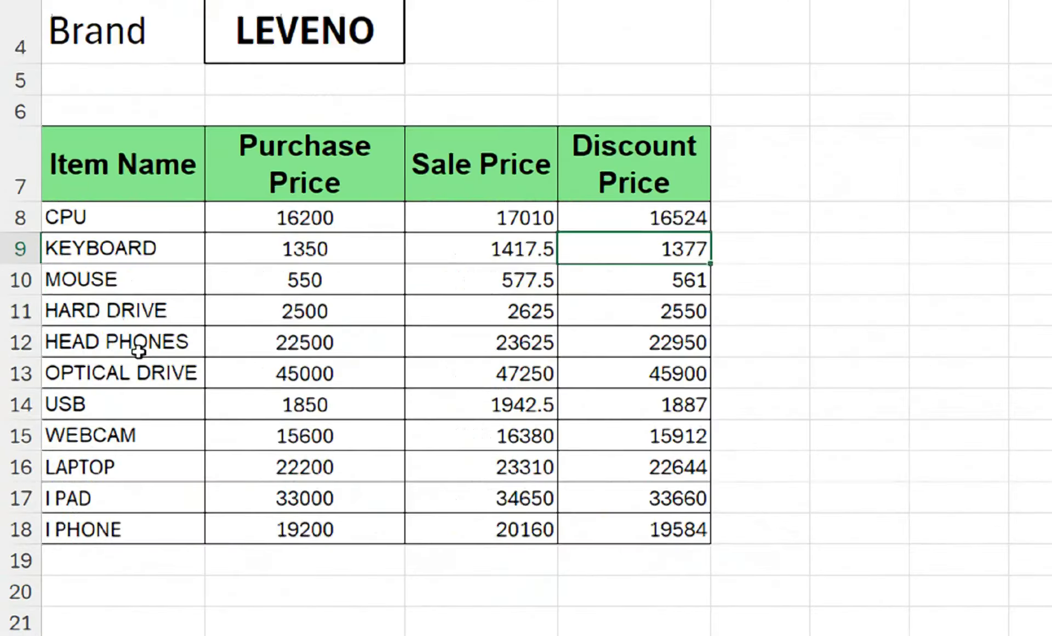
{"action": "left_click", "coordinate": [148, 398]}
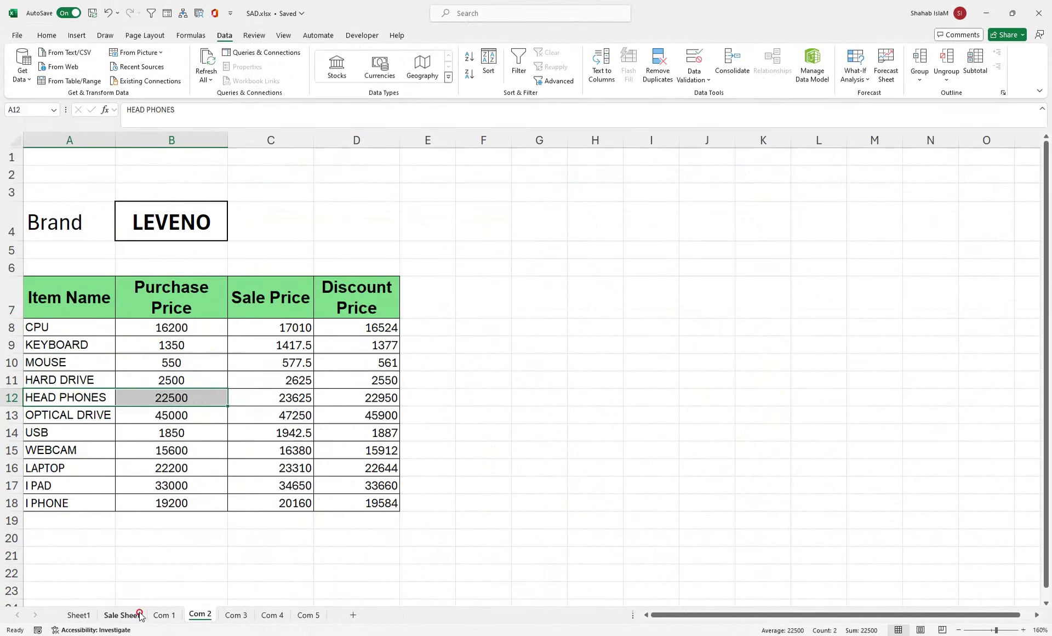
{"action": "left_click", "coordinate": [140, 614]}
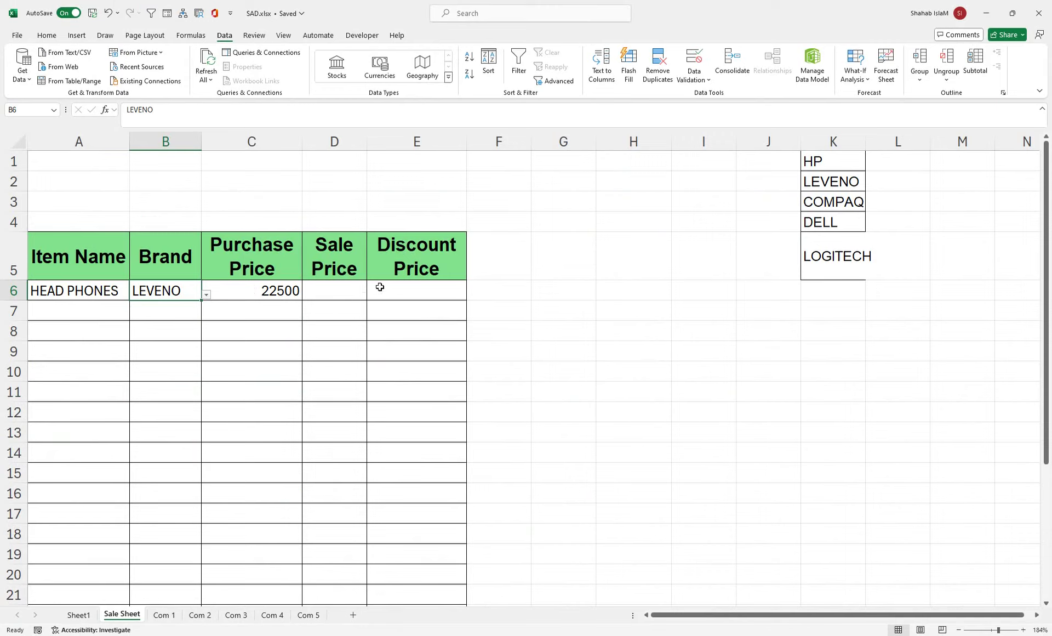
- Fill the C6 formula down the Purchase Price column
{"action": "left_click", "coordinate": [282, 291]}
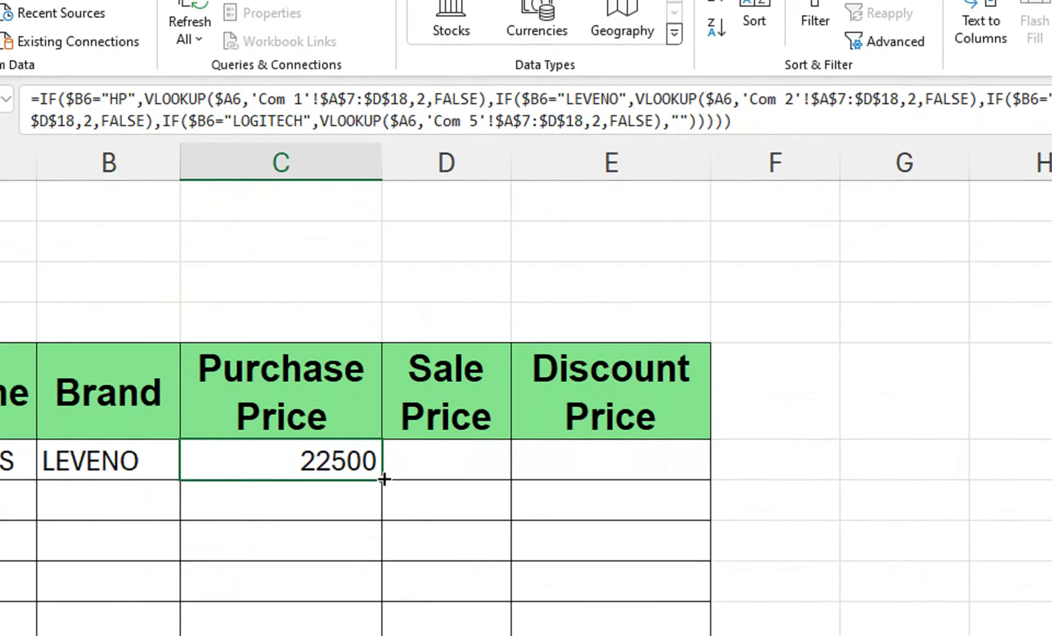
{"action": "left_click_drag", "start_coordinate": [384, 479], "coordinate": [383, 602]}
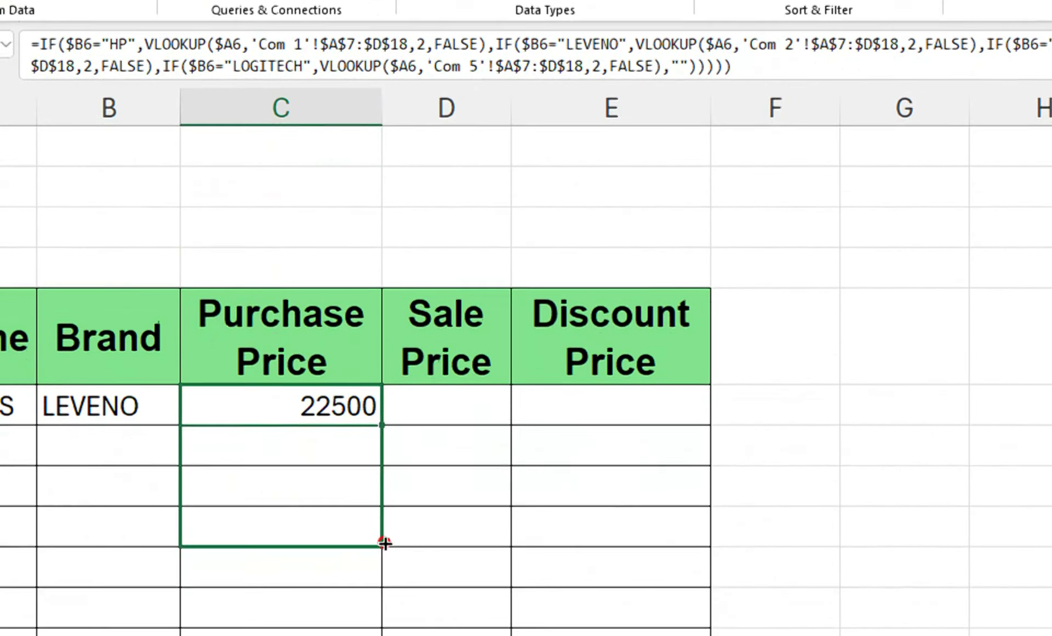
{"action": "left_click_drag", "start_coordinate": [382, 470], "coordinate": [235, 88]}
- Set the item in A7 to MOUSE and the brand in B7 to COMPAQ from their dropdown lists
{"action": "left_click", "coordinate": [0, 423]}
{"action": "left_click", "coordinate": [51, 423]}
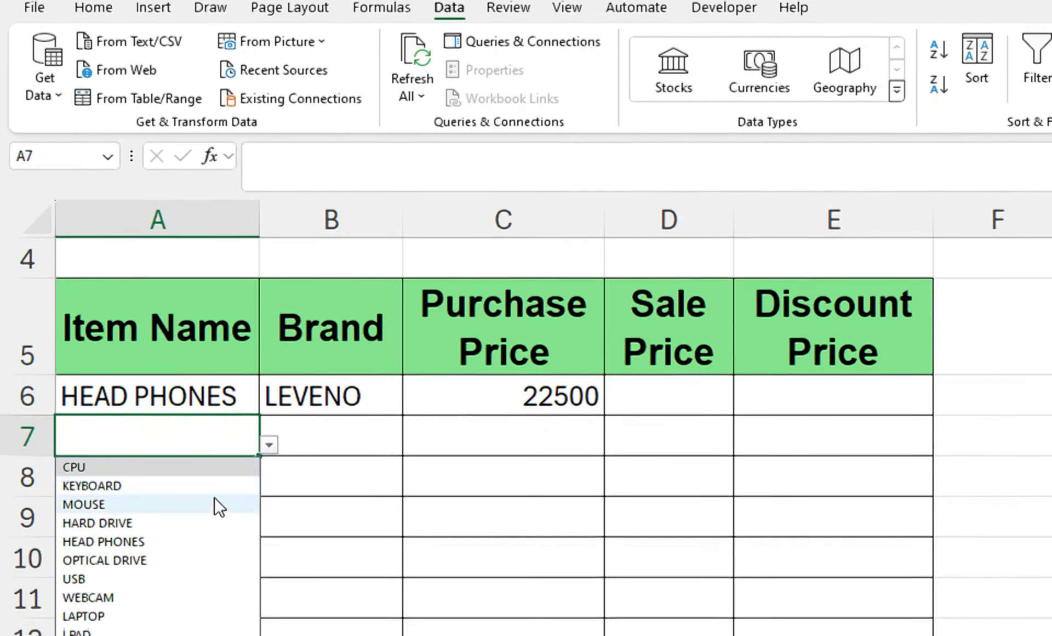
{"action": "left_click", "coordinate": [216, 532]}
{"action": "left_click", "coordinate": [359, 470]}
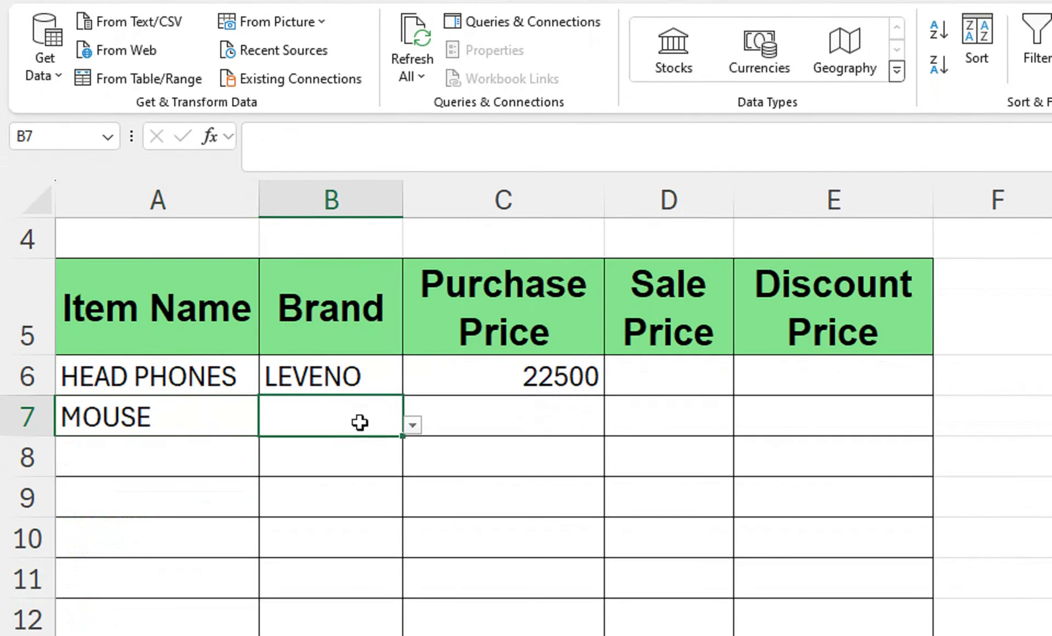
{"action": "left_click", "coordinate": [412, 424]}
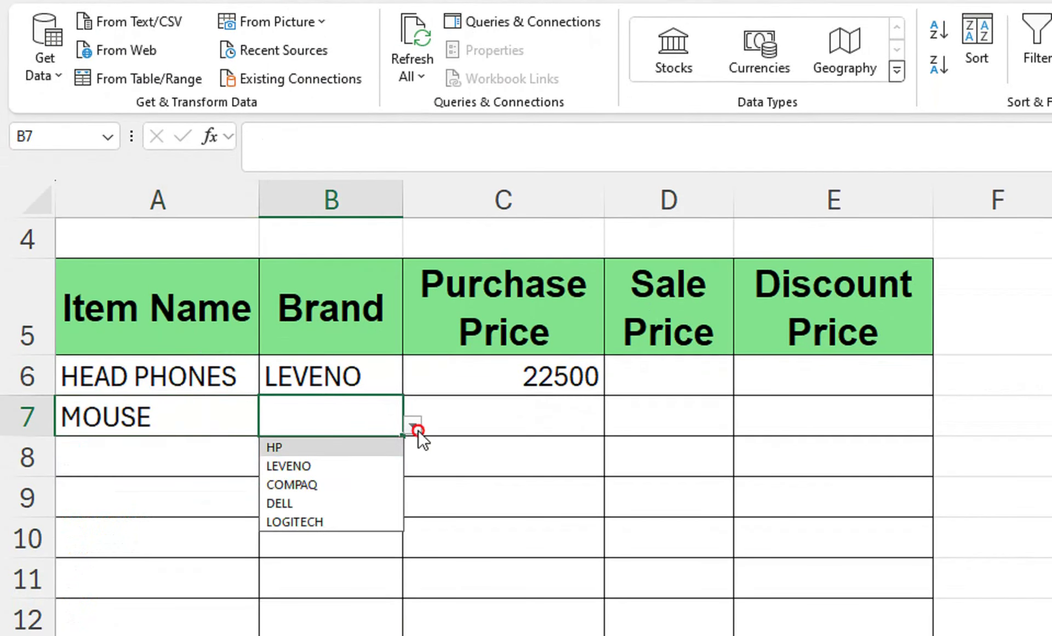
{"action": "left_click", "coordinate": [376, 480]}
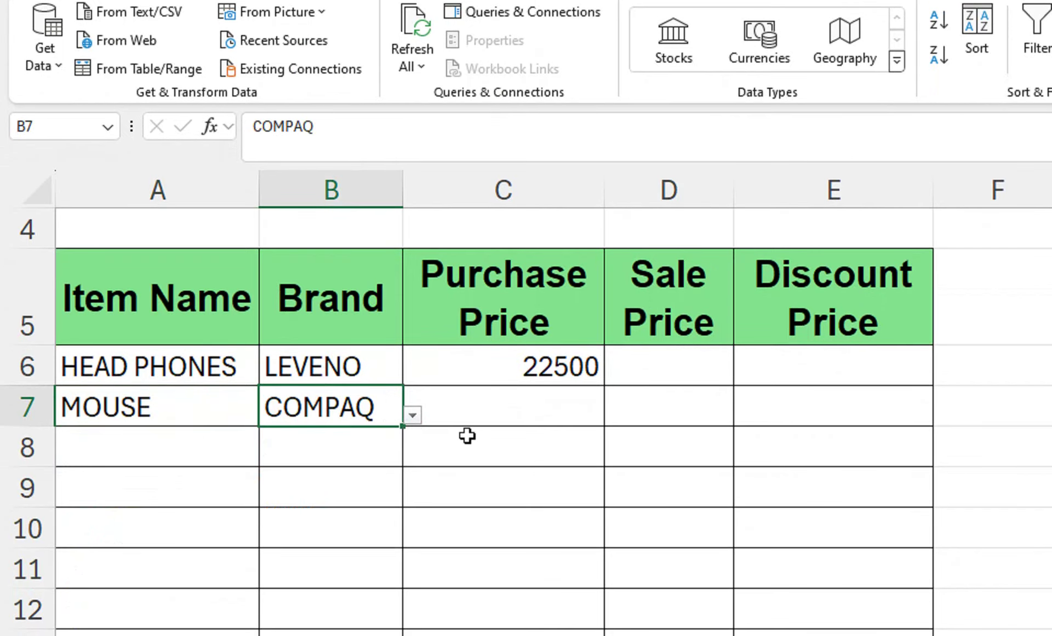
- Inspect the C7 formula, then correct the third IF's brand in the C6 formula to "COMPAQ" and enter it
{"action": "left_click", "coordinate": [472, 404]}
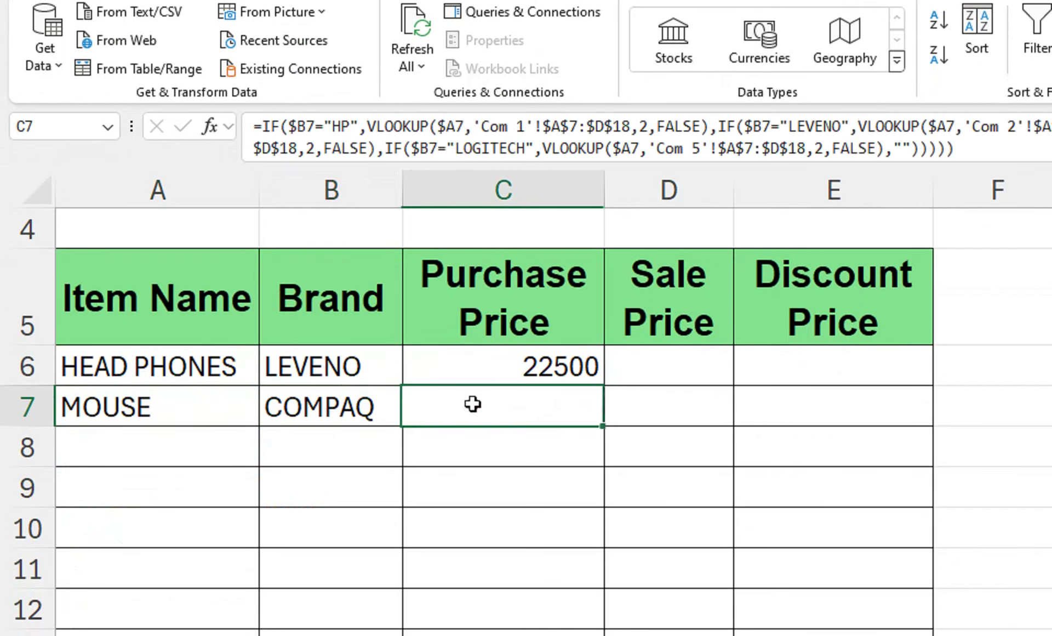
{"action": "double_click", "coordinate": [472, 403]}
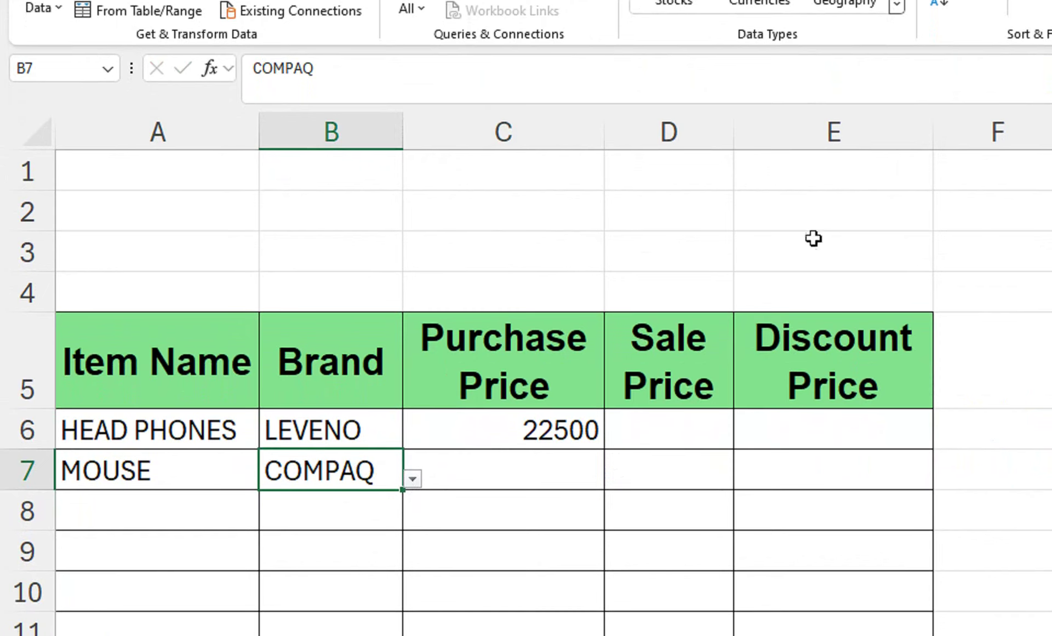
{"action": "left_click", "coordinate": [542, 429]}
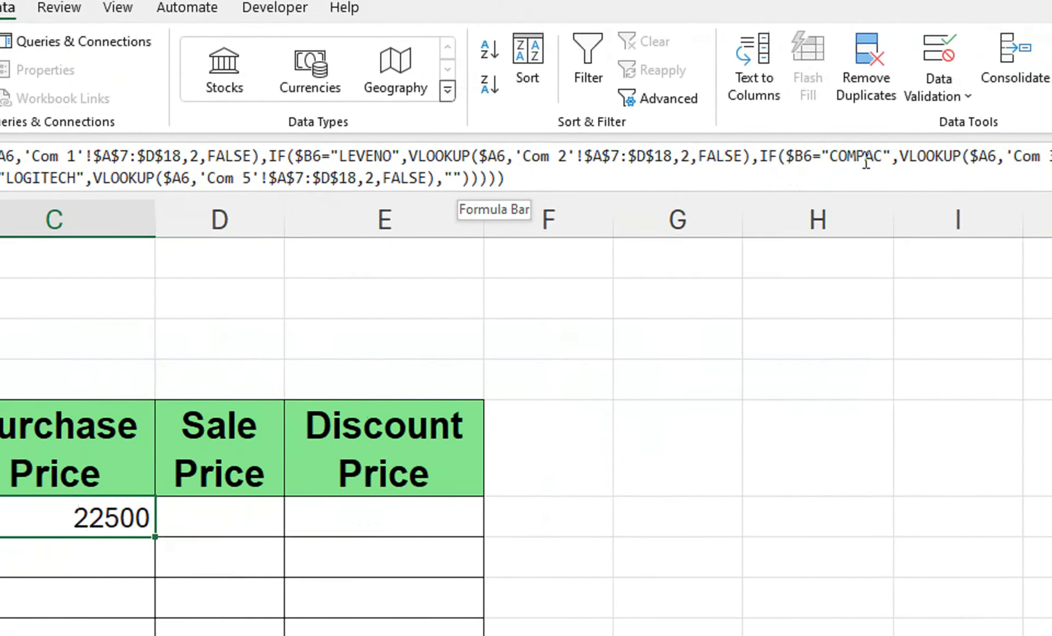
{"action": "left_click", "coordinate": [875, 156]}
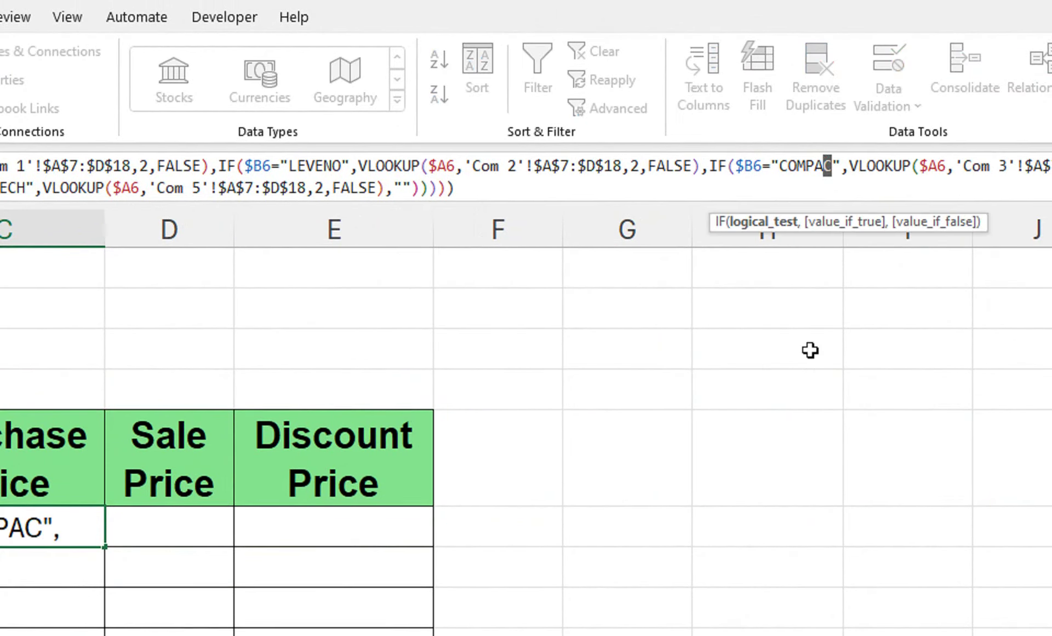
{"action": "type", "text": "Q"}
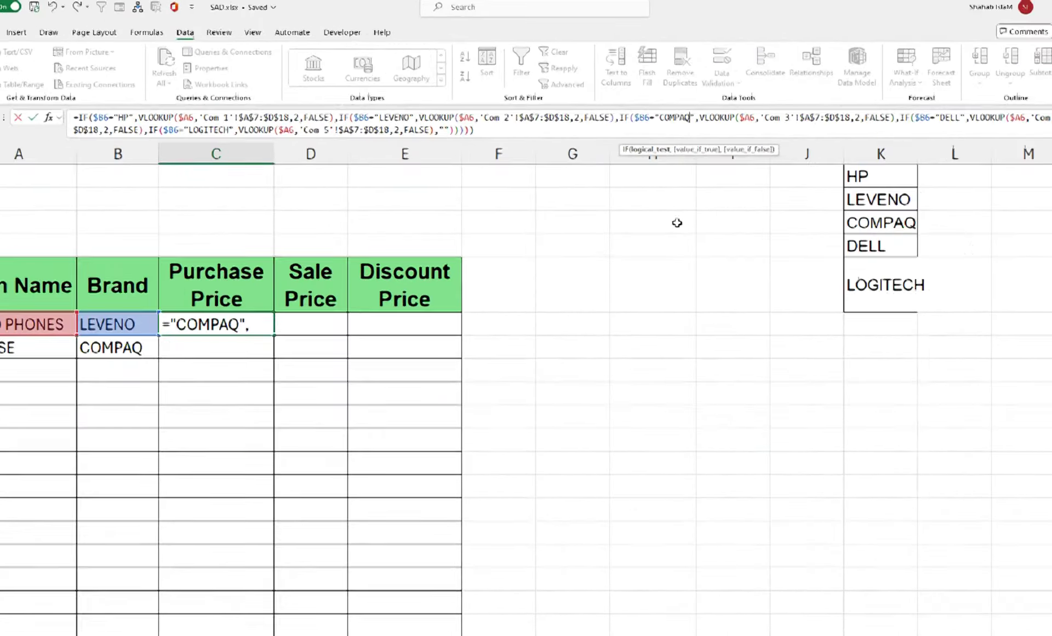
{"action": "key", "text": "Return"}
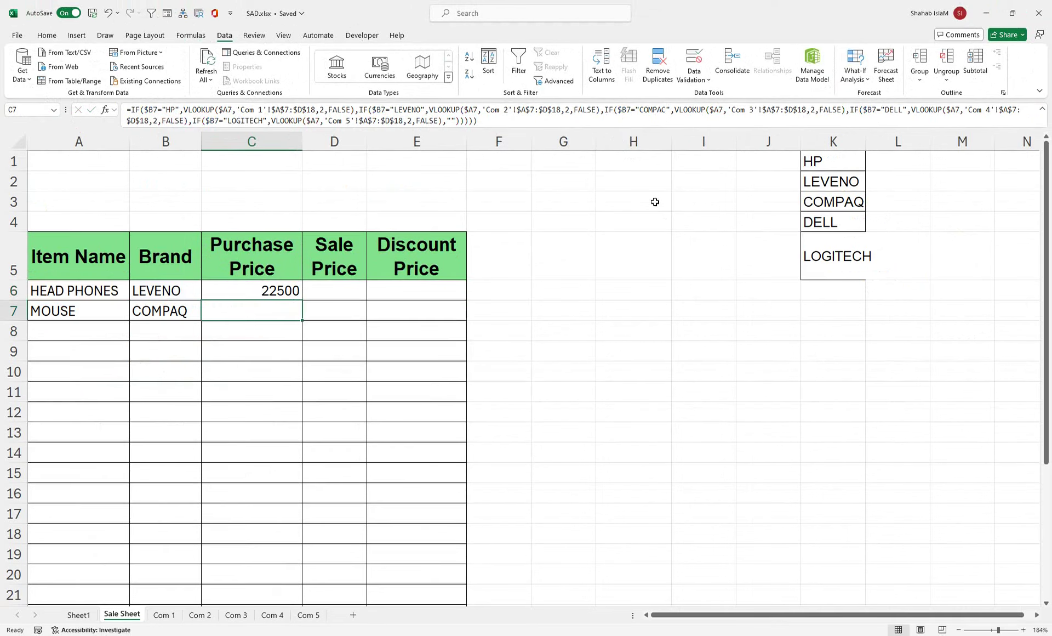
- Fill the corrected C6 formula down the Purchase Price column again
{"action": "left_click", "coordinate": [290, 293]}
{"action": "left_click_drag", "start_coordinate": [301, 300], "coordinate": [303, 601]}
{"action": "left_click", "coordinate": [219, 311]}
- Check the MOUSE purchase price on the Com 3 and Com 2 sheets and return to the Sale Sheet
{"action": "left_click", "coordinate": [235, 616]}
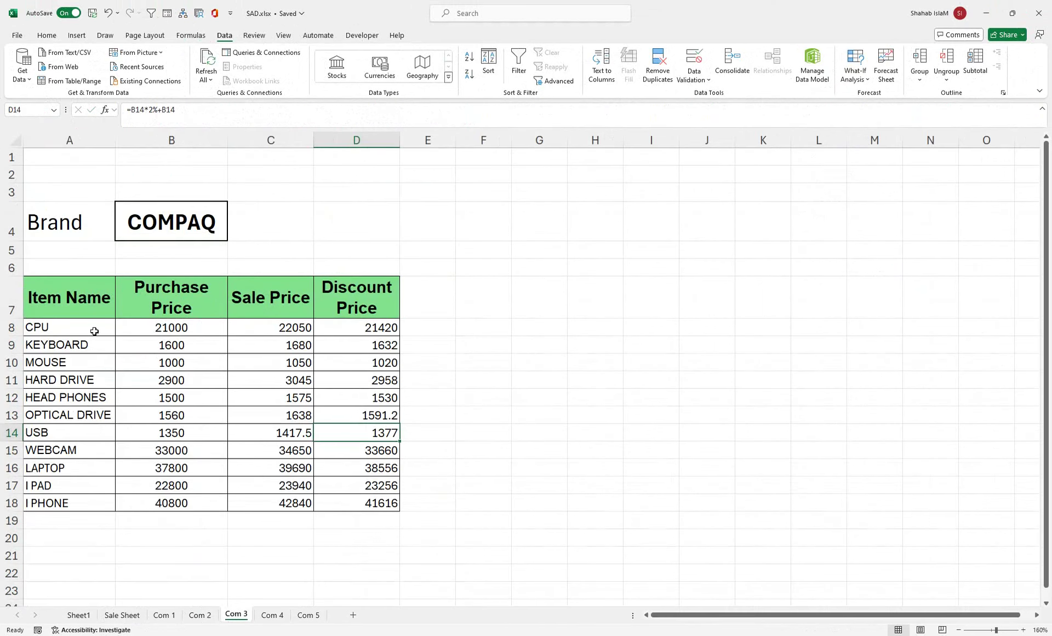
{"action": "left_click_drag", "start_coordinate": [90, 366], "coordinate": [214, 366]}
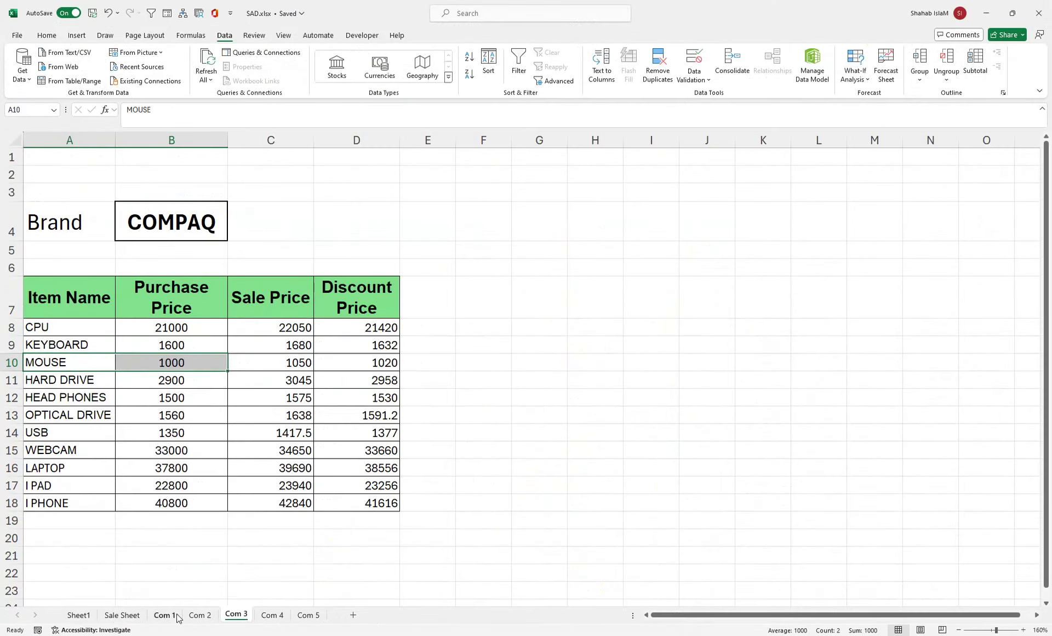
{"action": "left_click", "coordinate": [400, 635]}
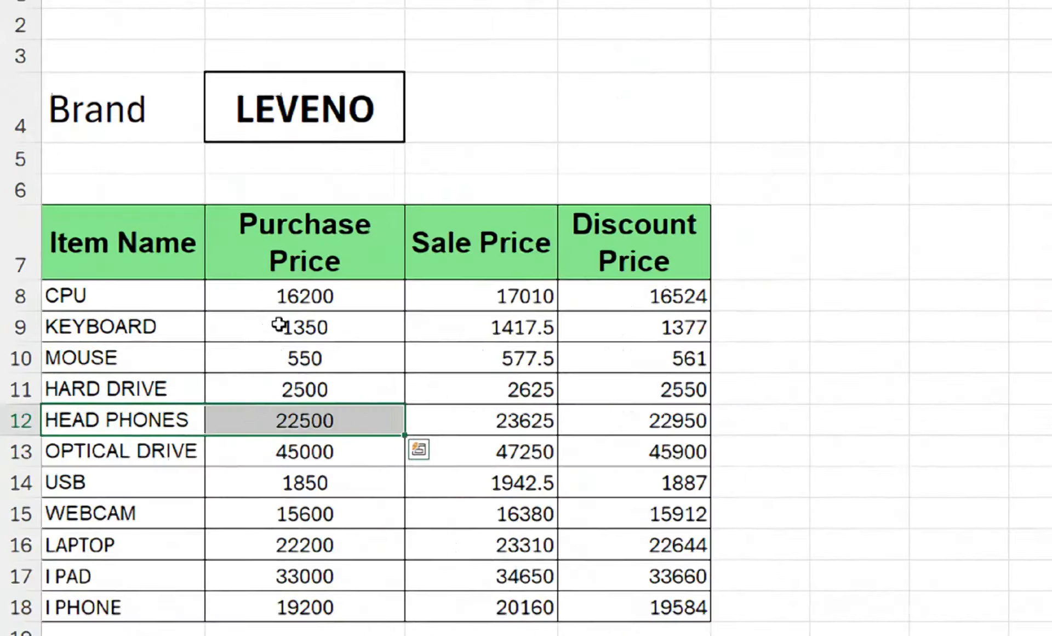
{"action": "left_click", "coordinate": [167, 363]}
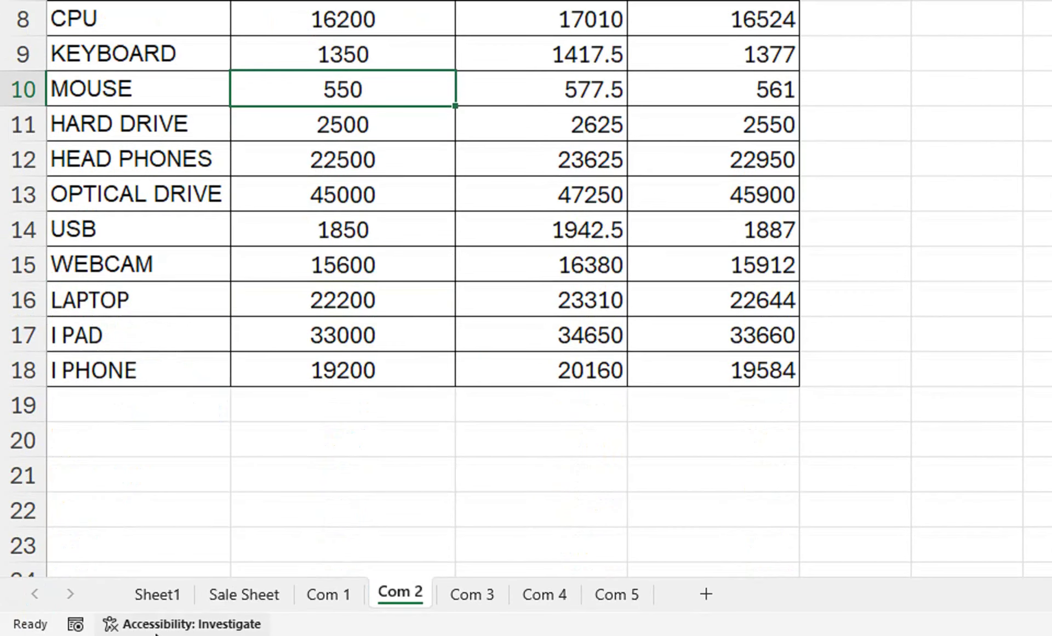
{"action": "left_click", "coordinate": [241, 592]}
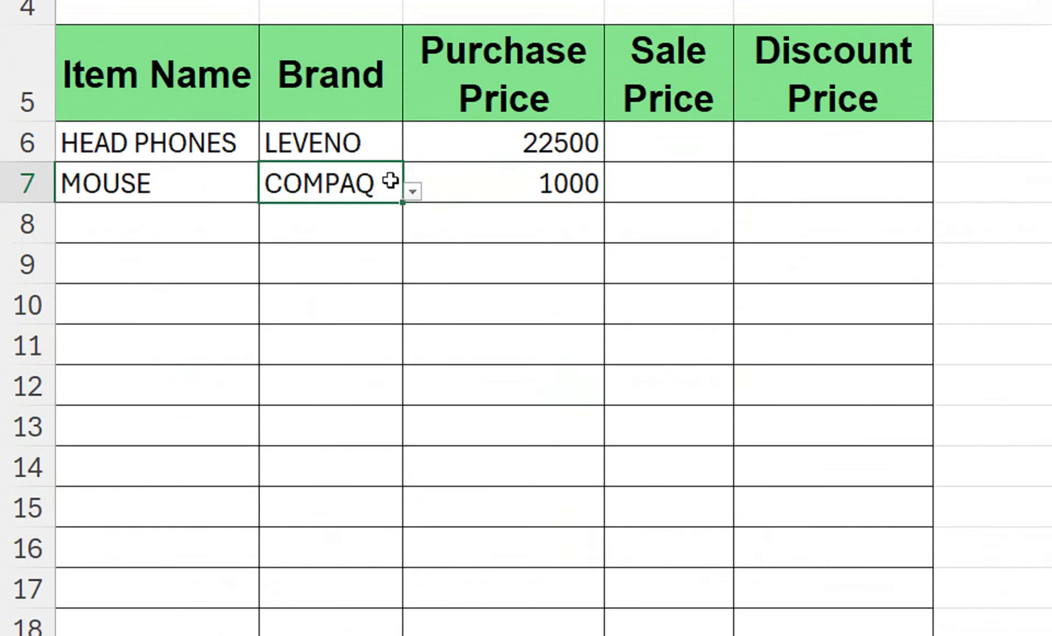
- Change the brand in B7 to LEVENO from its dropdown list and check its purchase price
{"action": "left_click", "coordinate": [412, 191]}
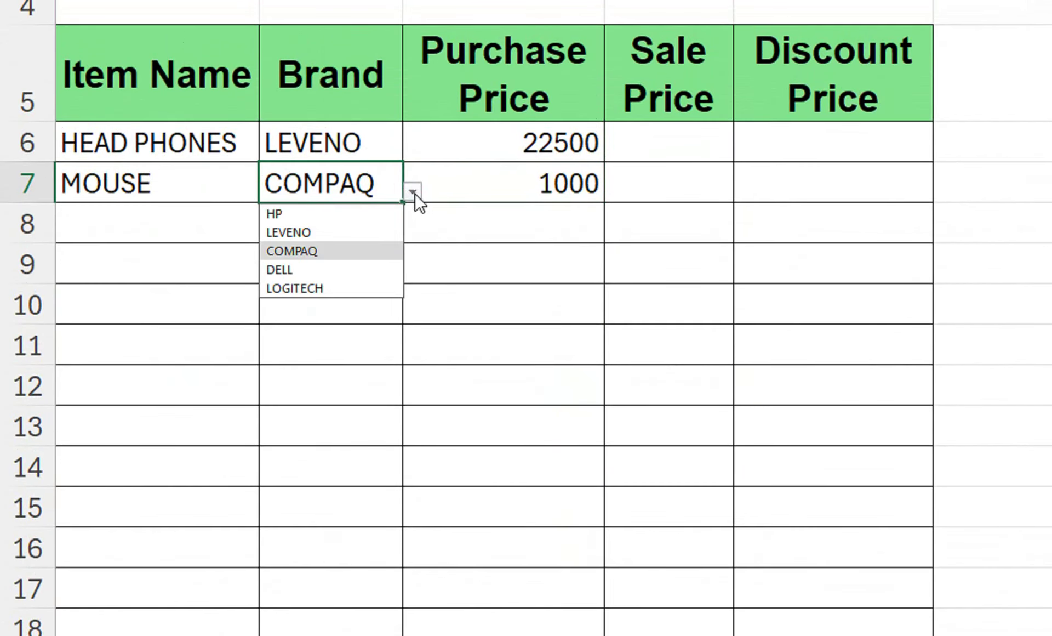
{"action": "left_click", "coordinate": [381, 233]}
{"action": "left_click", "coordinate": [584, 174]}
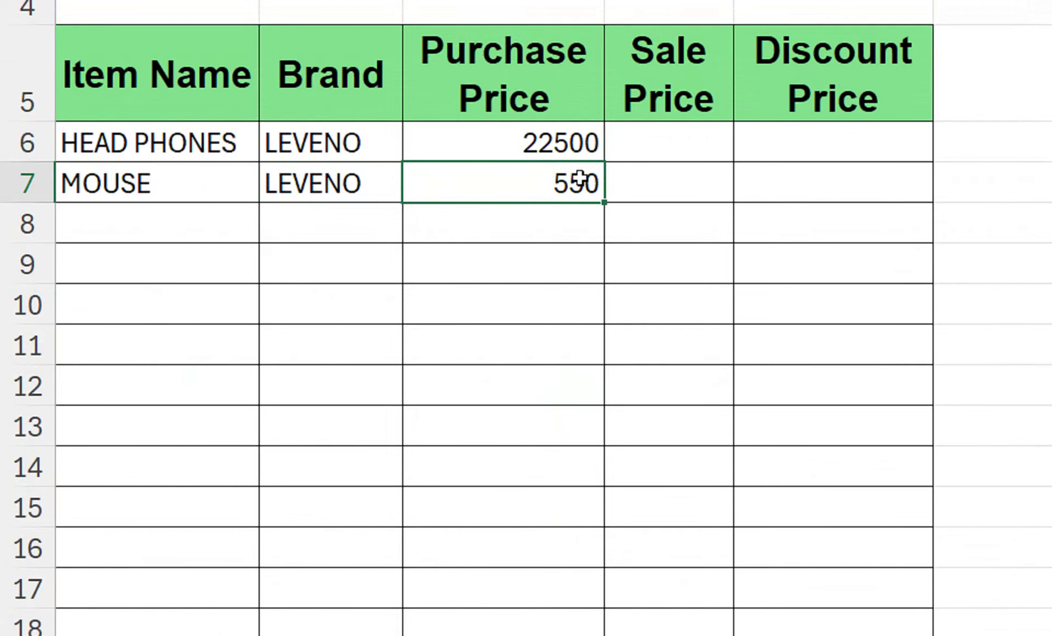
- Fill the C6 formula across into the Sale Price and Discount Price columns and down the table rows
{"action": "left_click", "coordinate": [592, 155]}
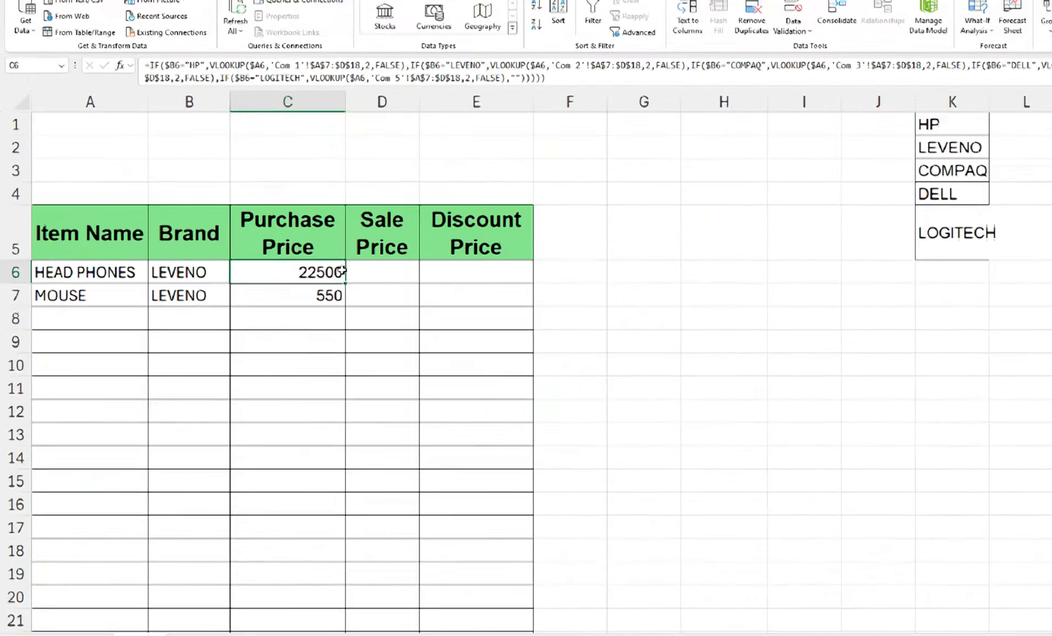
{"action": "left_click_drag", "start_coordinate": [341, 270], "coordinate": [432, 570]}
{"action": "left_click_drag", "start_coordinate": [324, 246], "coordinate": [315, 83]}
- Change the column index to 3 in all five VLOOKUPs of the D6 Sale Price formula
{"action": "left_click", "coordinate": [344, 228]}
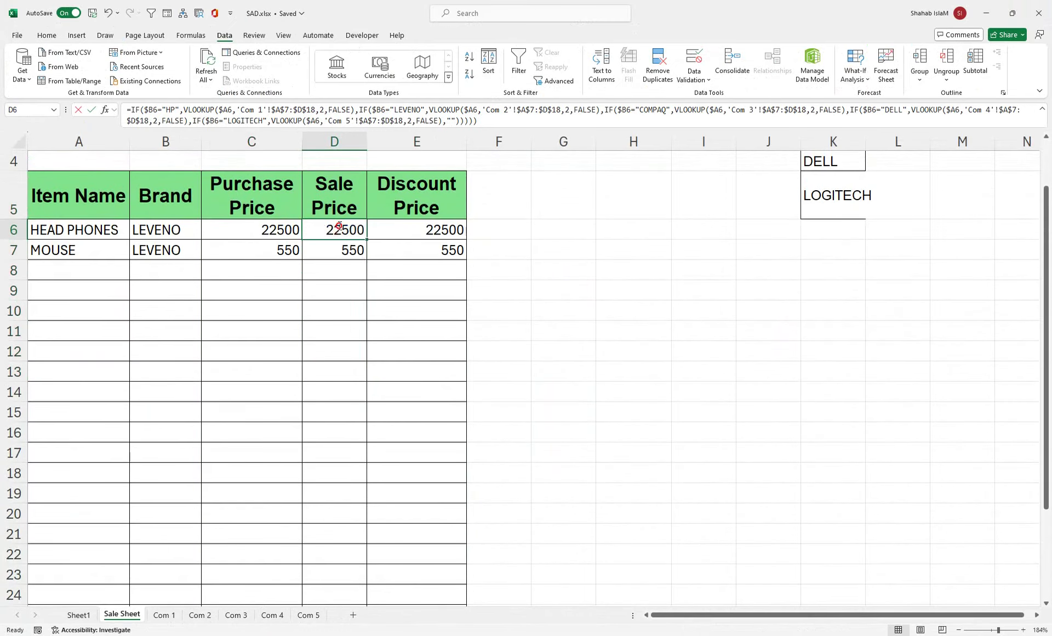
{"action": "double_click", "coordinate": [340, 227]}
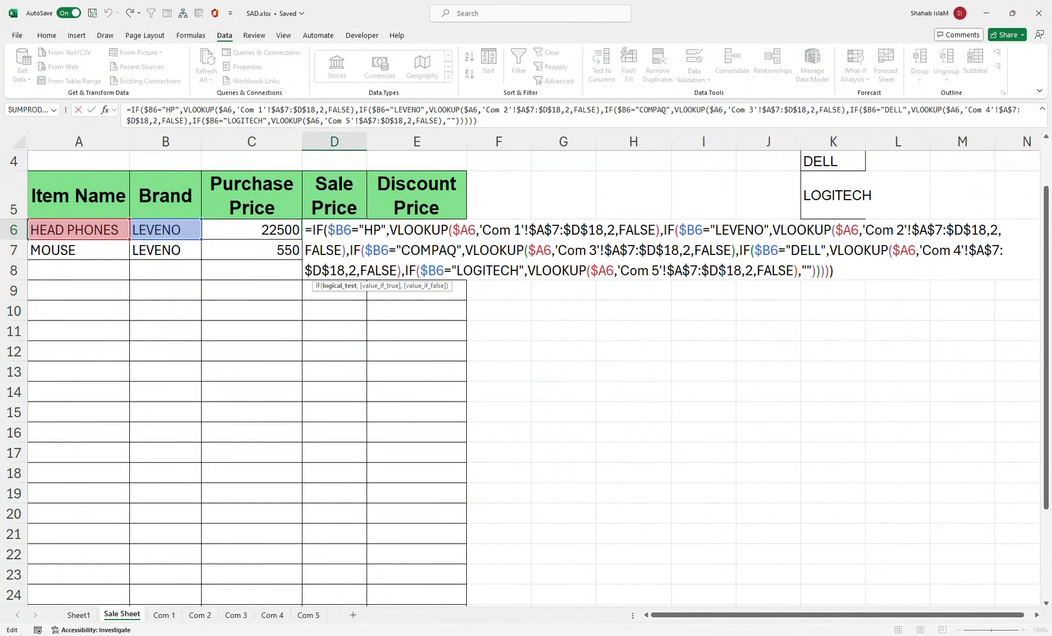
{"action": "double_click", "coordinate": [611, 231]}
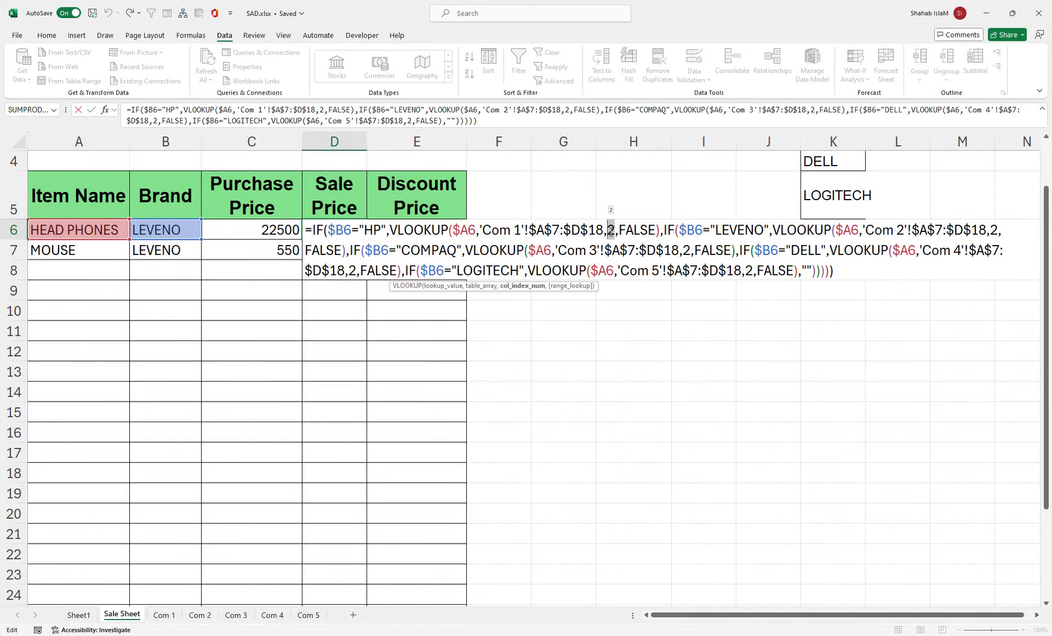
{"action": "type", "text": "3"}
{"action": "double_click", "coordinate": [991, 229]}
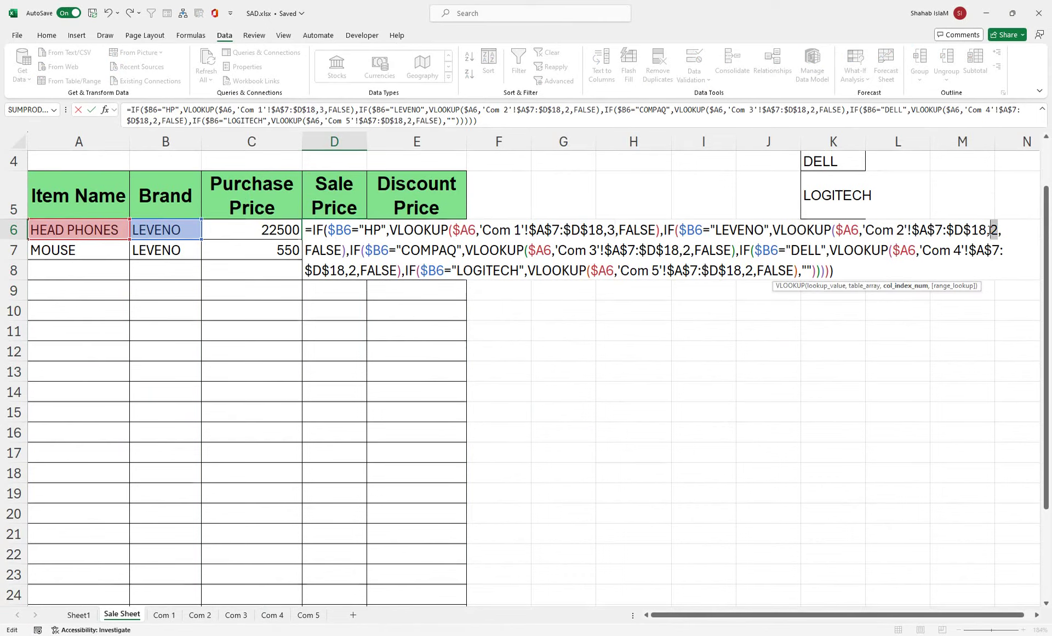
{"action": "type", "text": "3"}
{"action": "double_click", "coordinate": [687, 250]}
{"action": "type", "text": "3"}
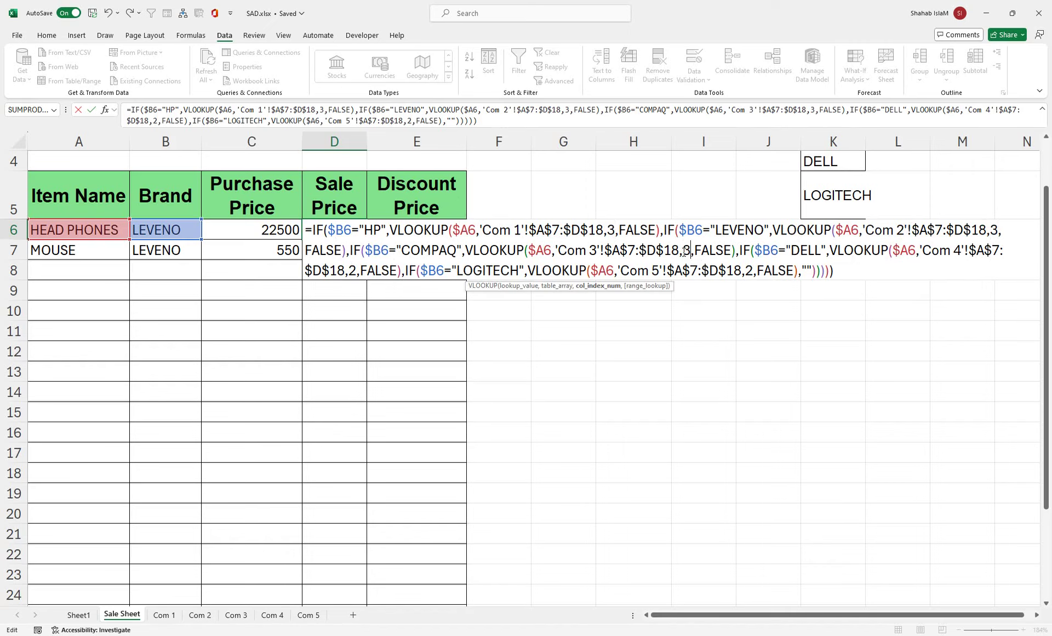
{"action": "double_click", "coordinate": [749, 270]}
{"action": "type", "text": "3"}
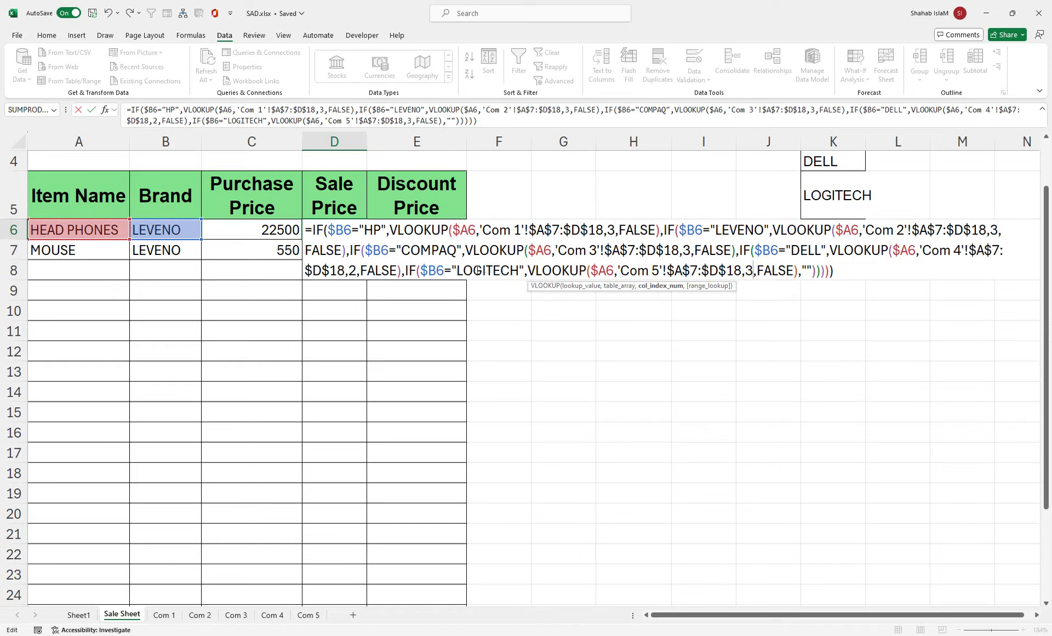
{"action": "double_click", "coordinate": [353, 270]}
{"action": "type", "text": "3"}
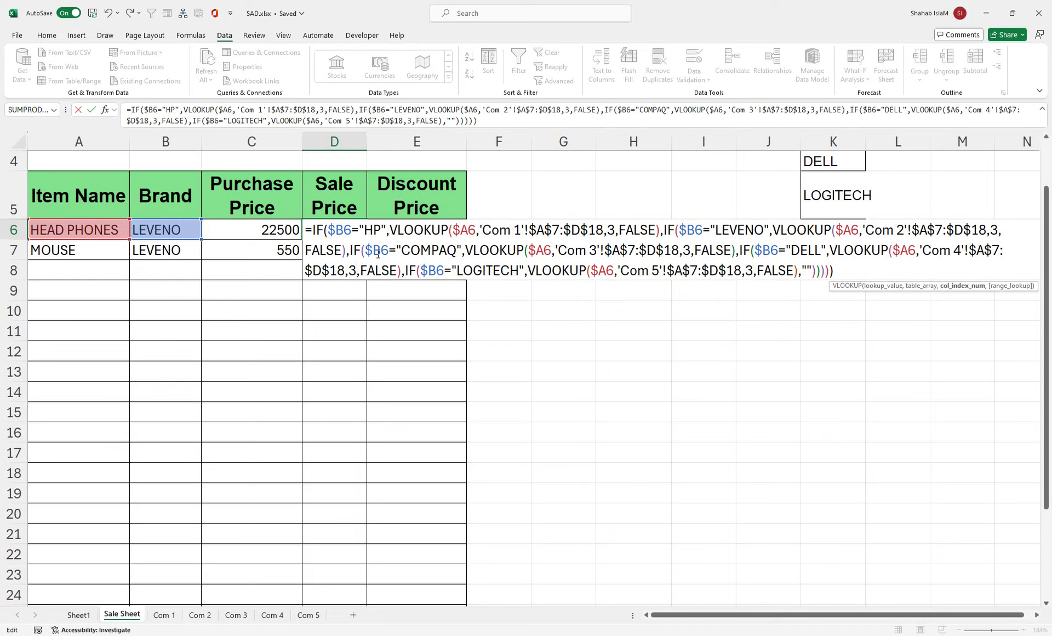
{"action": "key", "text": "Return"}
- Fill the D6 formula down the Sale Price column and compare it with the Purchase Price formula in C6
{"action": "left_click", "coordinate": [354, 233]}
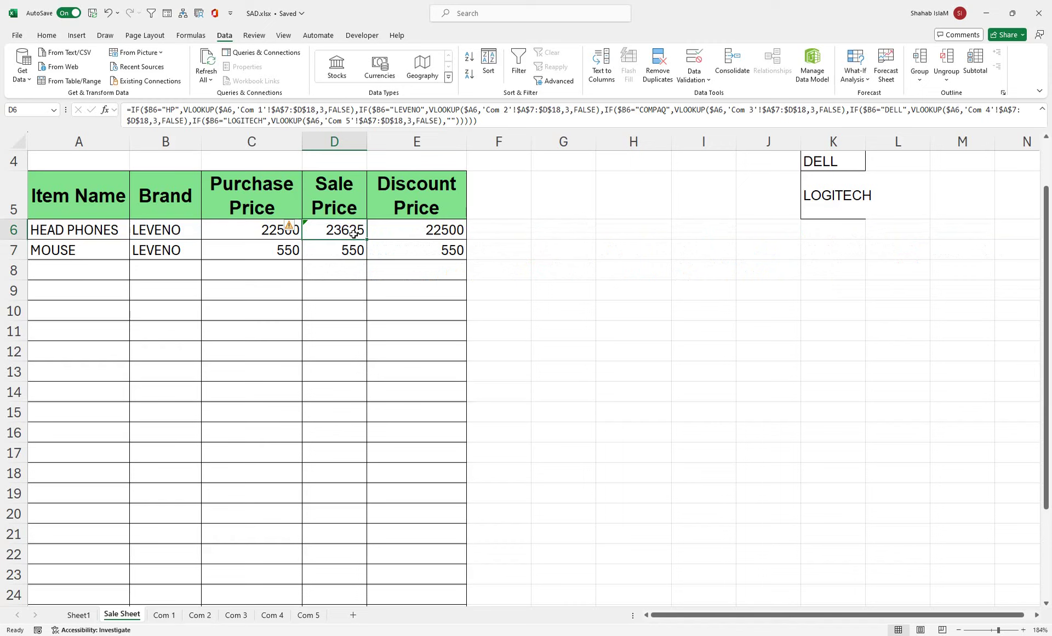
{"action": "double_click", "coordinate": [369, 240]}
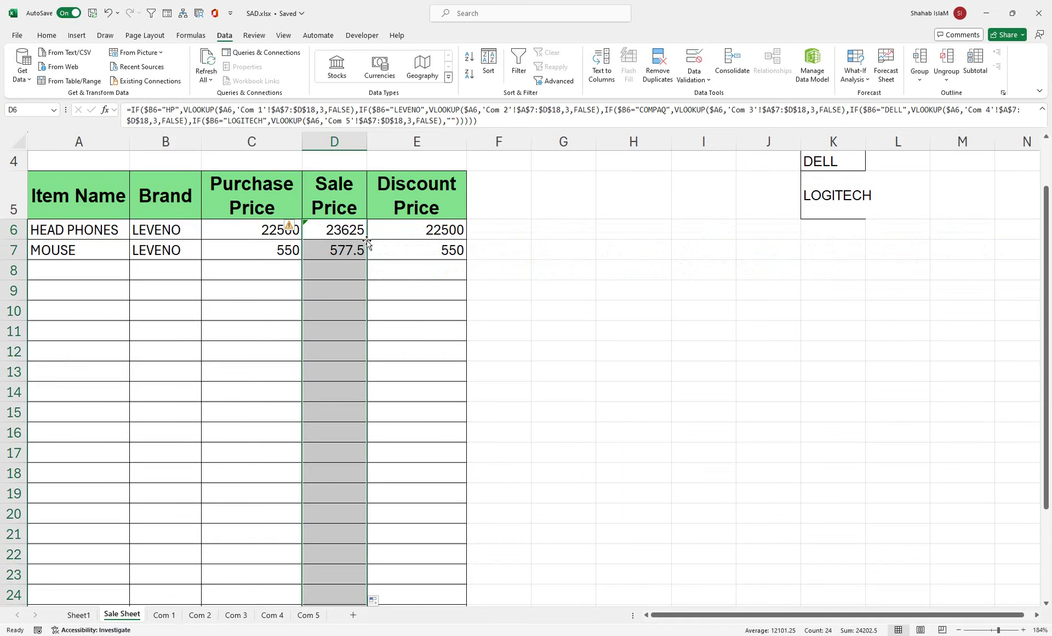
{"action": "left_click", "coordinate": [319, 252]}
{"action": "left_click", "coordinate": [318, 231]}
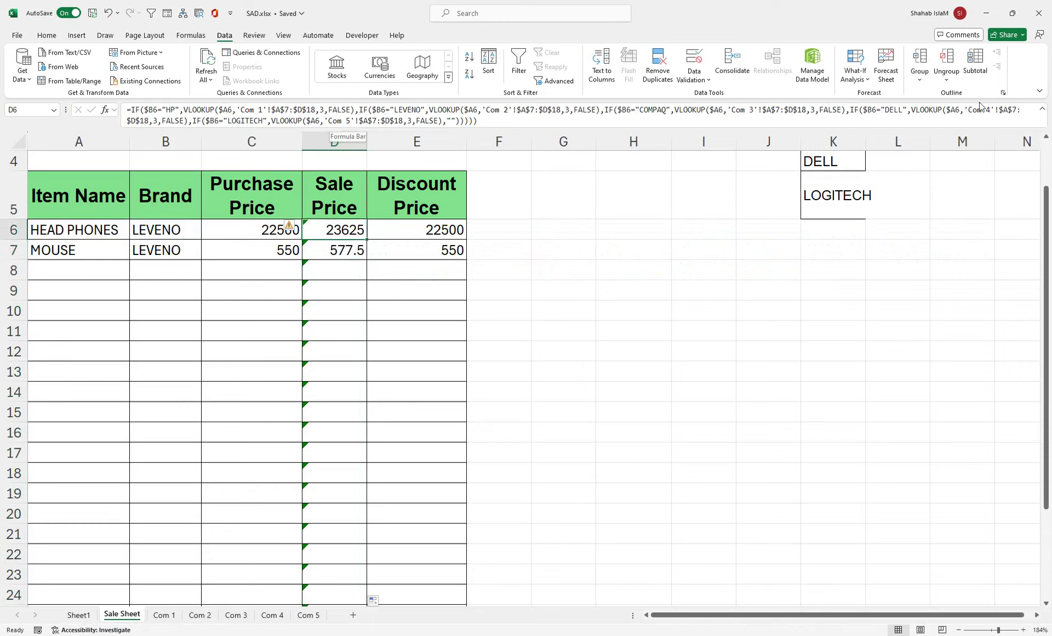
{"action": "left_click", "coordinate": [239, 234]}
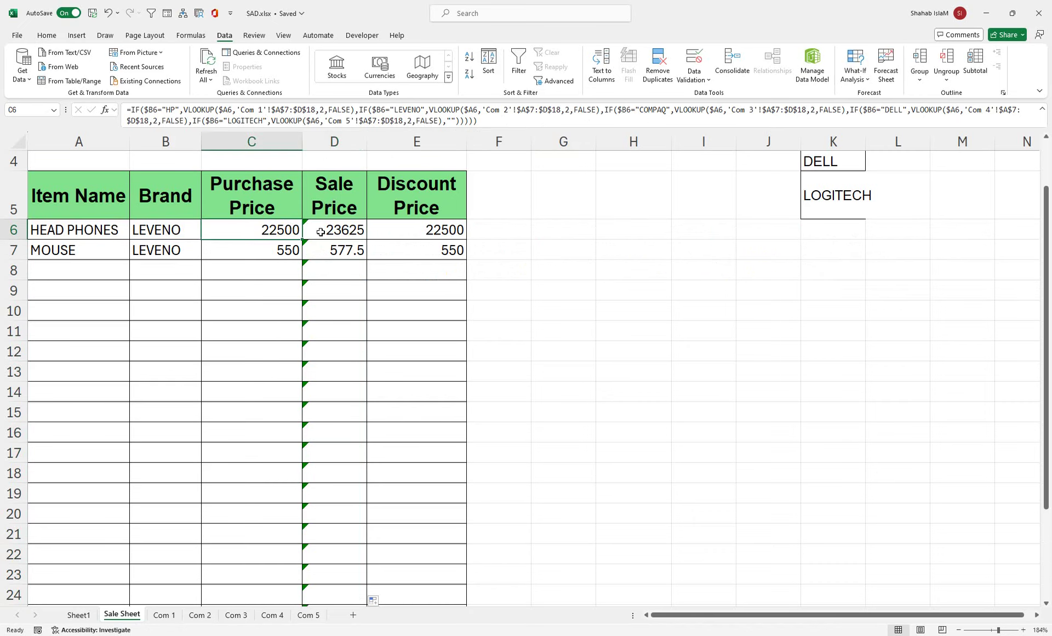
- Clear the Sale Price and Discount Price cells D6:E29 and inspect the formula in C6
{"action": "left_click_drag", "start_coordinate": [320, 231], "coordinate": [442, 530]}
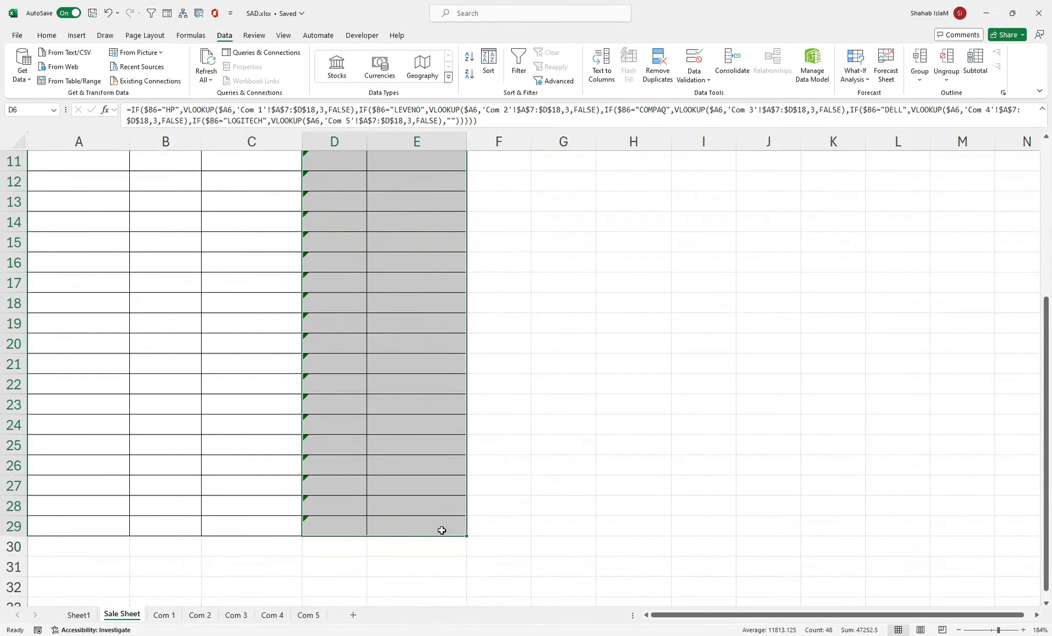
{"action": "key", "text": "Delete"}
{"action": "left_click", "coordinate": [234, 291]}
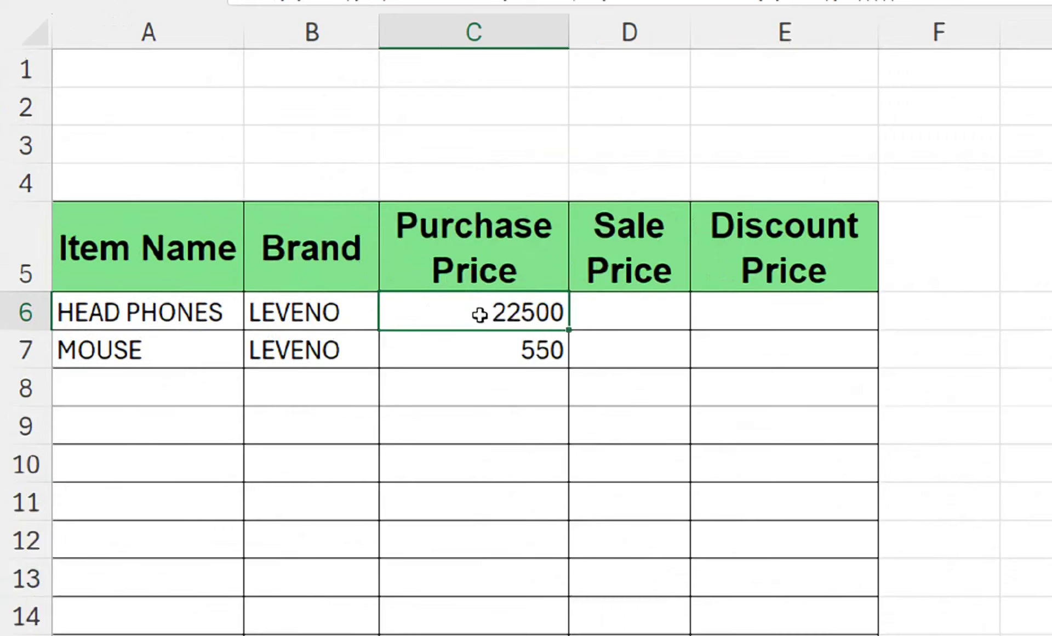
{"action": "double_click", "coordinate": [255, 292]}
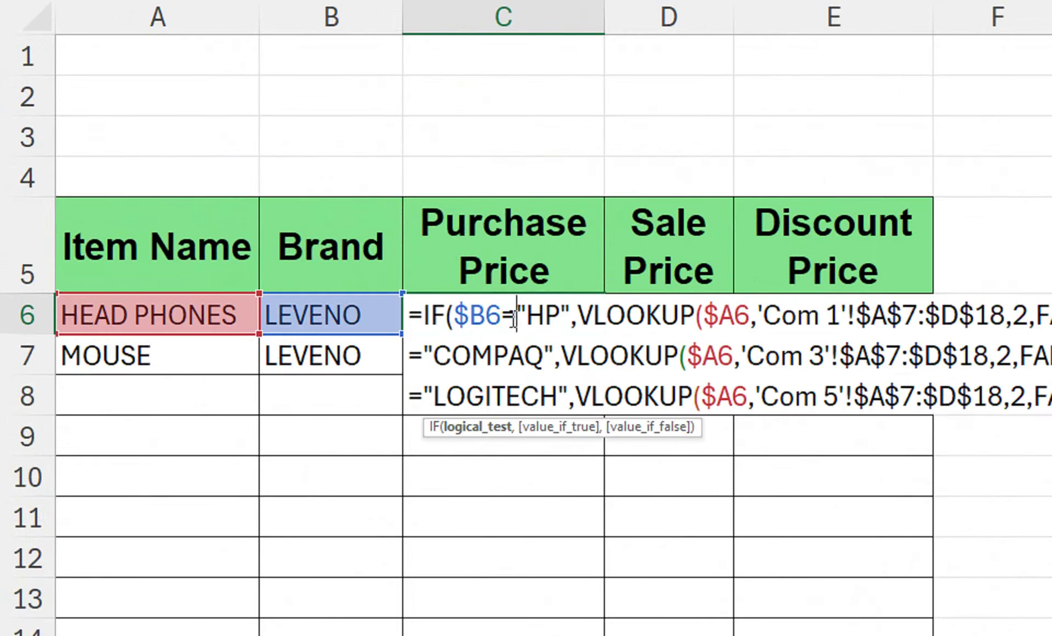
{"action": "key", "text": "Return"}
- Enter the formula =COLUMN() in C4 above the Purchase Price header
{"action": "left_click", "coordinate": [515, 170]}
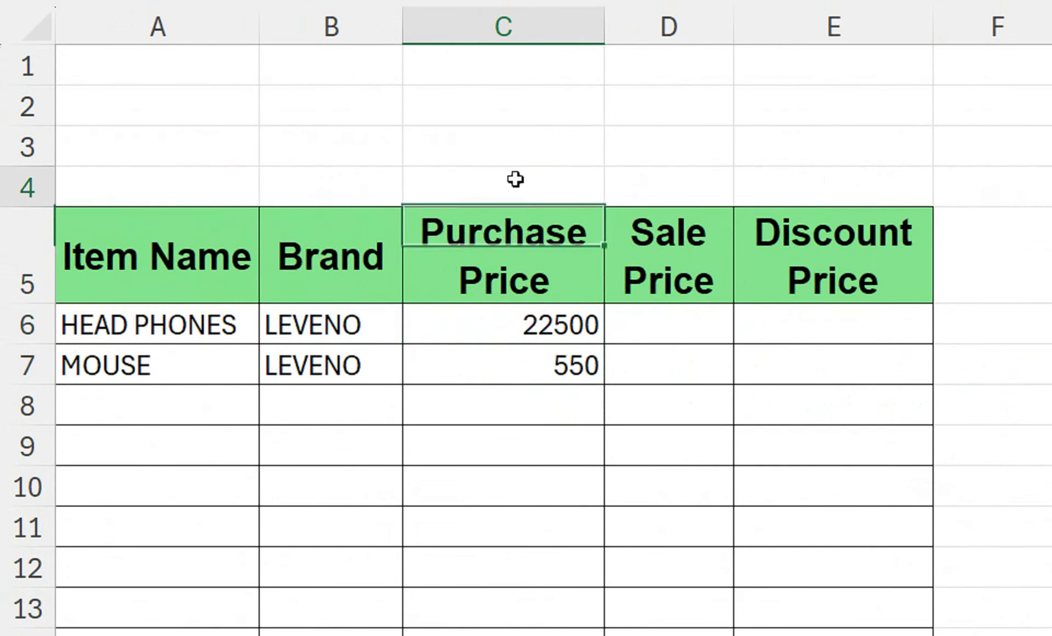
{"action": "type", "text": "=CO"}
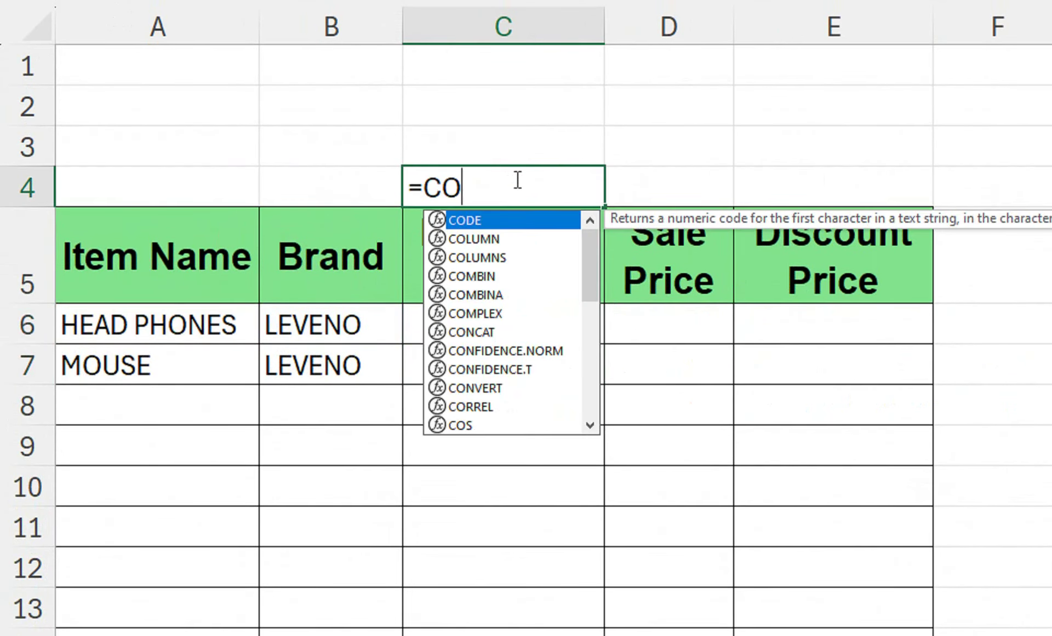
{"action": "type", "text": "UMN()"}
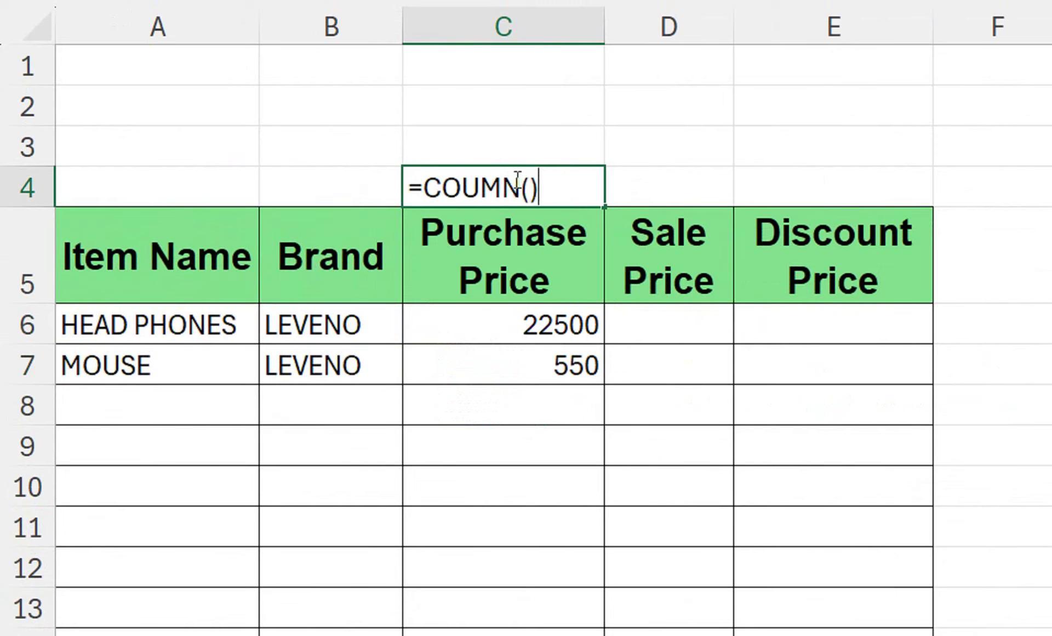
{"action": "key", "text": "Return"}
{"action": "double_click", "coordinate": [515, 186]}
{"action": "left_click", "coordinate": [469, 188]}
{"action": "type", "text": "L"}
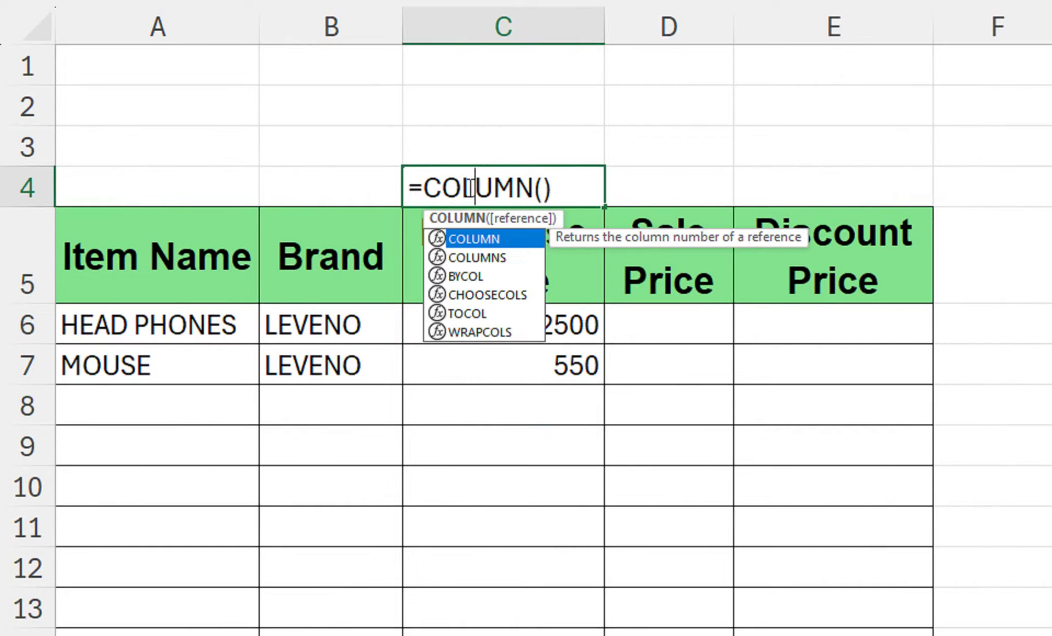
{"action": "key", "text": "Return"}
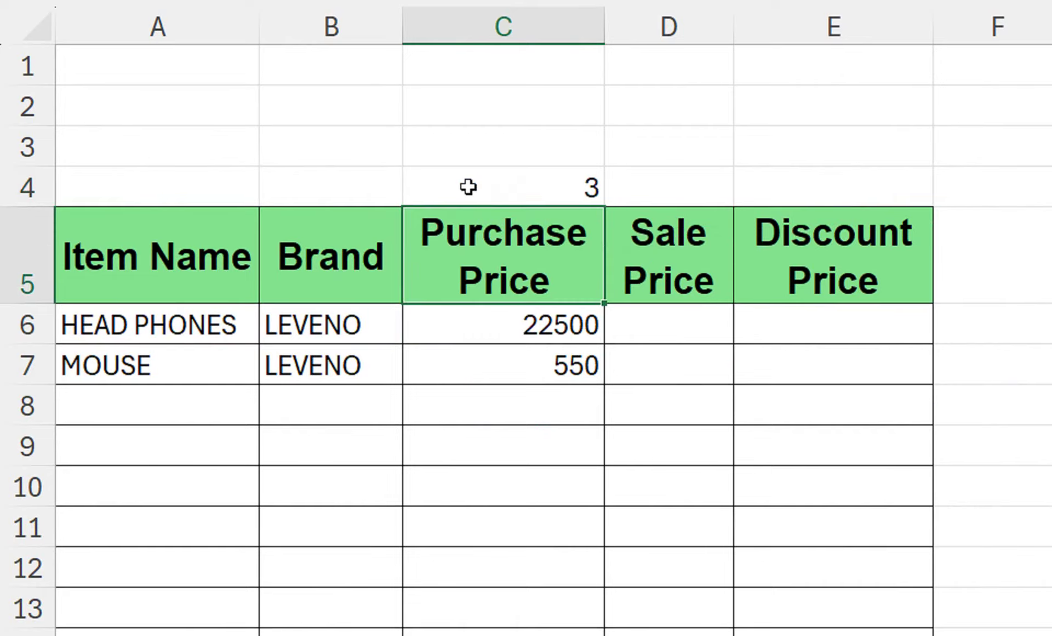
- Change the C4 formula to =COLUMN()-1
{"action": "left_click", "coordinate": [469, 186]}
{"action": "left_click", "coordinate": [494, 329]}
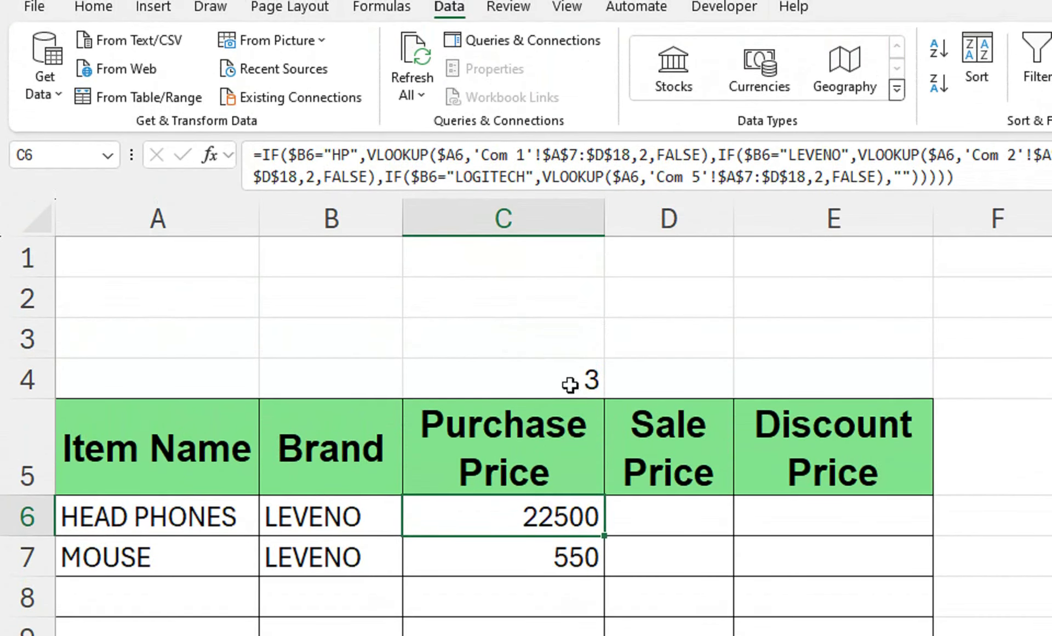
{"action": "double_click", "coordinate": [569, 385]}
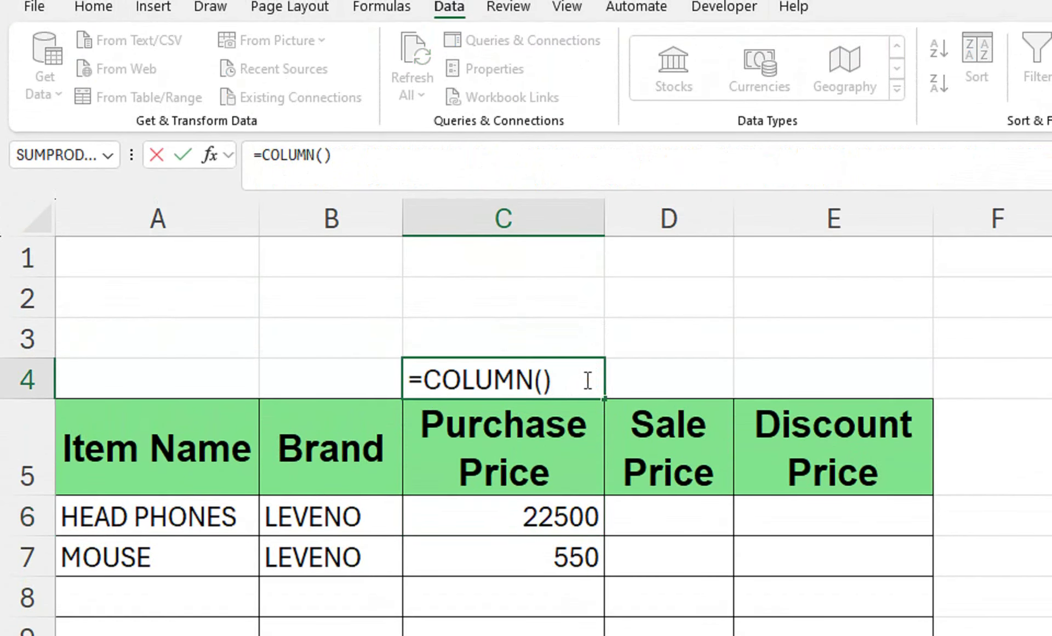
{"action": "type", "text": "-1"}
{"action": "key", "text": "Return"}
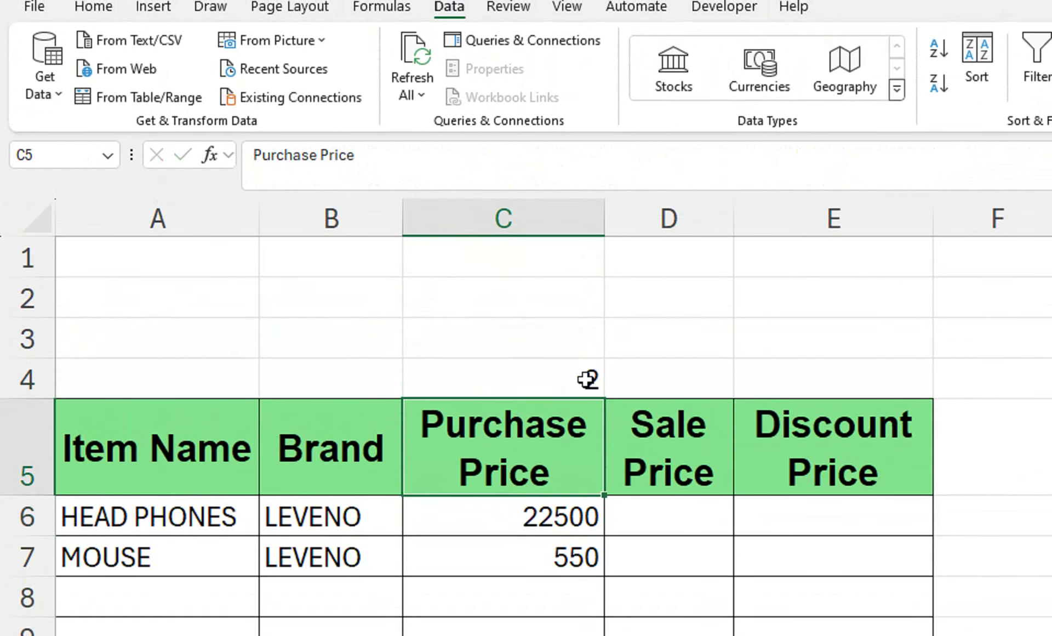
- Fill the C4 formula across to E4, and clear the three test cells C4:E4
{"action": "left_click", "coordinate": [587, 379]}
{"action": "left_click_drag", "start_coordinate": [638, 395], "coordinate": [910, 390]}
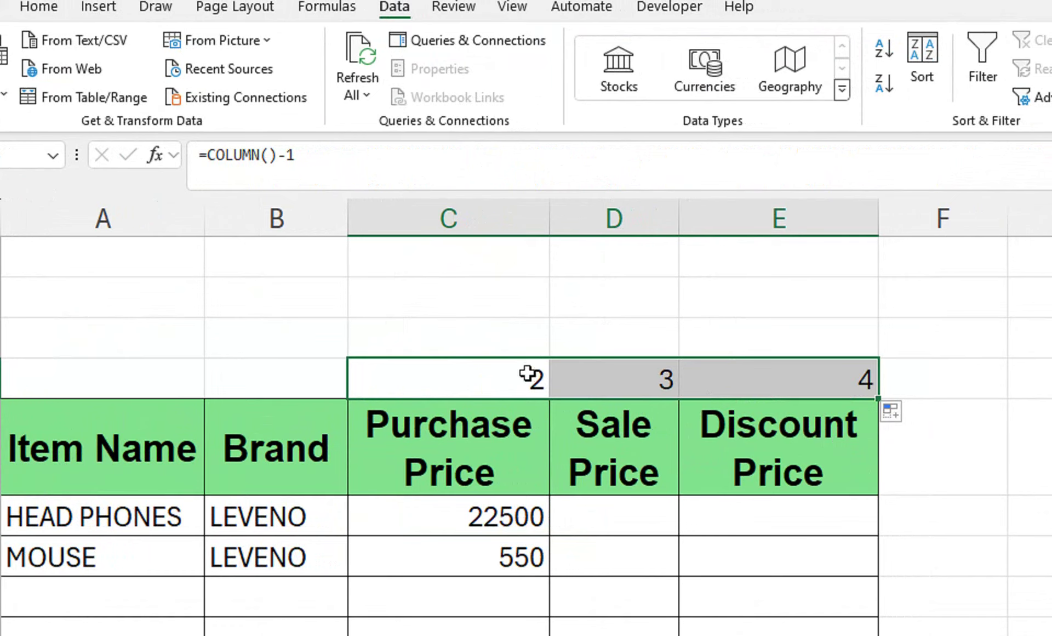
{"action": "left_click_drag", "start_coordinate": [528, 371], "coordinate": [814, 364]}
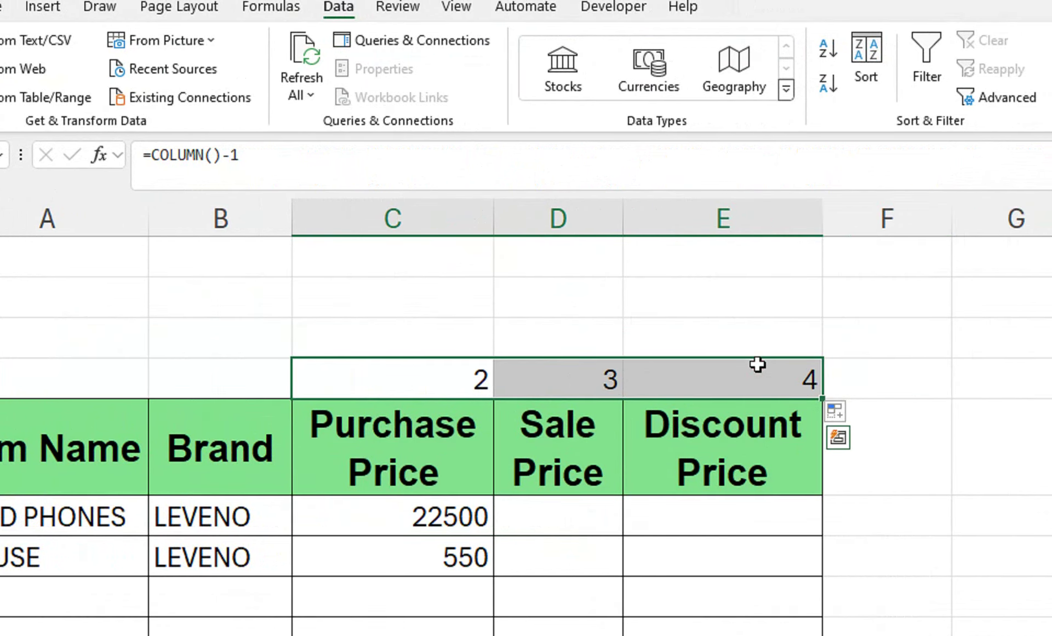
{"action": "key", "text": "Delete"}
- Replace the column index in the Com 1 VLOOKUP of the C6 formula with COLUMN()-1
{"action": "left_click", "coordinate": [453, 514]}
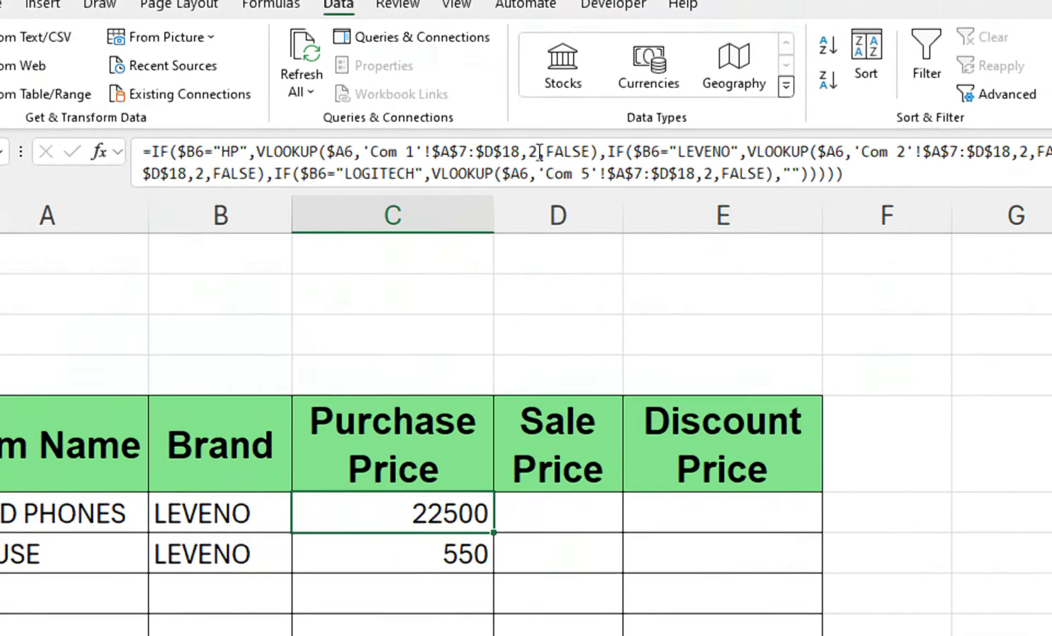
{"action": "double_click", "coordinate": [531, 122]}
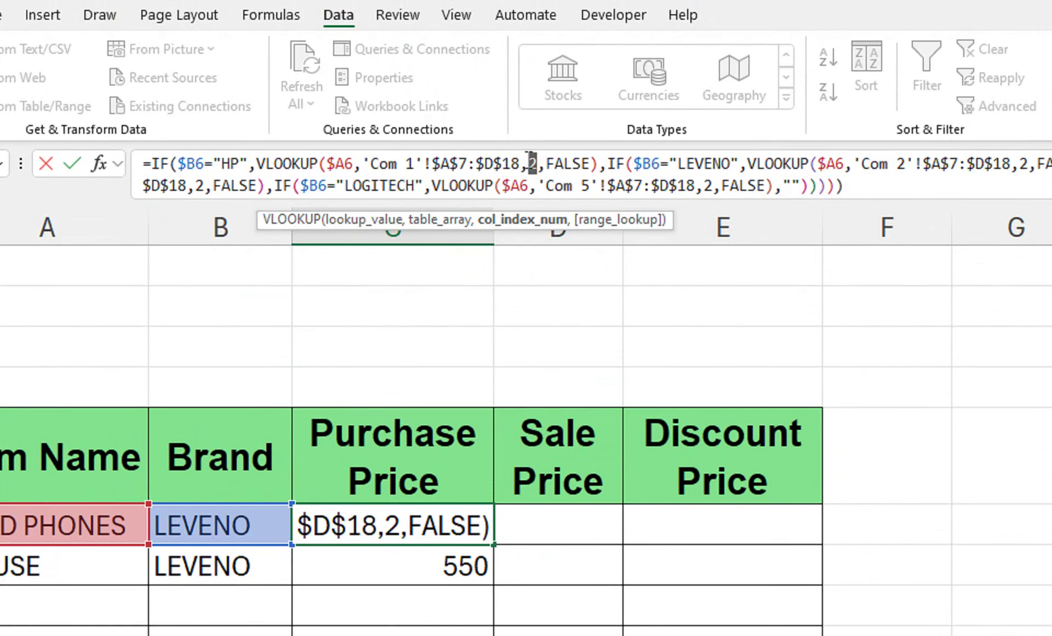
{"action": "type", "text": "COL"}
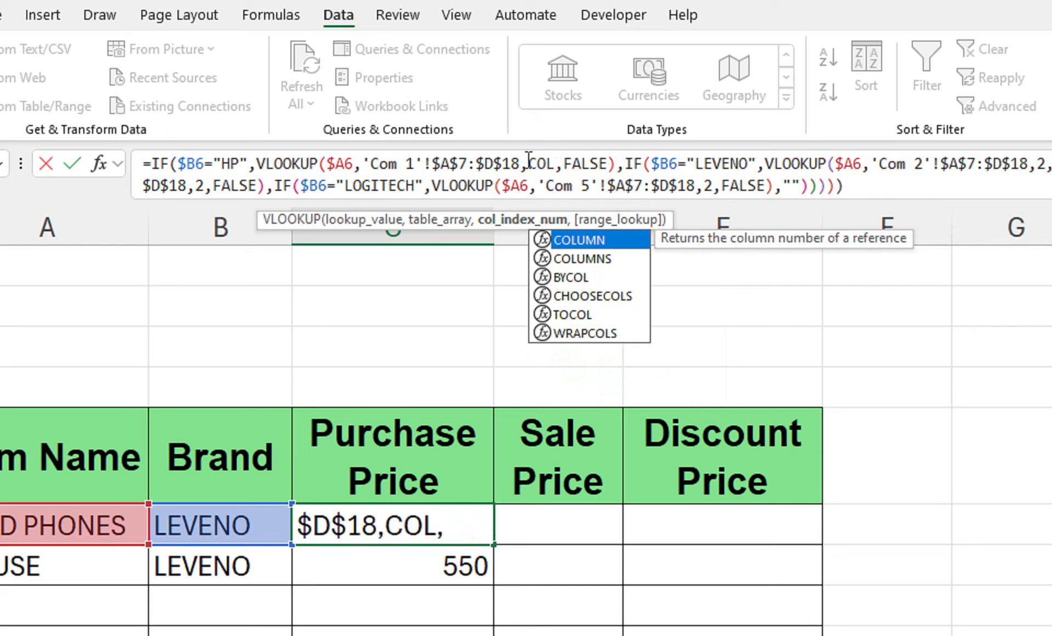
{"action": "type", "text": "UMN("}
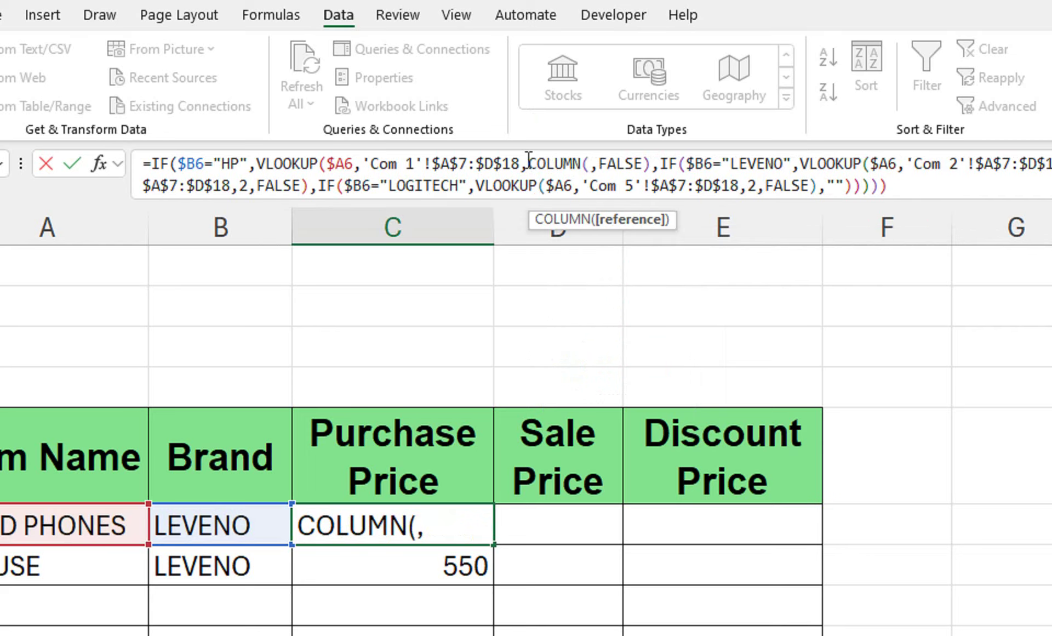
{"action": "type", "text": ")-1"}
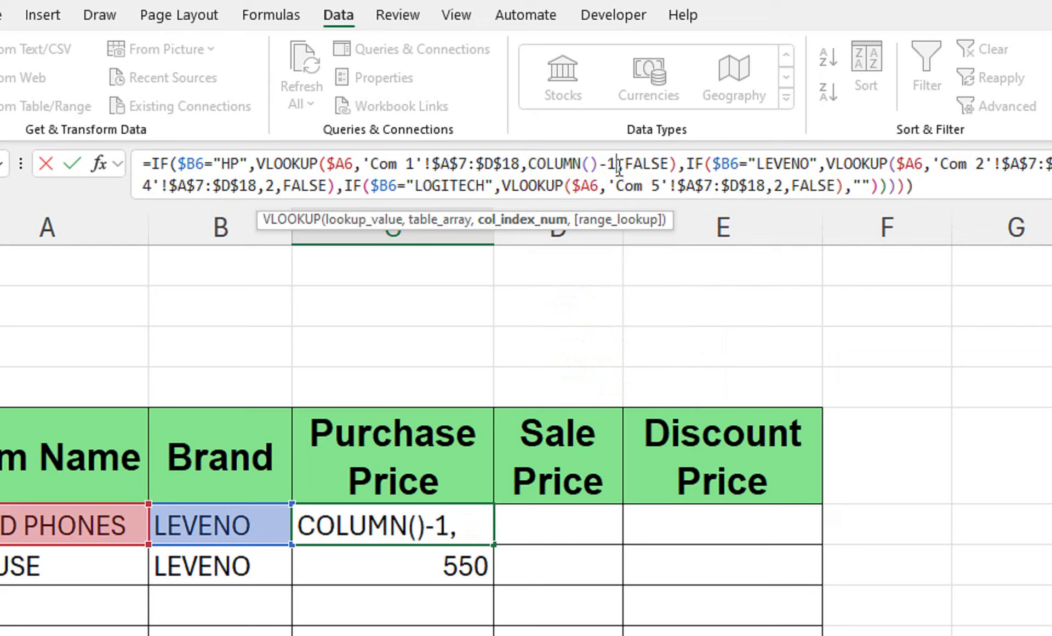
- Replace the column index with COLUMN()-1 in the Com 2 and Com 3 VLOOKUPs of the C6 formula
{"action": "left_click_drag", "start_coordinate": [617, 164], "coordinate": [555, 164]}
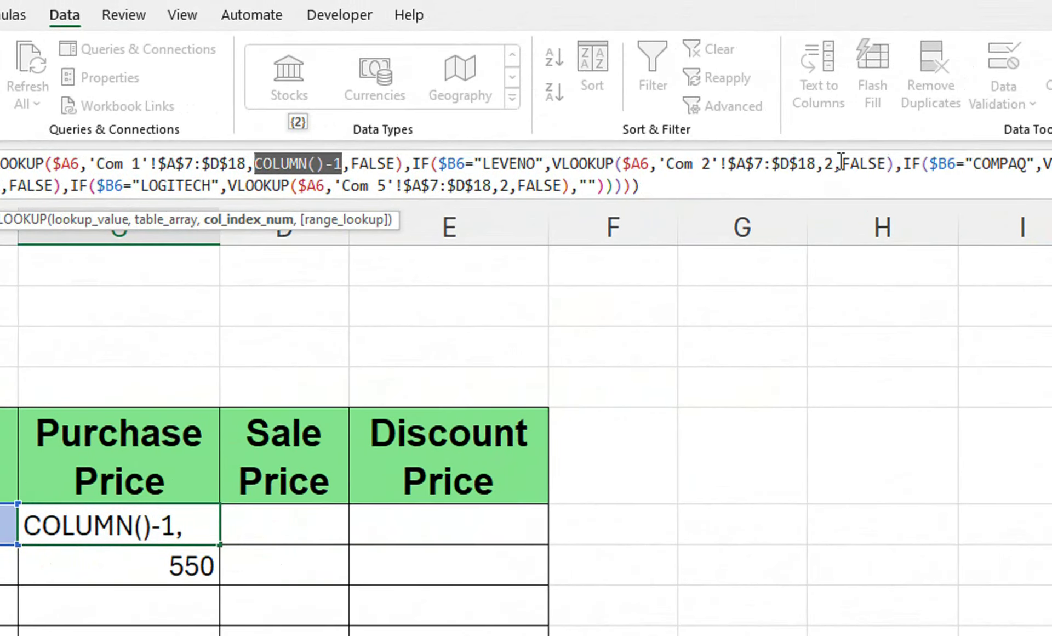
{"action": "left_click", "coordinate": [829, 163]}
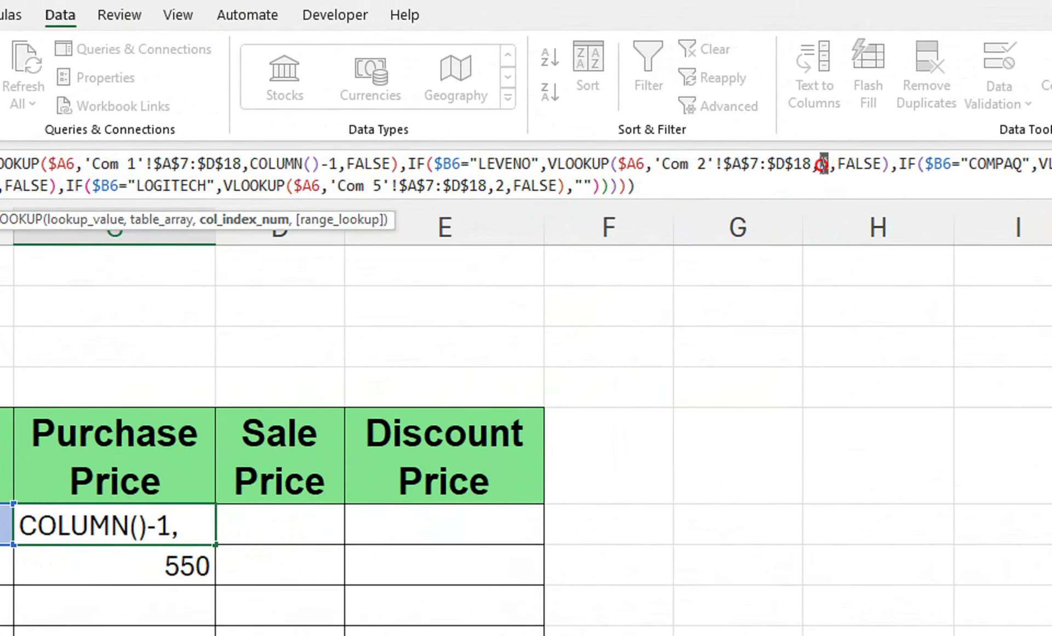
{"action": "type", "text": "COLUMN()-1"}
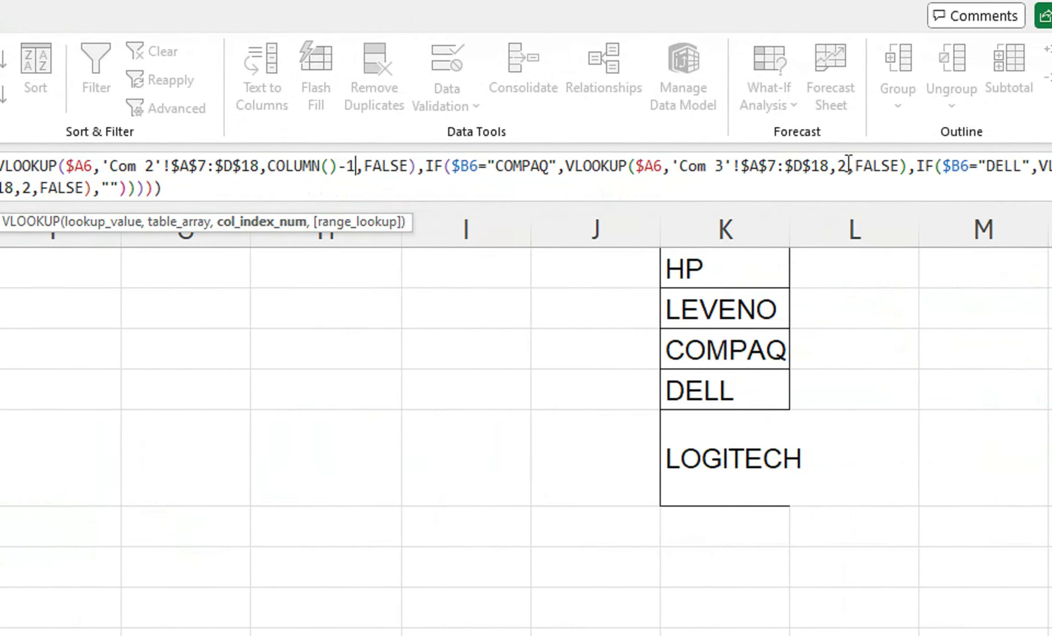
{"action": "double_click", "coordinate": [892, 163]}
{"action": "type", "text": "COLUMN()-1"}
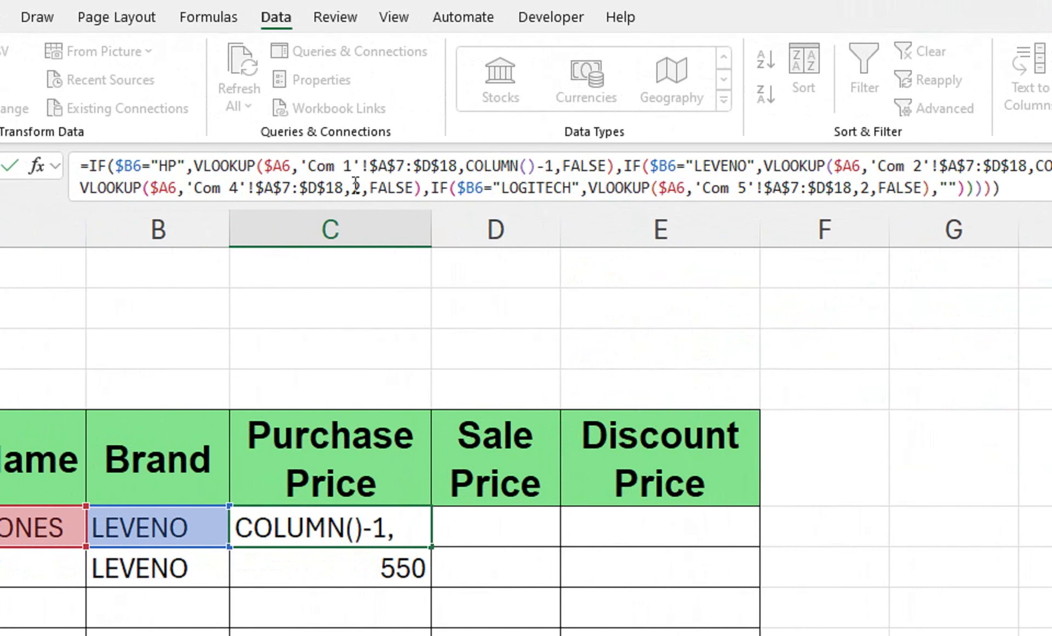
- Replace the column index with COLUMN()-1 in the Com 4 and Com 5 VLOOKUPs of the C6 formula
{"action": "double_click", "coordinate": [358, 187]}
{"action": "type", "text": "COLUMN()-1"}
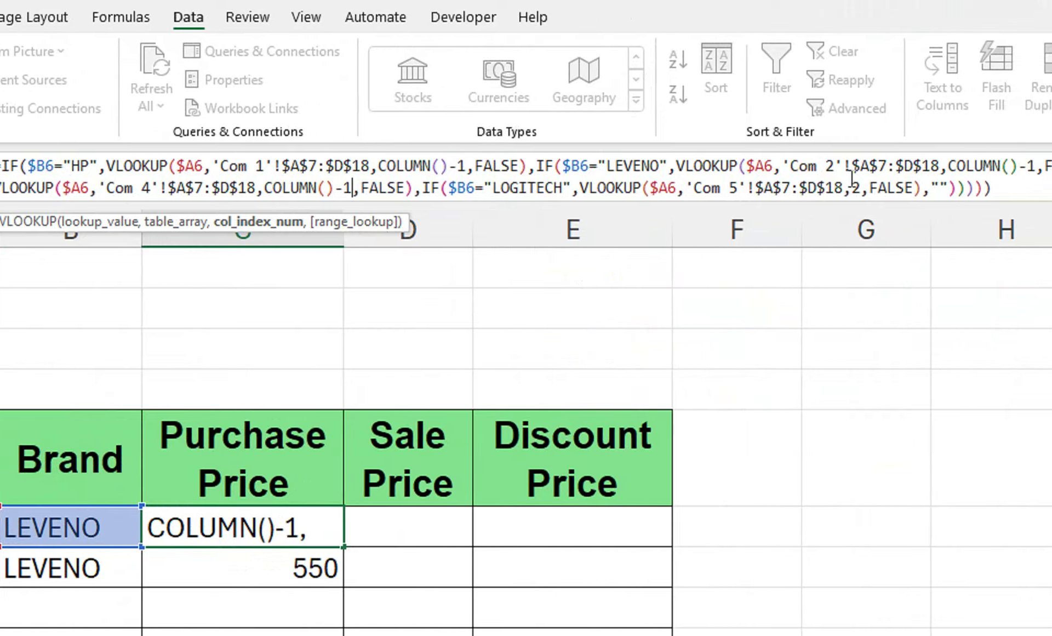
{"action": "double_click", "coordinate": [944, 188]}
{"action": "type", "text": "COLUMN()-1"}
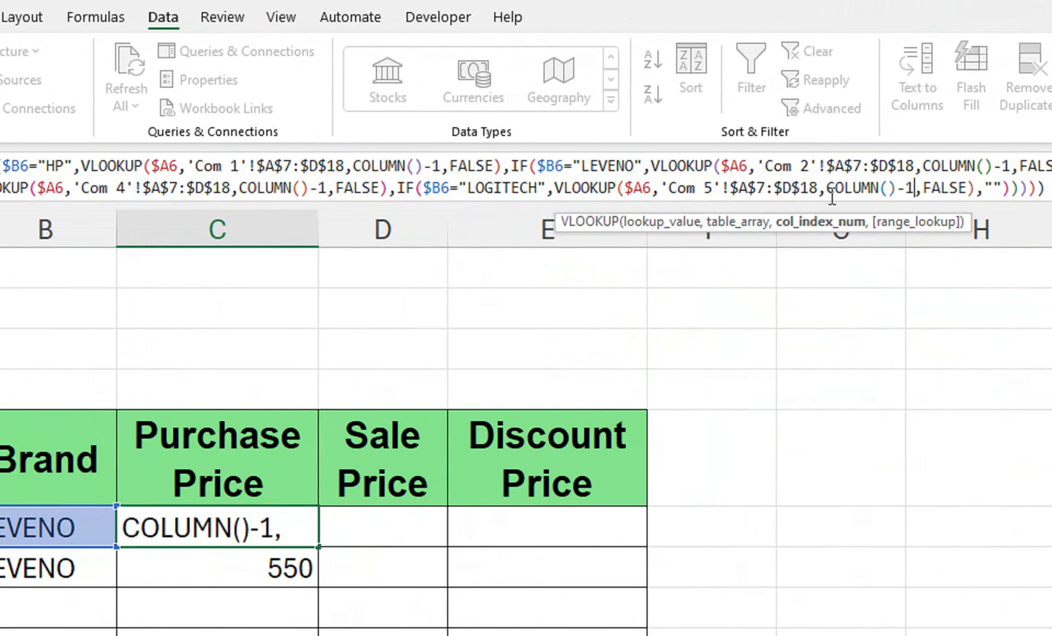
- Finish the C6 formula and fill it down the Purchase Price column and across the Sale Price and Discount Price columns
{"action": "key", "text": "Return"}
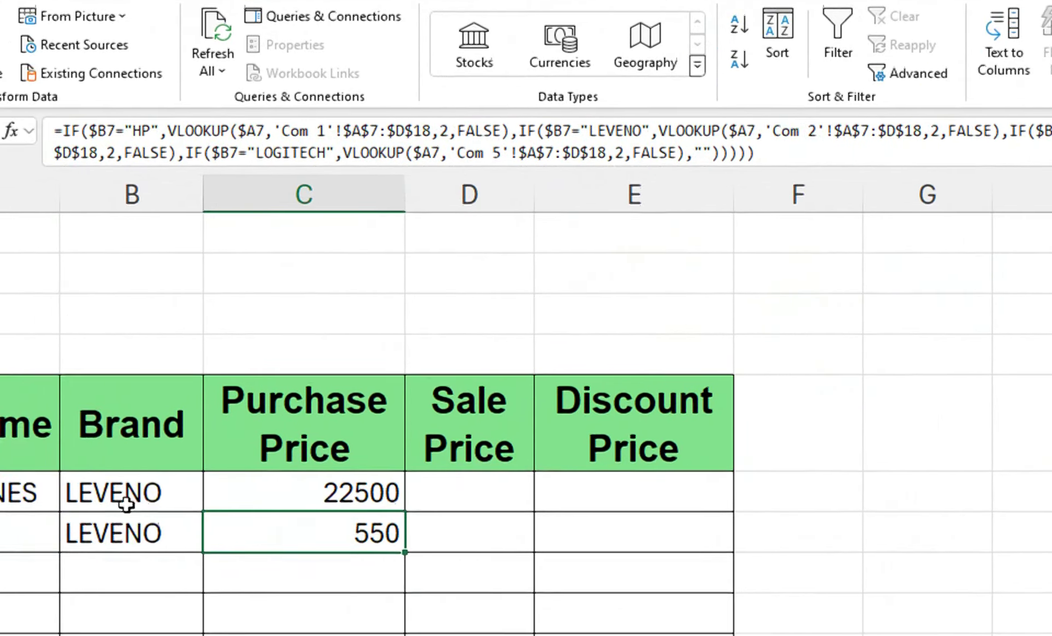
{"action": "left_click", "coordinate": [318, 495]}
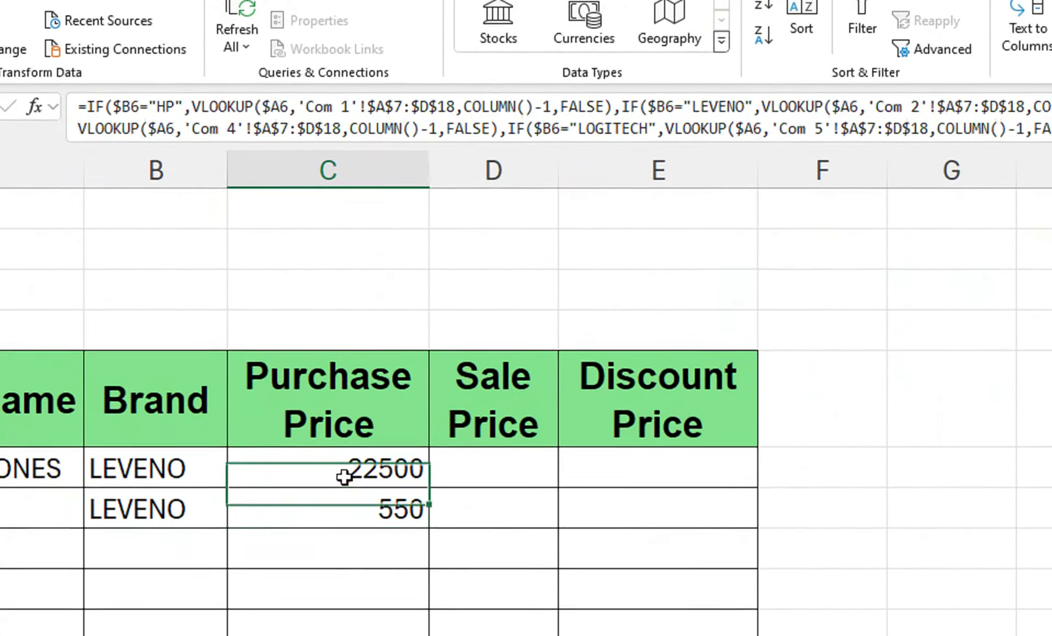
{"action": "double_click", "coordinate": [406, 513]}
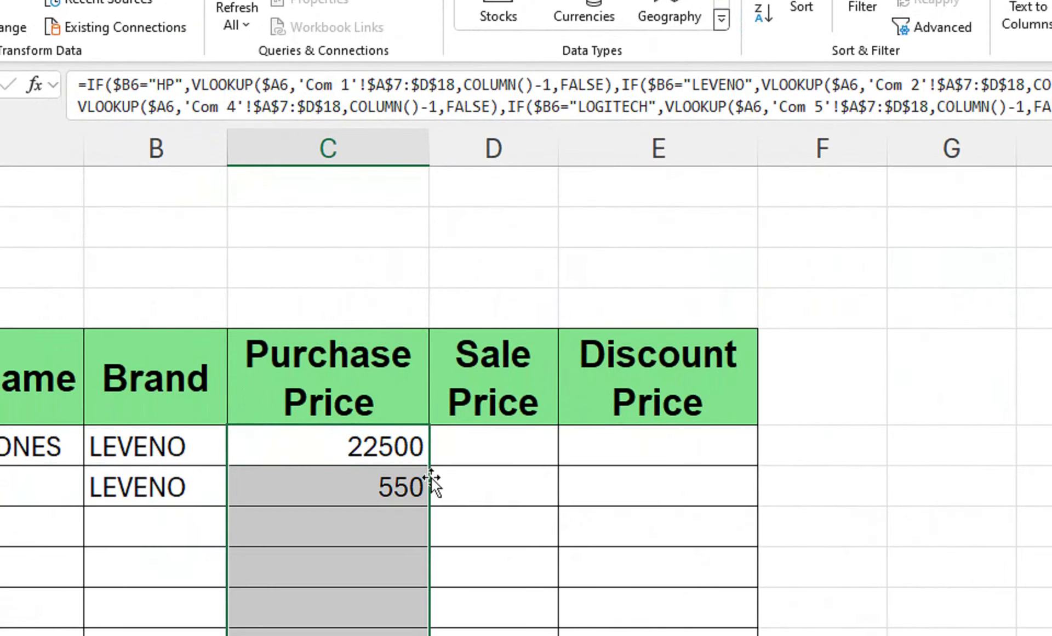
{"action": "key", "text": "shift+Right"}
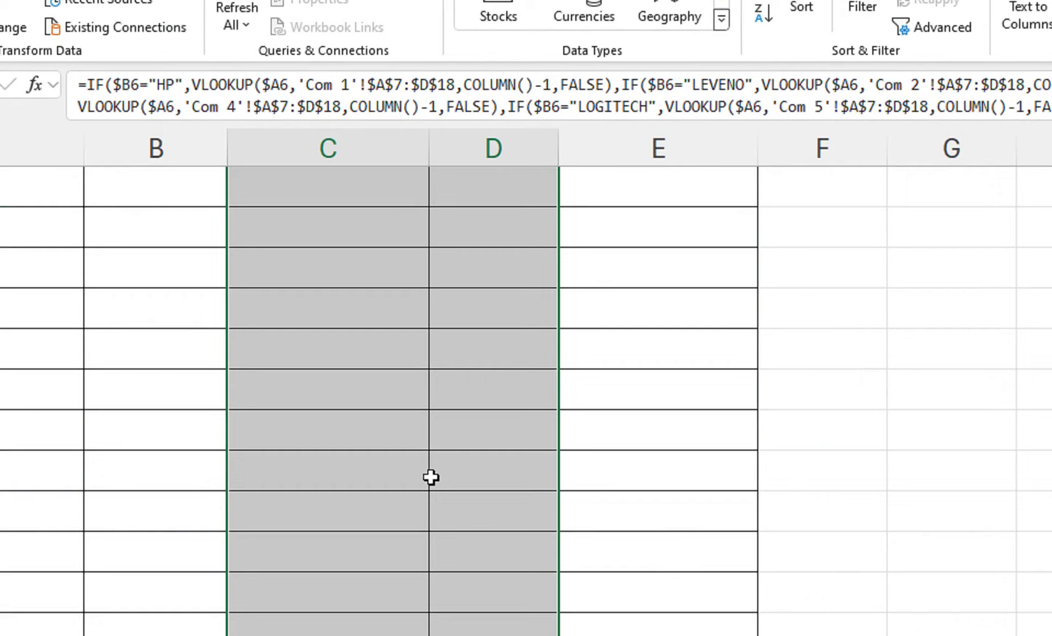
{"action": "key", "text": "shift+Right"}
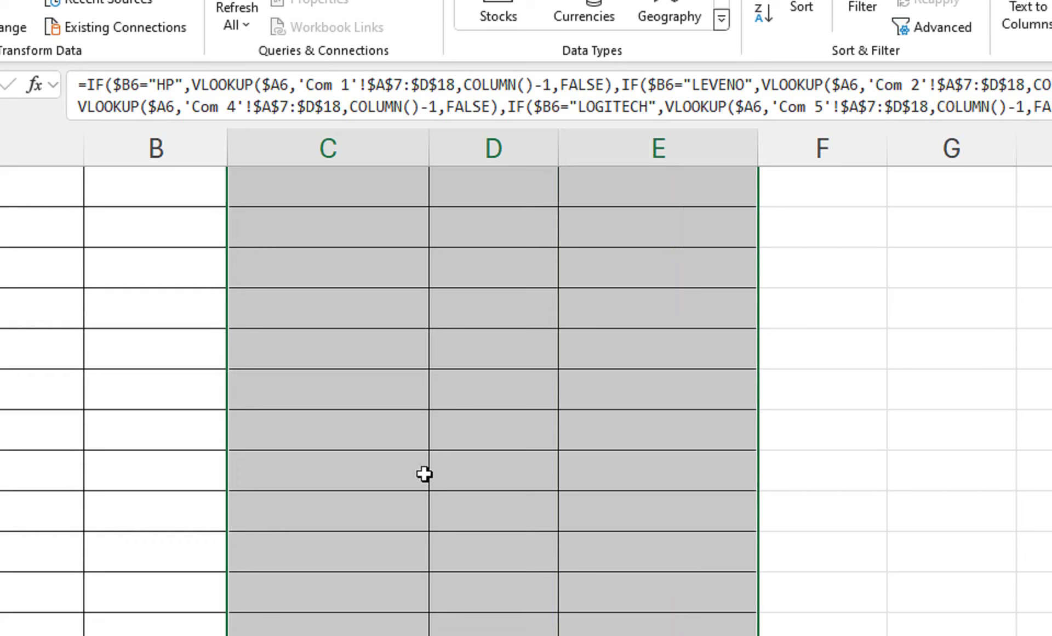
{"action": "left_click_drag", "start_coordinate": [596, 316], "coordinate": [594, 98]}
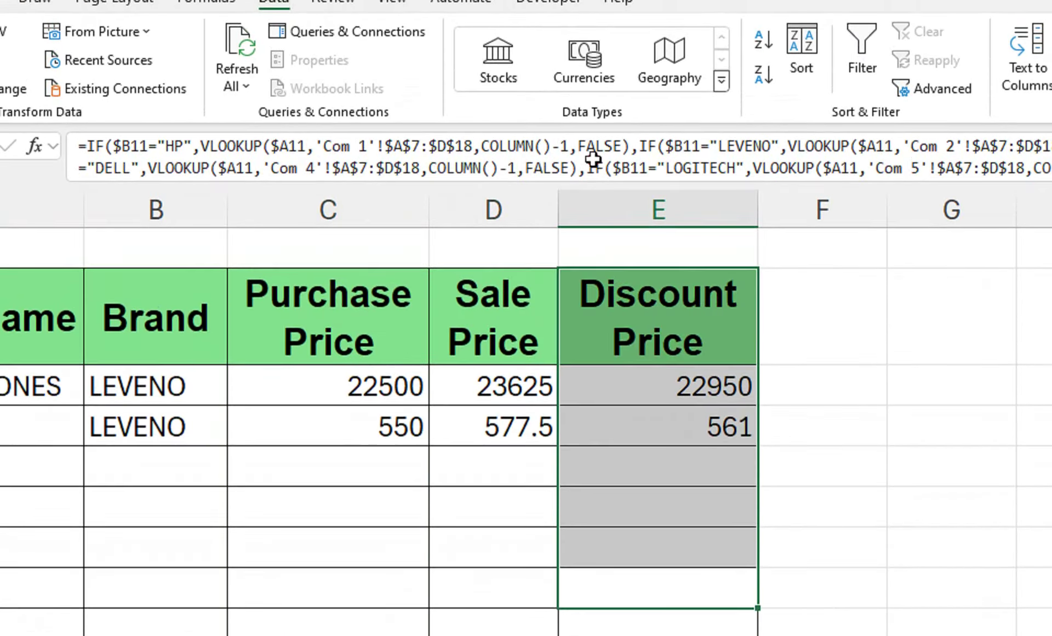
- Change the brand of the MOUSE row in cell B7 to HP
{"action": "left_click", "coordinate": [359, 425]}
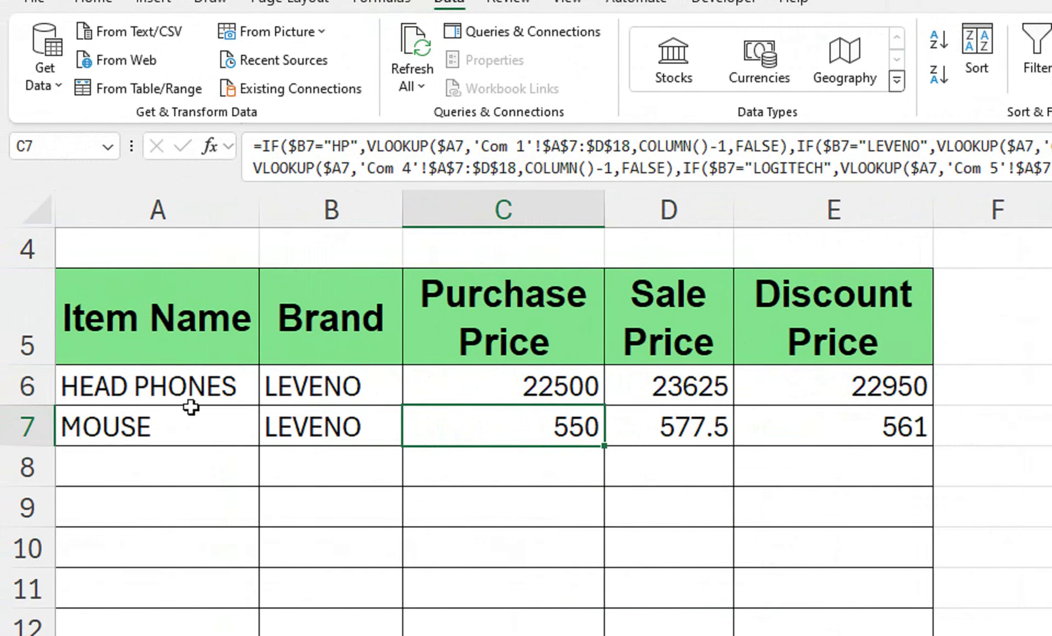
{"action": "left_click", "coordinate": [345, 422]}
{"action": "left_click", "coordinate": [413, 436]}
{"action": "left_click", "coordinate": [369, 454]}
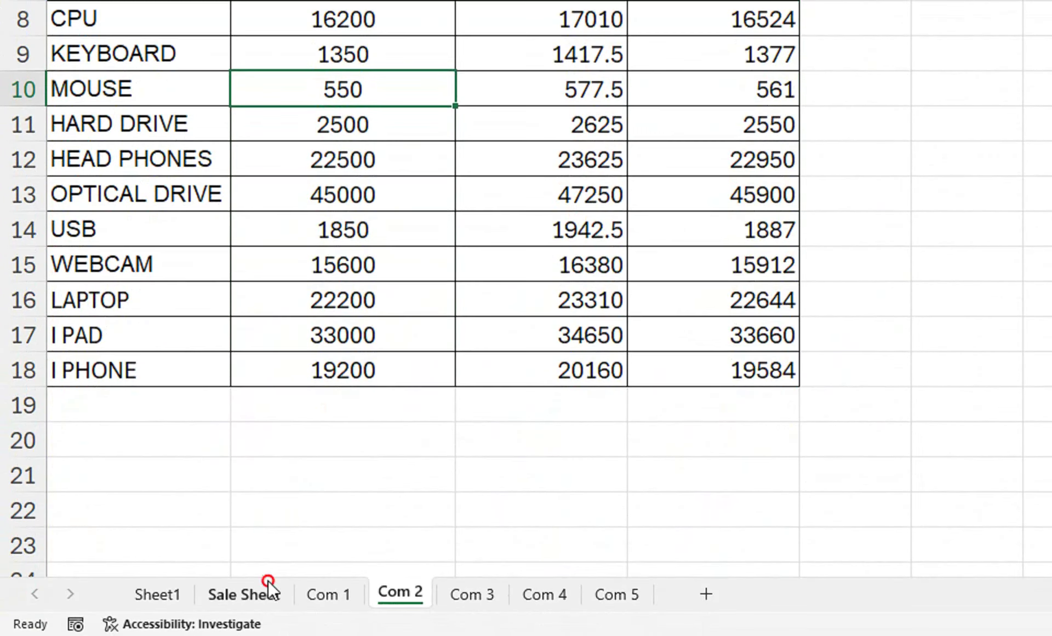
- Compare the HP mouse prices on the Sale Sheet with the MOUSE row on the Com 1 sheet
{"action": "left_click", "coordinate": [265, 582]}
{"action": "left_click", "coordinate": [815, 33]}
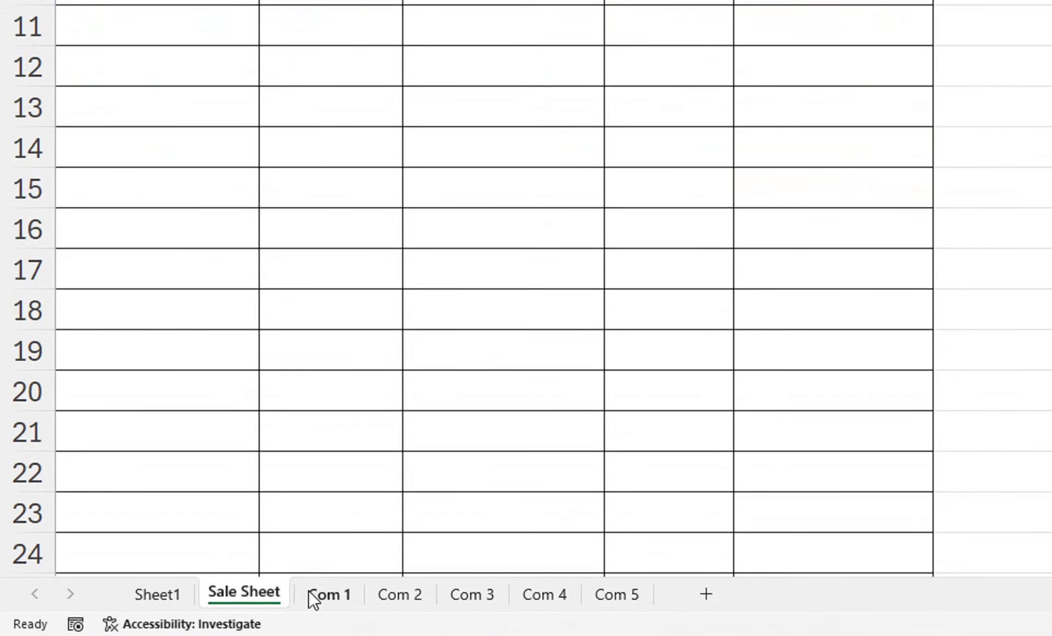
{"action": "left_click", "coordinate": [310, 595]}
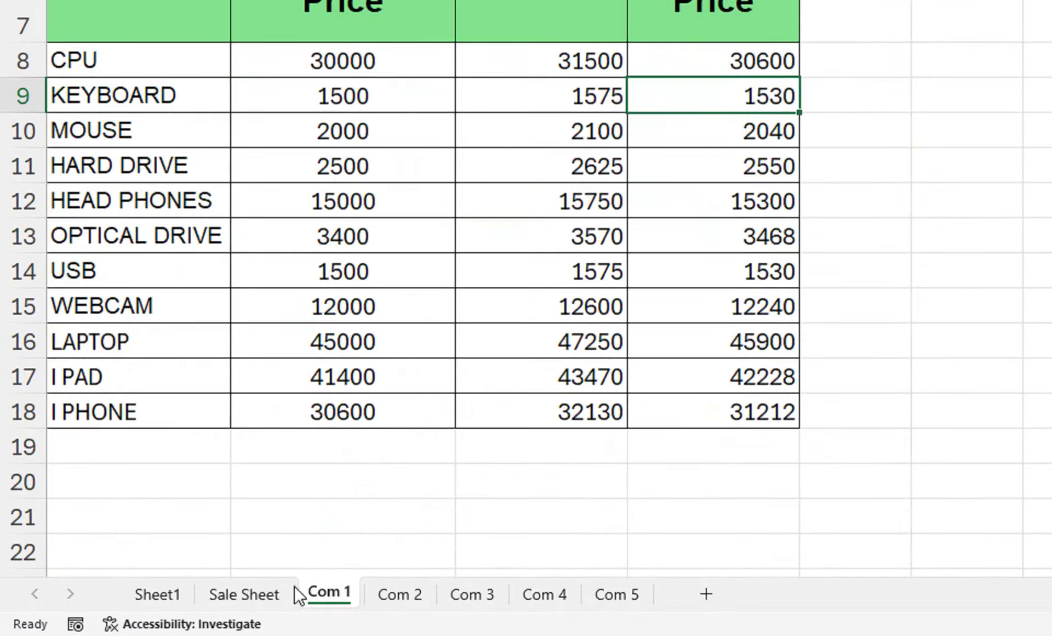
{"action": "left_click", "coordinate": [274, 593]}
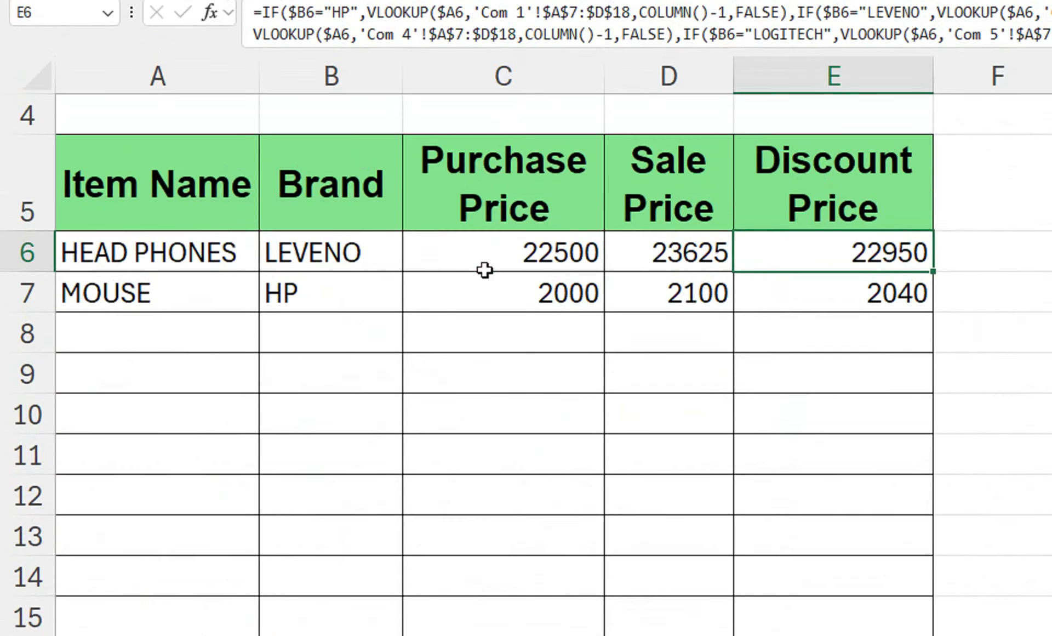
- Choose WEBCAM as the item in A8 and LOGITECH as its brand in B8
{"action": "left_click_drag", "start_coordinate": [485, 257], "coordinate": [482, 3]}
{"action": "left_click", "coordinate": [315, 414]}
{"action": "left_click", "coordinate": [203, 333]}
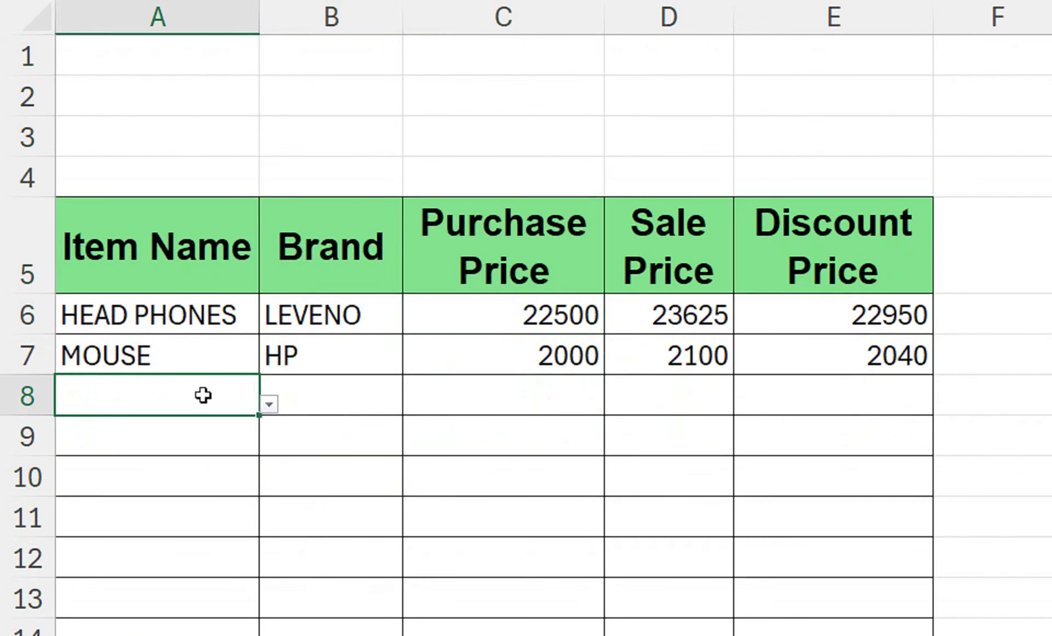
{"action": "left_click", "coordinate": [270, 405]}
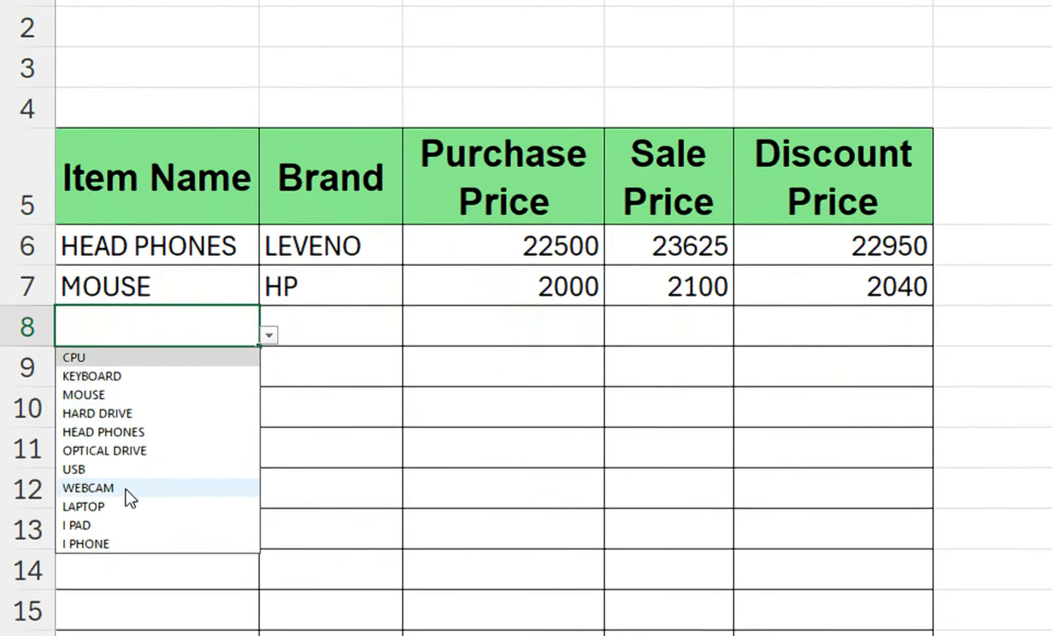
{"action": "left_click", "coordinate": [126, 488]}
{"action": "left_click", "coordinate": [376, 325]}
{"action": "left_click", "coordinate": [412, 334]}
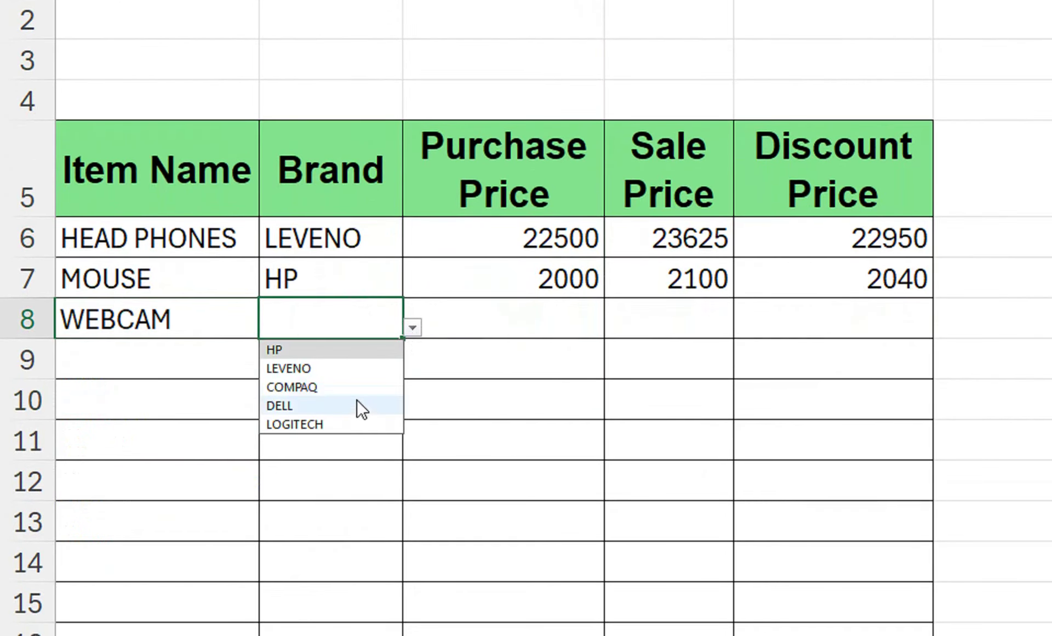
{"action": "left_click", "coordinate": [351, 424]}
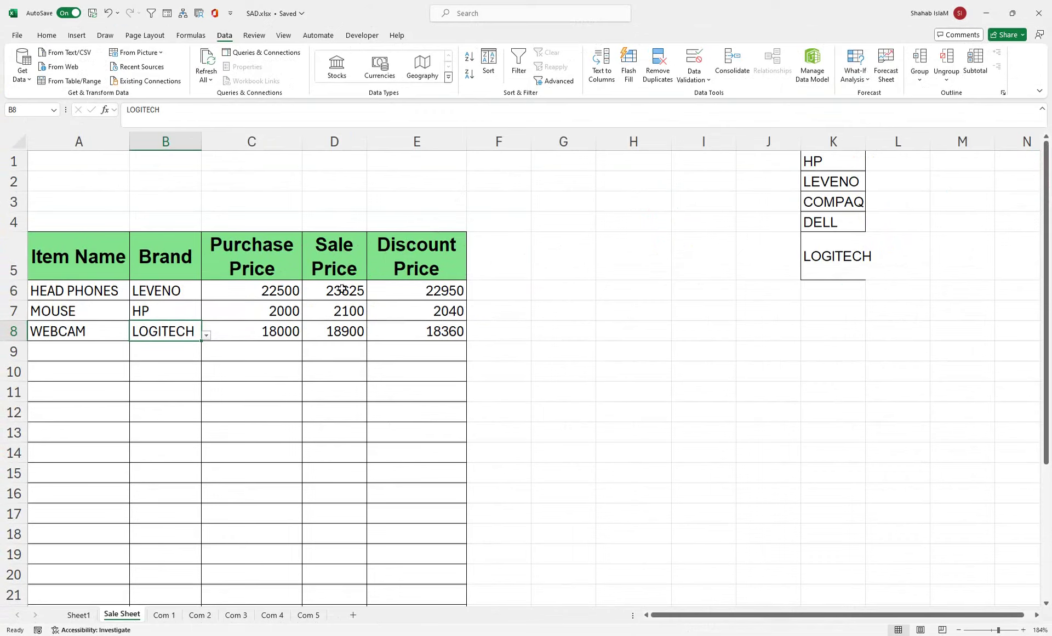
- Add a Quantity header in F5 and widen column F to fit it on one line
{"action": "left_click", "coordinate": [505, 268]}
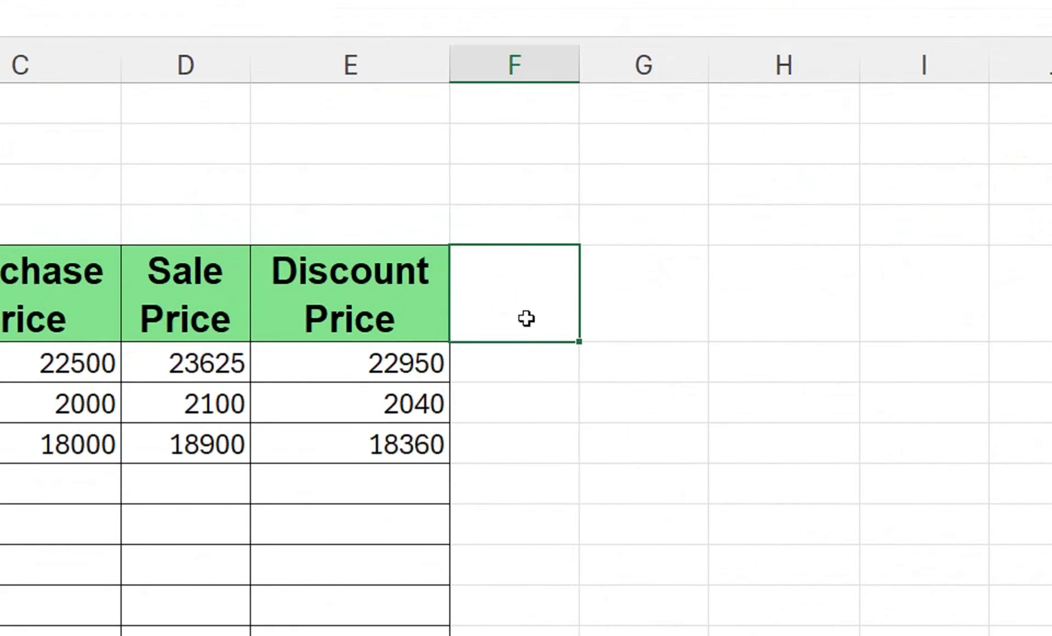
{"action": "type", "text": "qU"}
{"action": "type", "text": "ANTITY"}
{"action": "key", "text": "Tab"}
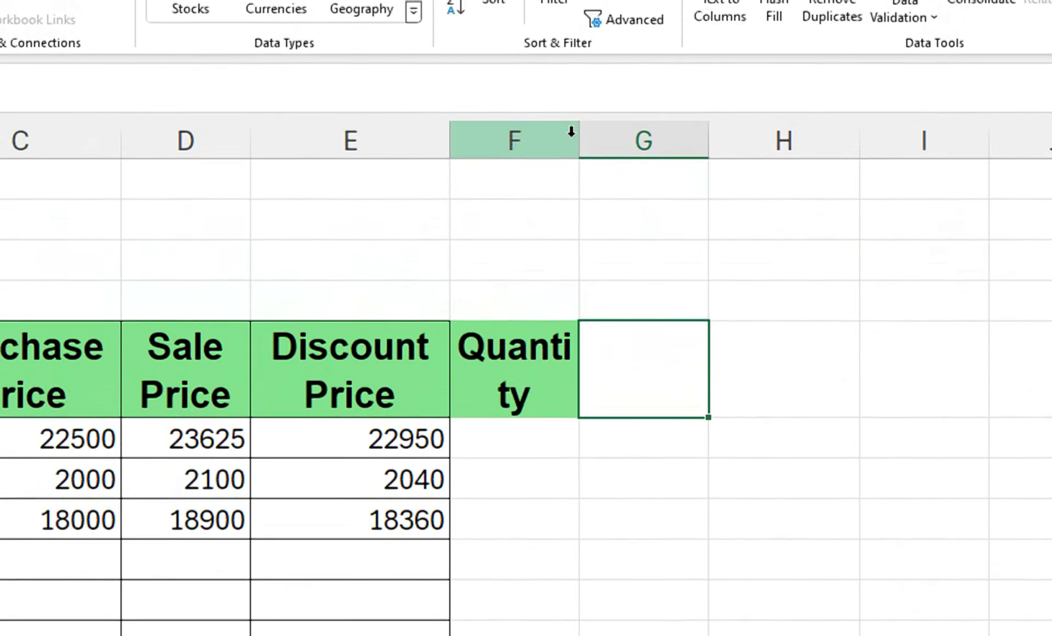
{"action": "left_click_drag", "start_coordinate": [579, 54], "coordinate": [631, 67]}
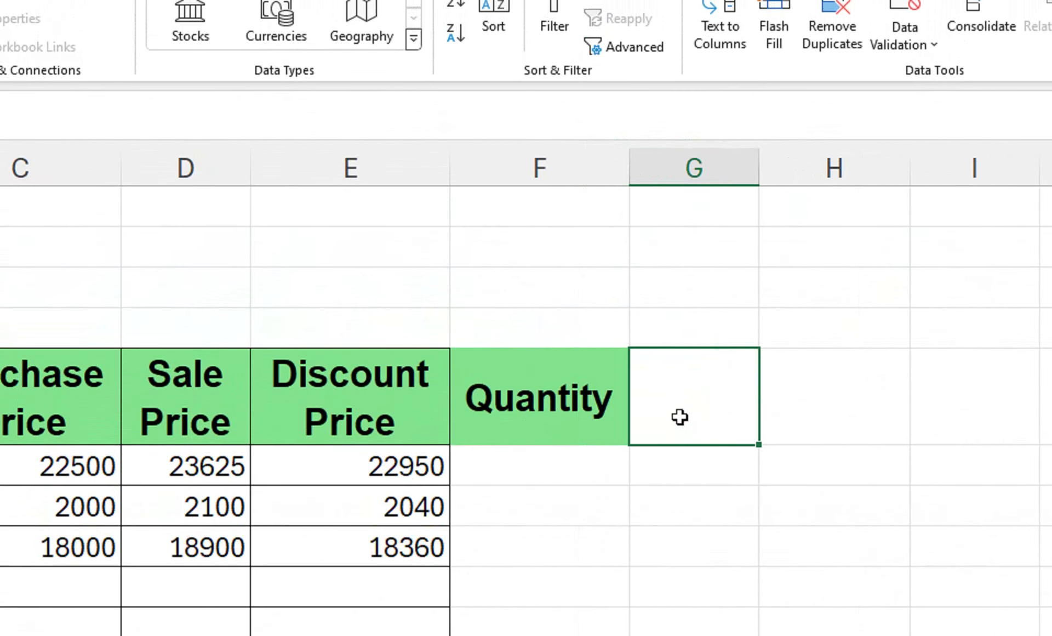
- Add a Net Amount header in G5 and widen columns F and G
{"action": "type", "text": "T"}
{"action": "key", "text": "BackSpace"}
{"action": "type", "text": "Net"}
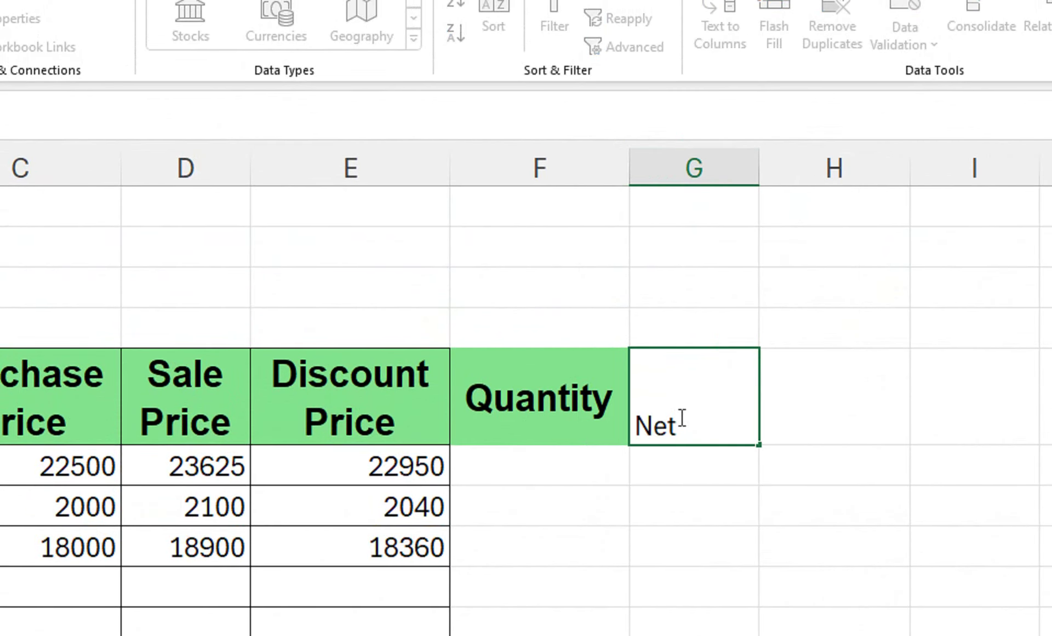
{"action": "type", "text": " Amount"}
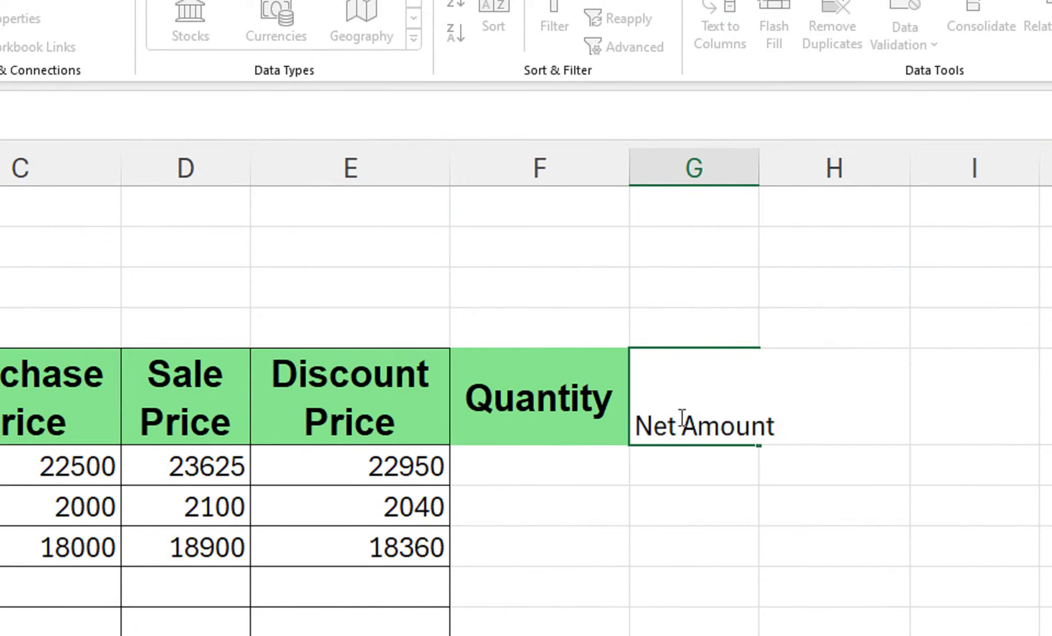
{"action": "key", "text": "Return"}
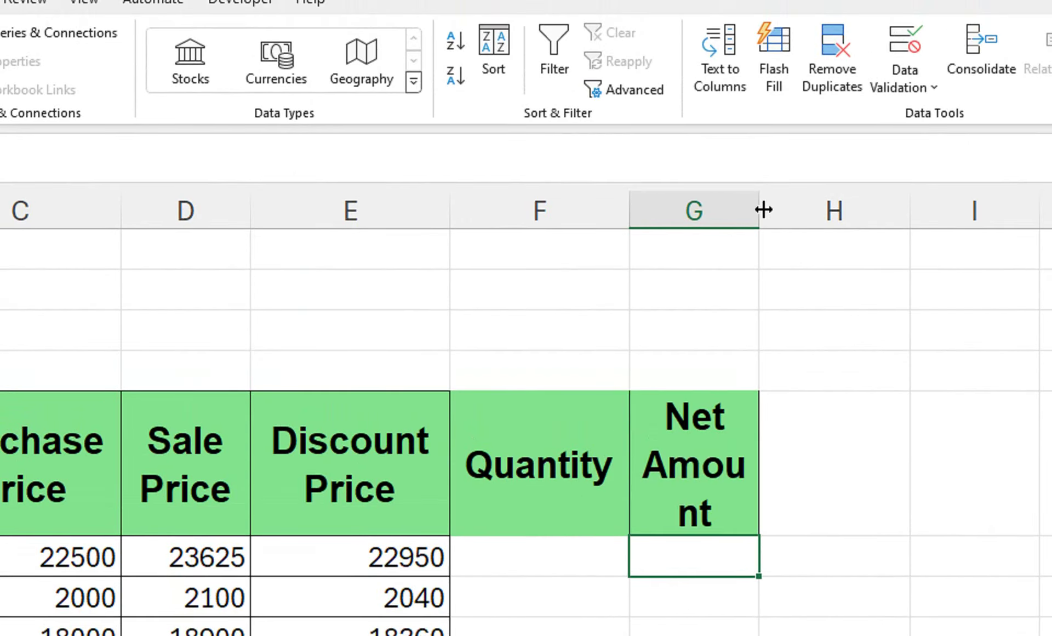
{"action": "left_click_drag", "start_coordinate": [761, 207], "coordinate": [781, 211]}
{"action": "left_click_drag", "start_coordinate": [630, 211], "coordinate": [658, 214]}
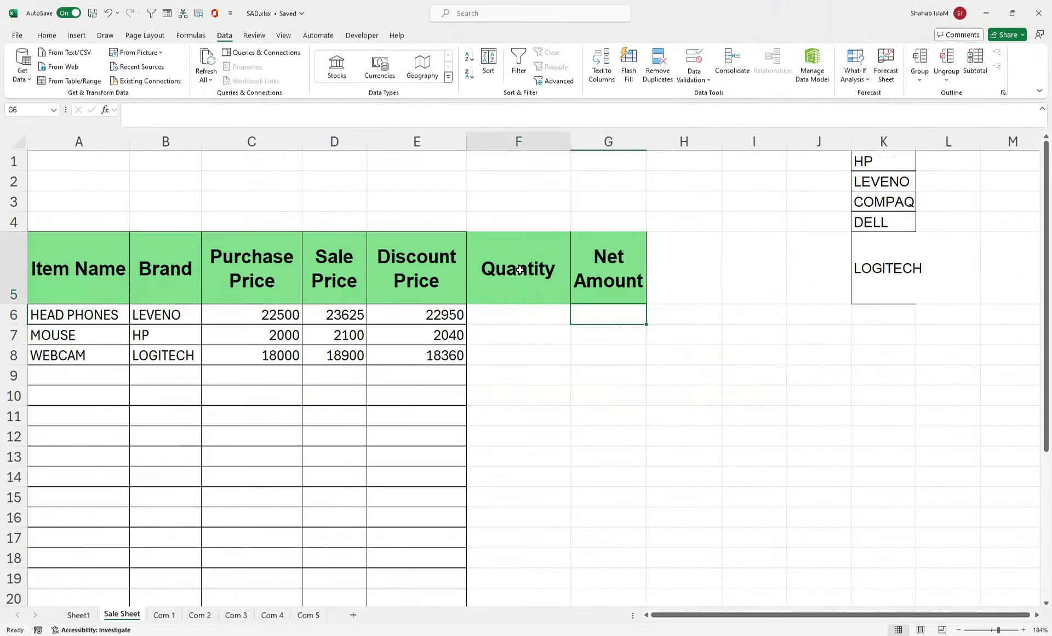
- Apply all borders to the Quantity and Net Amount columns in F5:G29
{"action": "left_click_drag", "start_coordinate": [556, 467], "coordinate": [739, 635]}
{"action": "mouse_move", "coordinate": [611, 574]}
{"action": "left_mouse_down"}
{"action": "mouse_move", "coordinate": [611, 589]}
{"action": "mouse_move", "coordinate": [610, 575]}
{"action": "left_mouse_up"}
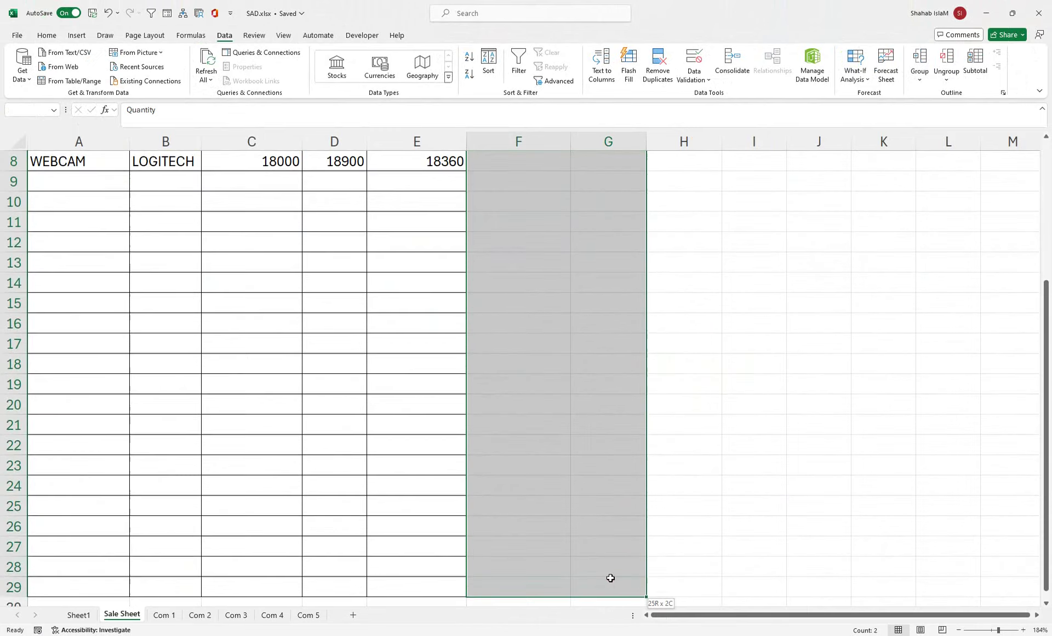
{"action": "left_click", "coordinate": [47, 35]}
{"action": "left_click", "coordinate": [167, 77]}
{"action": "scroll", "coordinate": [579, 266], "scroll_direction": "up", "scroll_amount": 3}
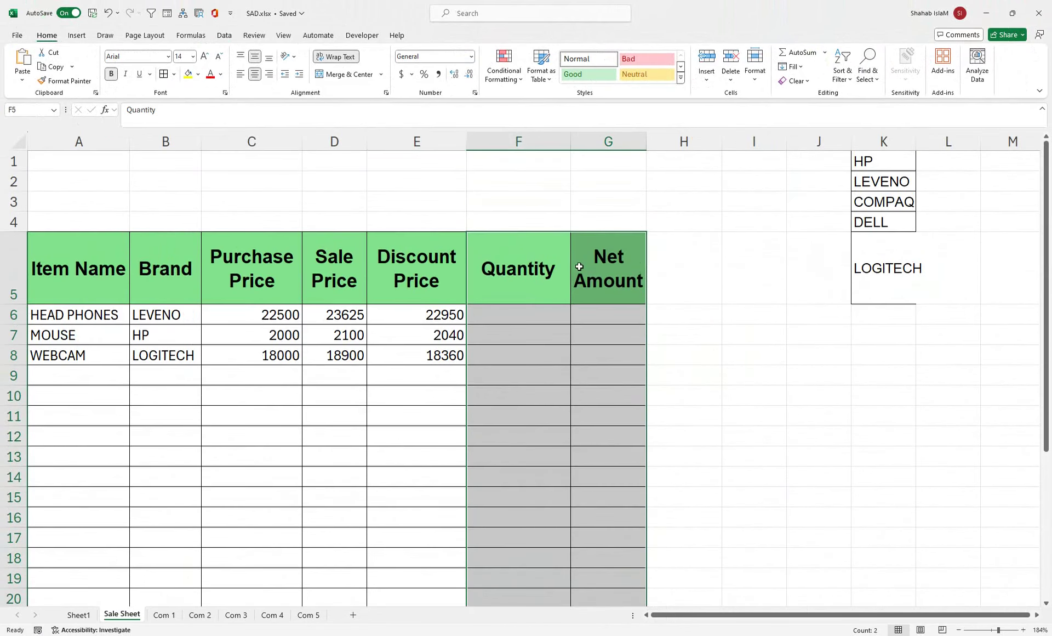
{"action": "left_click", "coordinate": [498, 315]}
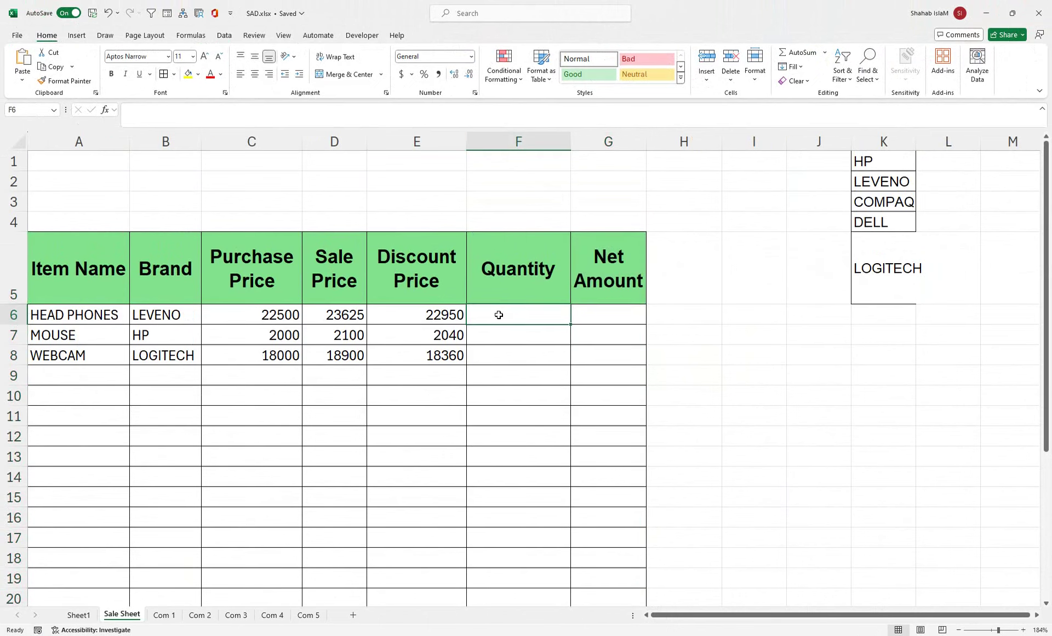
{"action": "type", "text": "="}
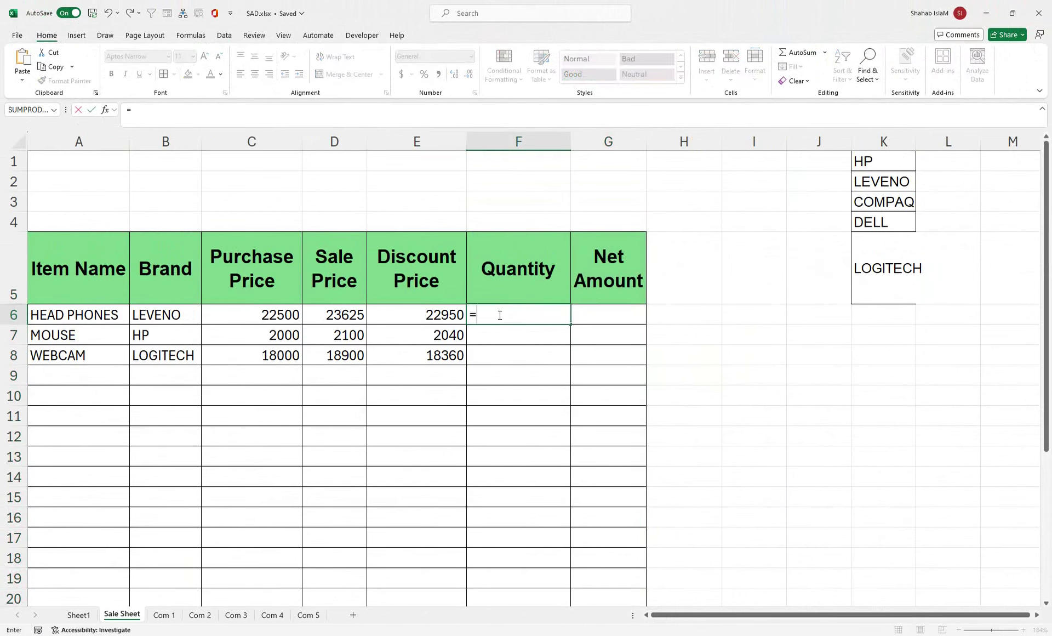
{"action": "key", "text": "BackSpace"}
{"action": "key", "text": "Tab"}
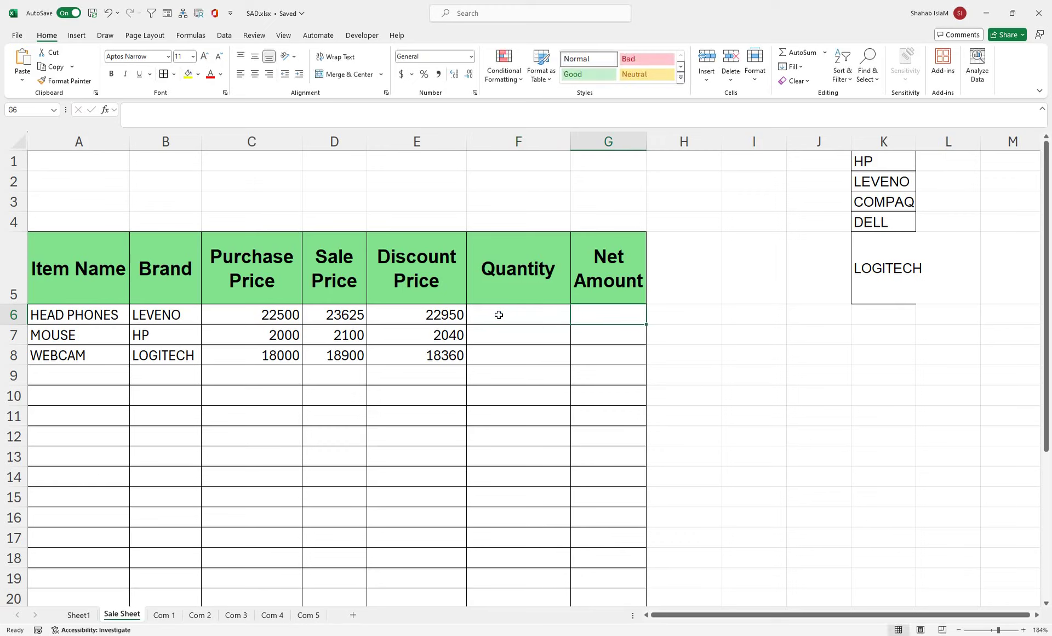
{"action": "type", "text": "="}
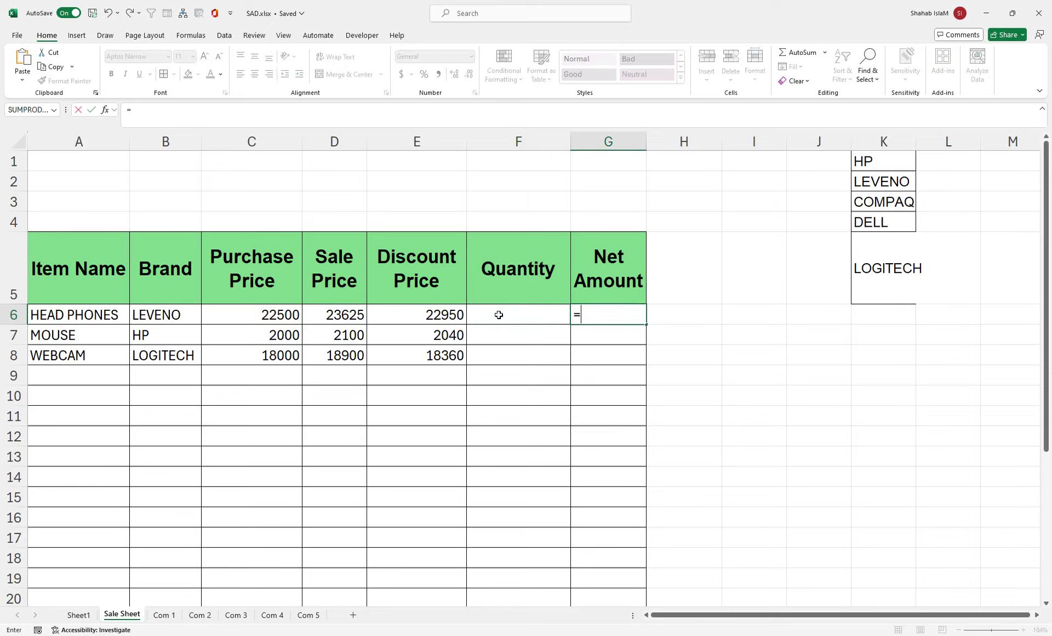
{"action": "key", "text": "BackSpace"}
- Insert a new column before Quantity and enter Category as its header in F5
{"action": "right_click", "coordinate": [514, 140]}
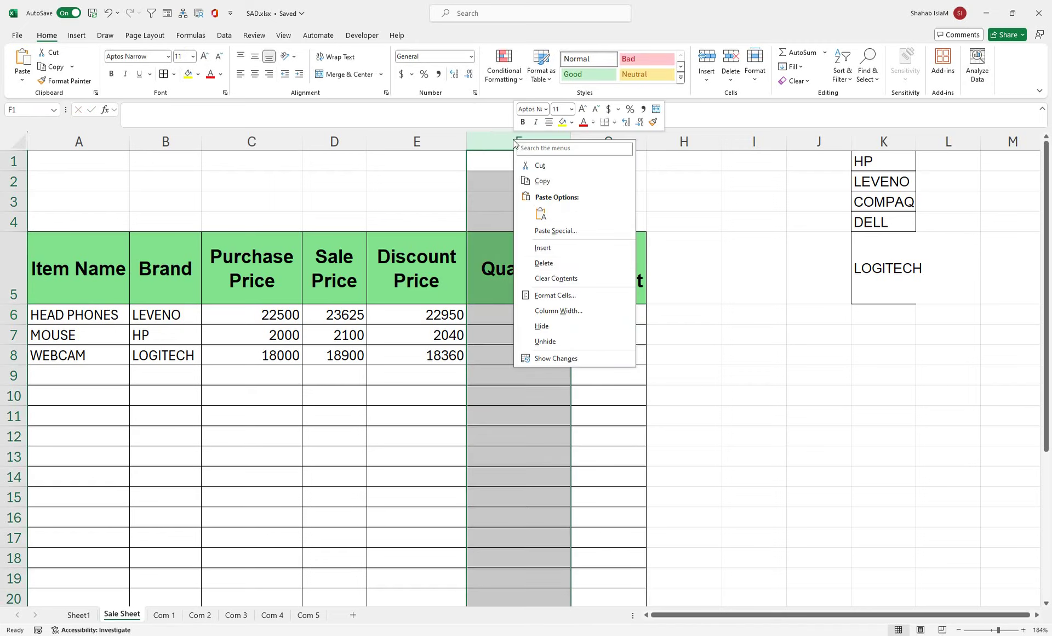
{"action": "left_click", "coordinate": [524, 247]}
{"action": "left_click", "coordinate": [505, 270]}
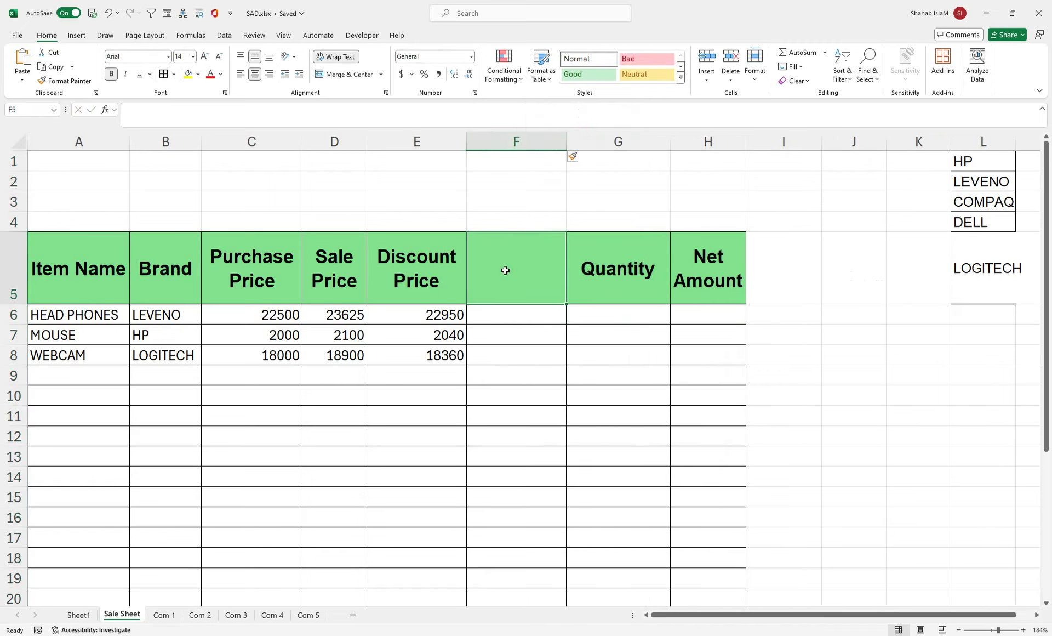
{"action": "type", "text": "Categ"}
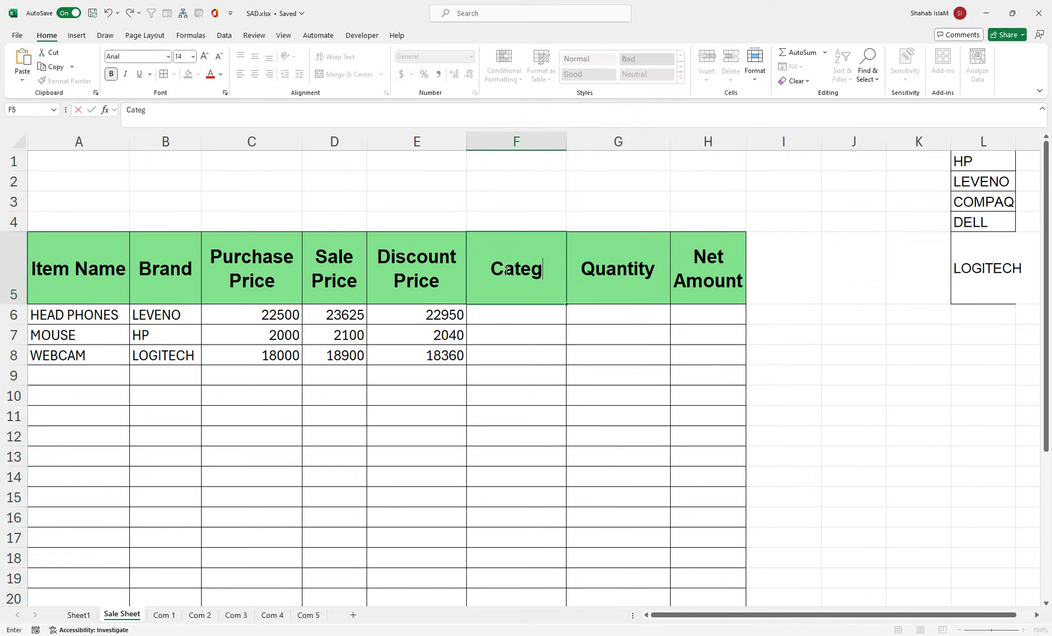
{"action": "type", "text": "ory"}
{"action": "key", "text": "Return"}
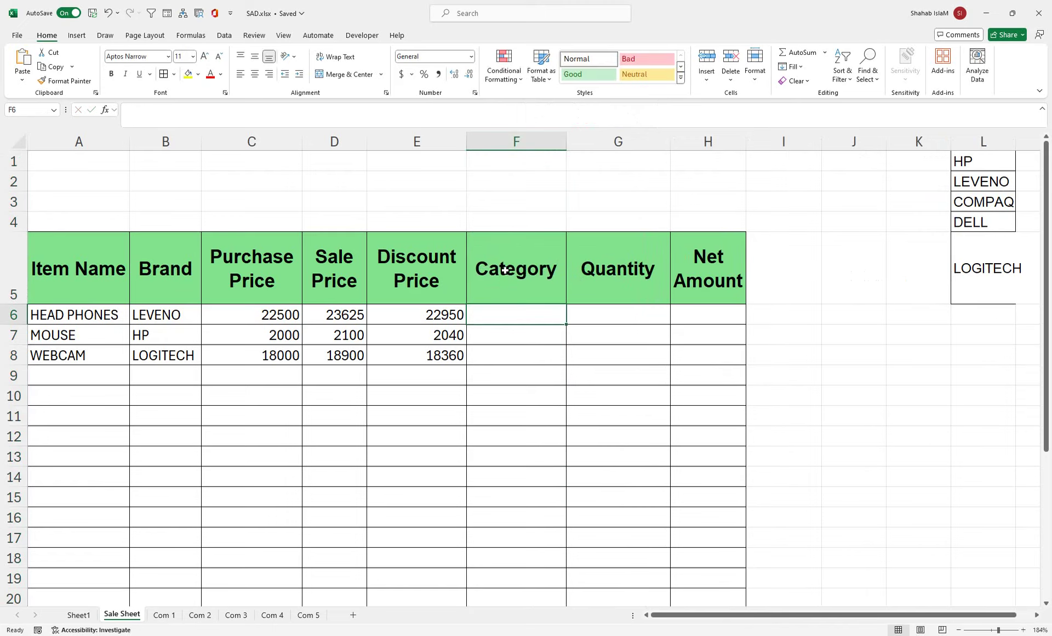
- Select the Category cells F6:F29 to add data validation
{"action": "left_click_drag", "start_coordinate": [514, 311], "coordinate": [498, 565]}
{"action": "left_click", "coordinate": [234, 37]}
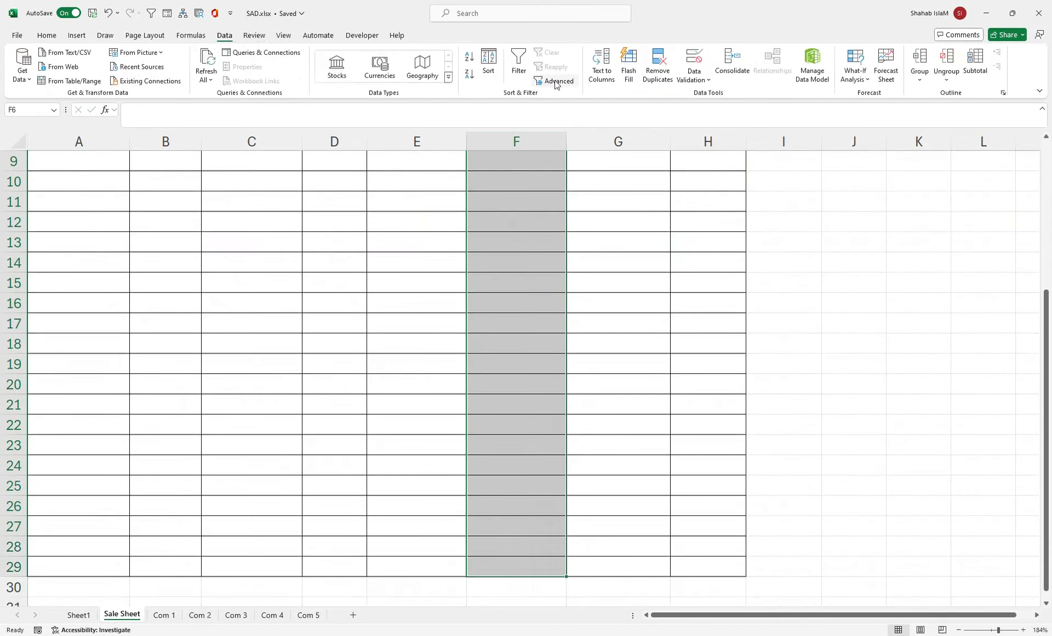
- Restrict the Category cells F6:F29 to an in-cell dropdown list with the source "Discount, Price"
{"action": "left_click", "coordinate": [694, 76]}
{"action": "left_click", "coordinate": [701, 102]}
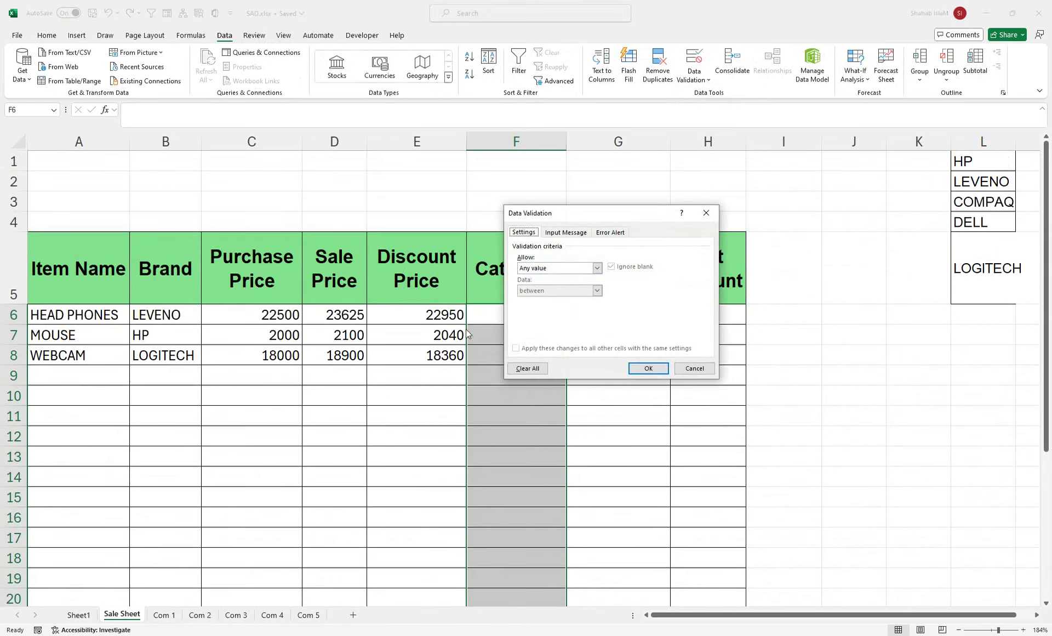
{"action": "left_click", "coordinate": [537, 267]}
{"action": "left_click", "coordinate": [535, 301]}
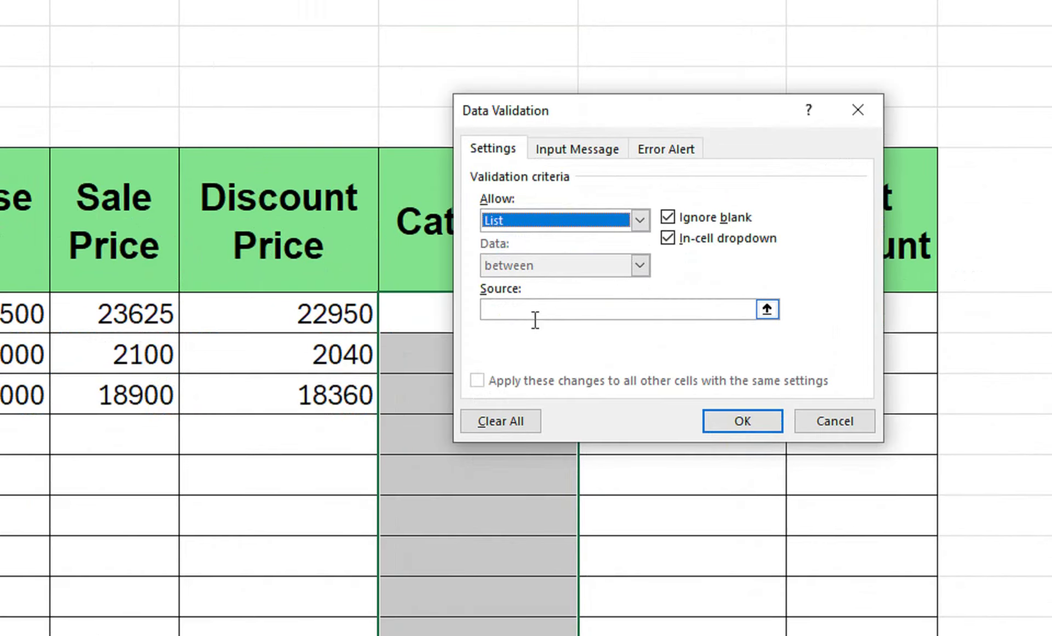
{"action": "left_click", "coordinate": [547, 311]}
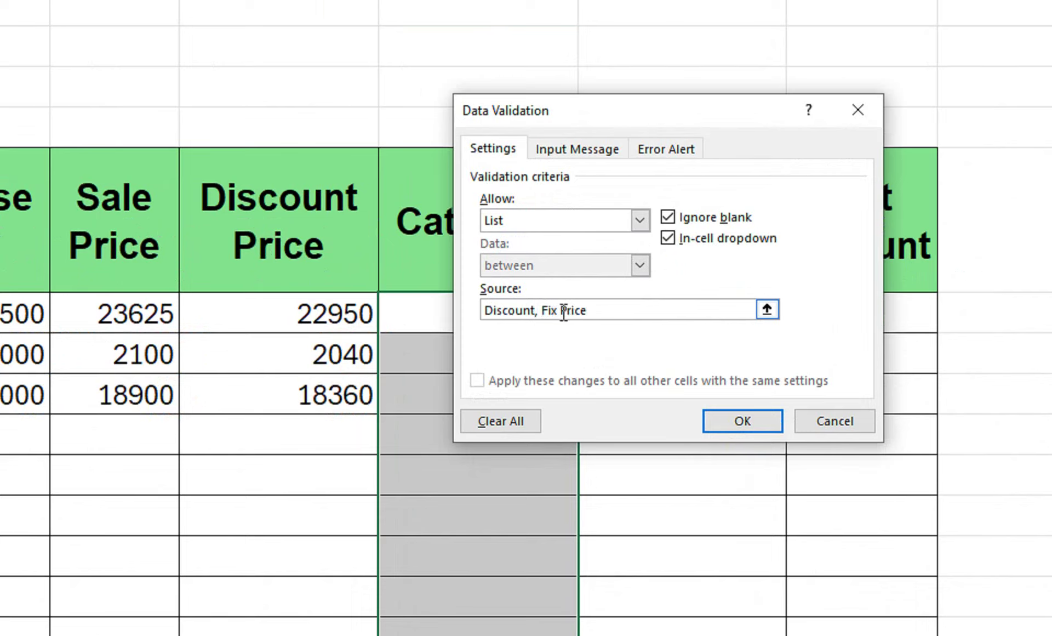
{"action": "left_click_drag", "start_coordinate": [558, 312], "coordinate": [540, 315]}
{"action": "key", "text": "BackSpace"}
{"action": "key", "text": "BackSpace"}
{"action": "left_click", "coordinate": [711, 421]}
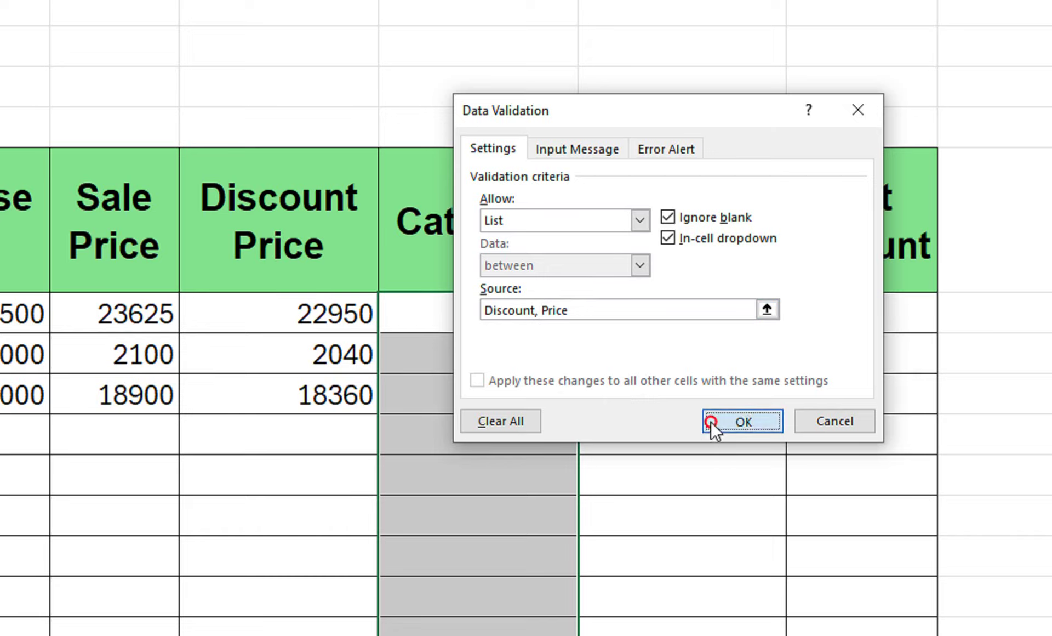
- Set the HEAD PHONES row's category to Discount and its quantity to 5
{"action": "left_click", "coordinate": [587, 322]}
{"action": "left_click", "coordinate": [528, 341]}
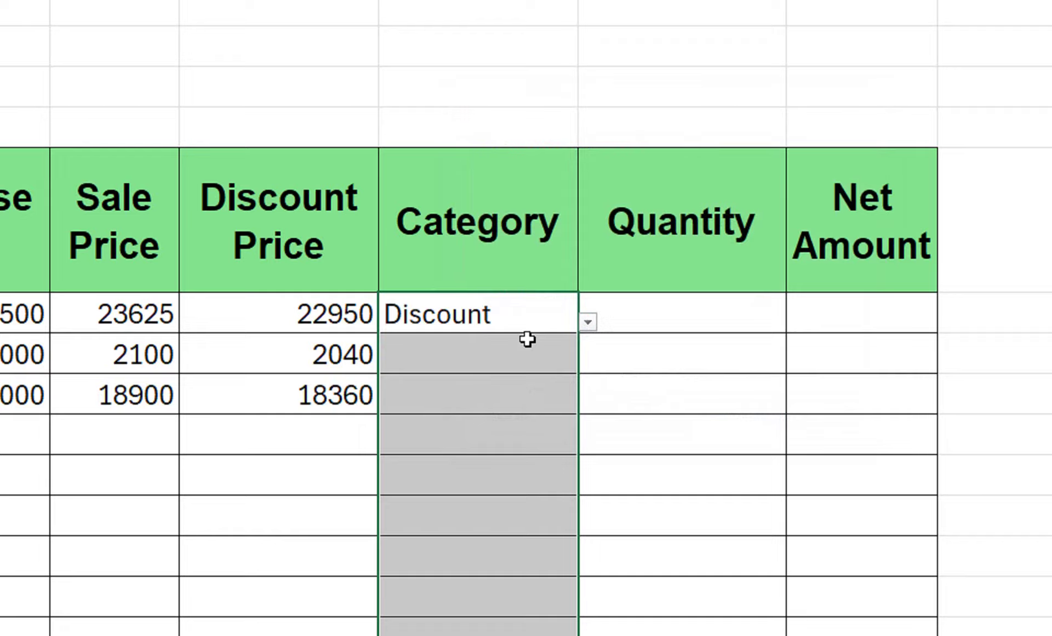
{"action": "left_click", "coordinate": [665, 320]}
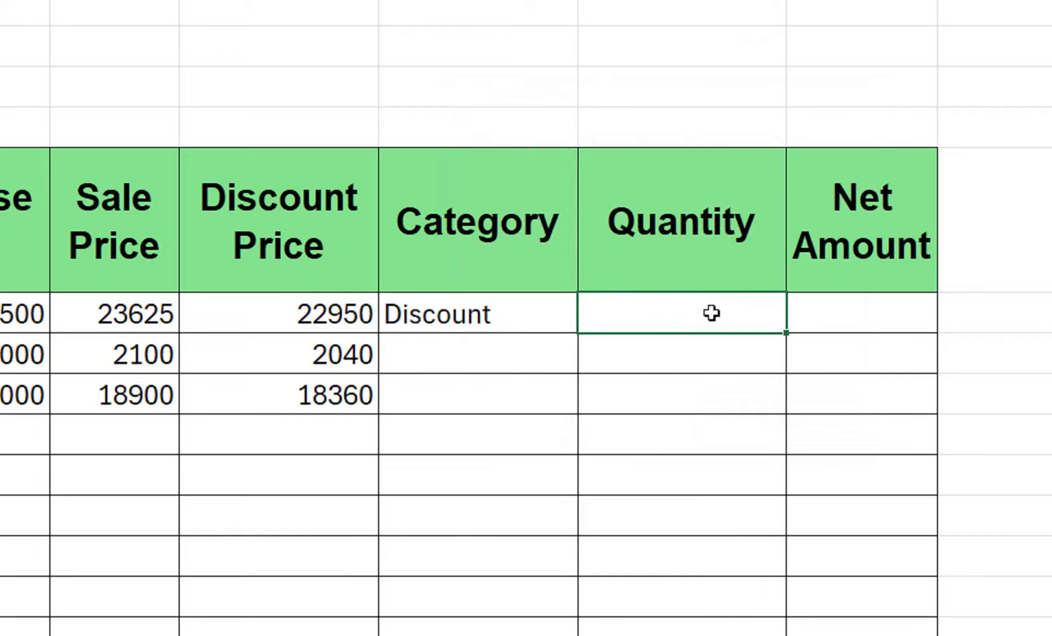
{"action": "type", "text": "5"}
{"action": "key", "text": "Return"}
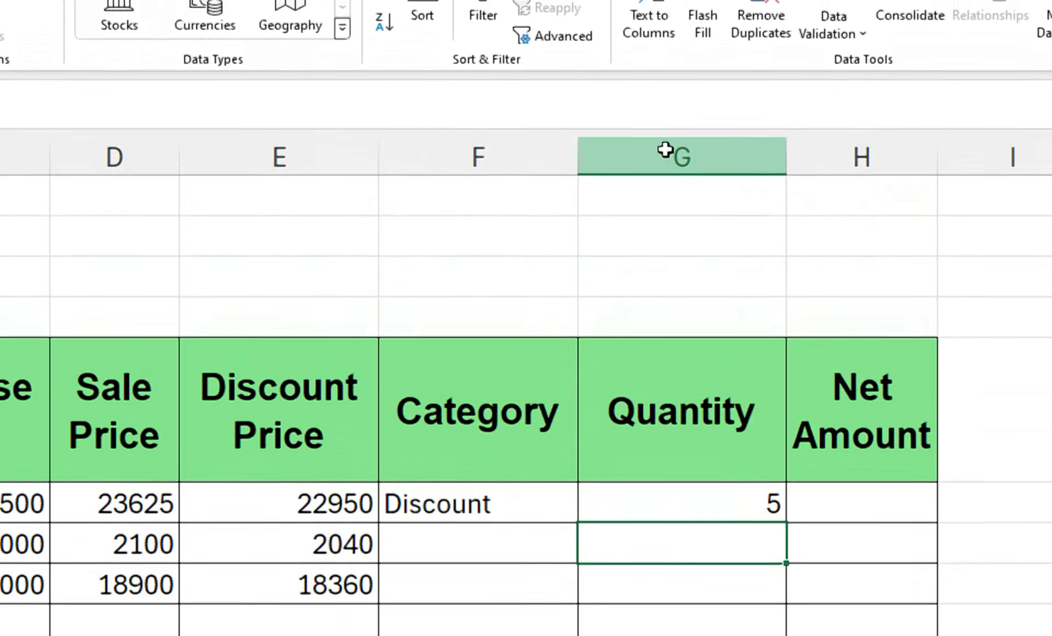
- Center the contents of the whole Quantity column and make the column slightly narrower
{"action": "left_click", "coordinate": [665, 149]}
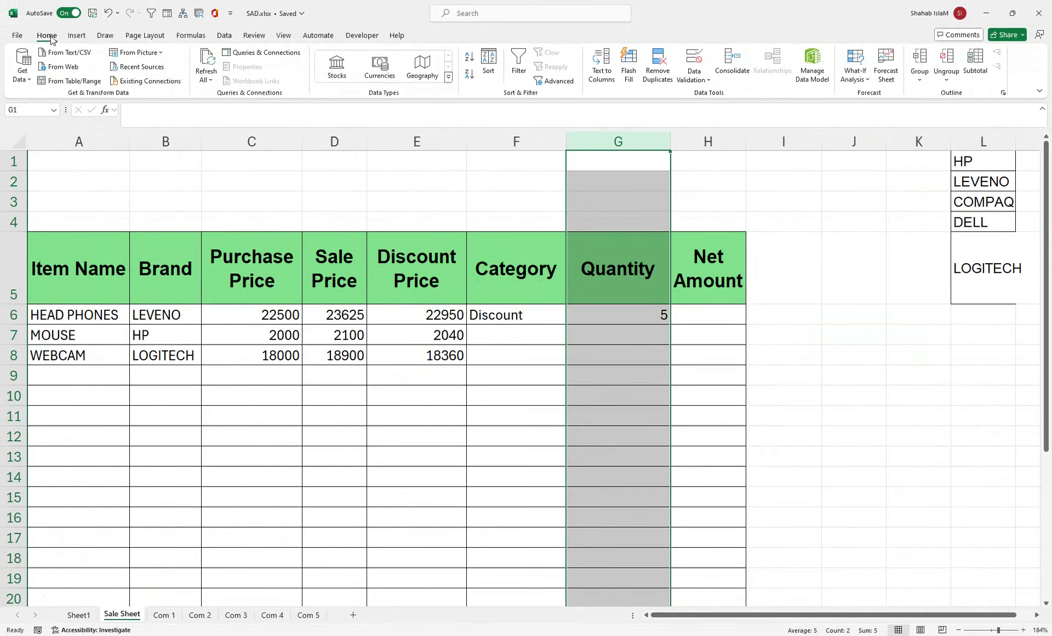
{"action": "left_click", "coordinate": [46, 35]}
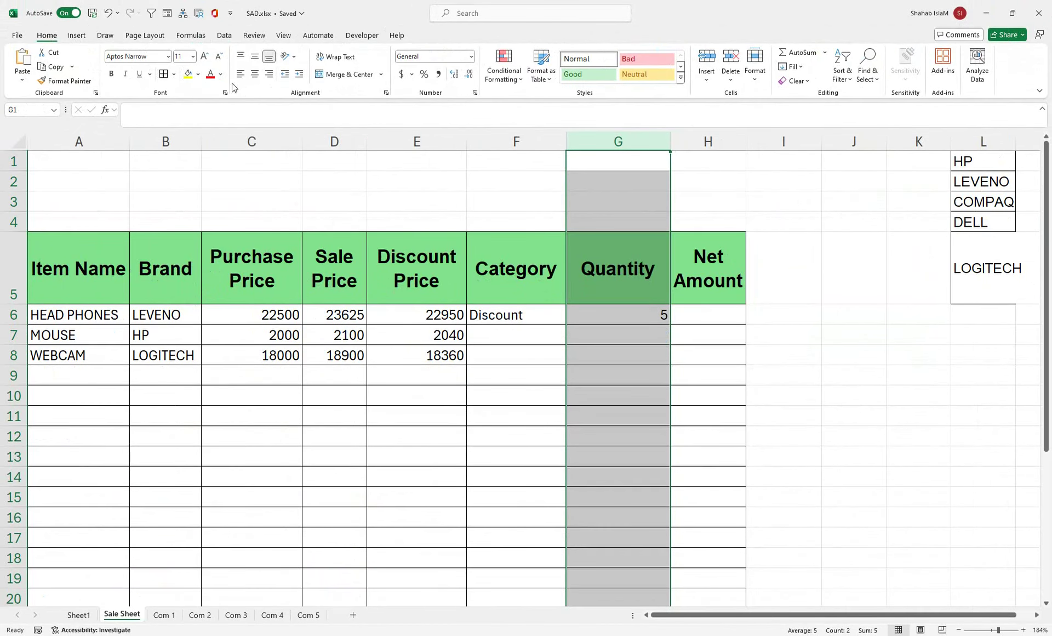
{"action": "left_click", "coordinate": [255, 74]}
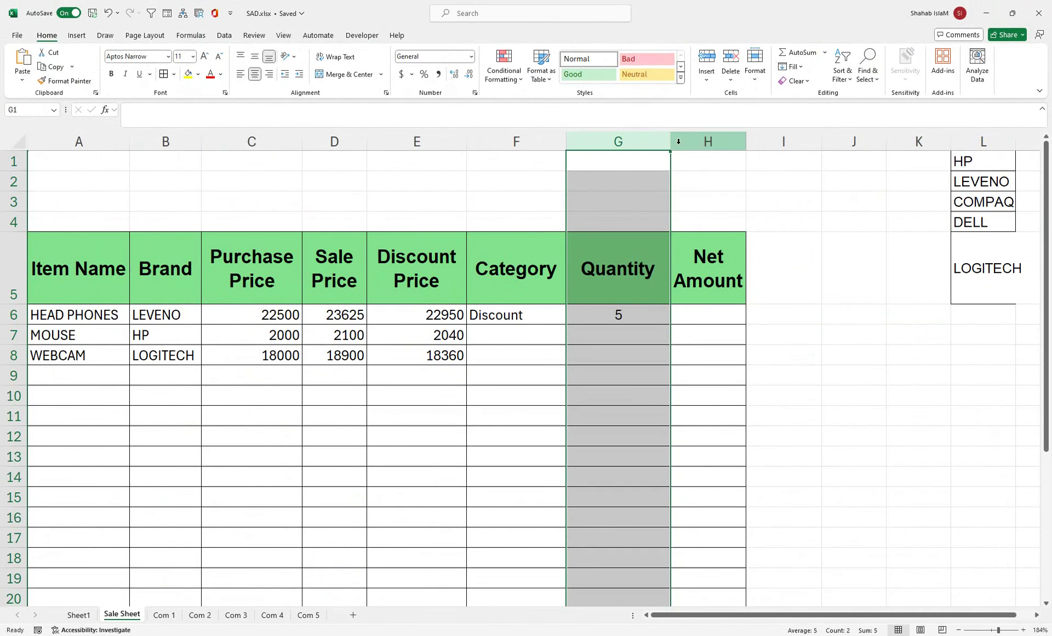
{"action": "left_click_drag", "start_coordinate": [669, 142], "coordinate": [658, 149]}
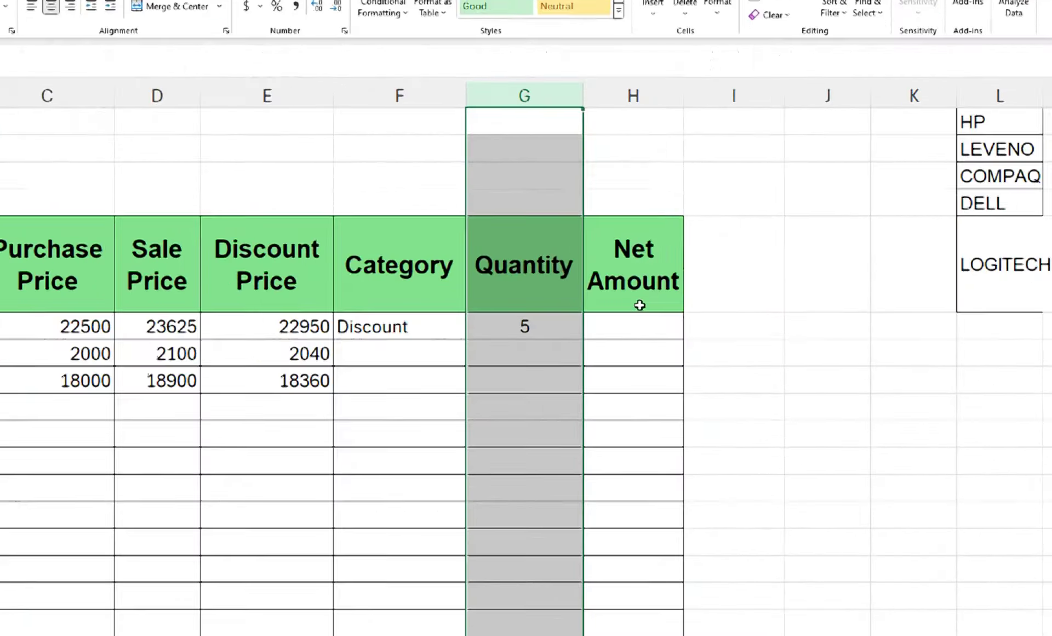
{"action": "left_click", "coordinate": [622, 326]}
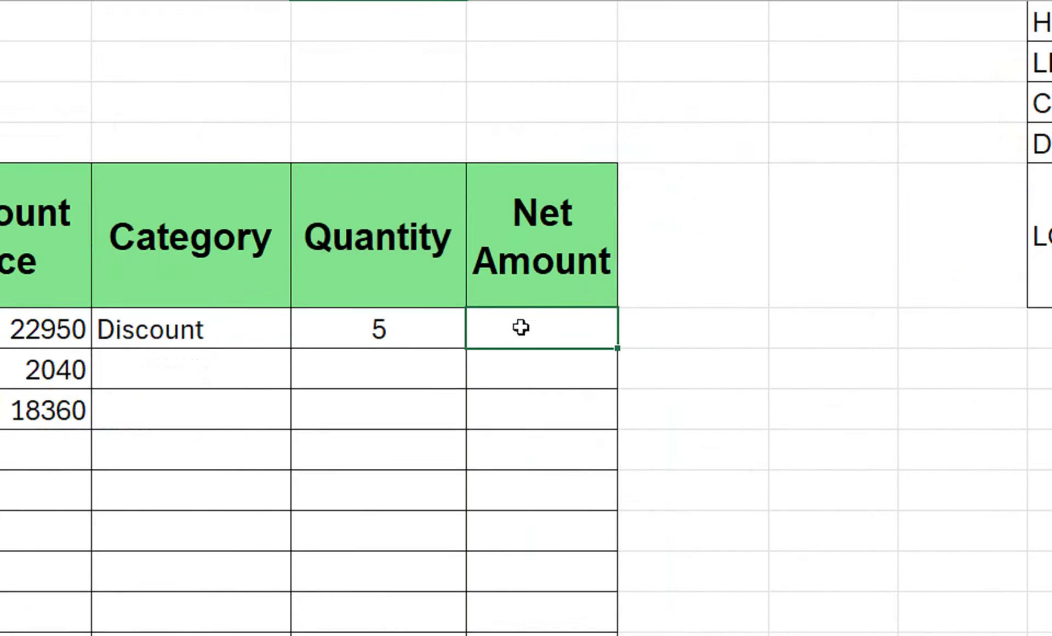
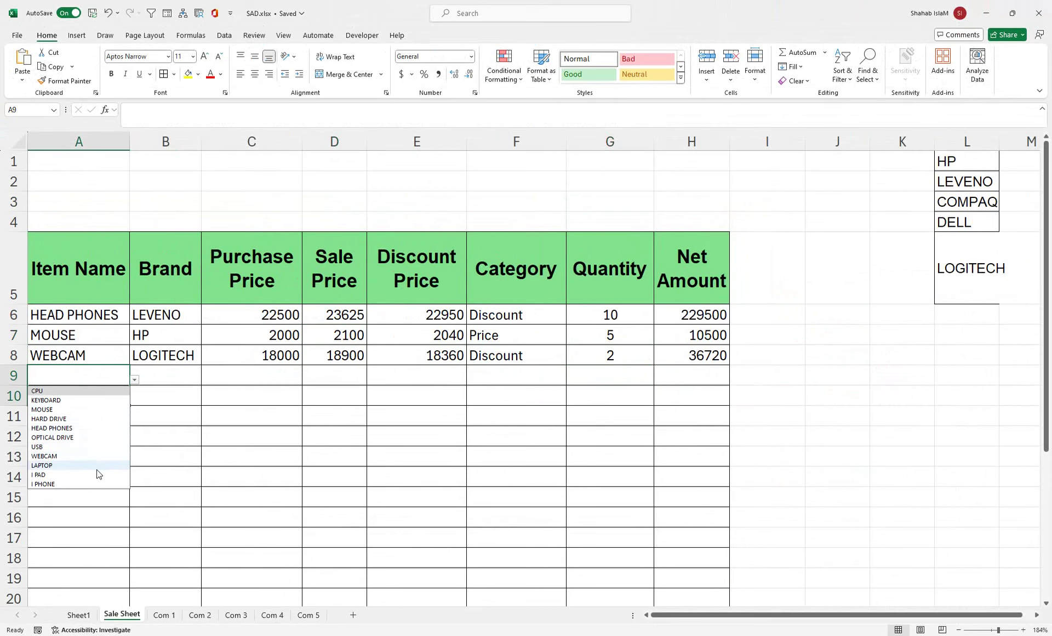
- Choose LAPTOP as the item name and HP as the brand in row 9
{"action": "left_click", "coordinate": [98, 466]}
{"action": "left_click", "coordinate": [189, 378]}
{"action": "left_click", "coordinate": [206, 379]}
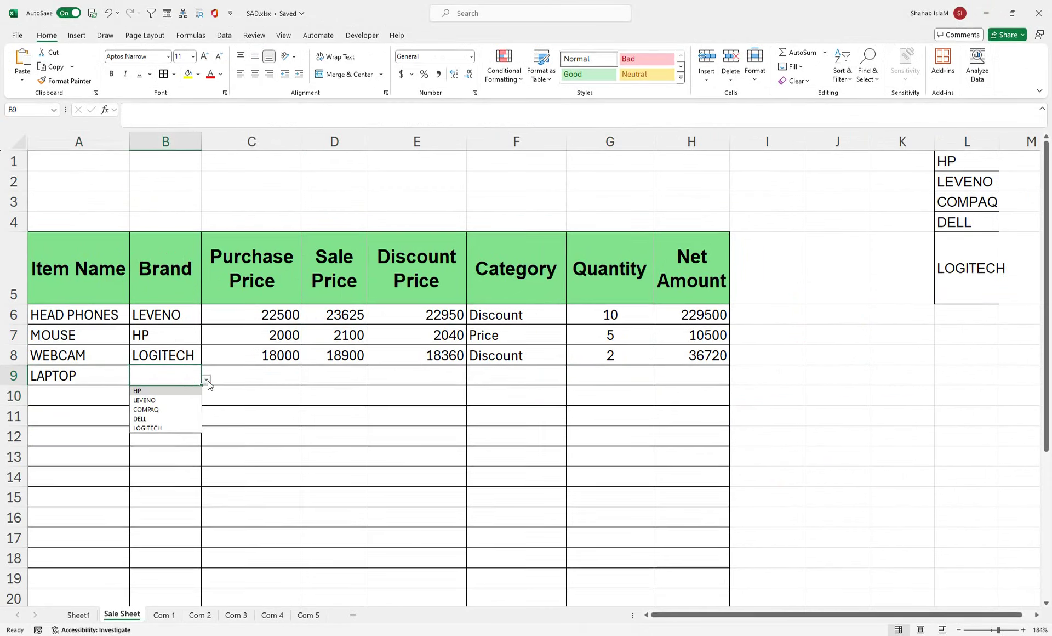
{"action": "left_click", "coordinate": [186, 391]}
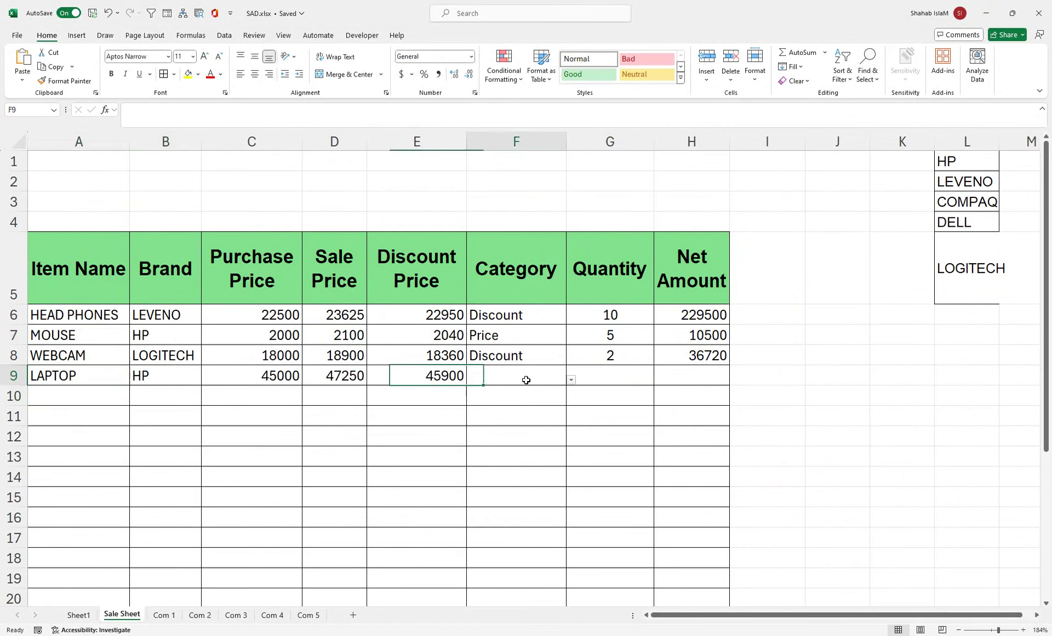
- Set the LAPTOP row's category to Discount and its quantity to 1
{"action": "left_click", "coordinate": [549, 377]}
{"action": "left_click", "coordinate": [571, 380]}
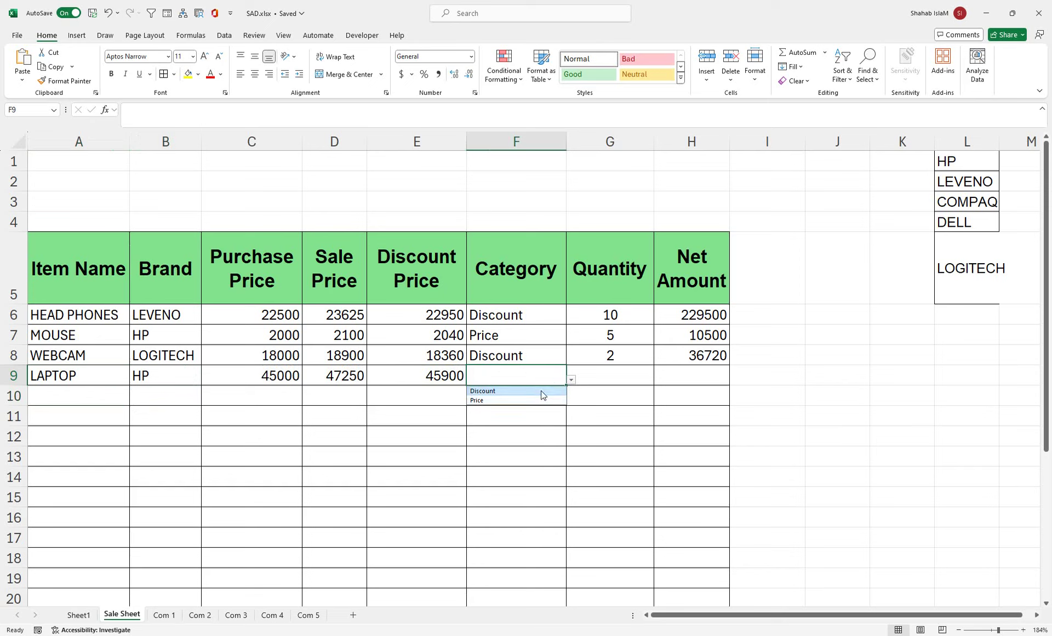
{"action": "left_click", "coordinate": [539, 392]}
{"action": "left_click", "coordinate": [595, 373]}
{"action": "type", "text": "1"}
{"action": "key", "text": "Return"}
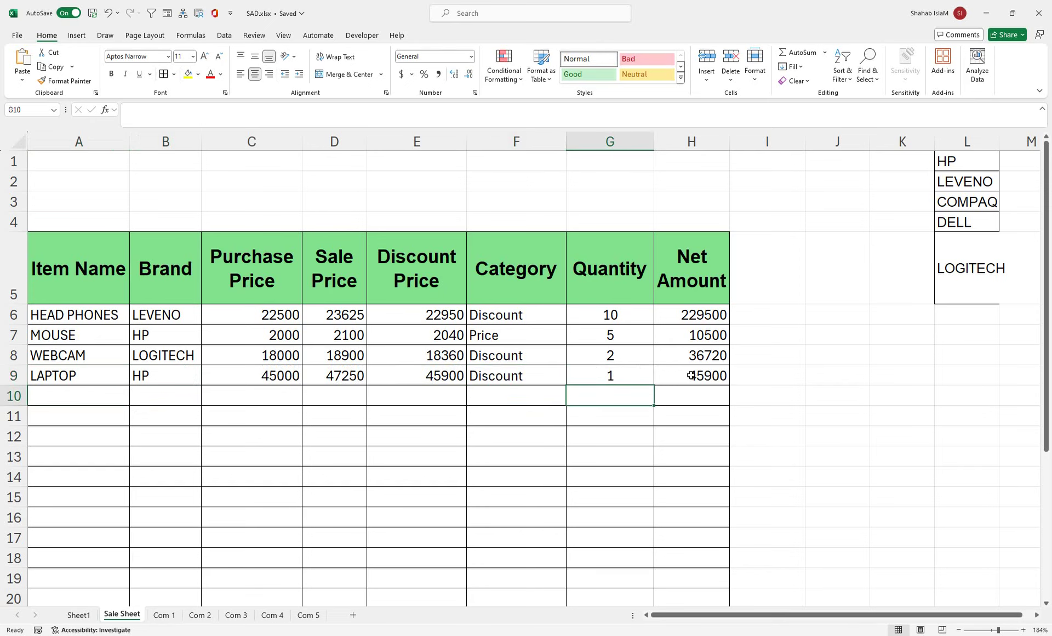
- Change the LAPTOP row's quantity to 2 and its category to Price
{"action": "left_click", "coordinate": [621, 377]}
{"action": "type", "text": "2"}
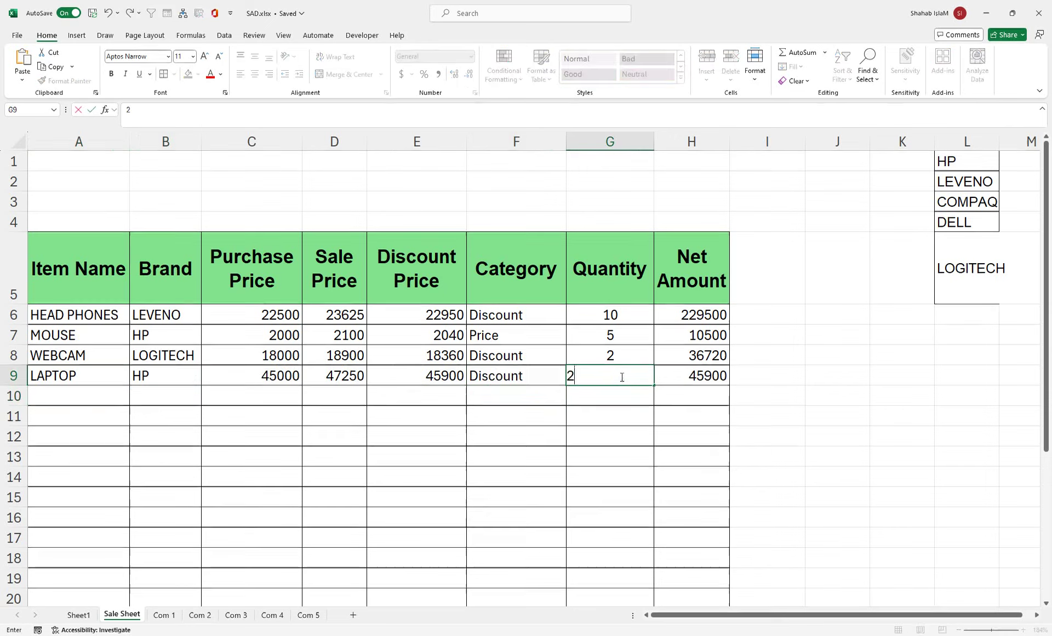
{"action": "key", "text": "Return"}
{"action": "left_click", "coordinate": [507, 376]}
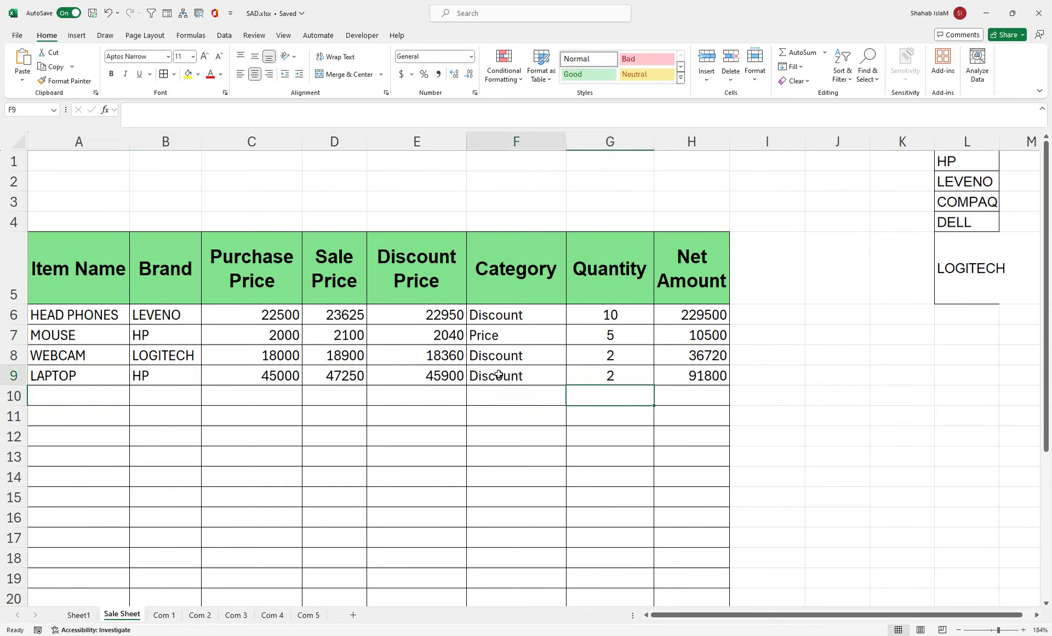
{"action": "left_click", "coordinate": [571, 380]}
{"action": "left_click", "coordinate": [545, 400]}
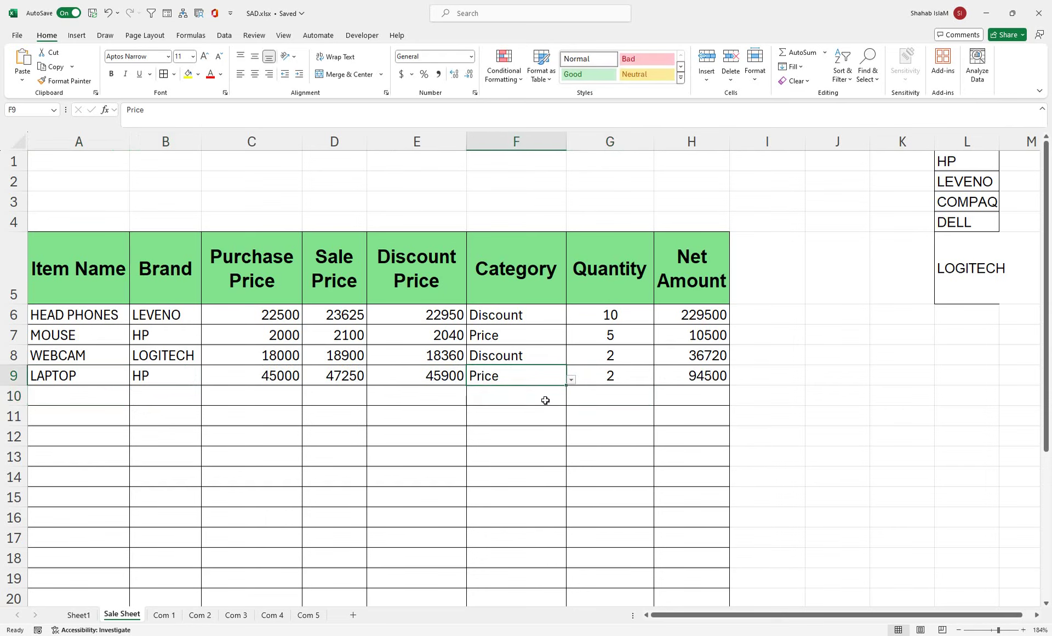
- Examine the LAPTOP row's Net Amount formula and look through the Com 1, Com 2 and Com 3 brand price sheets
{"action": "left_click", "coordinate": [683, 373]}
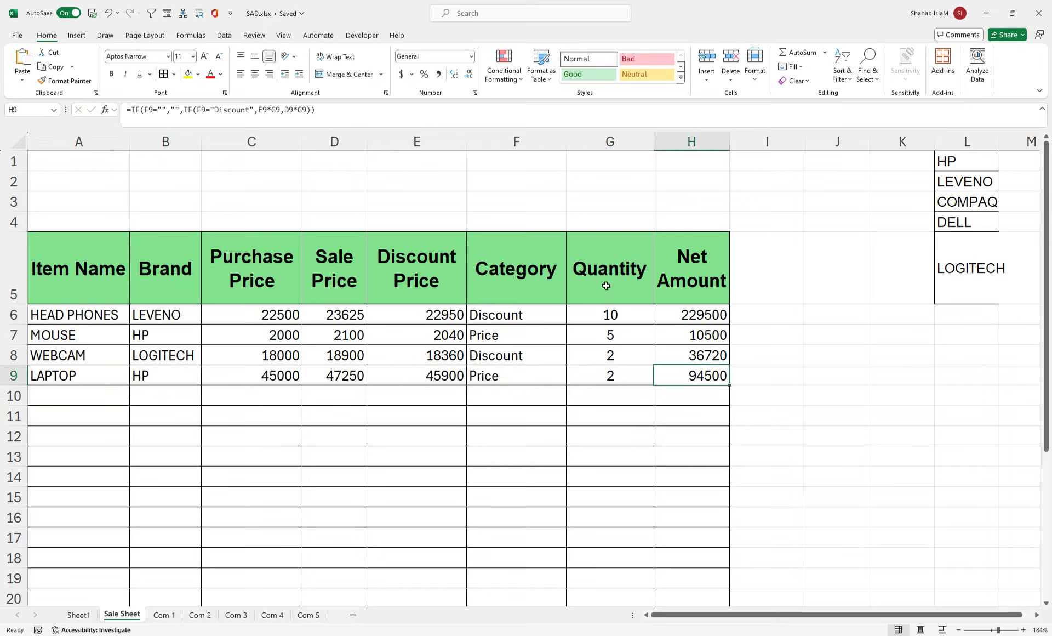
{"action": "left_click", "coordinate": [198, 615]}
{"action": "left_click", "coordinate": [165, 614]}
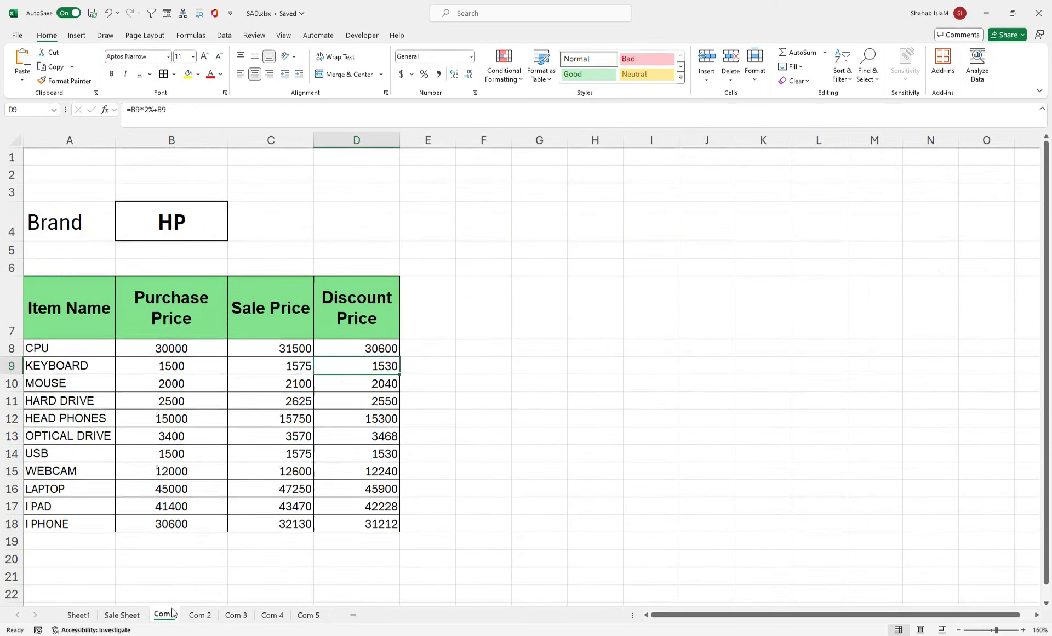
{"action": "left_click", "coordinate": [235, 615]}
{"action": "left_click", "coordinate": [122, 614]}
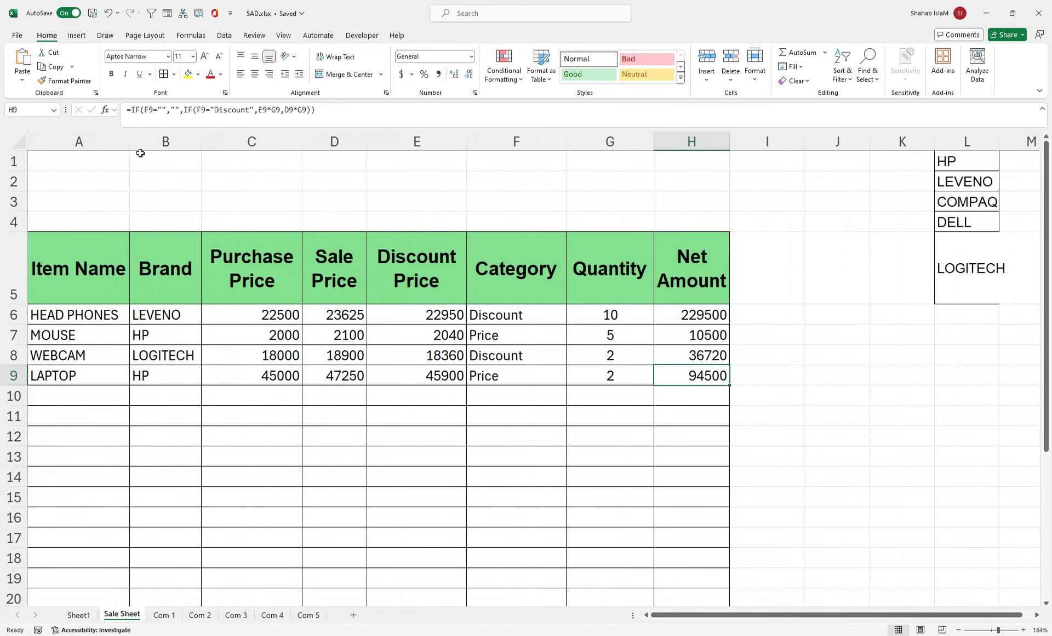
{"action": "left_click_drag", "start_coordinate": [25, 192], "coordinate": [25, 208]}
{"action": "right_click", "coordinate": [16, 198]}
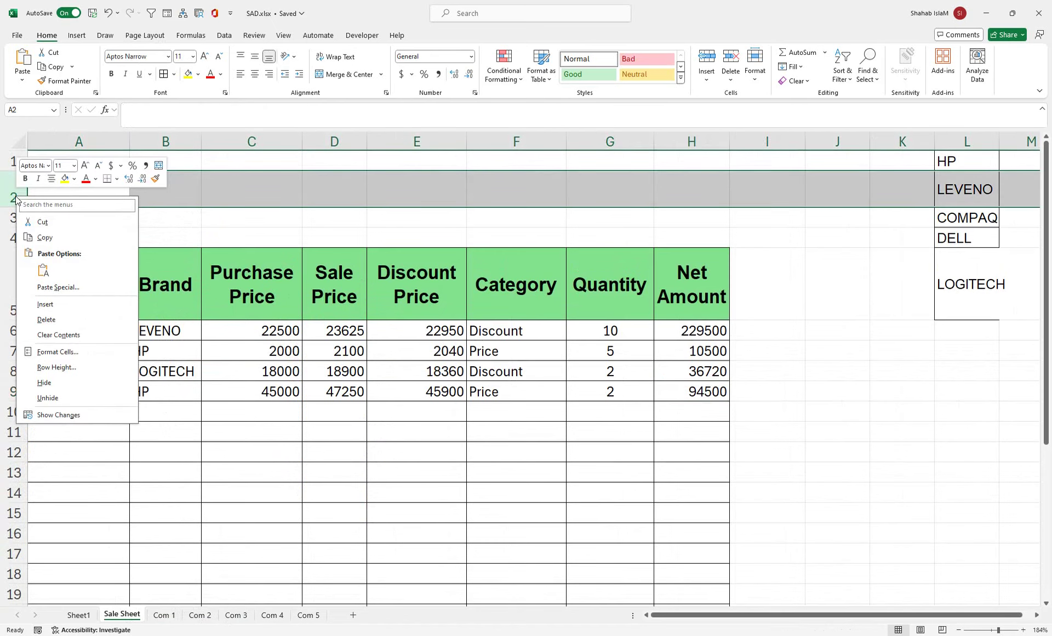
{"action": "key", "text": "Escape"}
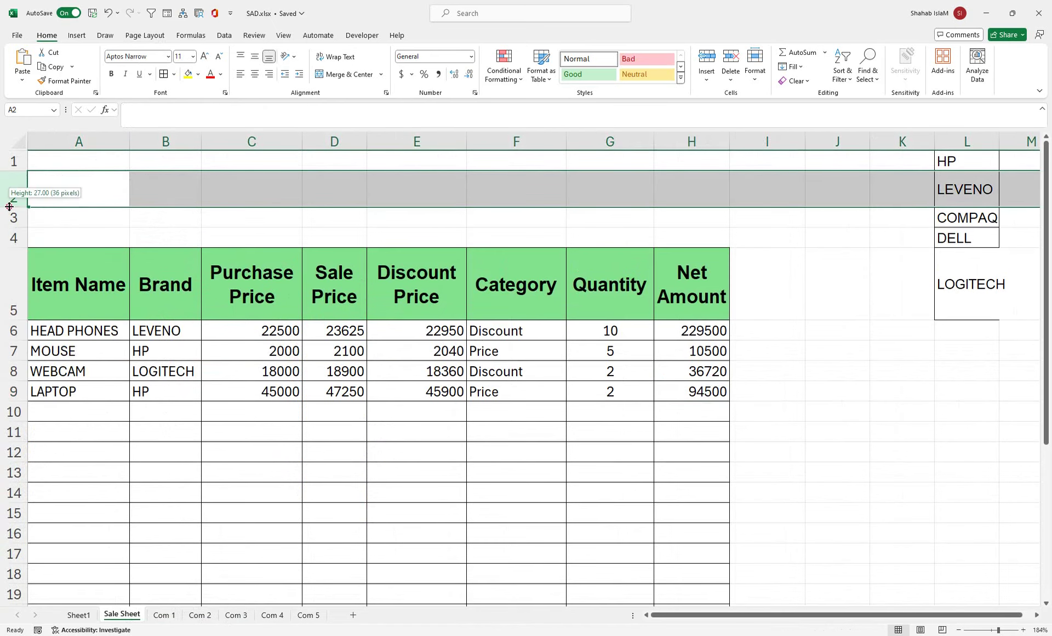
{"action": "double_click", "coordinate": [6, 206]}
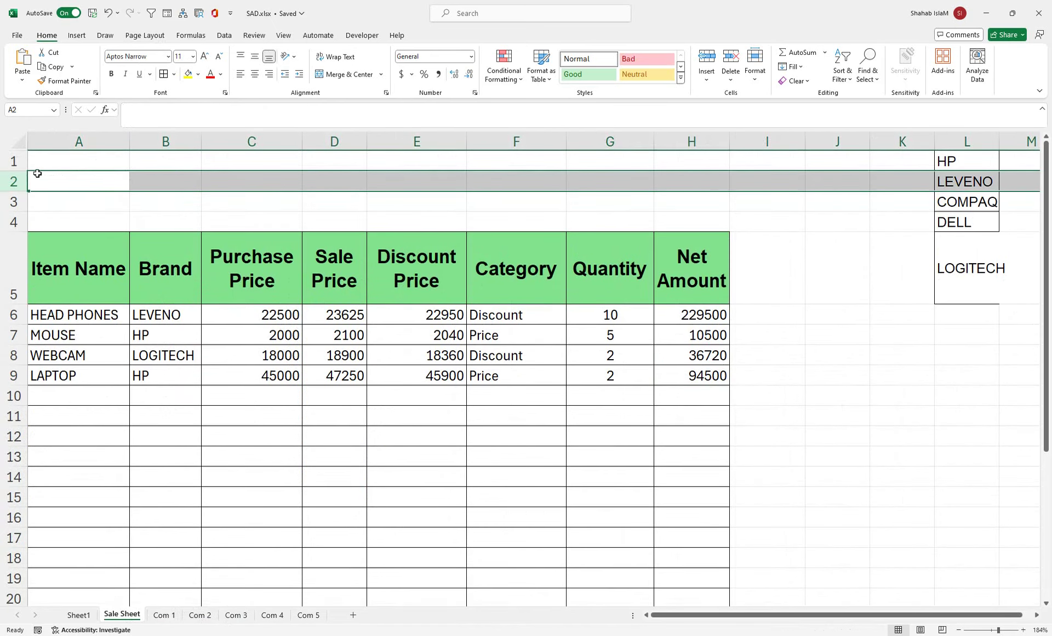
{"action": "left_click_drag", "start_coordinate": [21, 171], "coordinate": [20, 205]}
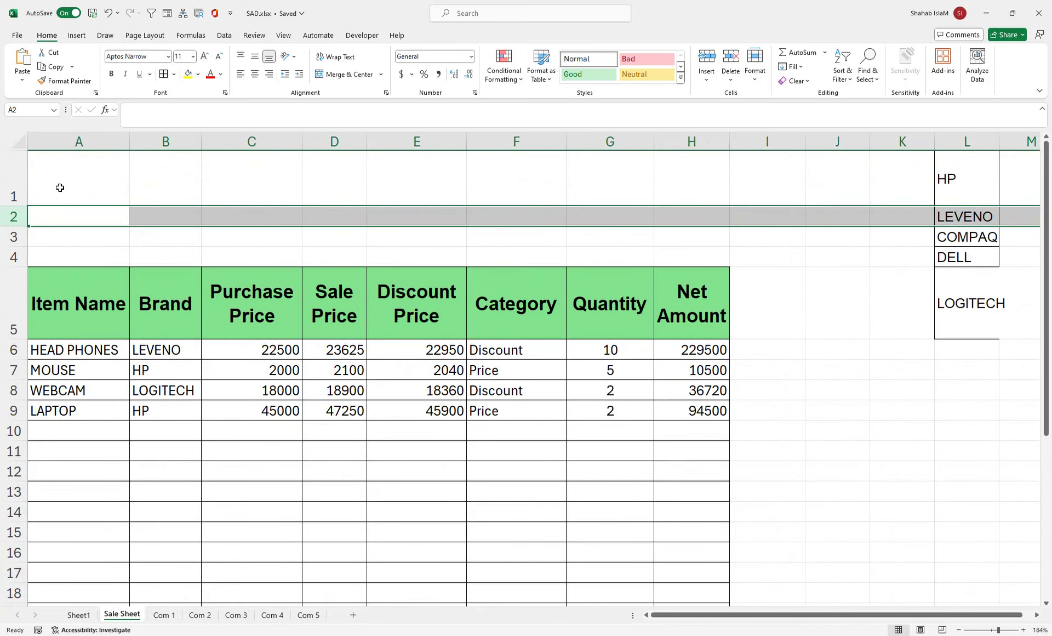
{"action": "double_click", "coordinate": [6, 206]}
- Make row 2 taller above the table and fill A2:H2 with the standard dark blue
{"action": "left_click_drag", "start_coordinate": [6, 191], "coordinate": [688, 176]}
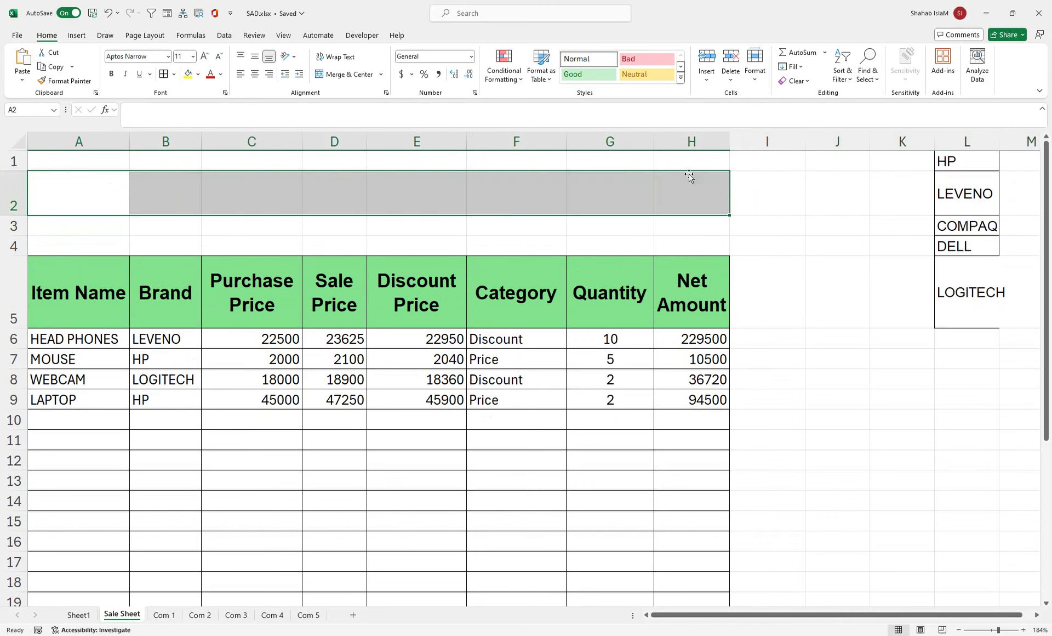
{"action": "left_click", "coordinate": [199, 76]}
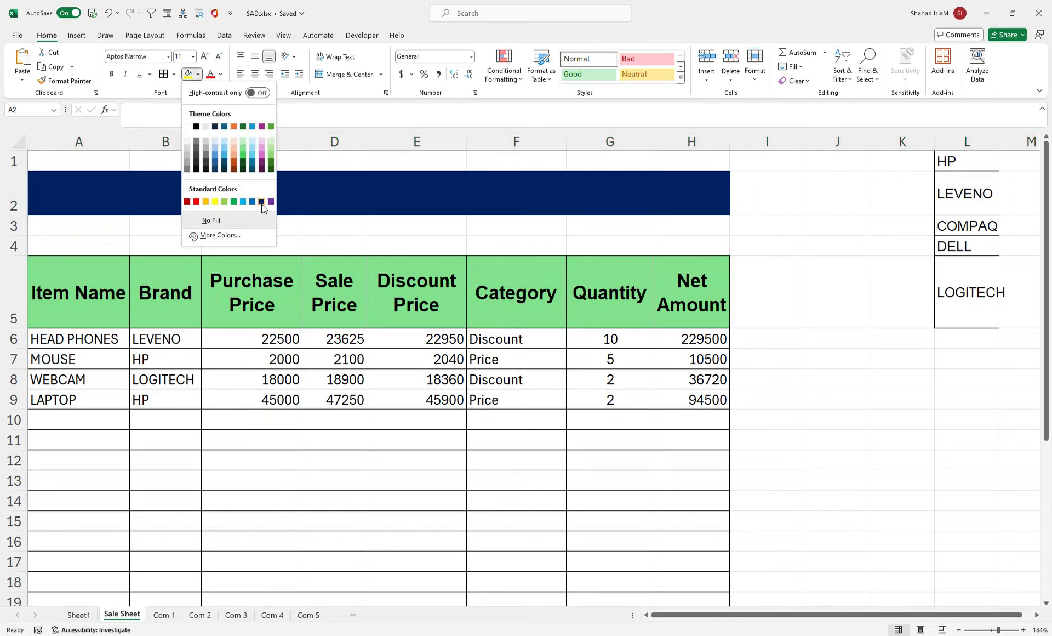
{"action": "left_click", "coordinate": [261, 204]}
- Shrink row 3 to a thin strip and fill A3:H3 with the standard orange
{"action": "left_click_drag", "start_coordinate": [16, 237], "coordinate": [16, 221]}
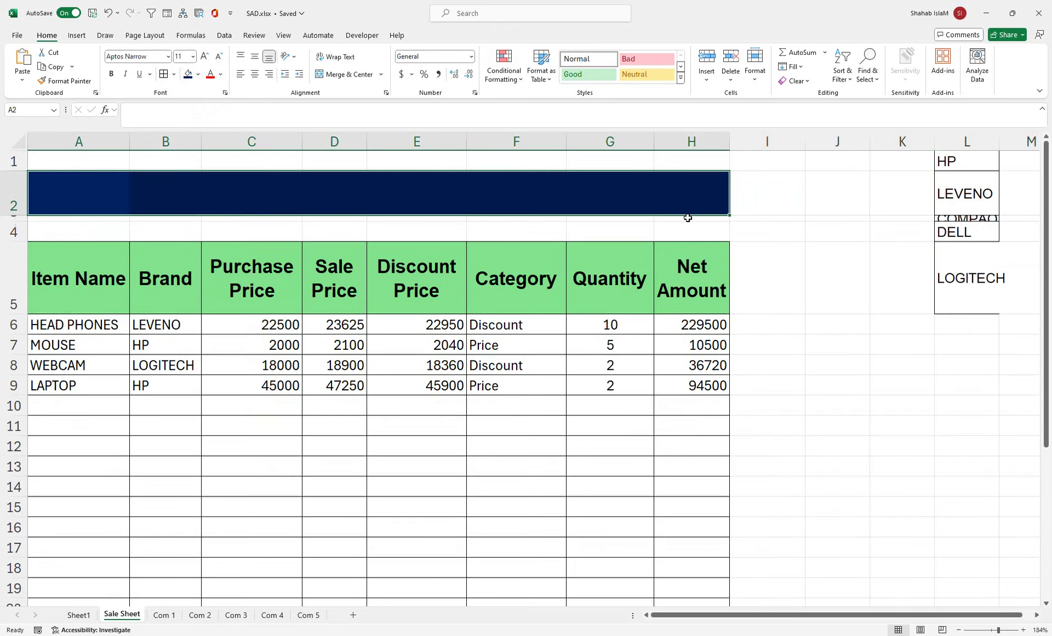
{"action": "left_click_drag", "start_coordinate": [688, 218], "coordinate": [113, 218]}
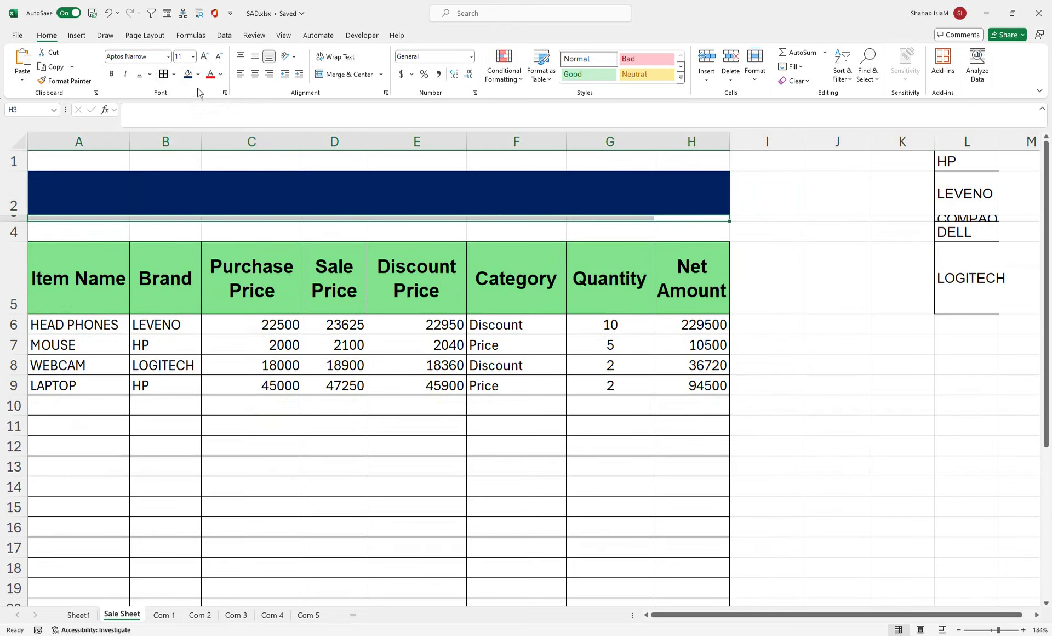
{"action": "left_click", "coordinate": [198, 74]}
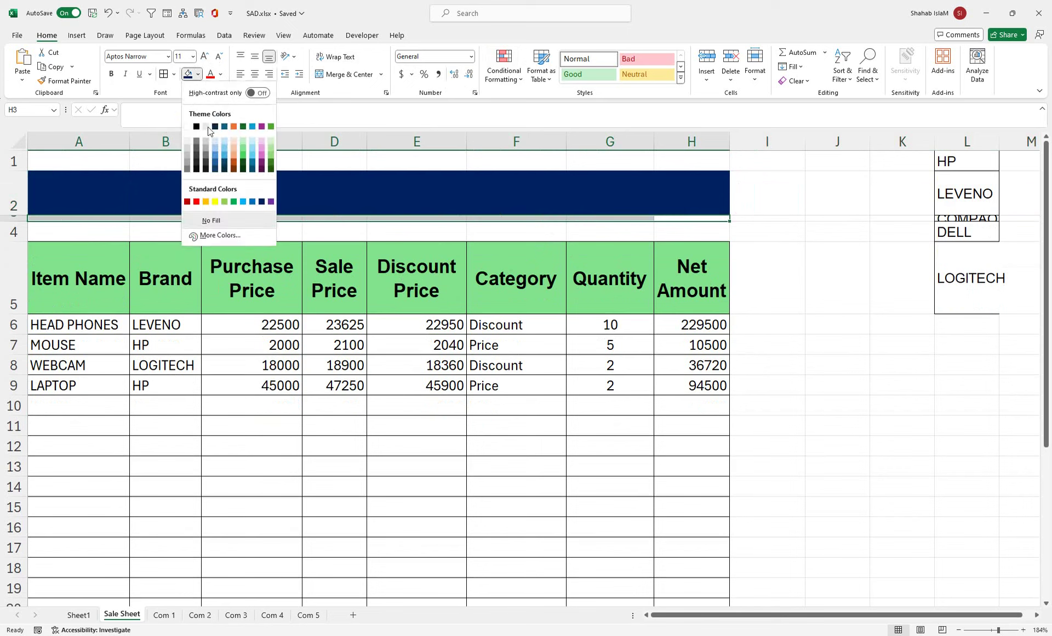
{"action": "left_click", "coordinate": [204, 202]}
{"action": "left_click", "coordinate": [276, 247]}
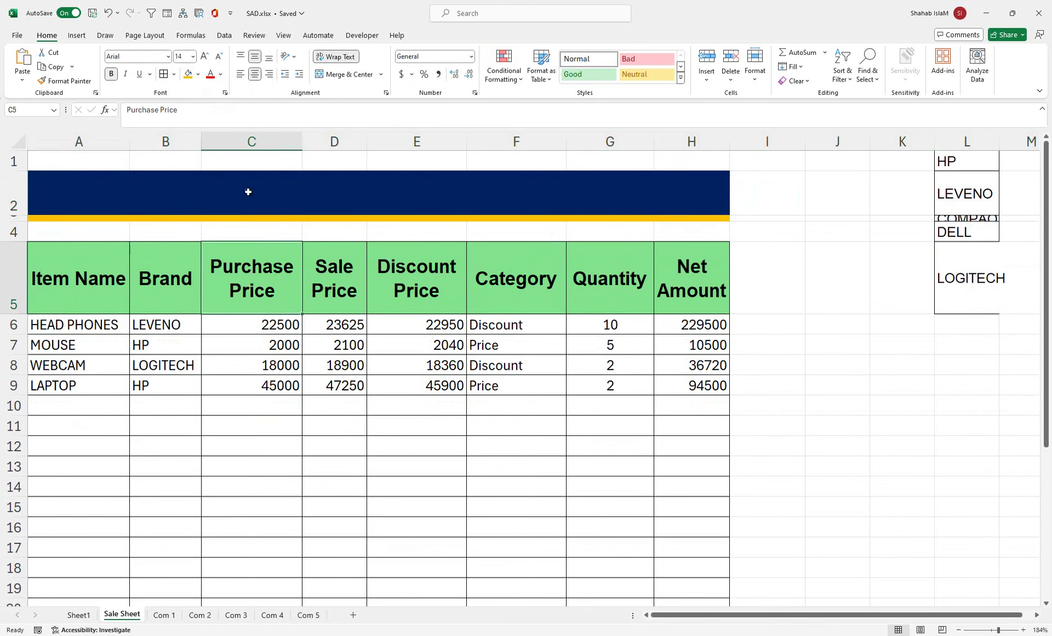
- Draw a rounded rectangle about 0.38" high and 0.98" wide over cell A2 in the dark blue banner
{"action": "left_click", "coordinate": [77, 35]}
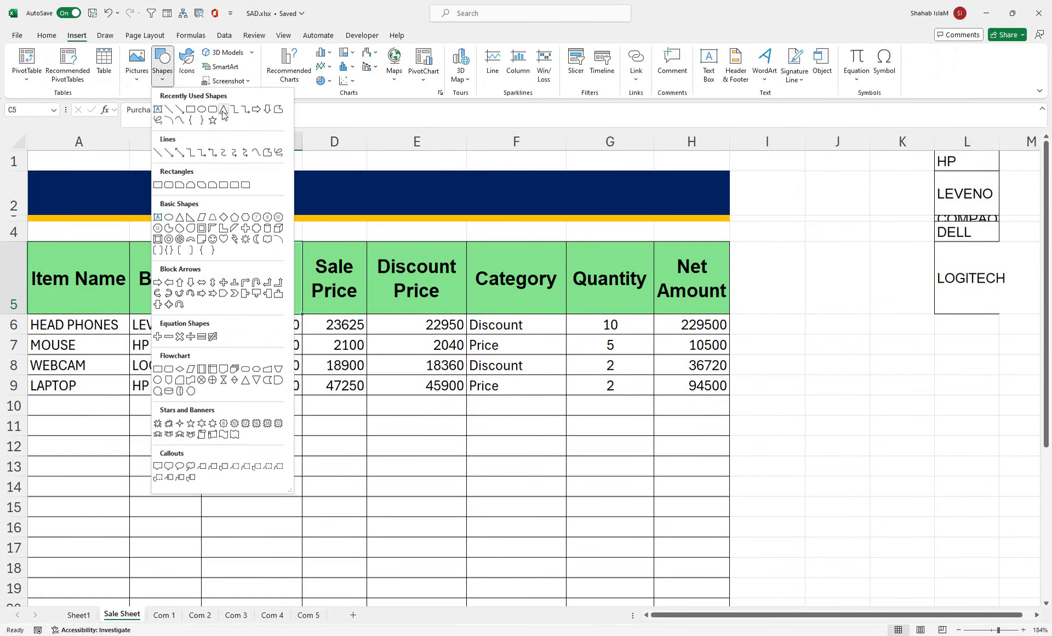
{"action": "left_click", "coordinate": [225, 113]}
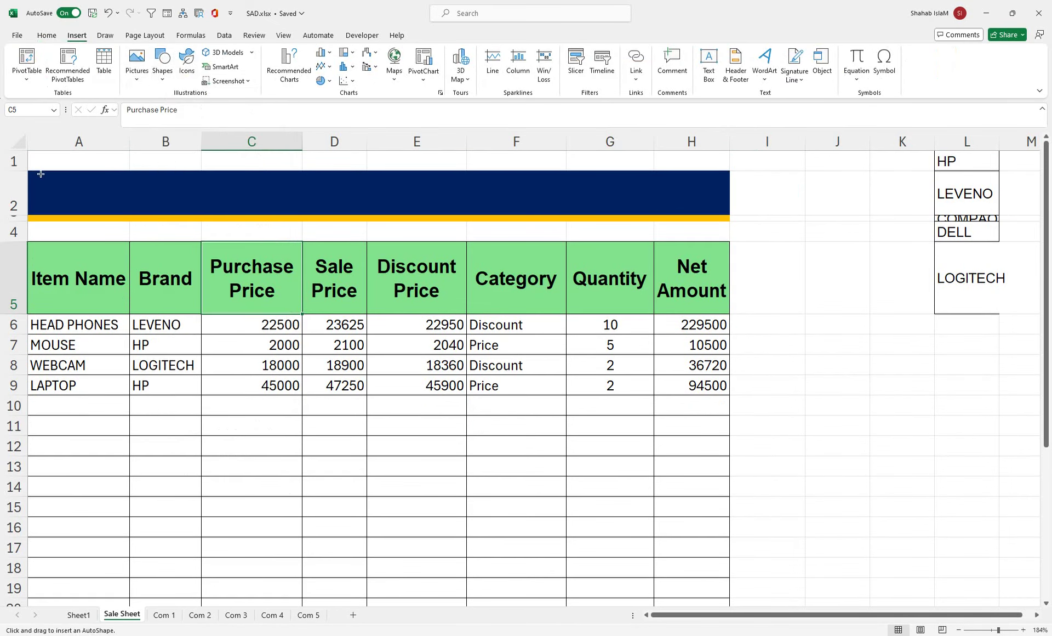
{"action": "left_click_drag", "start_coordinate": [41, 174], "coordinate": [125, 210]}
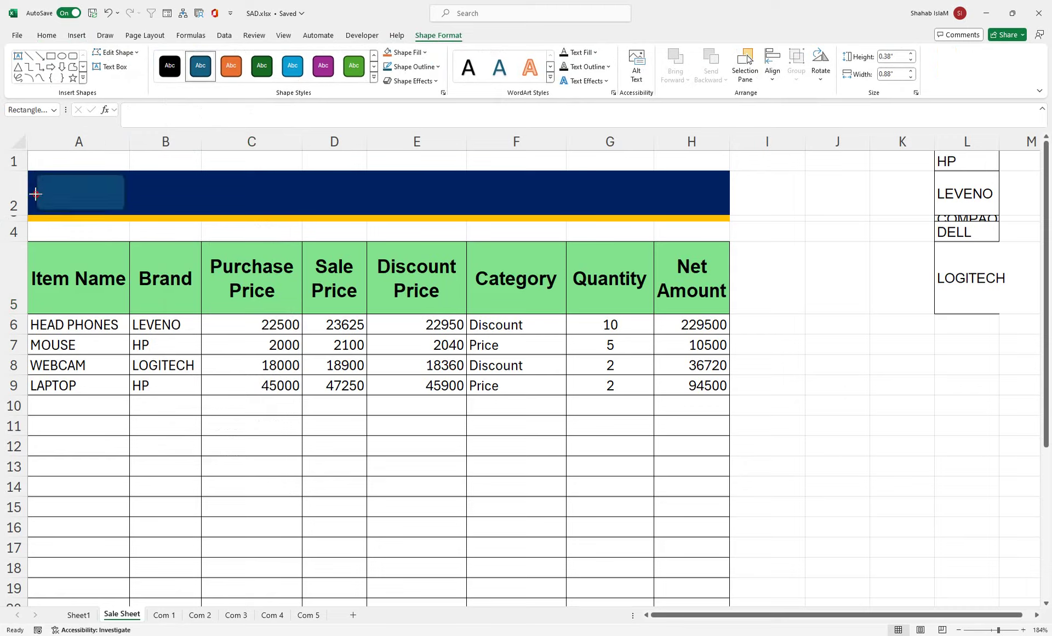
{"action": "left_click_drag", "start_coordinate": [36, 194], "coordinate": [31, 192]}
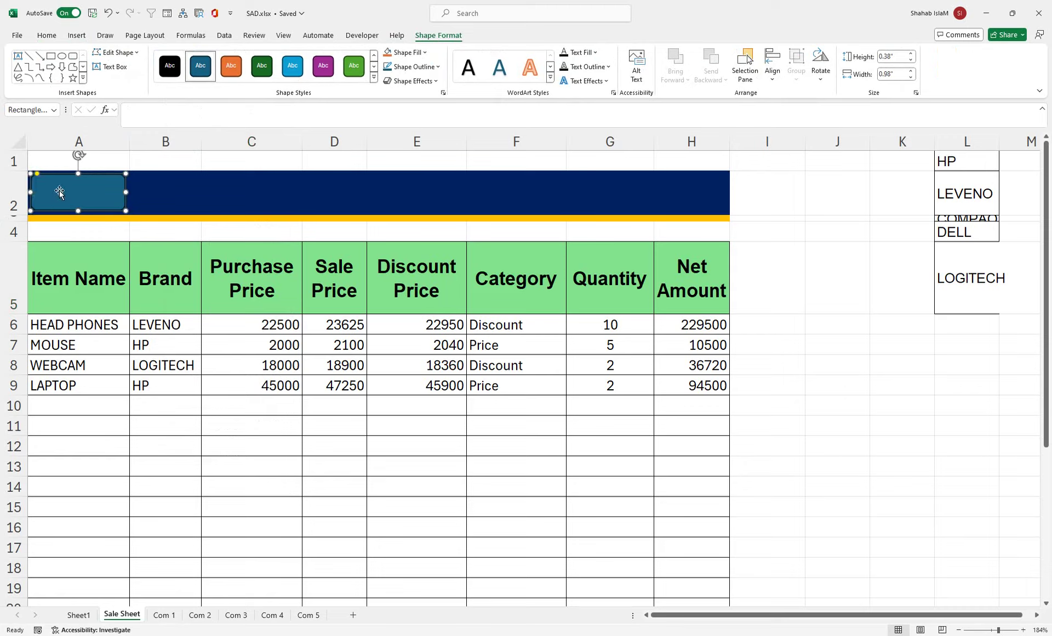
- Fill the rounded rectangle with standard orange, lightened to the custom color #FFCD2D
{"action": "left_click", "coordinate": [402, 52]}
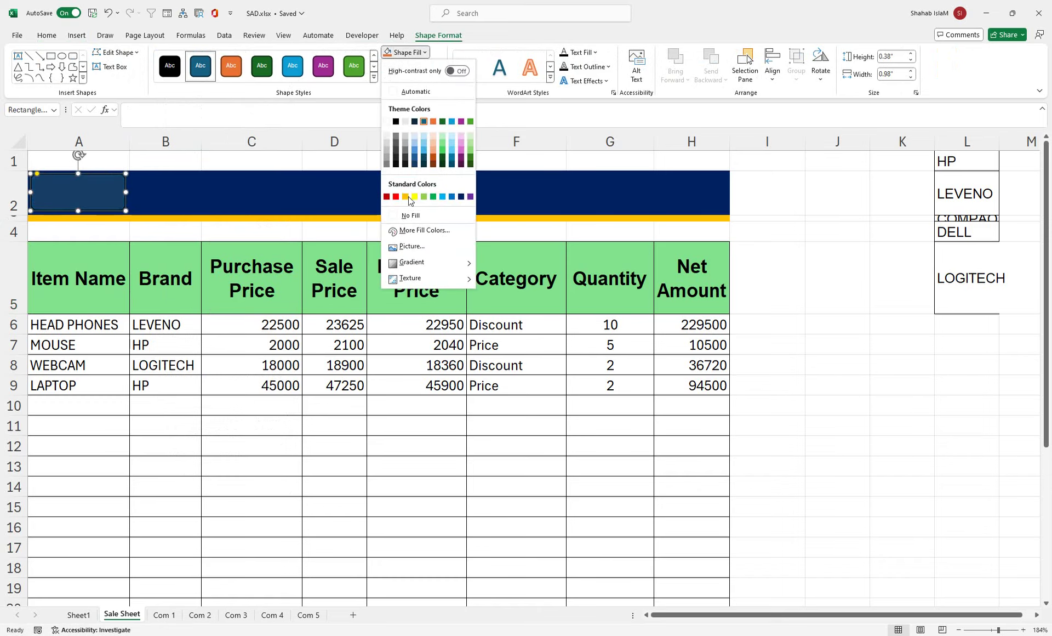
{"action": "left_click", "coordinate": [406, 196]}
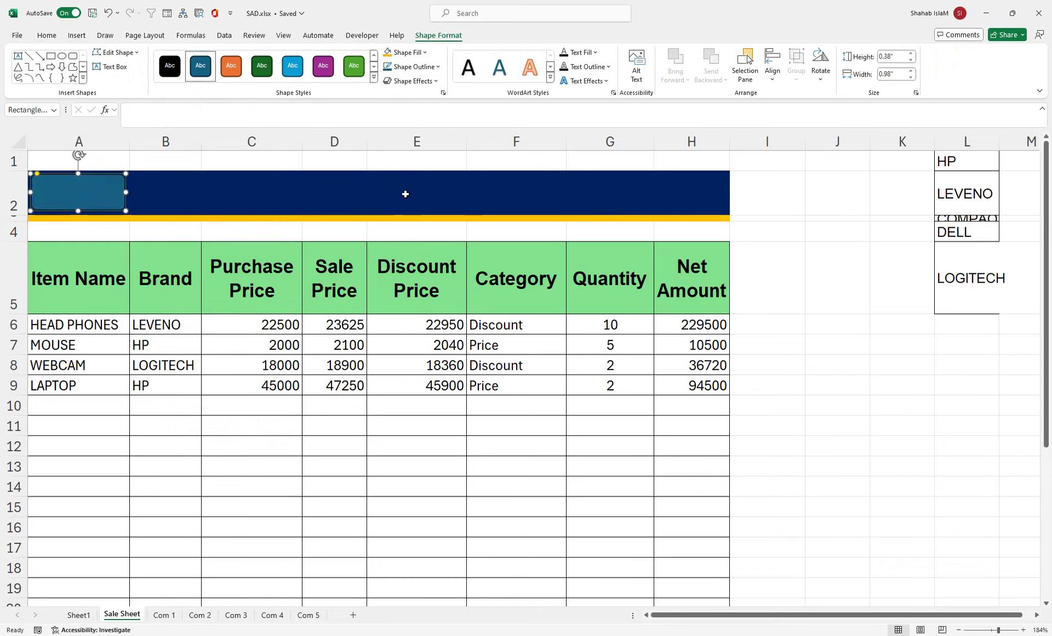
{"action": "left_click", "coordinate": [401, 52]}
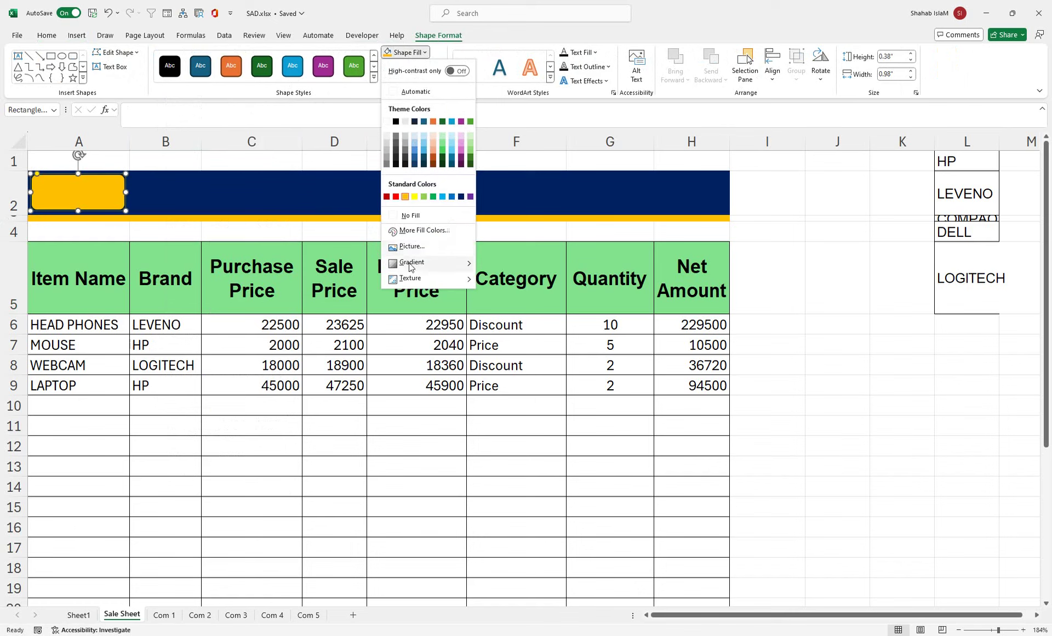
{"action": "left_click", "coordinate": [416, 230]}
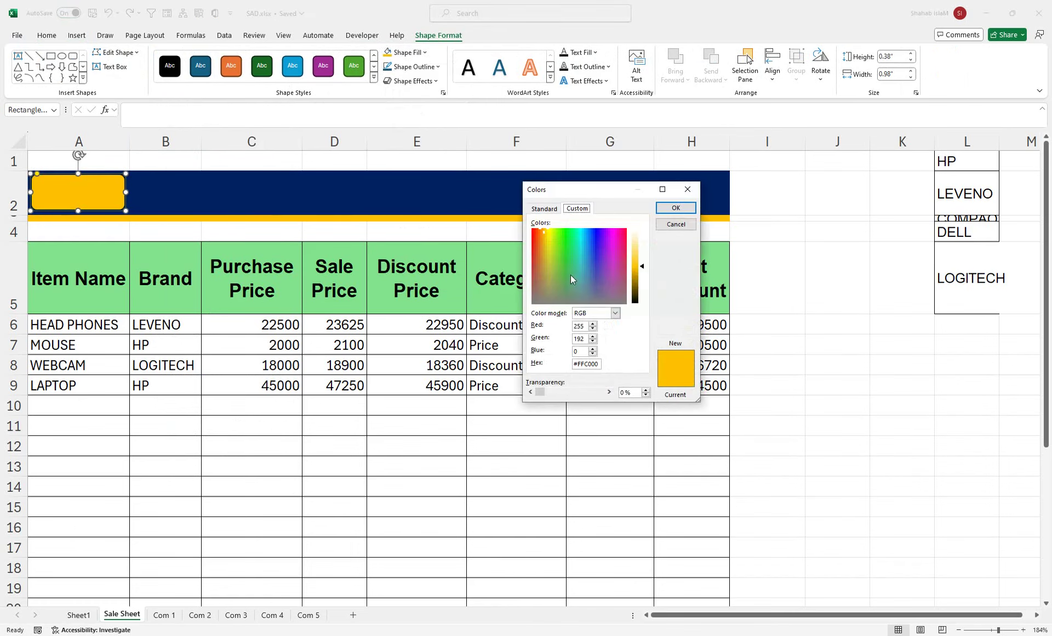
{"action": "left_click_drag", "start_coordinate": [644, 266], "coordinate": [643, 260]}
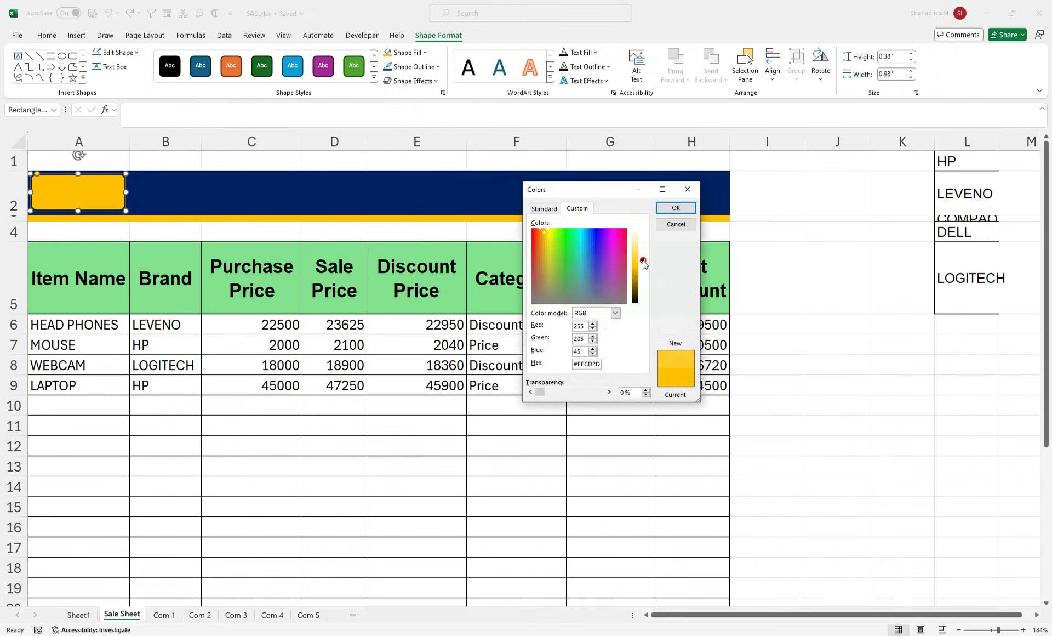
{"action": "left_click", "coordinate": [676, 208]}
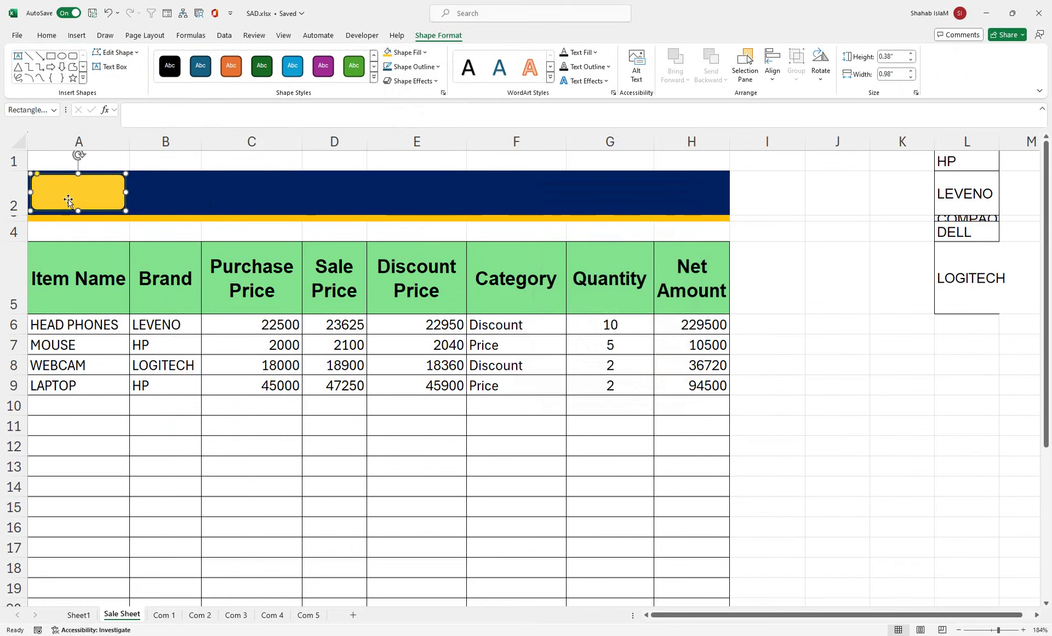
- Make row 2 slightly taller and duplicate the rounded rectangle across the banner to form a row of six
{"action": "left_click_drag", "start_coordinate": [14, 216], "coordinate": [14, 225]}
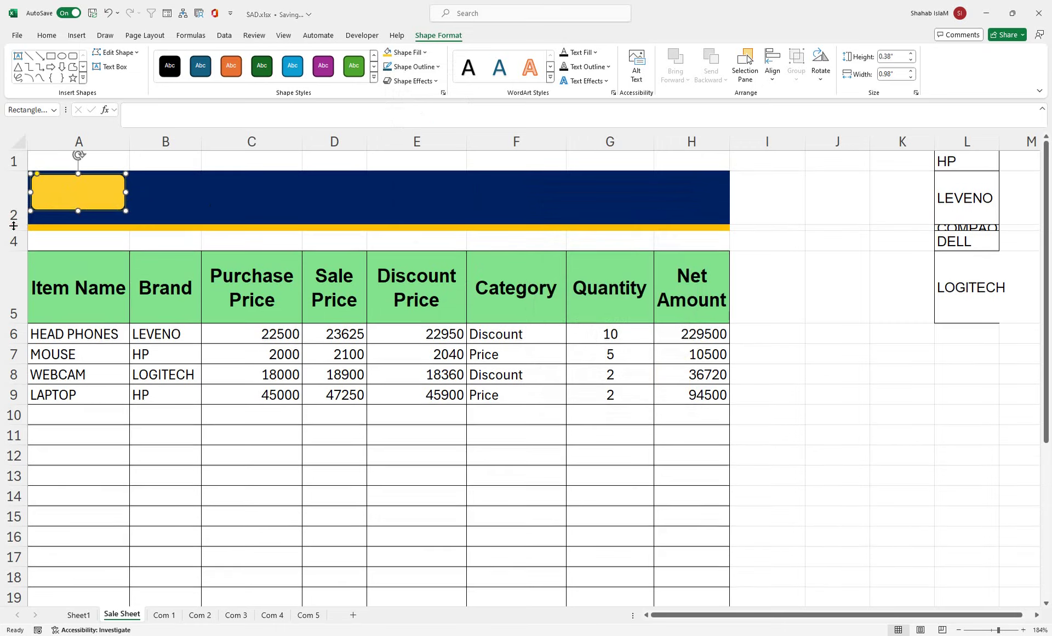
{"action": "left_click_drag", "start_coordinate": [82, 192], "coordinate": [188, 195]}
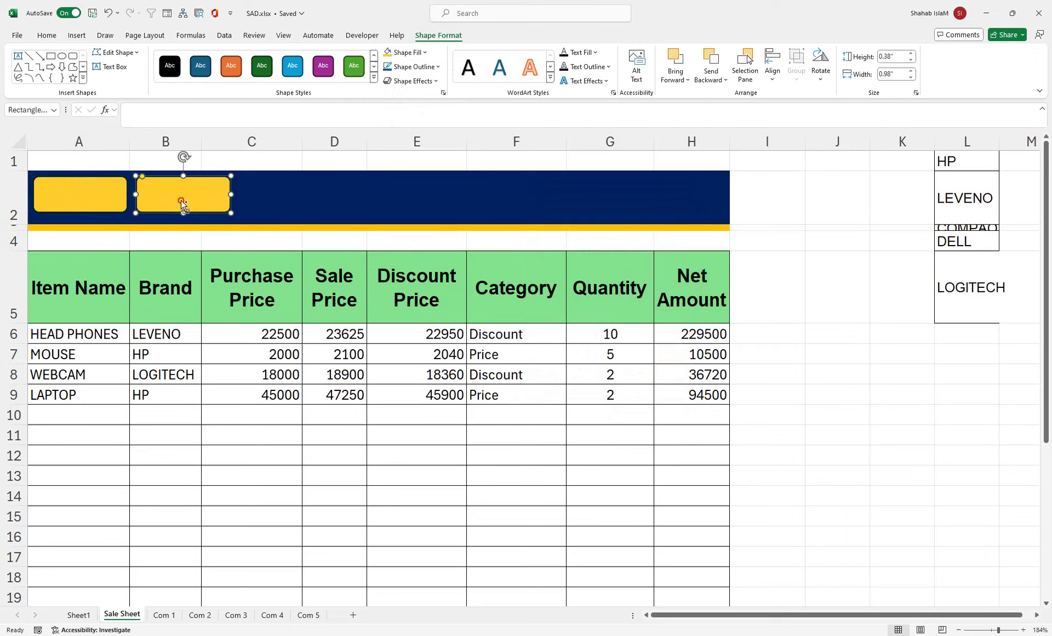
{"action": "left_click_drag", "start_coordinate": [181, 200], "coordinate": [623, 207]}
- Add the text "Sale Sheret" to the first rounded rectangle in the banner
{"action": "left_click", "coordinate": [100, 203]}
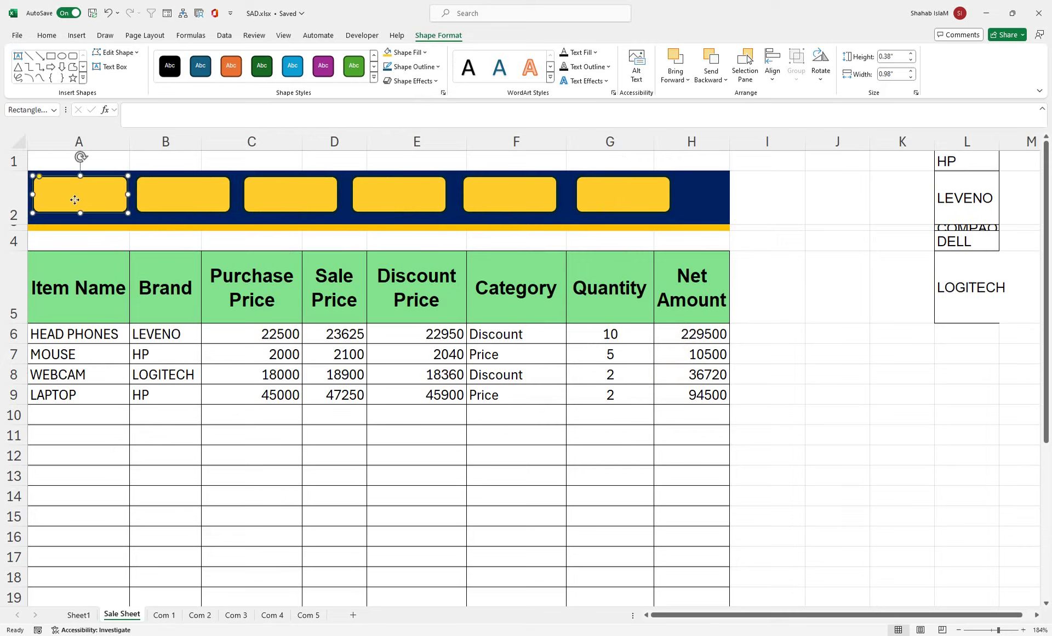
{"action": "right_click", "coordinate": [74, 200]}
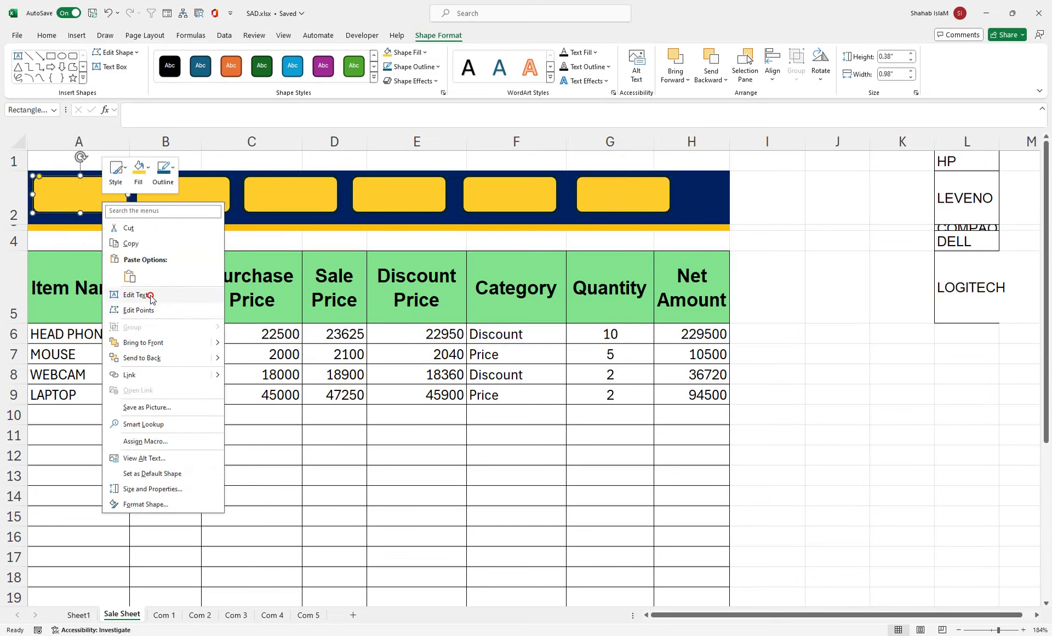
{"action": "left_click", "coordinate": [135, 295]}
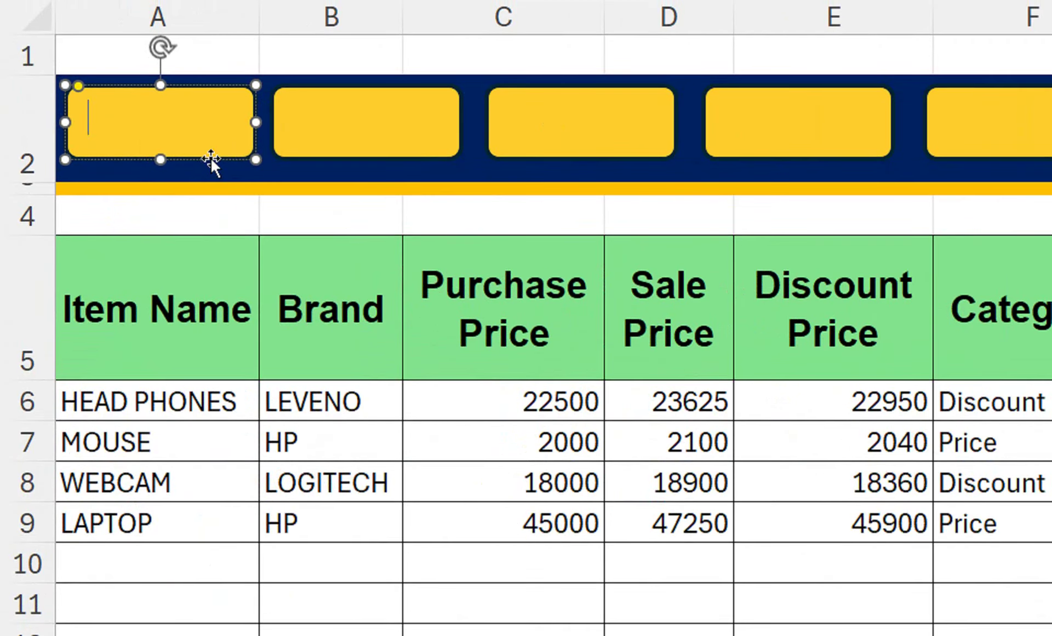
{"action": "type", "text": "Sale Sh"}
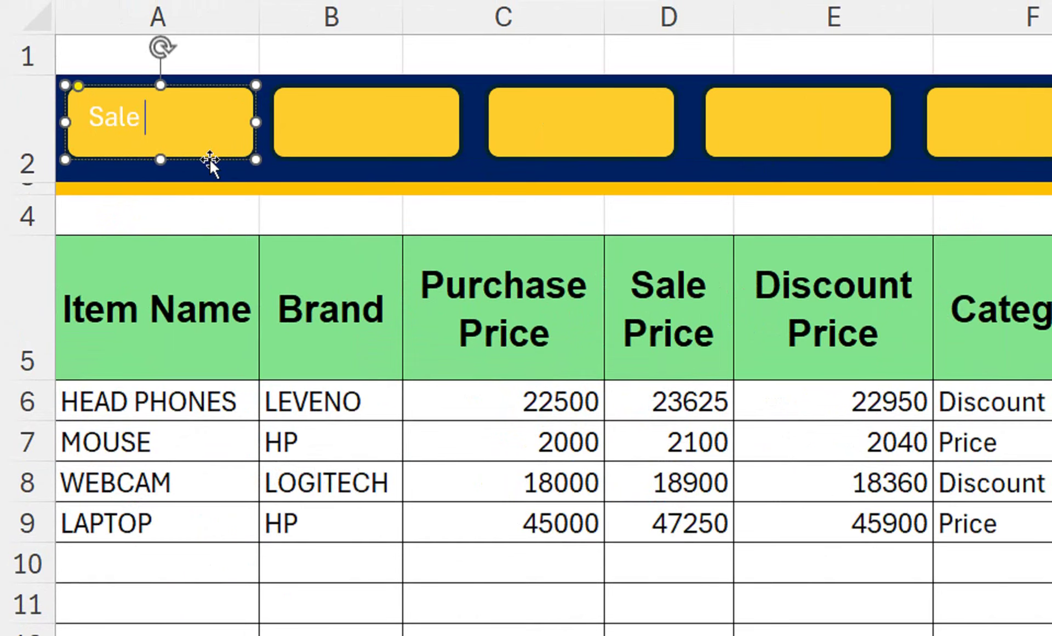
{"action": "type", "text": "eret"}
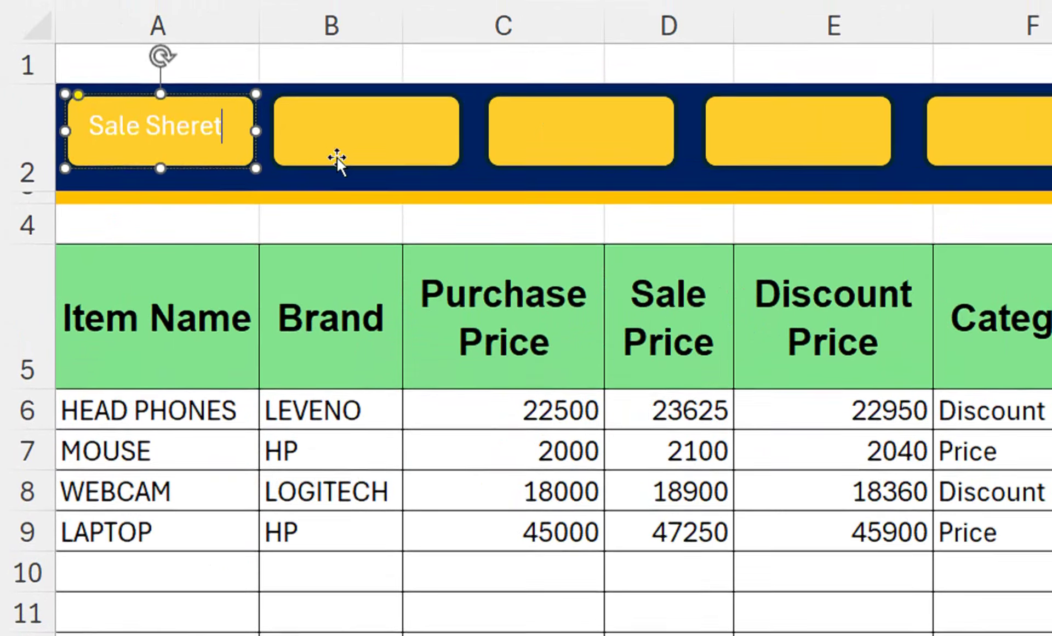
- Add the text "HP" to the second rounded rectangle
{"action": "left_click", "coordinate": [338, 148]}
{"action": "right_click", "coordinate": [337, 160]}
{"action": "left_click", "coordinate": [394, 347]}
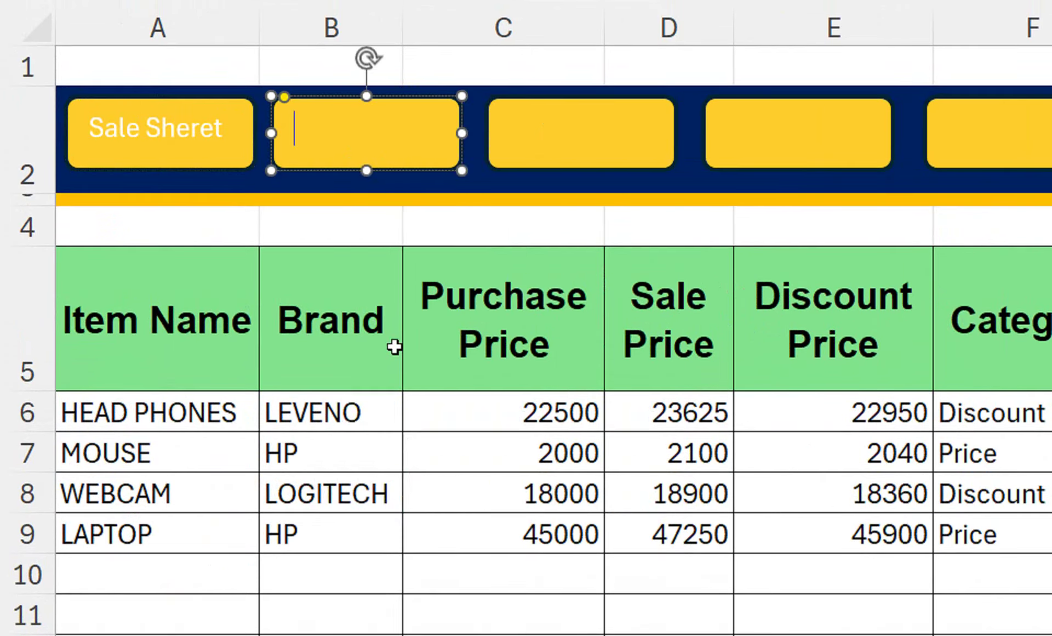
{"action": "type", "text": "HOP"}
{"action": "key", "text": "BackSpace"}
{"action": "key", "text": "BackSpace"}
{"action": "type", "text": "p"}
{"action": "key", "text": "BackSpace"}
{"action": "type", "text": "P"}
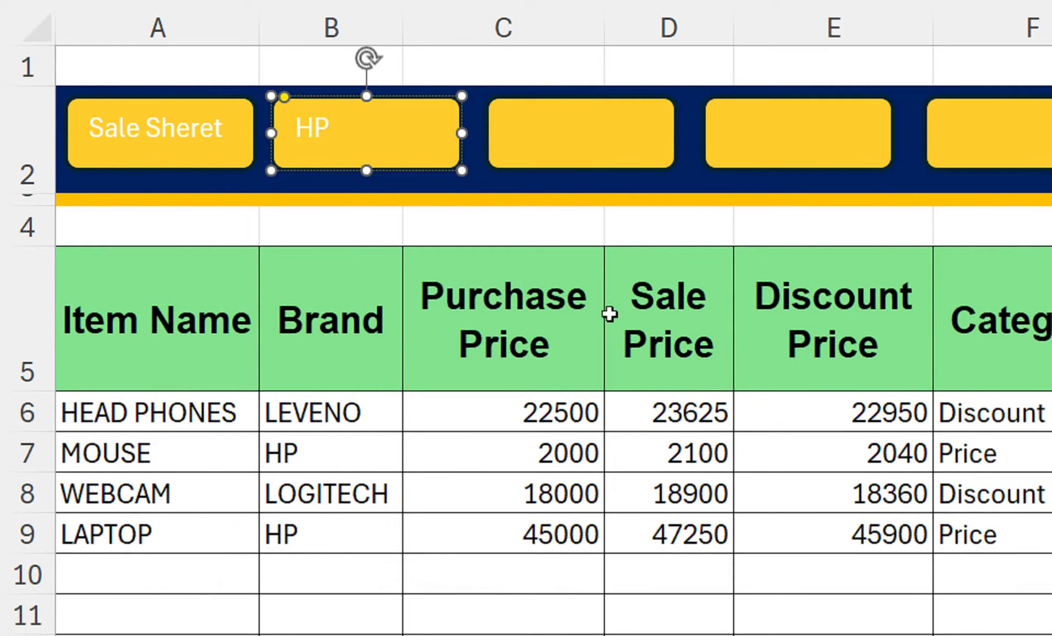
- Label the third rounded rectangle "LEVENO" and the fourth "COMPAQ"
{"action": "left_click", "coordinate": [597, 134]}
{"action": "right_click", "coordinate": [598, 141]}
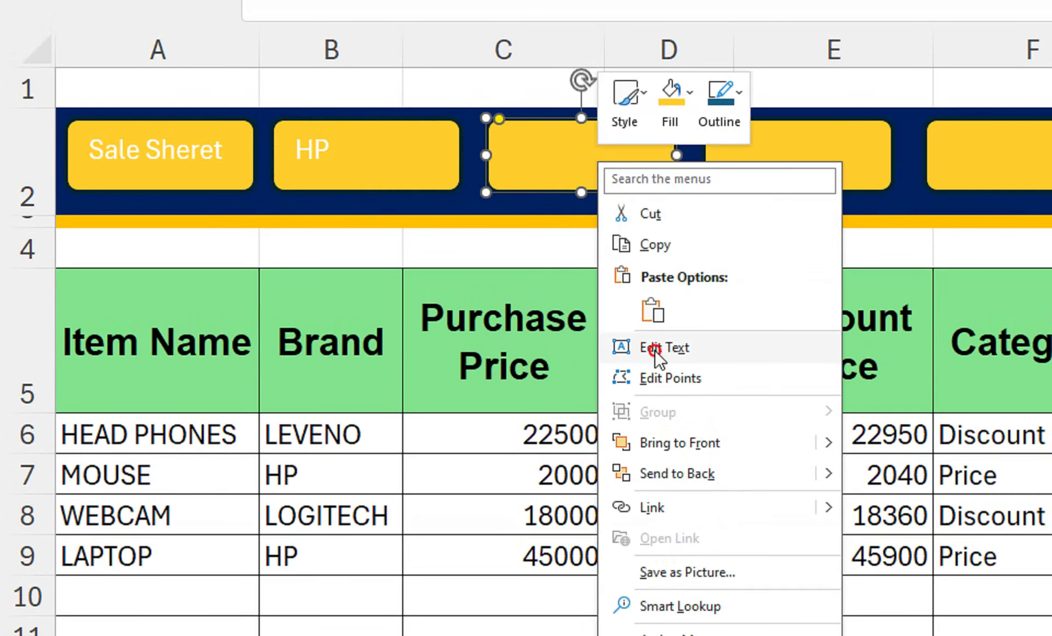
{"action": "left_click", "coordinate": [657, 349]}
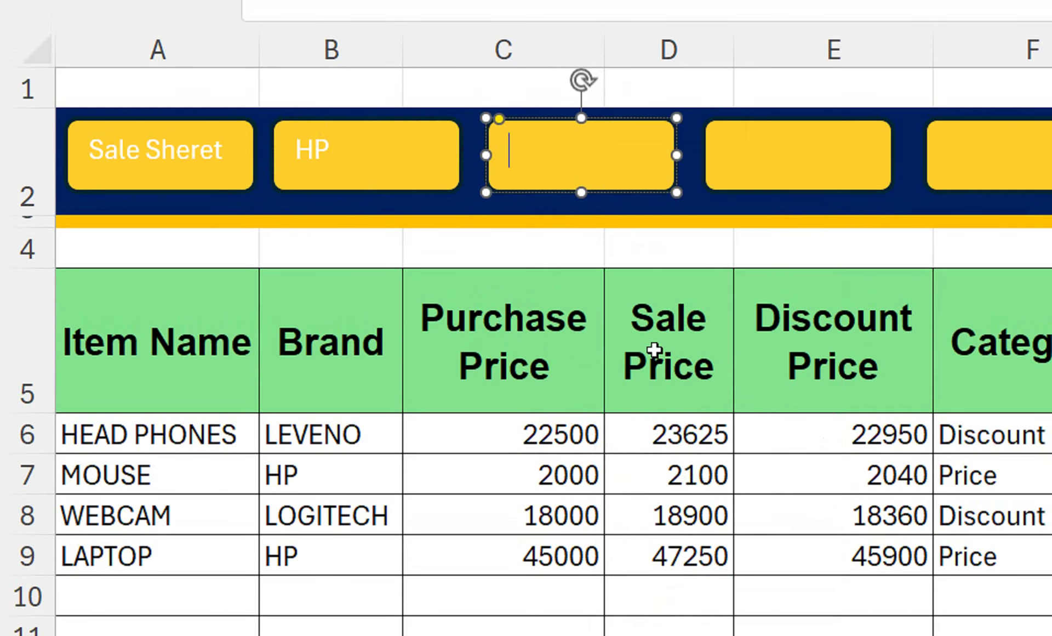
{"action": "type", "text": "LEVENO"}
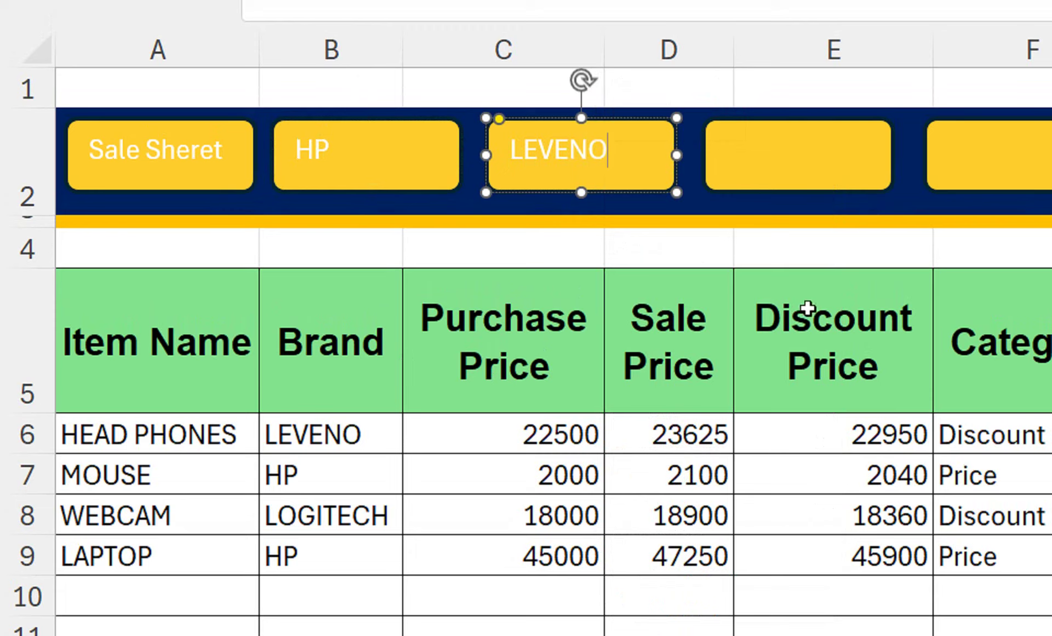
{"action": "right_click", "coordinate": [798, 178]}
{"action": "left_click", "coordinate": [844, 369]}
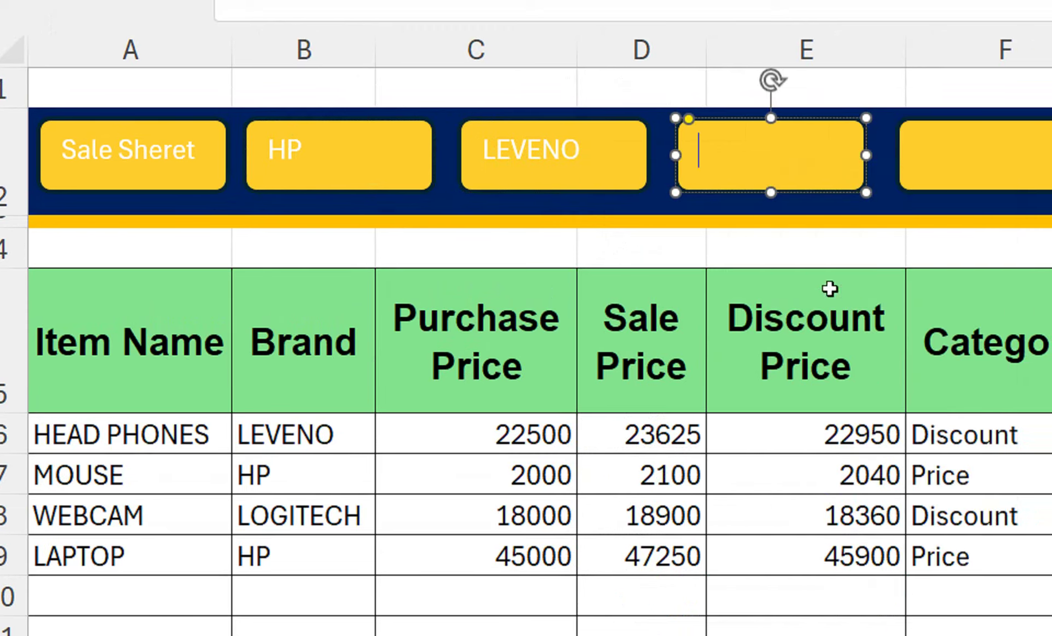
{"action": "type", "text": "COMPAQ"}
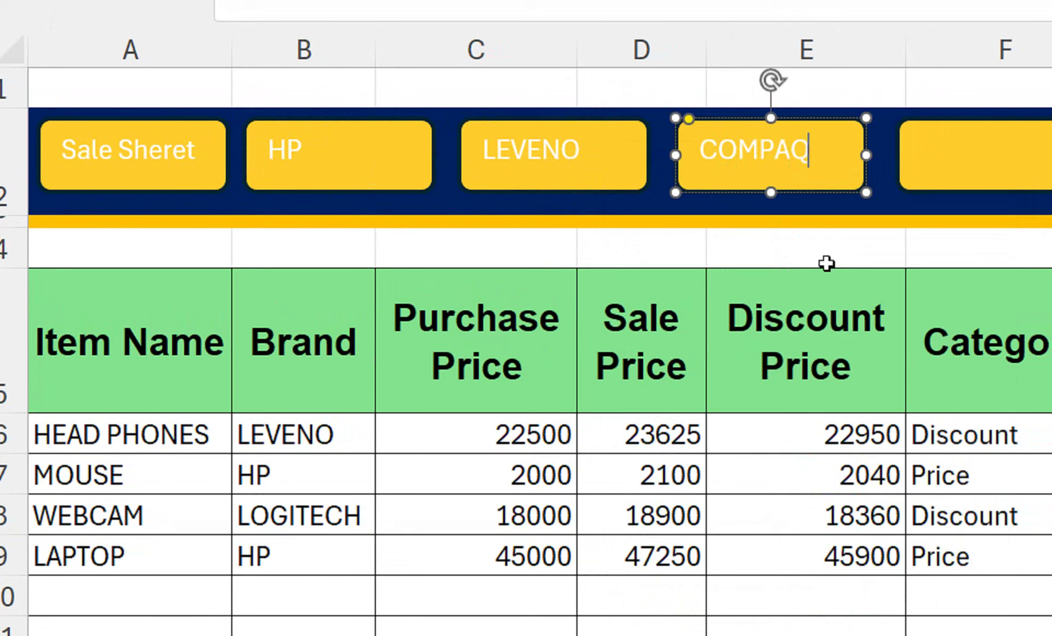
- Label the fifth rounded rectangle "DELL" and the sixth "LOGITECH"
{"action": "right_click", "coordinate": [848, 175]}
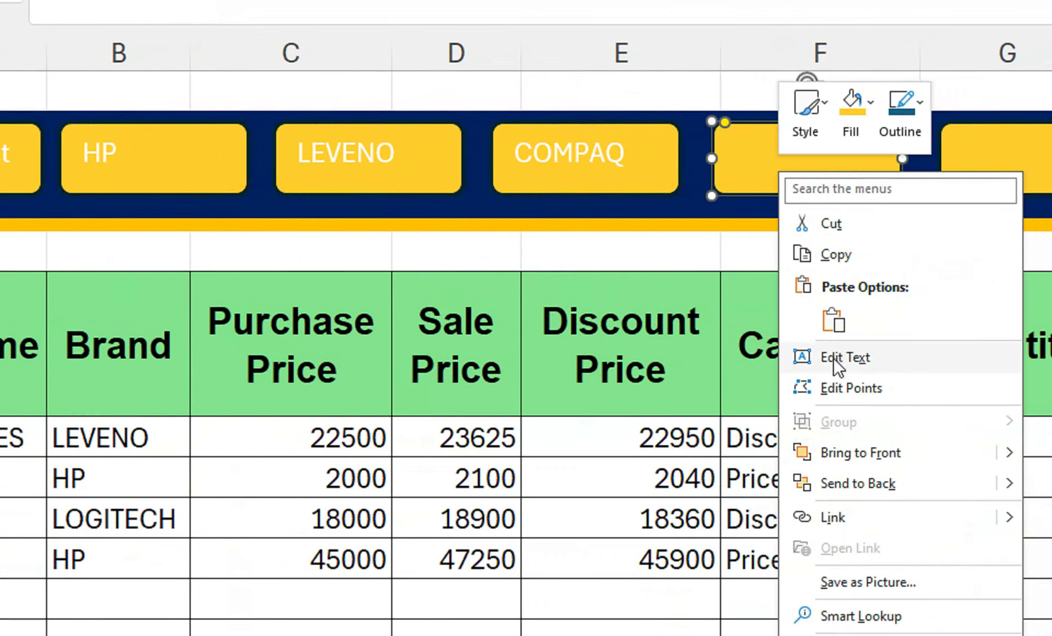
{"action": "left_click", "coordinate": [834, 357]}
{"action": "type", "text": "DELL"}
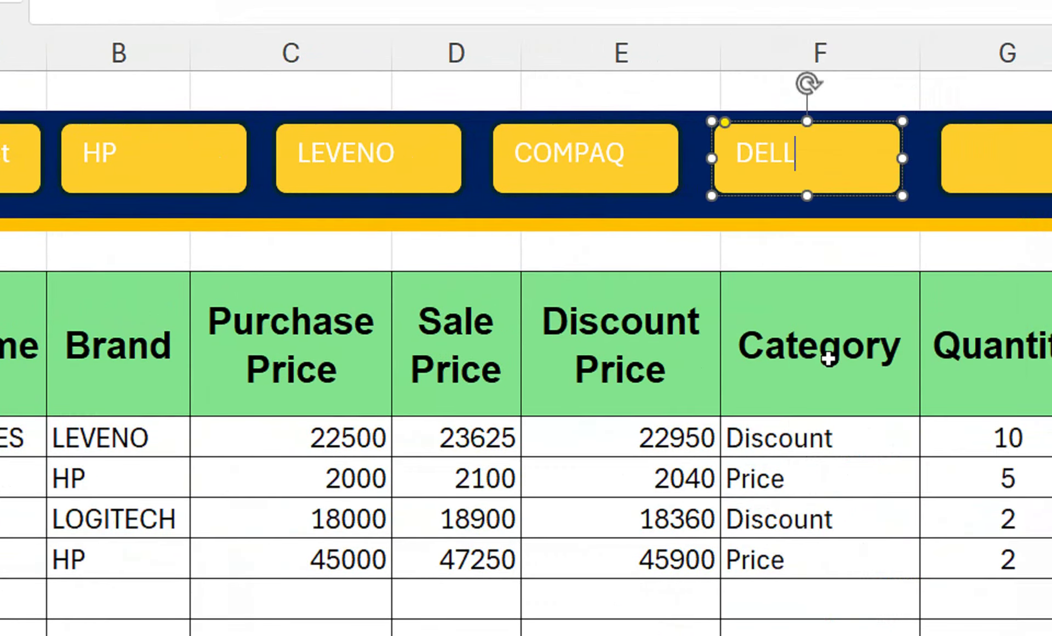
{"action": "left_click", "coordinate": [1041, 184]}
{"action": "right_click", "coordinate": [1045, 184]}
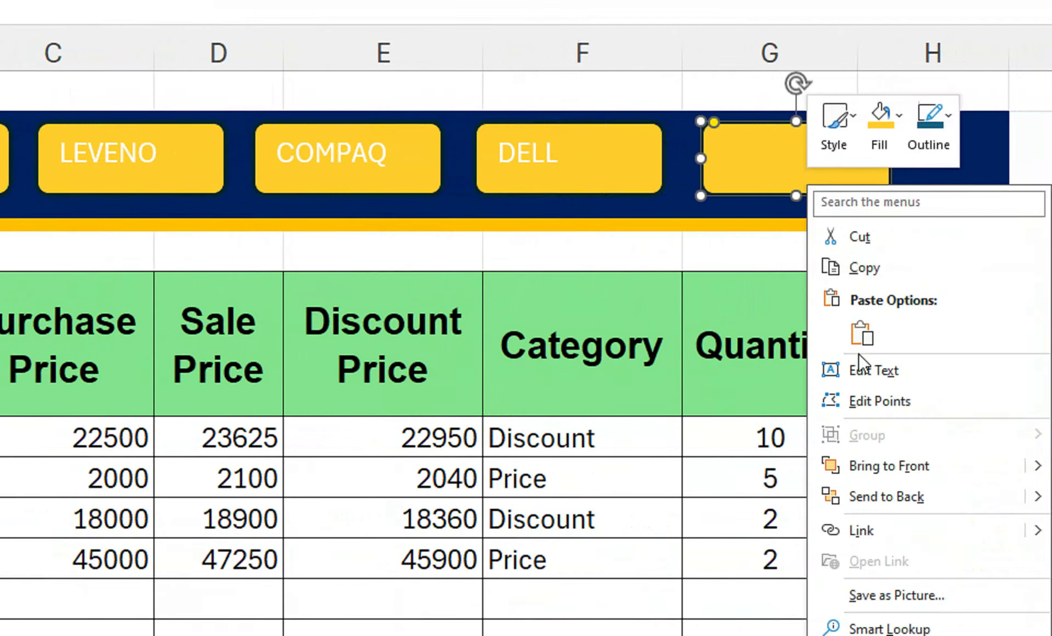
{"action": "left_click", "coordinate": [846, 383]}
{"action": "type", "text": "L"}
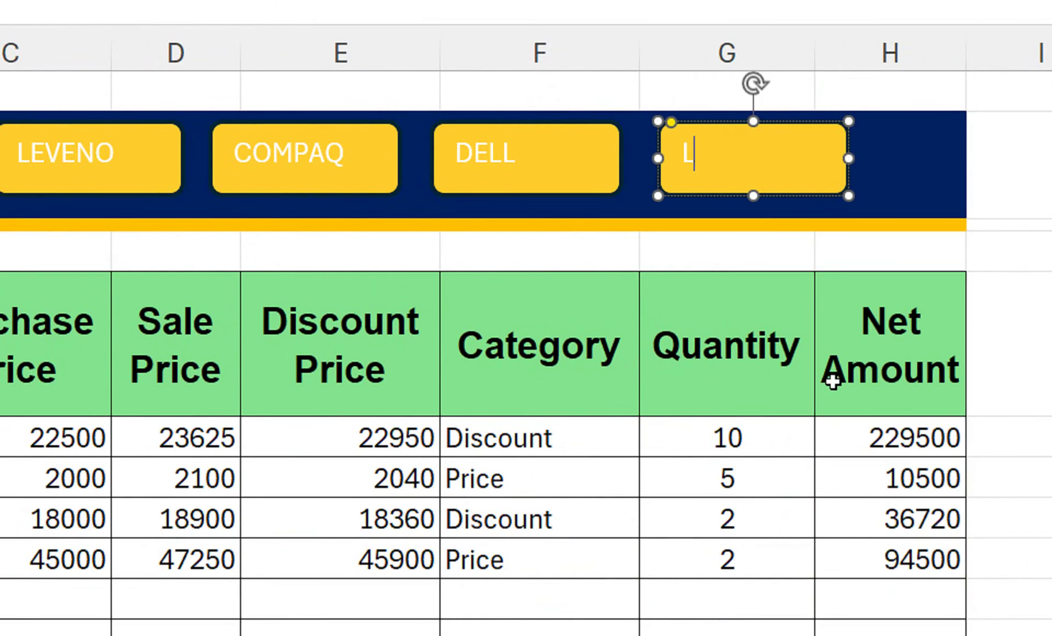
{"action": "type", "text": "OGITEX"}
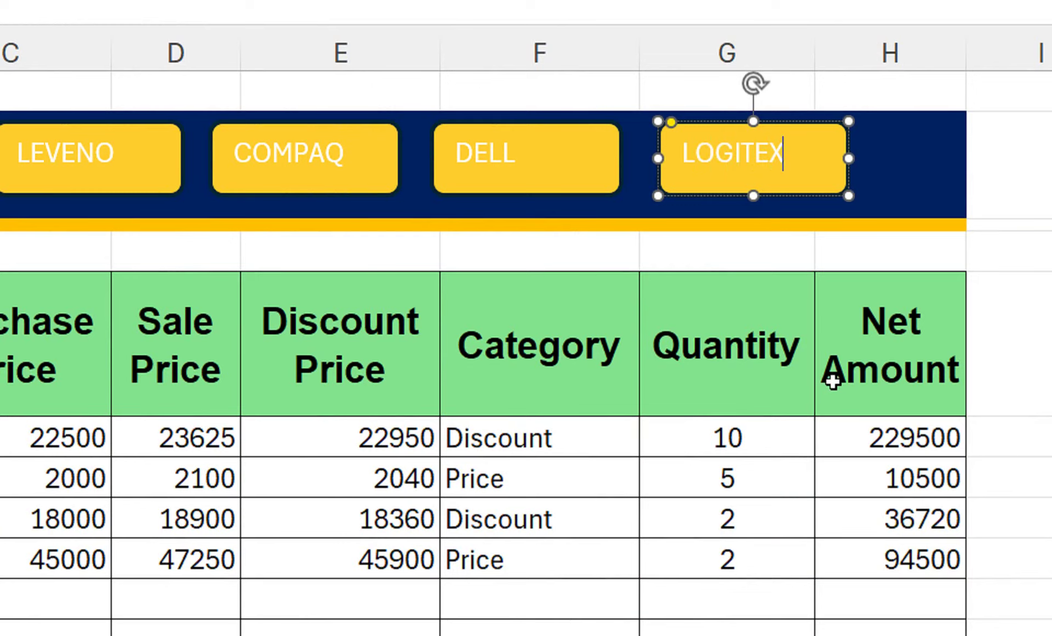
{"action": "key", "text": "BackSpace"}
{"action": "type", "text": "CH"}
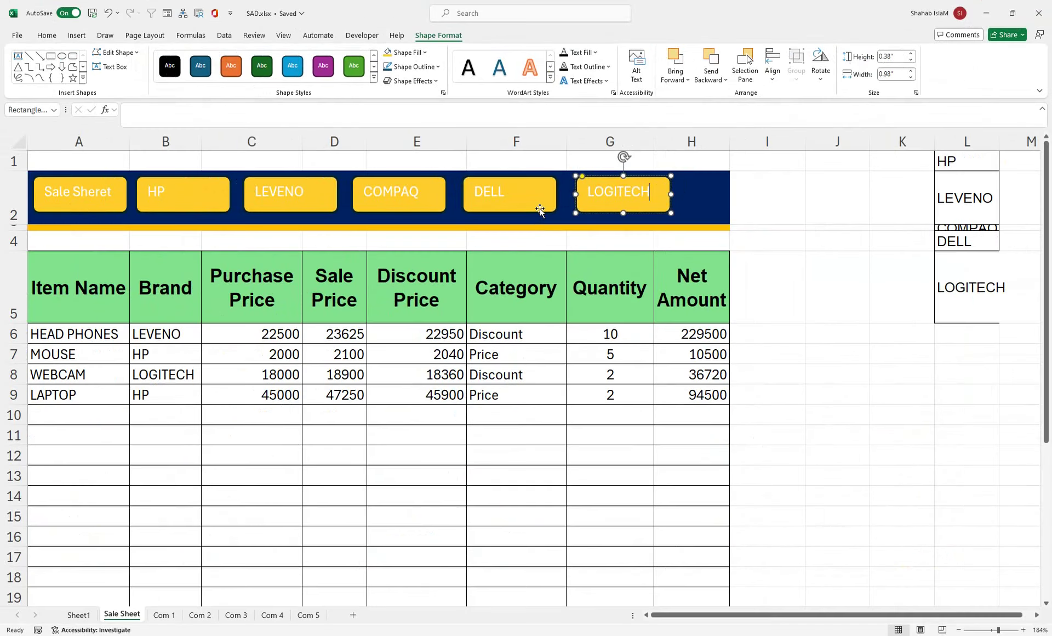
- Center the text of all six rounded rectangles horizontally and vertically, and make it bold and red
{"action": "left_click", "coordinate": [539, 210], "text": "ctrl"}
{"action": "left_click", "coordinate": [441, 207], "text": "ctrl"}
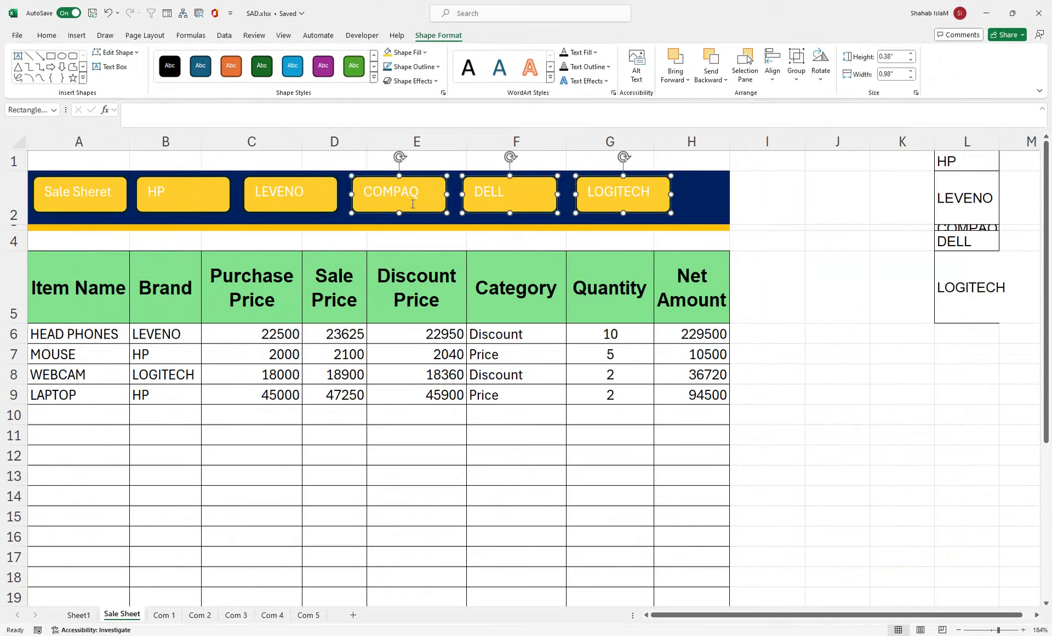
{"action": "left_click", "coordinate": [320, 207], "text": "ctrl"}
{"action": "left_click", "coordinate": [227, 202], "text": "ctrl"}
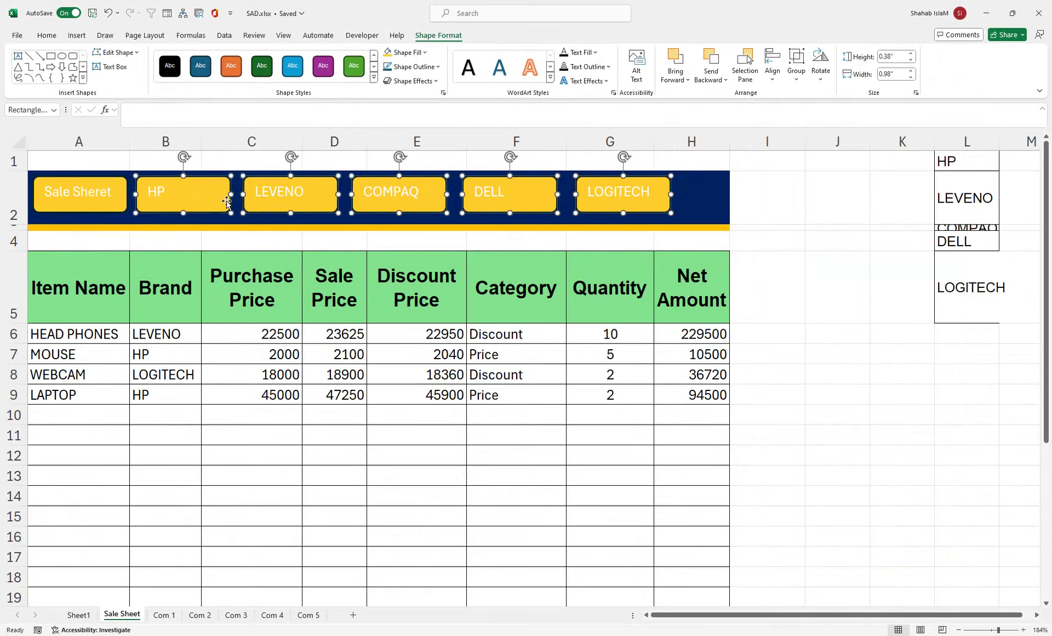
{"action": "left_click", "coordinate": [104, 206], "text": "ctrl"}
{"action": "left_click", "coordinate": [49, 36]}
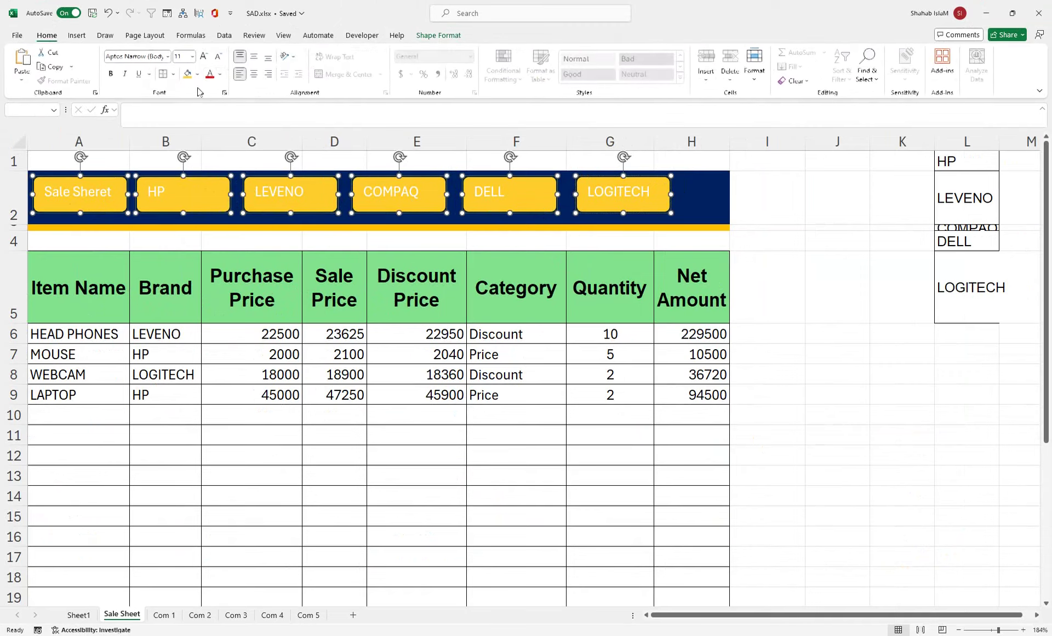
{"action": "left_click", "coordinate": [255, 74]}
{"action": "left_click", "coordinate": [254, 62]}
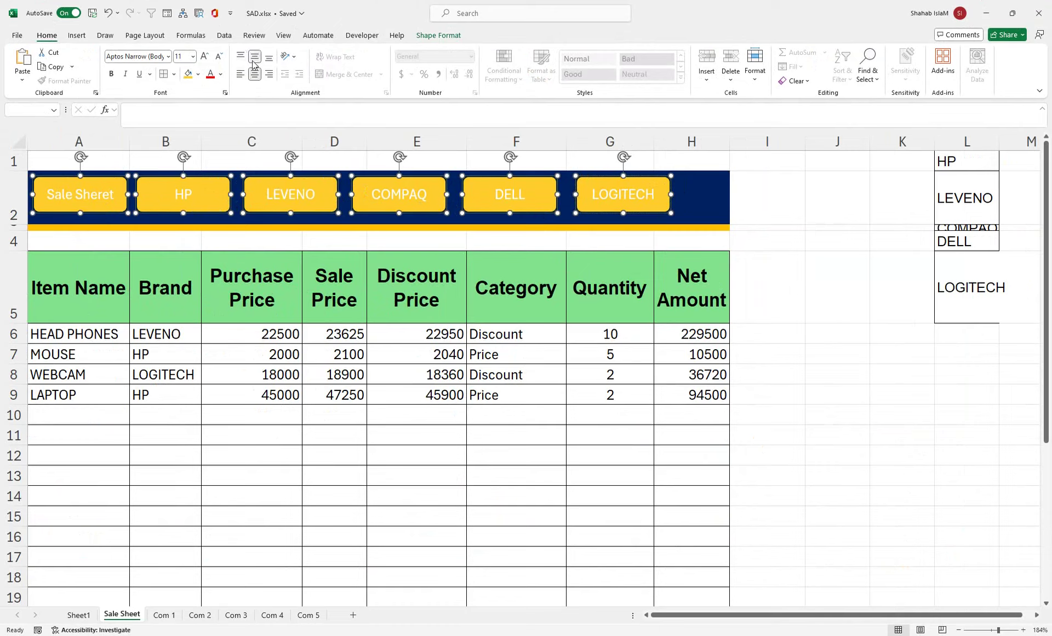
{"action": "left_click", "coordinate": [112, 72]}
{"action": "left_click", "coordinate": [210, 75]}
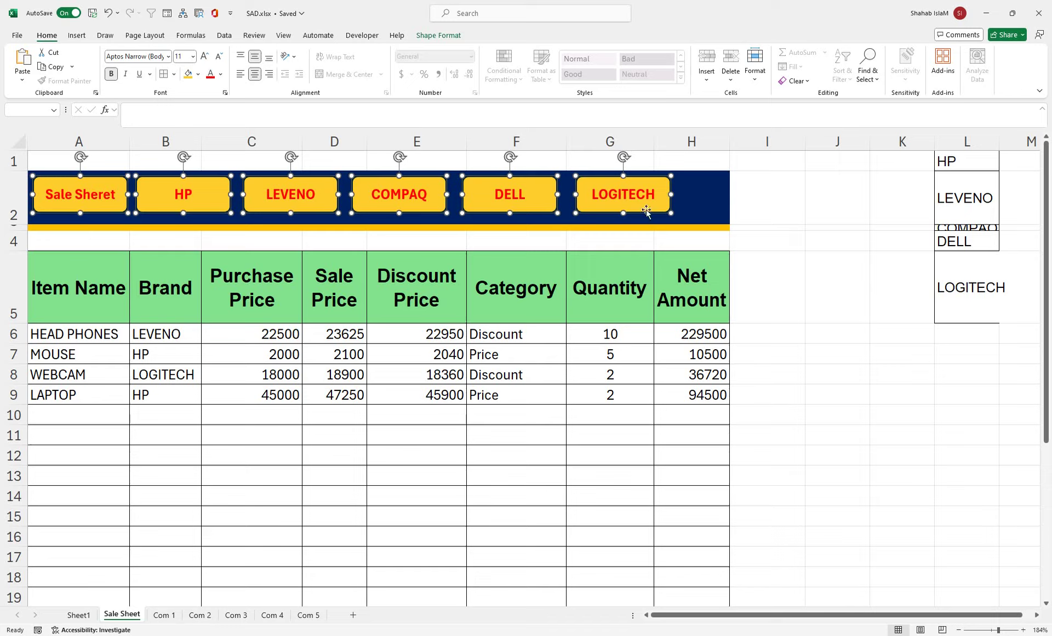
- Change the text color of all six rounded rectangles to black
{"action": "left_click", "coordinate": [220, 74]}
{"action": "left_click", "coordinate": [220, 144]}
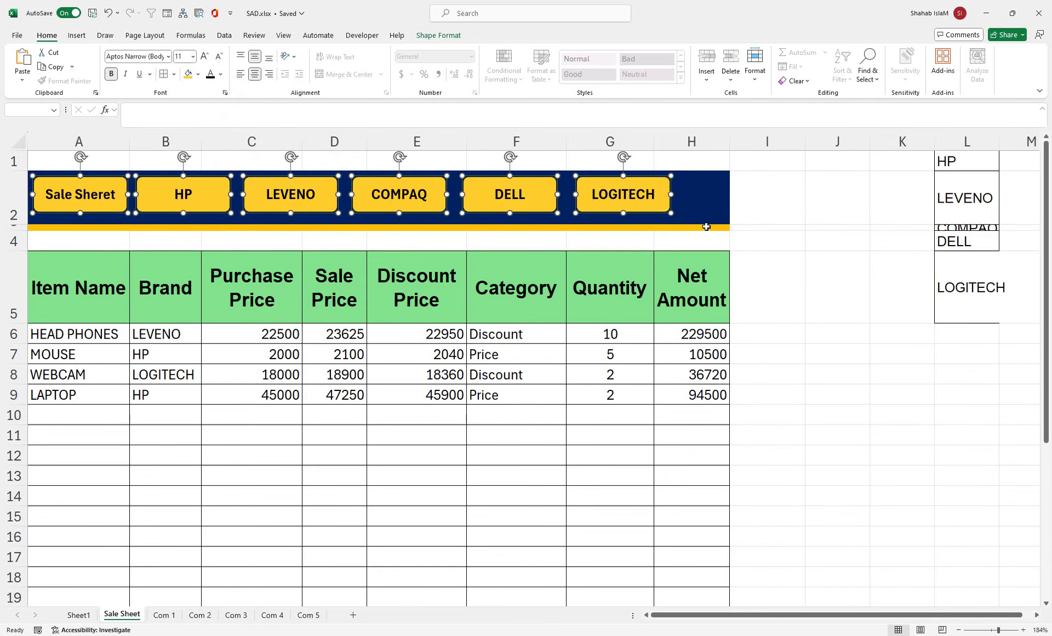
{"action": "left_click", "coordinate": [136, 222]}
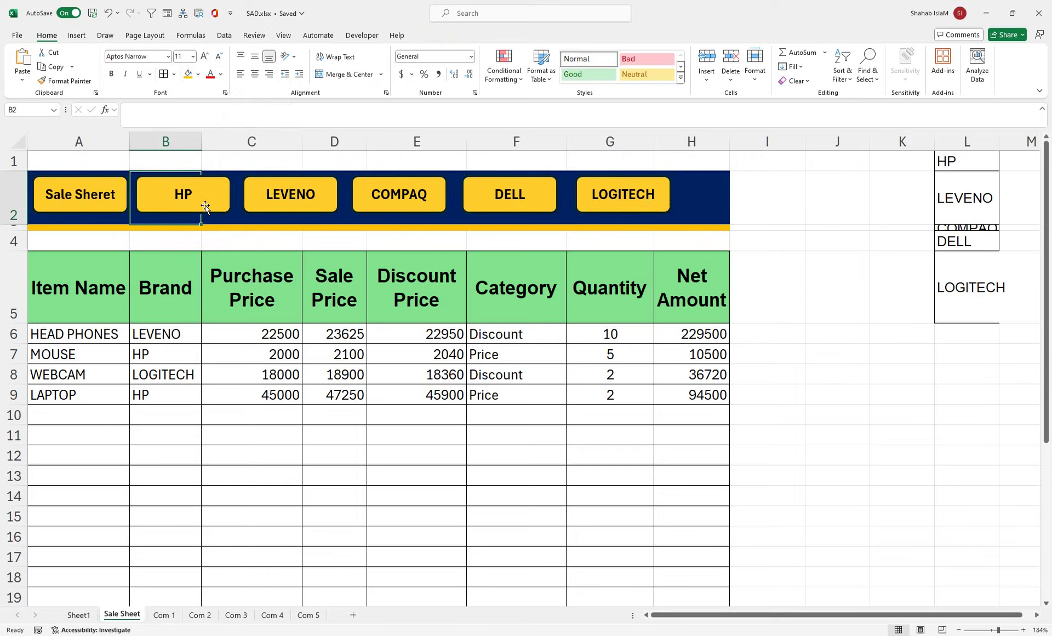
- Correct the misspelled label of the first rounded rectangle to "Sale Sheet"
{"action": "left_click", "coordinate": [107, 196]}
{"action": "key", "text": "BackSpace"}
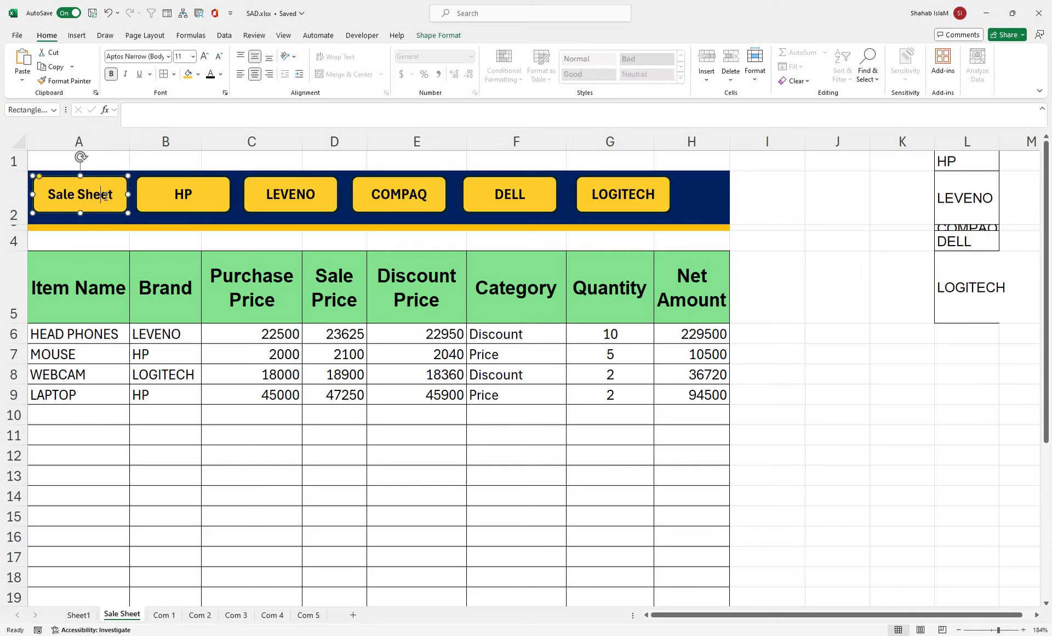
{"action": "left_click", "coordinate": [146, 276]}
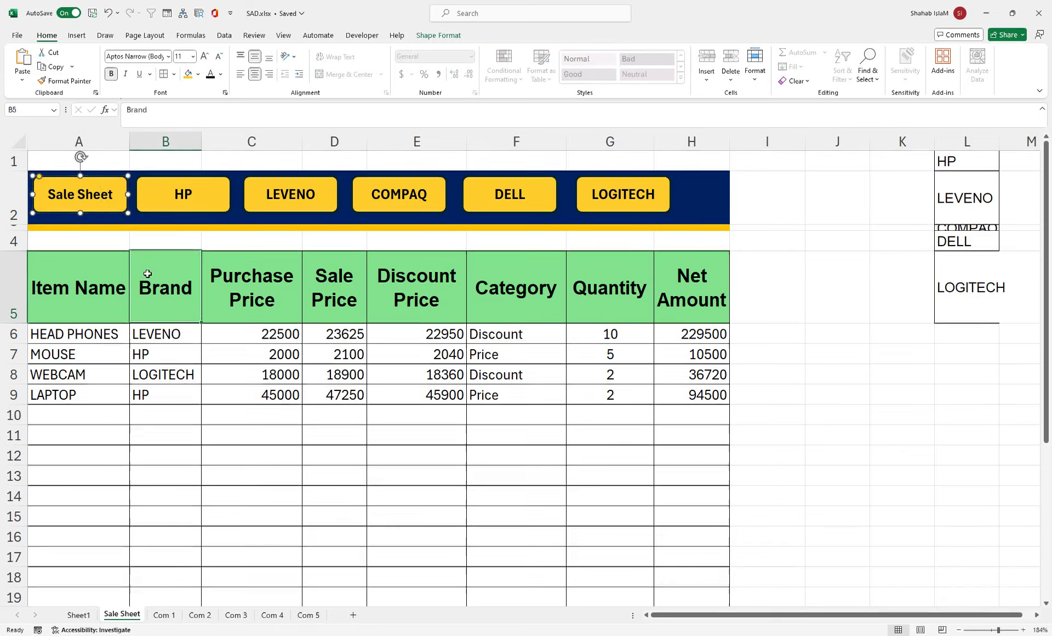
- Fill the HP, LEVENO, COMPAQ, DELL and LOGITECH shapes with the lightest blue theme color
{"action": "left_click", "coordinate": [210, 212]}
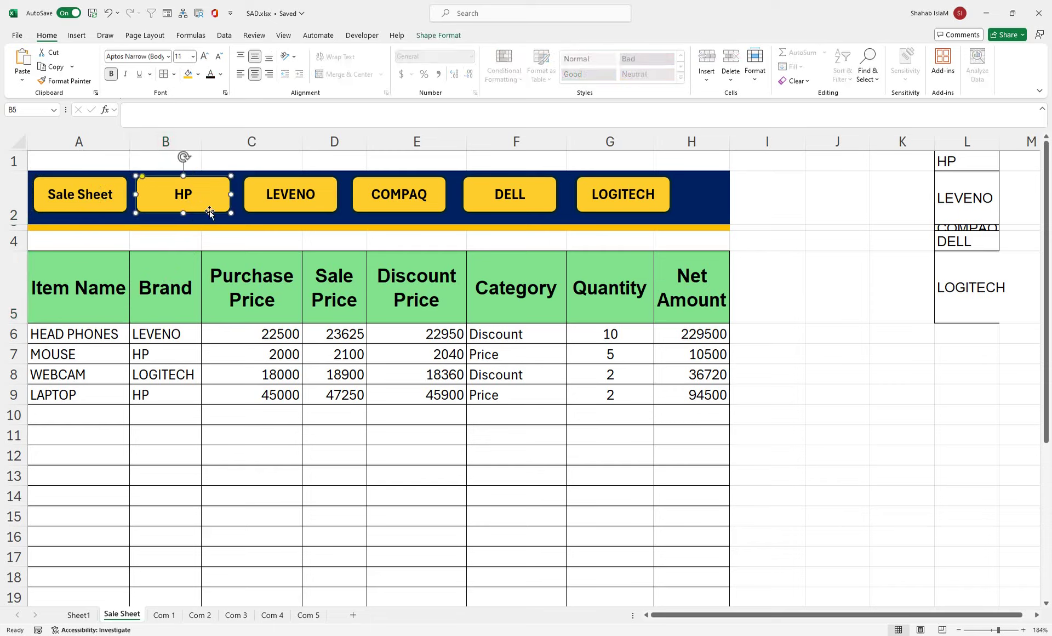
{"action": "left_click", "coordinate": [285, 211], "text": "ctrl"}
{"action": "left_click", "coordinate": [415, 214], "text": "ctrl"}
{"action": "left_click", "coordinate": [491, 208], "text": "ctrl"}
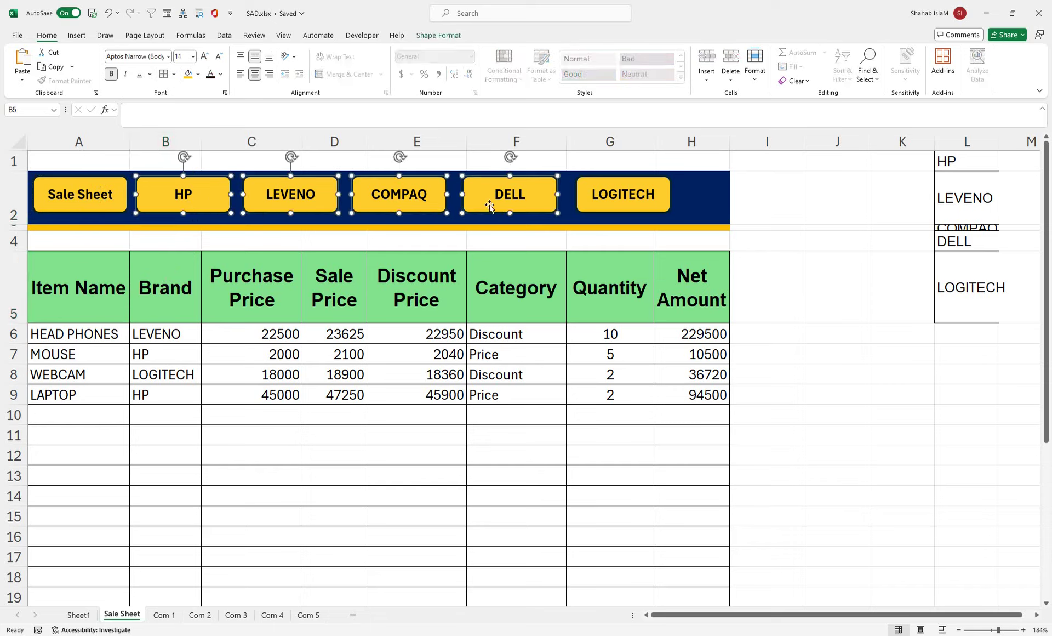
{"action": "left_click", "coordinate": [582, 207], "text": "ctrl"}
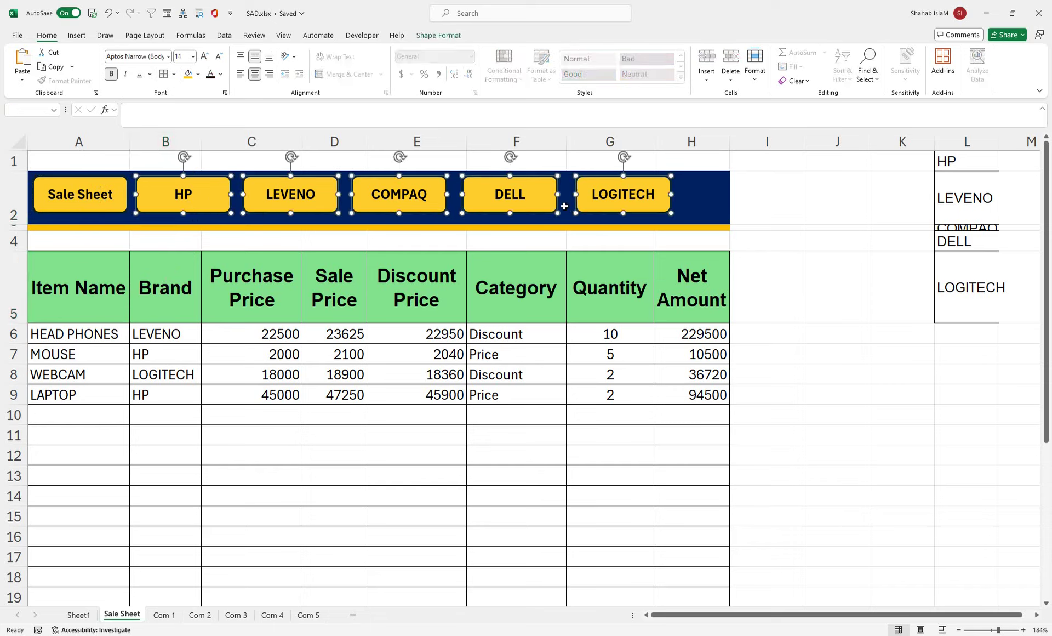
{"action": "left_click", "coordinate": [441, 35]}
{"action": "left_click", "coordinate": [408, 55]}
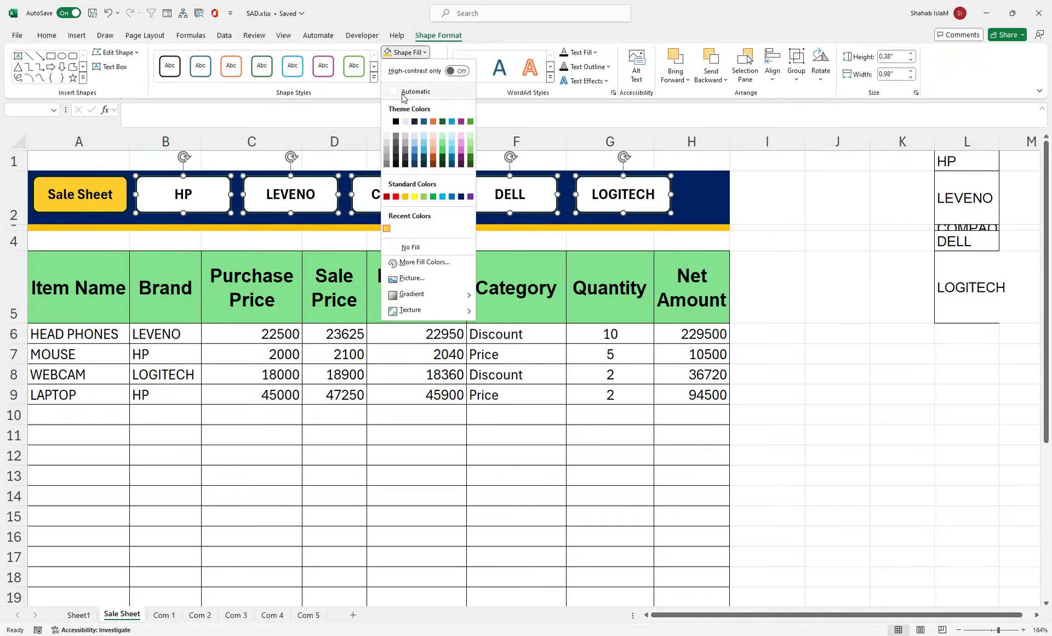
{"action": "left_click", "coordinate": [414, 136]}
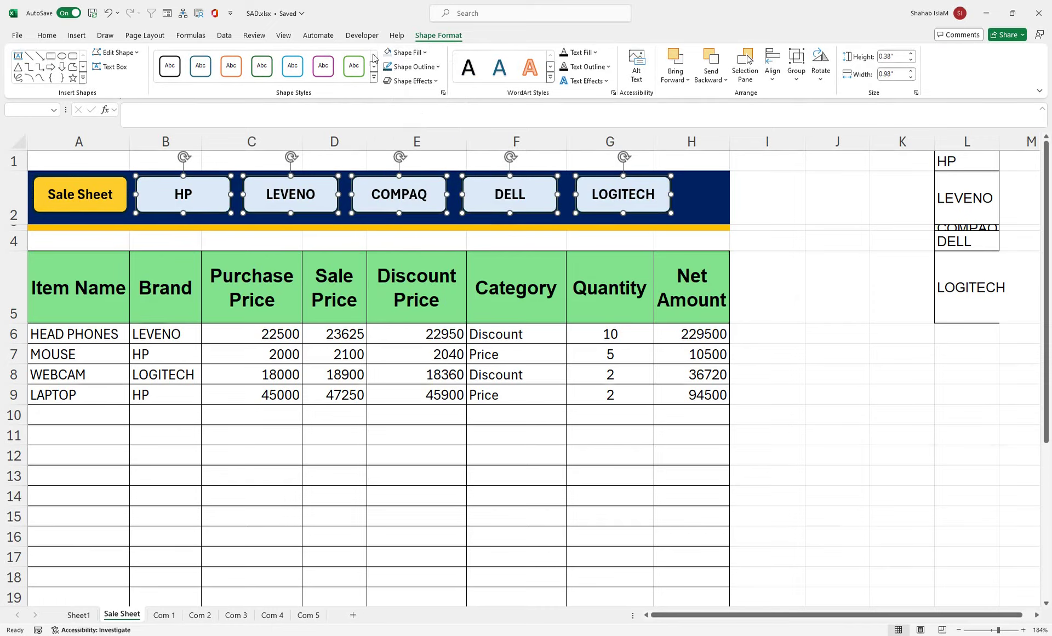
- Give the five selected brand shapes a white outline
{"action": "left_click", "coordinate": [412, 67]}
{"action": "left_click", "coordinate": [387, 136]}
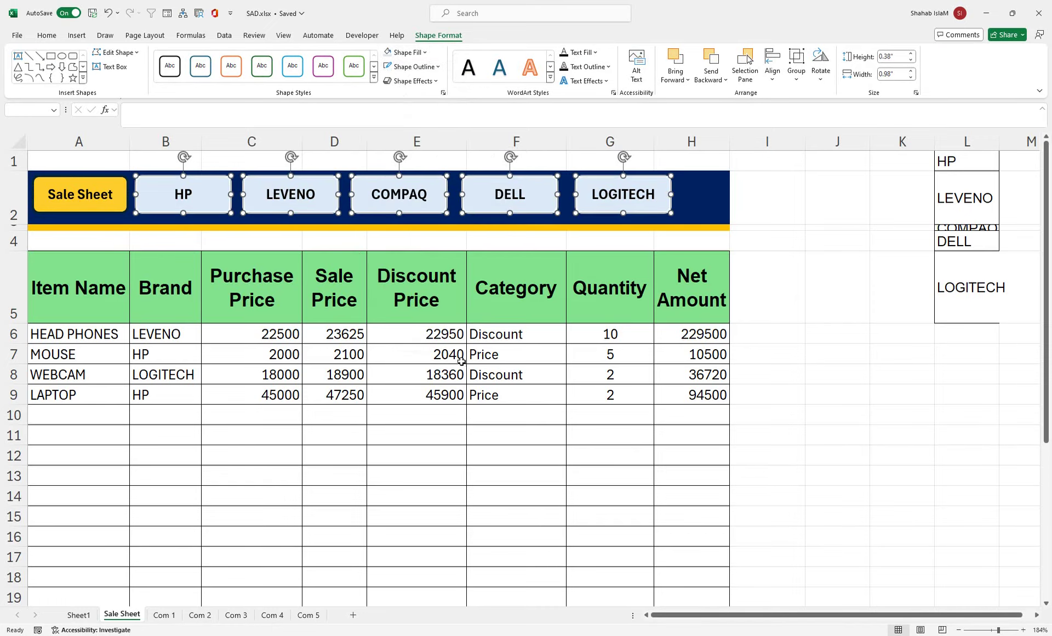
{"action": "left_click", "coordinate": [420, 402]}
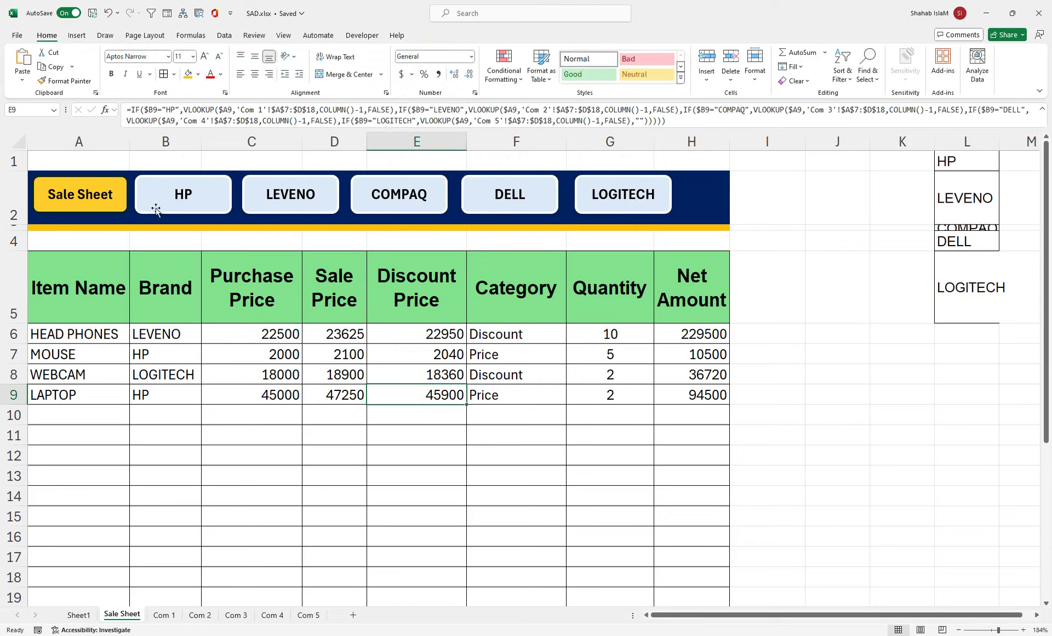
- Give the Sale Sheet shape a standard yellow outline
{"action": "right_click", "coordinate": [108, 208]}
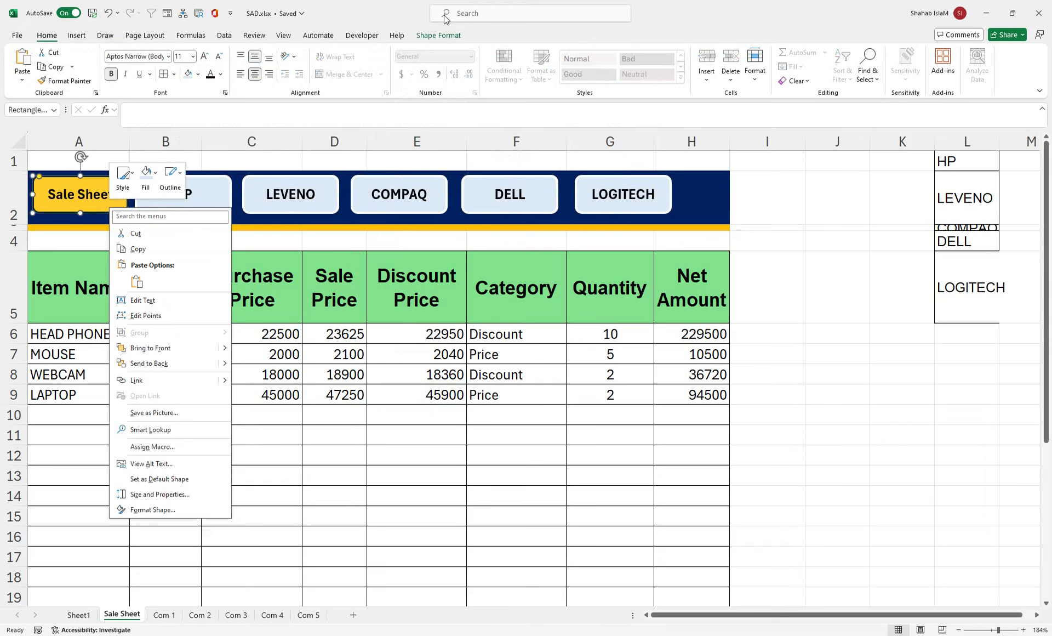
{"action": "left_click", "coordinate": [433, 35]}
{"action": "left_click", "coordinate": [419, 81]}
{"action": "left_click", "coordinate": [421, 68]}
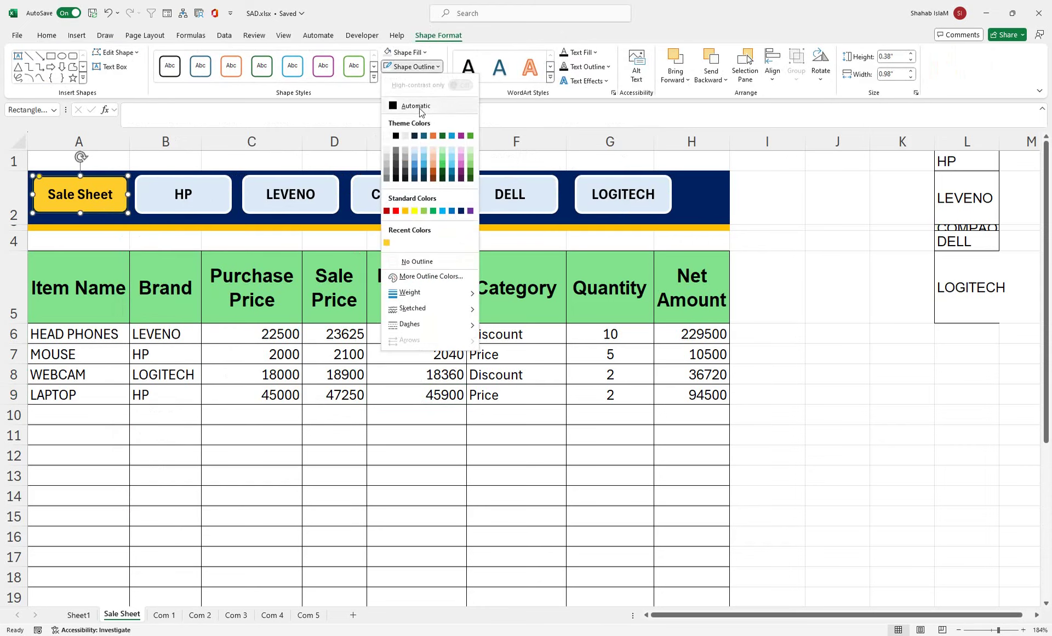
{"action": "left_click", "coordinate": [415, 212]}
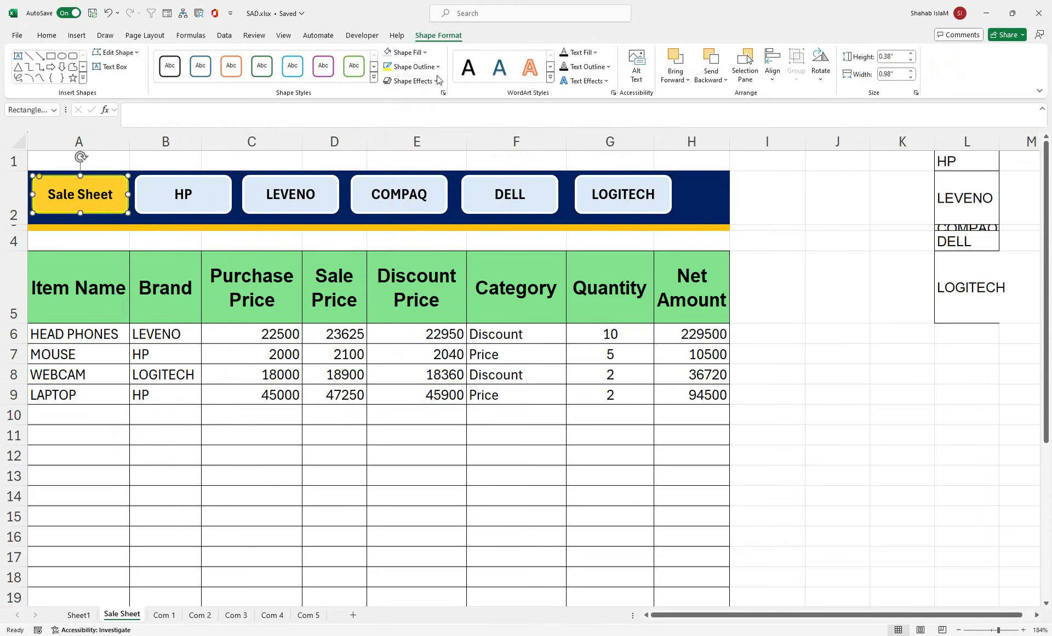
- Apply the first outer shadow preset to the Sale Sheet shape and set its outline to standard red
{"action": "left_click", "coordinate": [439, 80]}
{"action": "mouse_move", "coordinate": [433, 126]}
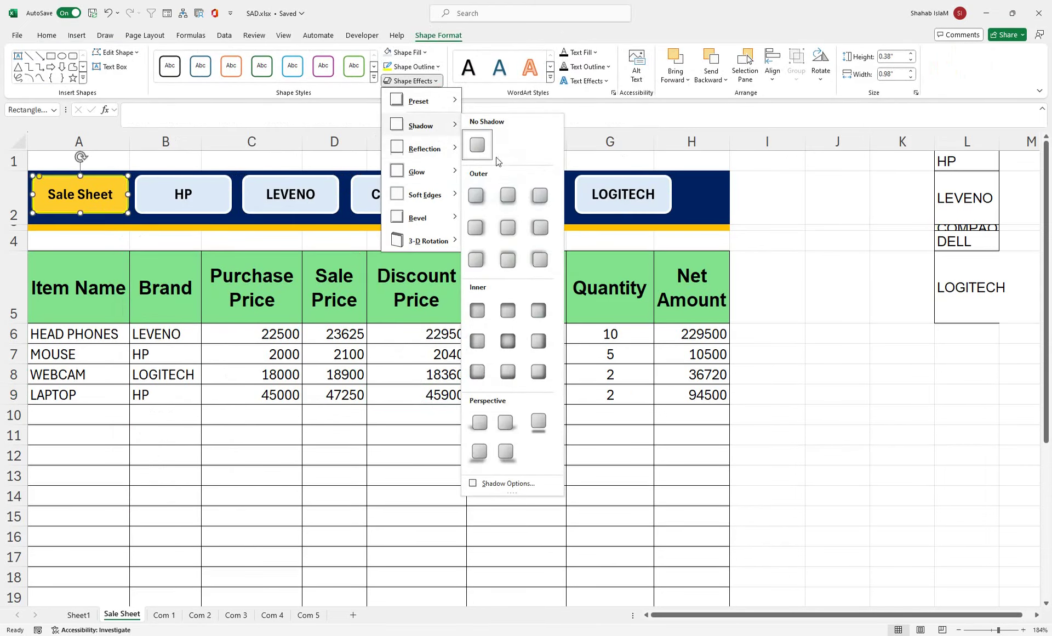
{"action": "left_click", "coordinate": [475, 195]}
{"action": "left_click", "coordinate": [410, 65]}
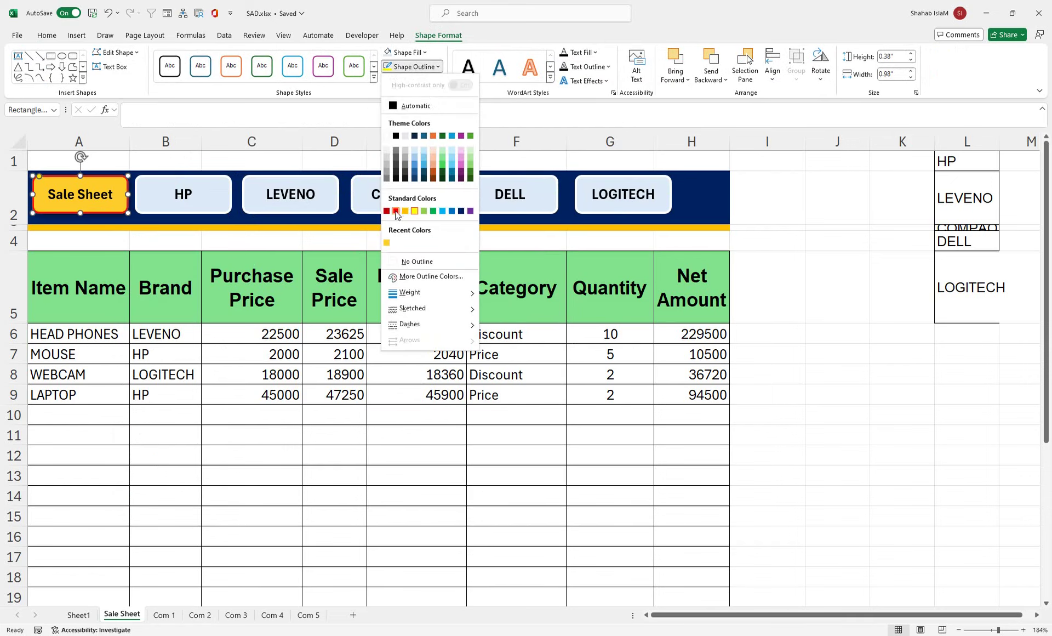
{"action": "left_click", "coordinate": [396, 211]}
{"action": "left_click", "coordinate": [187, 286]}
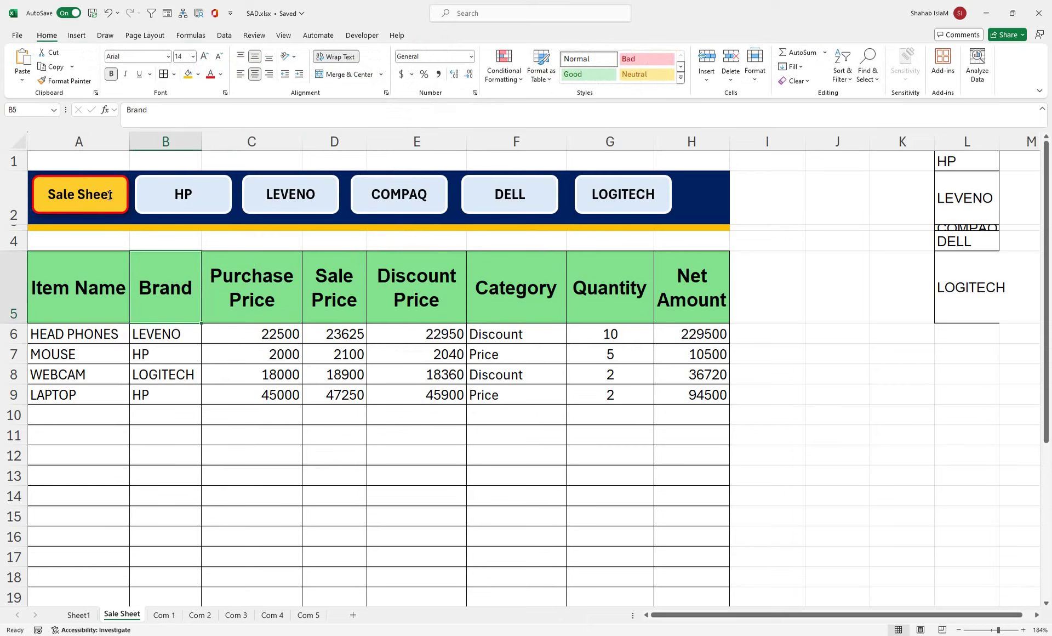
{"action": "left_click", "coordinate": [494, 367]}
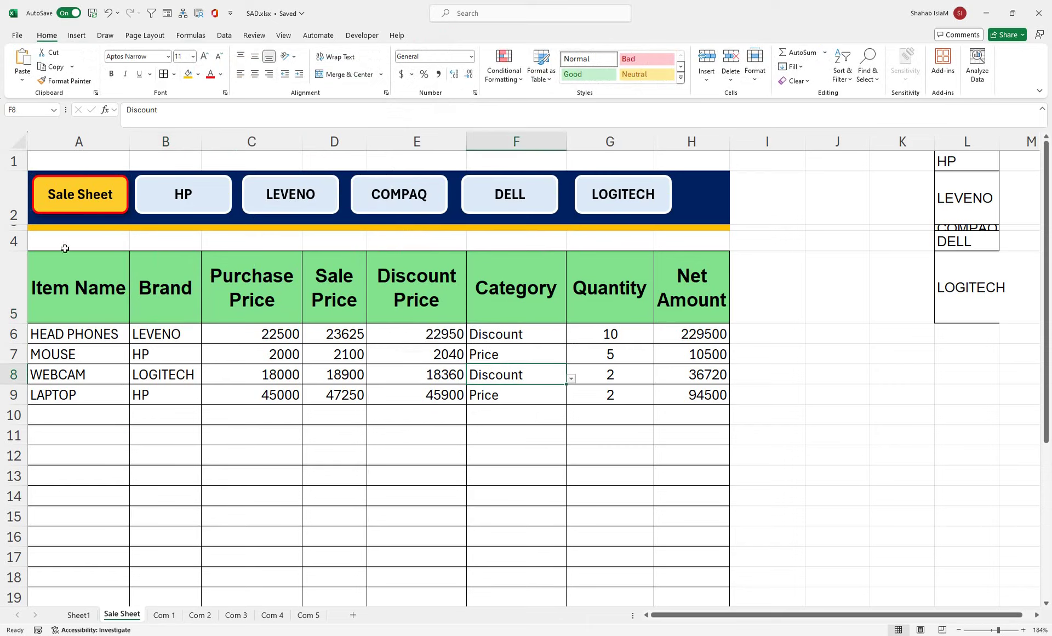
- Make row 2 slightly taller and fill cells A1:H1 with the standard dark blue of the banner
{"action": "left_click_drag", "start_coordinate": [14, 225], "coordinate": [15, 231]}
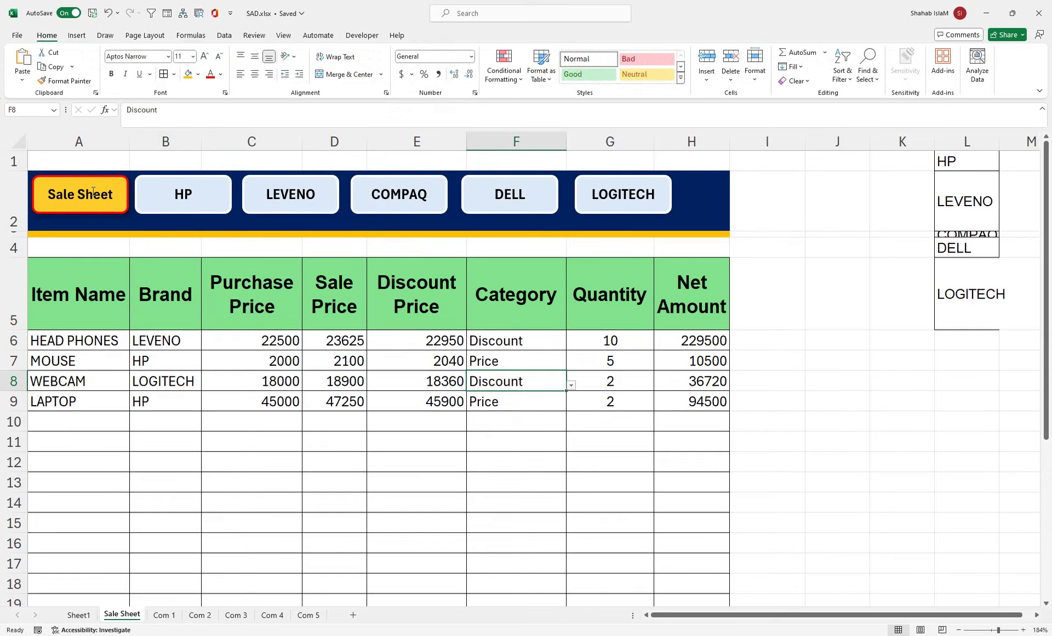
{"action": "left_click_drag", "start_coordinate": [46, 167], "coordinate": [658, 156]}
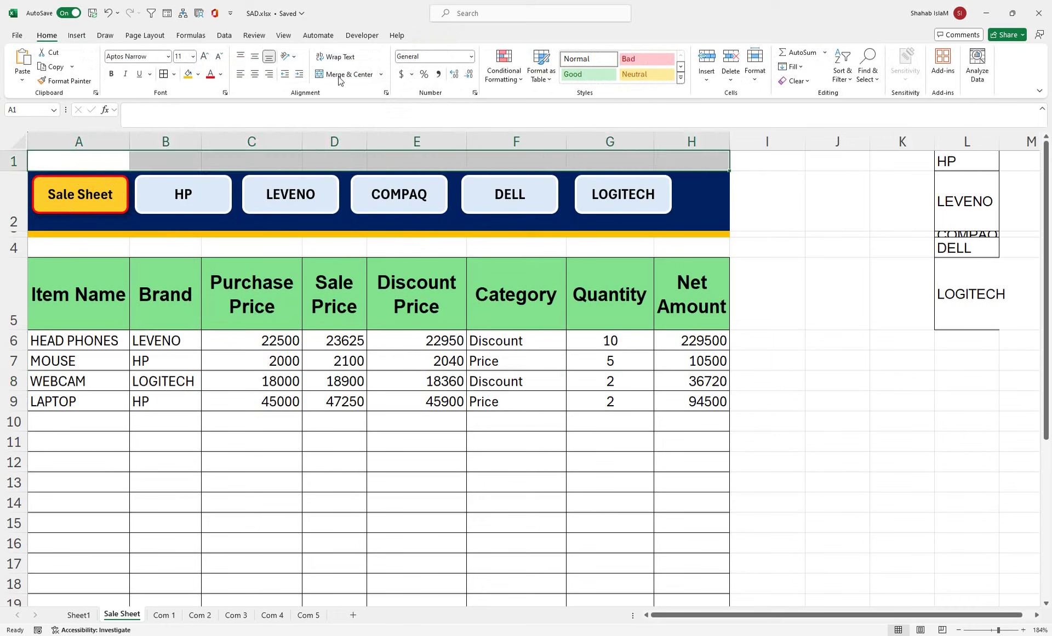
{"action": "left_click", "coordinate": [198, 76]}
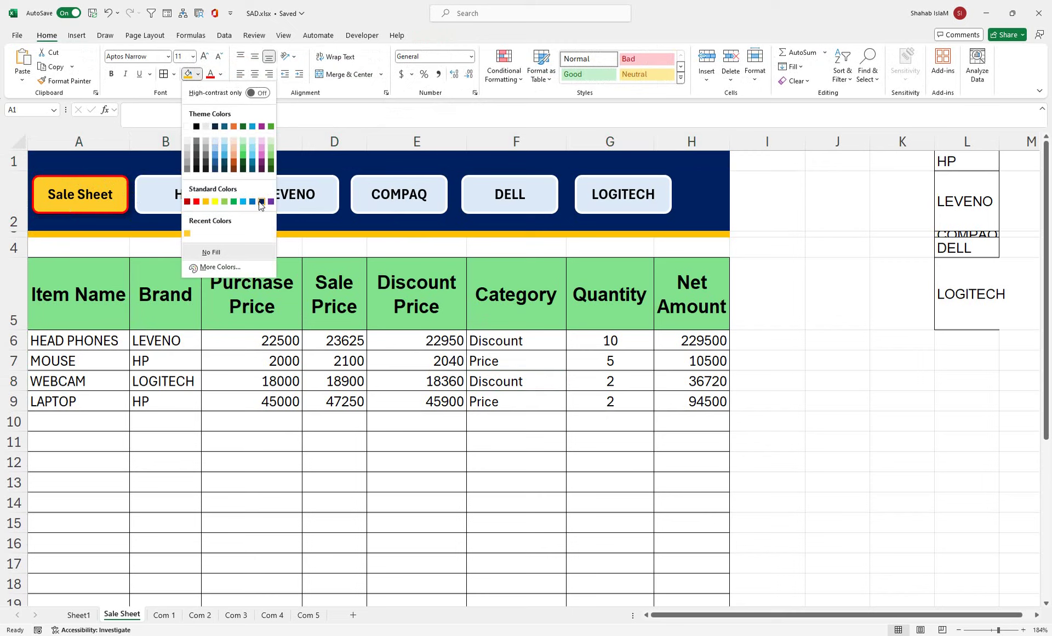
{"action": "left_click", "coordinate": [261, 202]}
{"action": "left_click", "coordinate": [359, 401]}
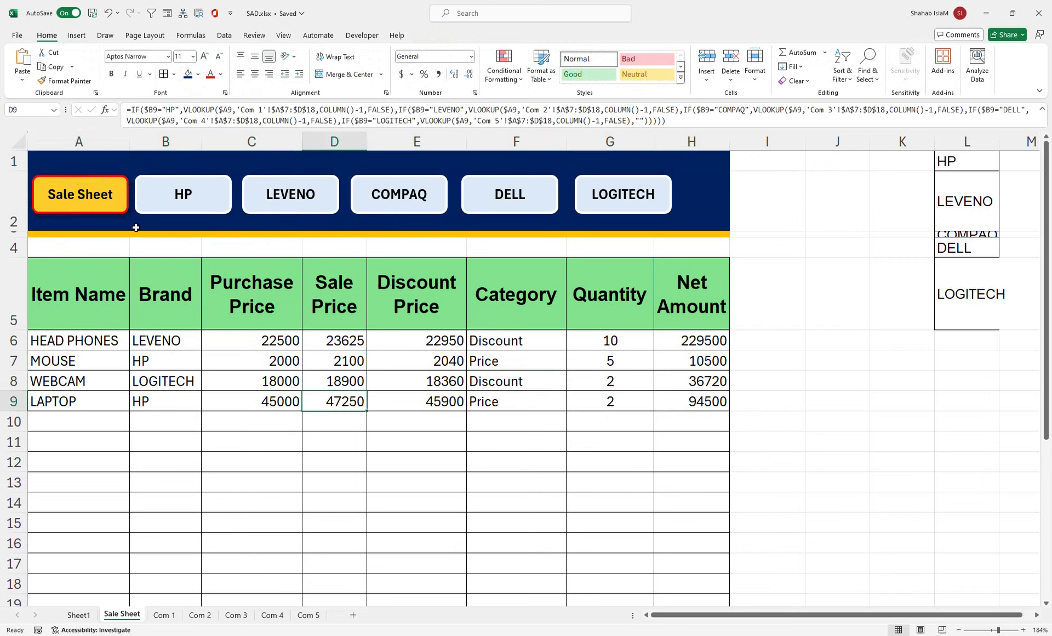
{"action": "left_click", "coordinate": [121, 204]}
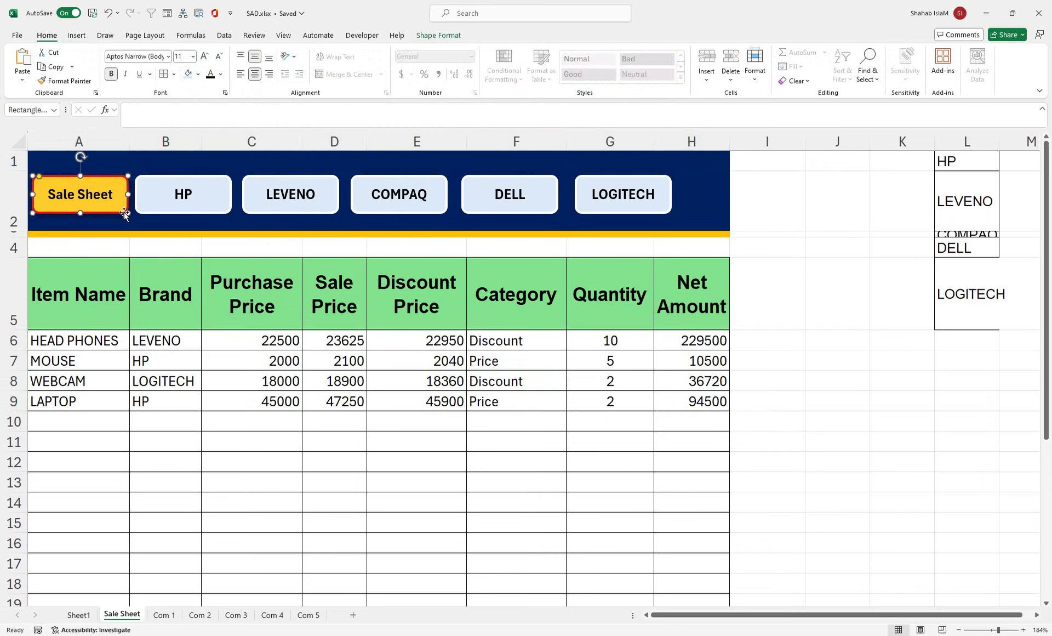
{"action": "left_click", "coordinate": [157, 214]}
{"action": "right_click", "coordinate": [158, 215]}
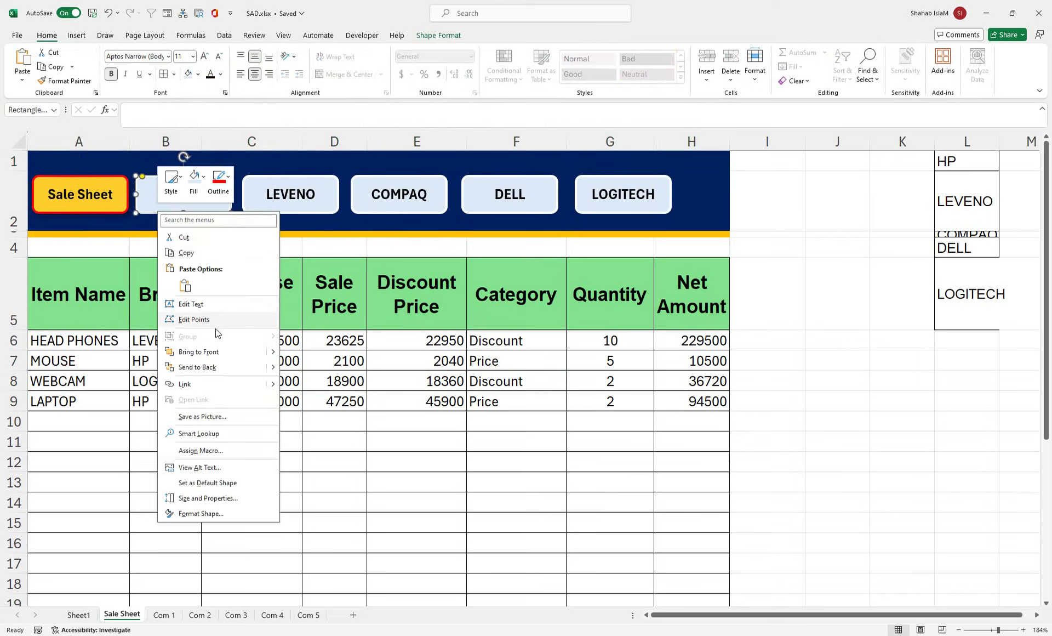
{"action": "left_click", "coordinate": [192, 304]}
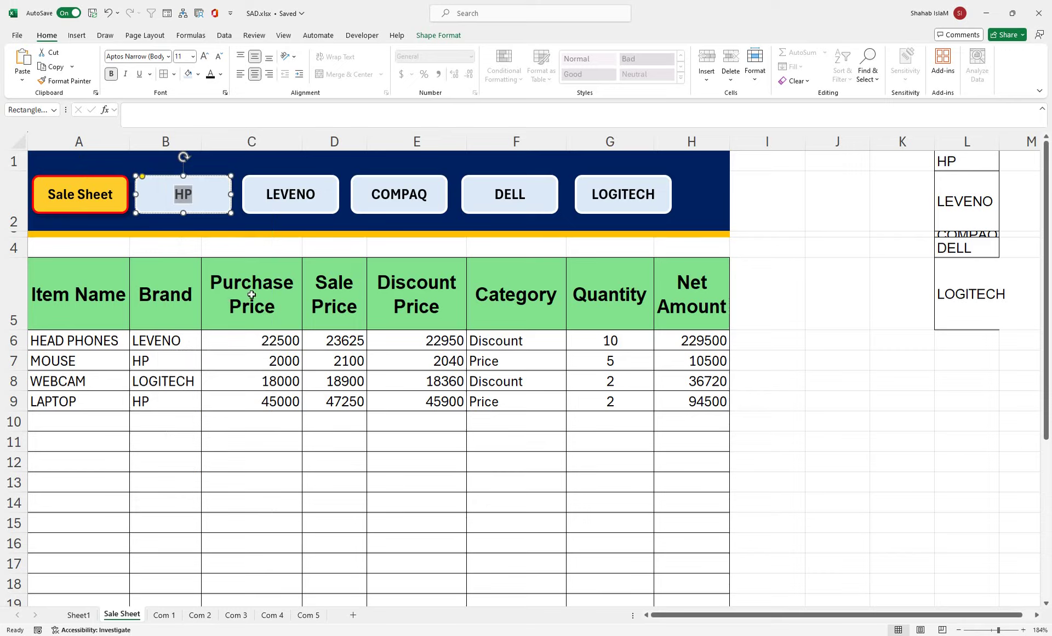
{"action": "left_click", "coordinate": [213, 214]}
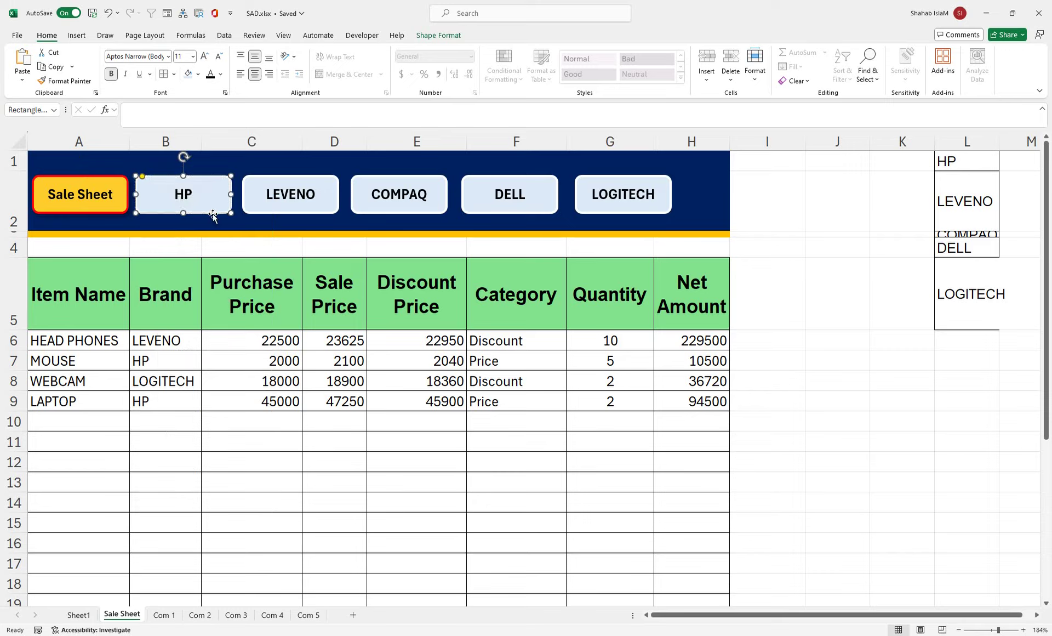
{"action": "right_click", "coordinate": [217, 215]}
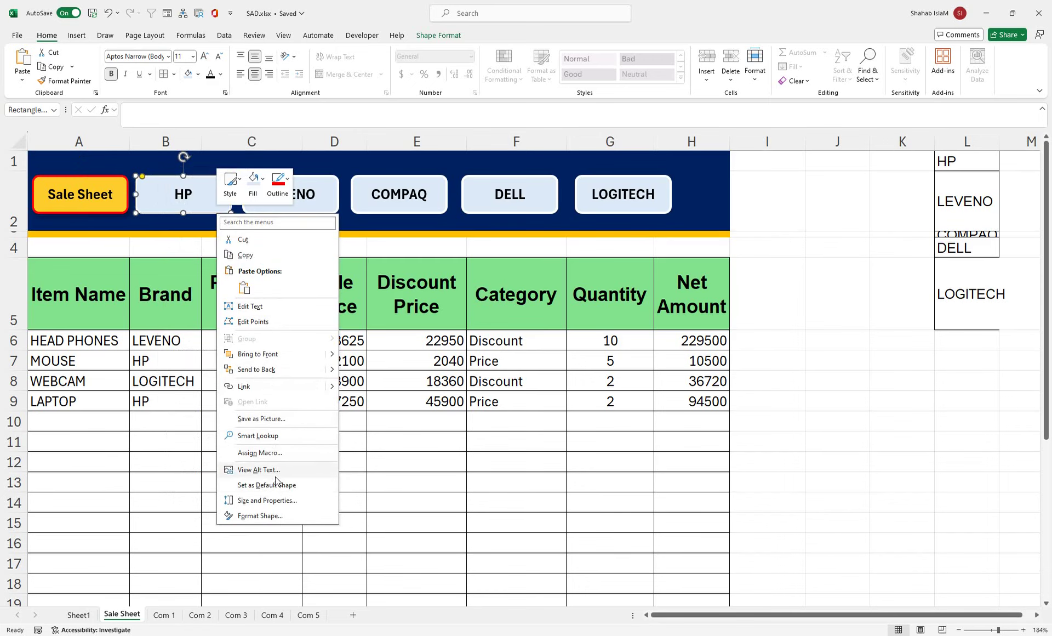
{"action": "left_click", "coordinate": [283, 386]}
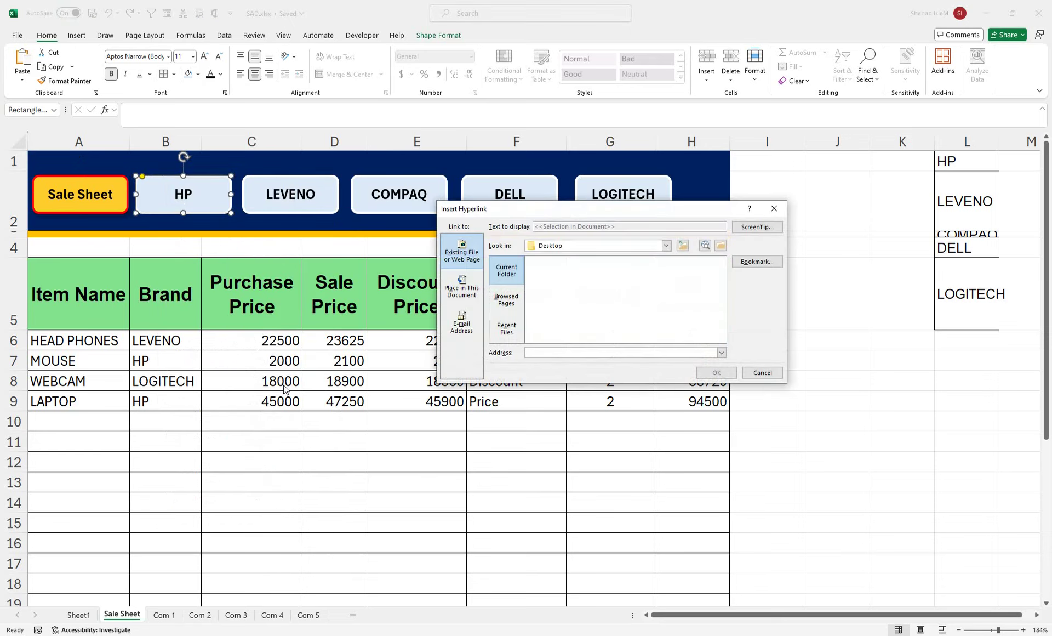
{"action": "left_click", "coordinate": [774, 208]}
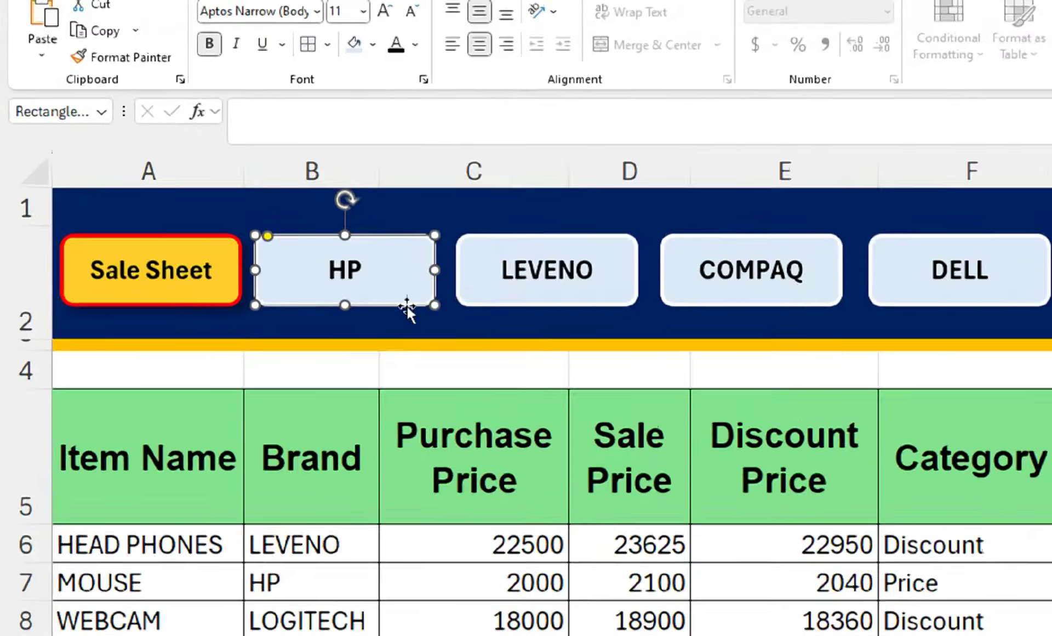
- Link the HP shape to cell A1 of the 'Com 1' sheet in this workbook
{"action": "right_click", "coordinate": [216, 215]}
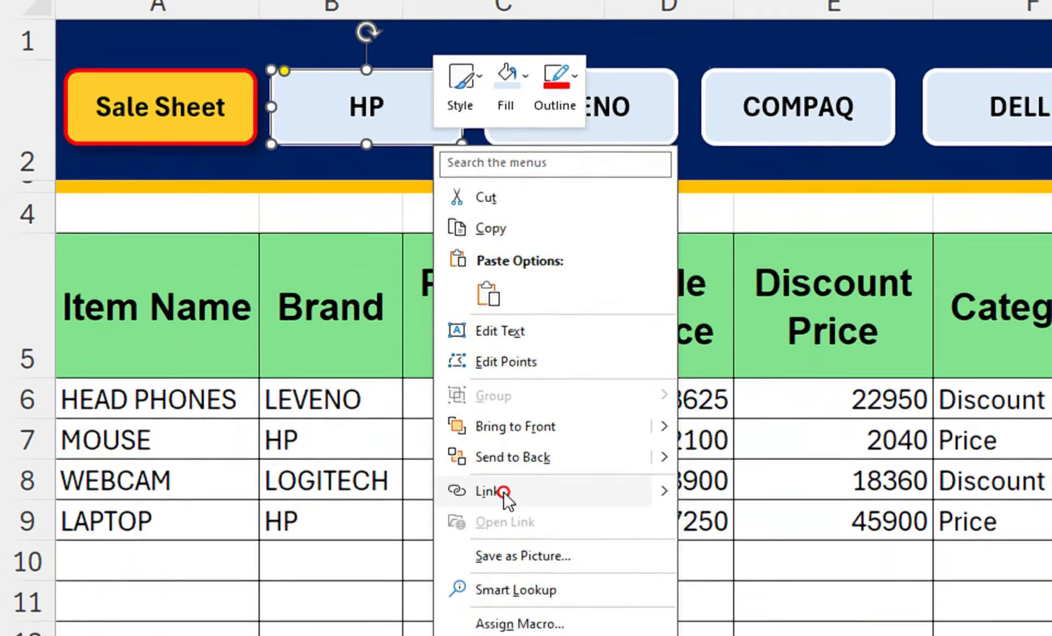
{"action": "left_click", "coordinate": [504, 492]}
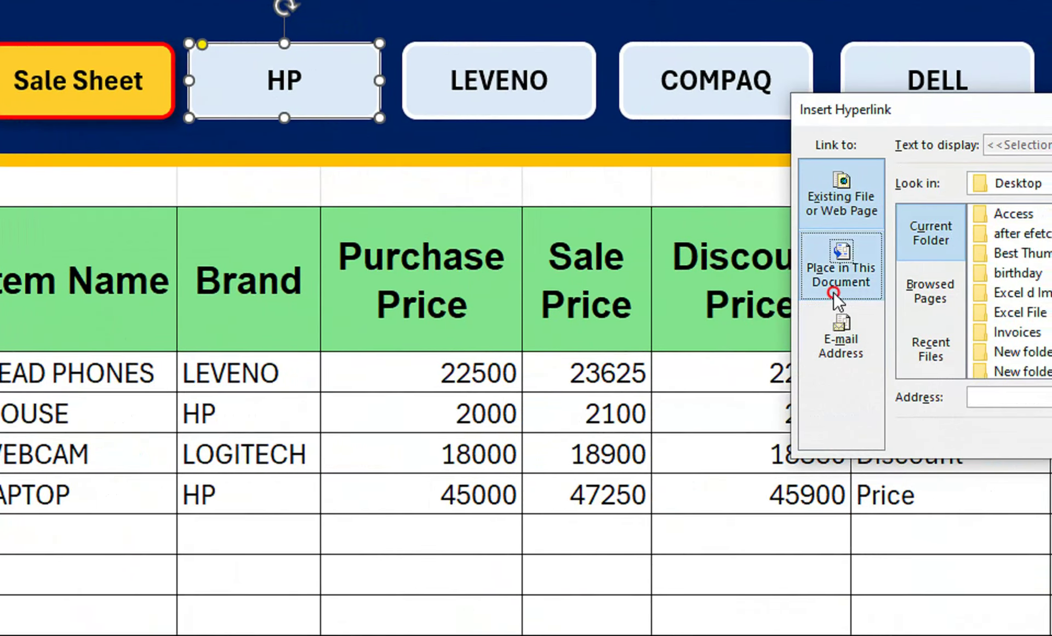
{"action": "left_click", "coordinate": [834, 291]}
{"action": "left_click_drag", "start_coordinate": [863, 116], "coordinate": [312, 202]}
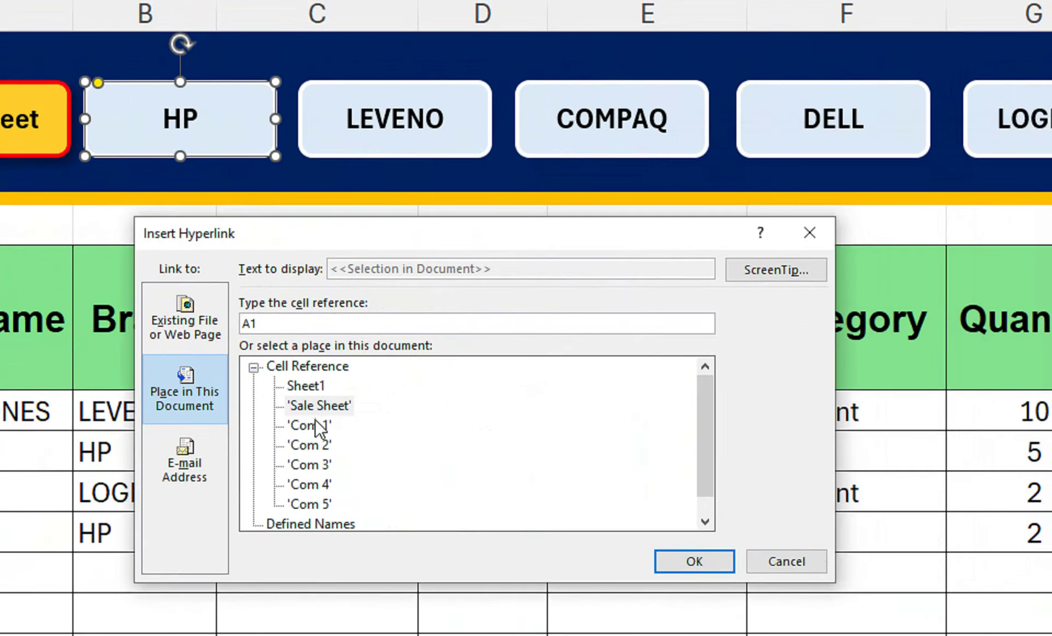
{"action": "left_click", "coordinate": [346, 389]}
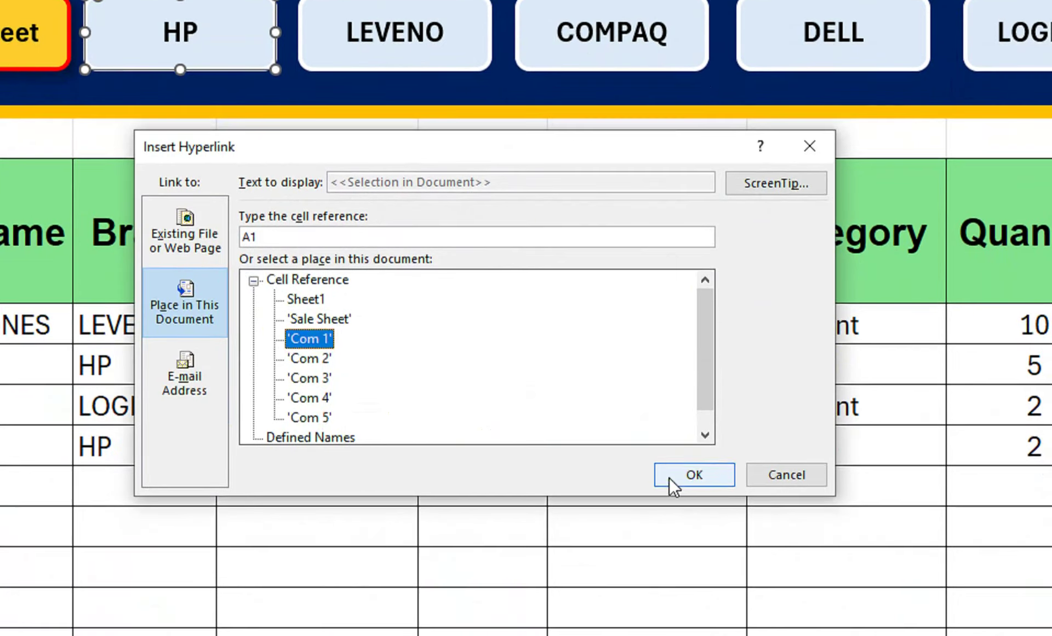
{"action": "left_click", "coordinate": [673, 564]}
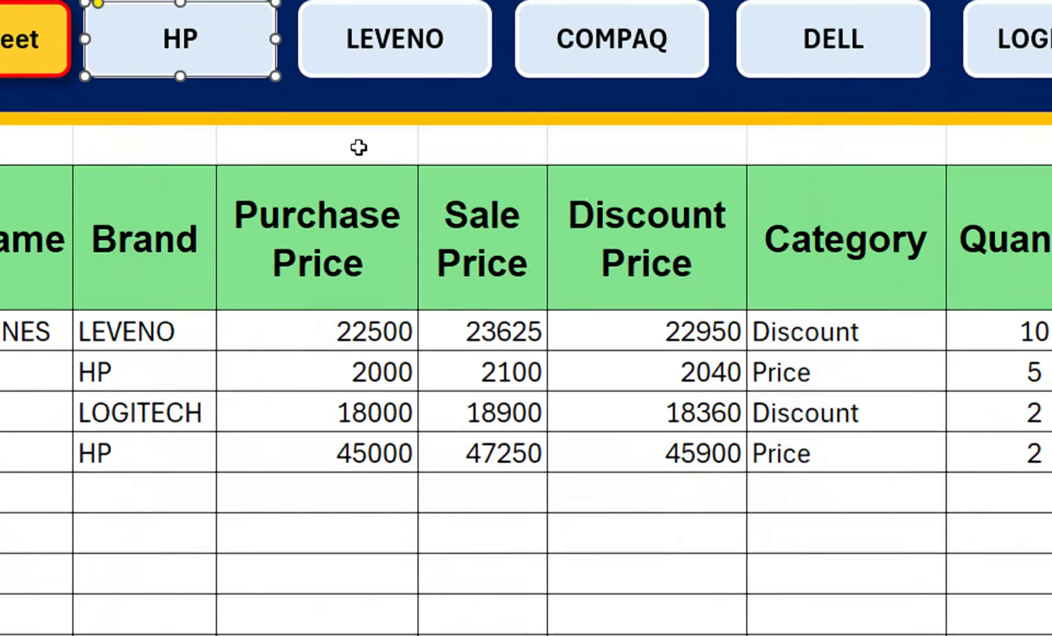
- Link the LEVENO shape to cell A1 of the 'Com 2' sheet in this workbook
{"action": "right_click", "coordinate": [356, 139]}
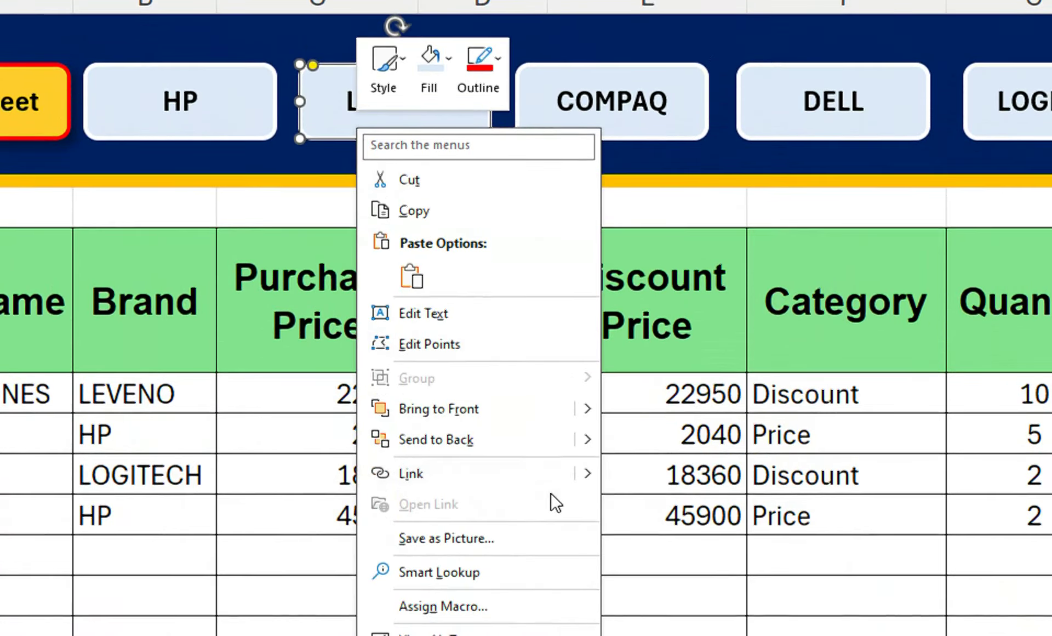
{"action": "key", "text": "Escape"}
{"action": "key", "text": "ctrl+k"}
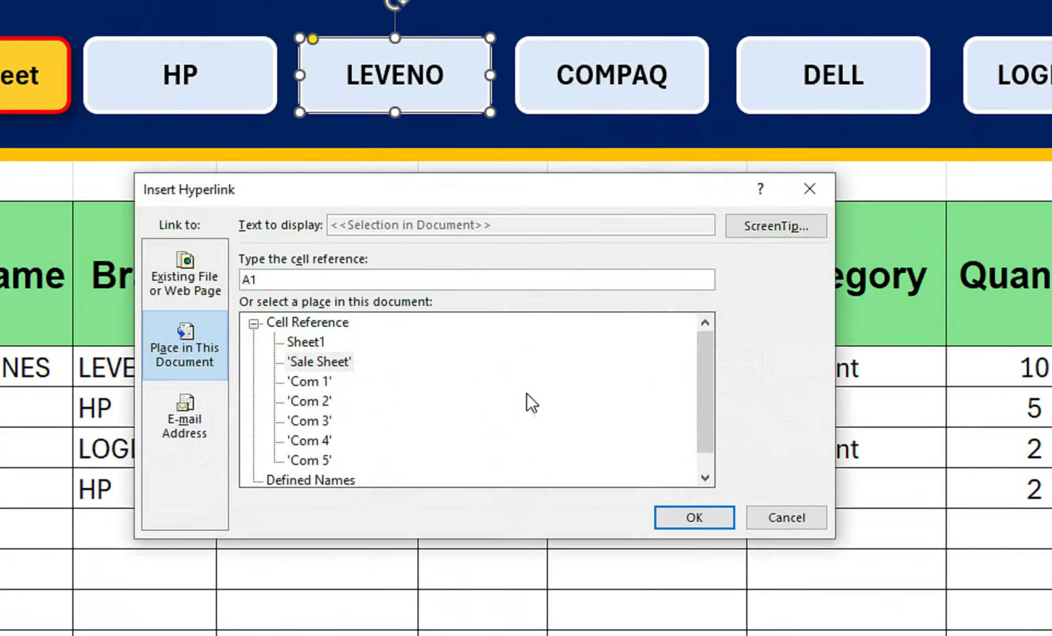
{"action": "left_click", "coordinate": [310, 401]}
{"action": "left_click", "coordinate": [666, 517]}
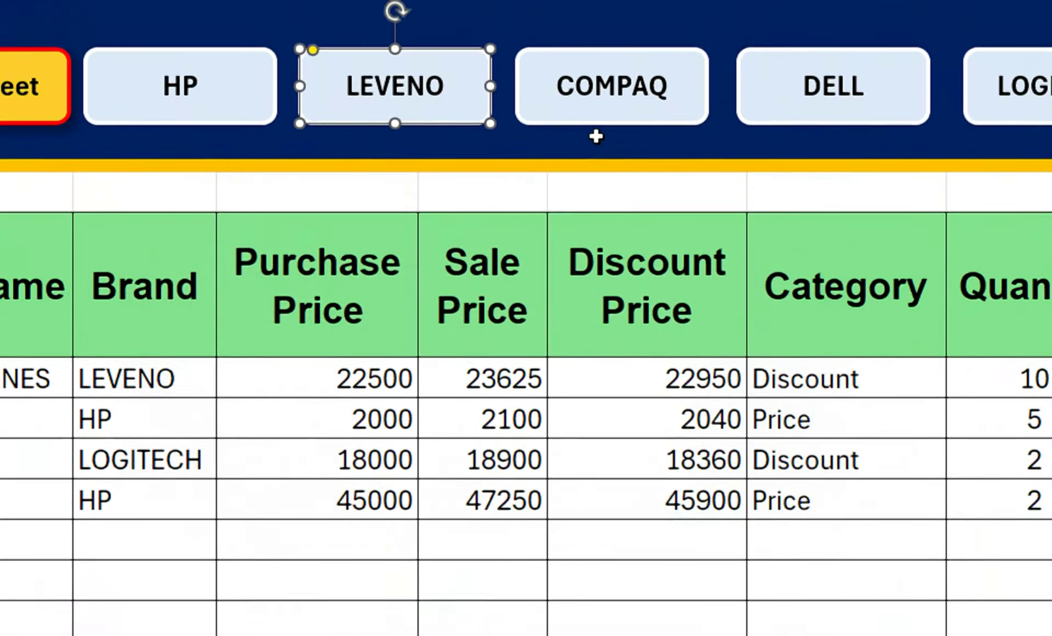
- Link the COMPAQ shape to cell A1 of the 'Com 3' sheet in this workbook
{"action": "right_click", "coordinate": [598, 120]}
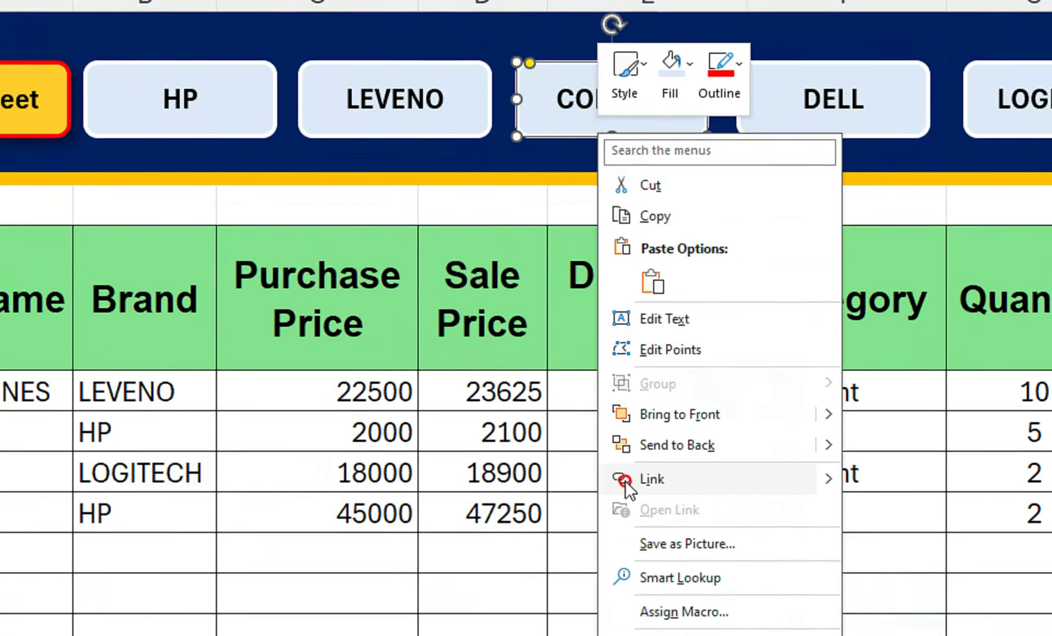
{"action": "left_click", "coordinate": [626, 469]}
{"action": "left_click", "coordinate": [310, 442]}
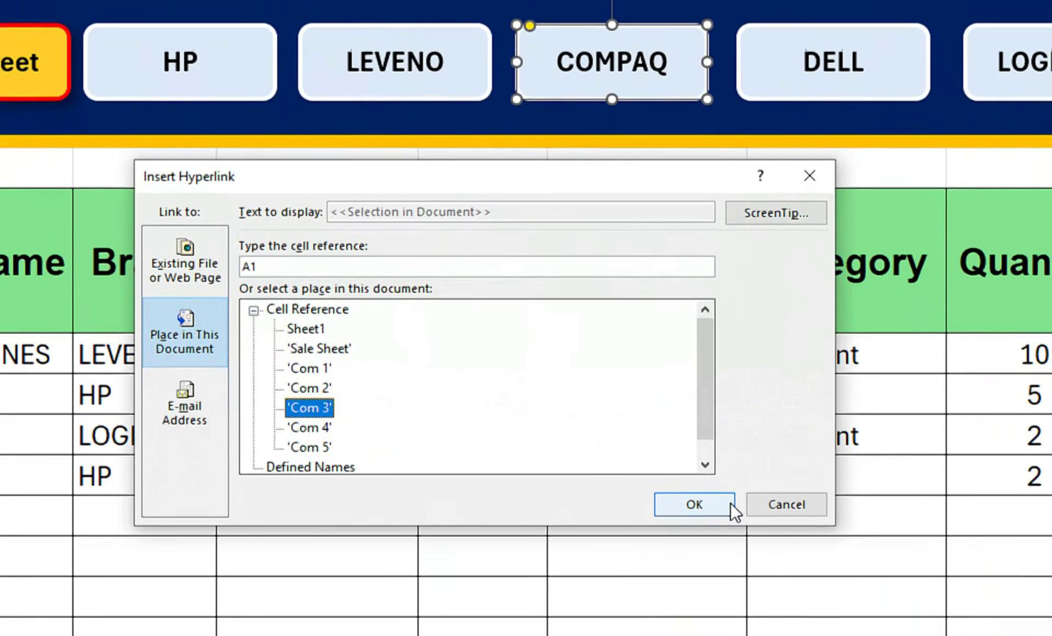
{"action": "left_click", "coordinate": [724, 537]}
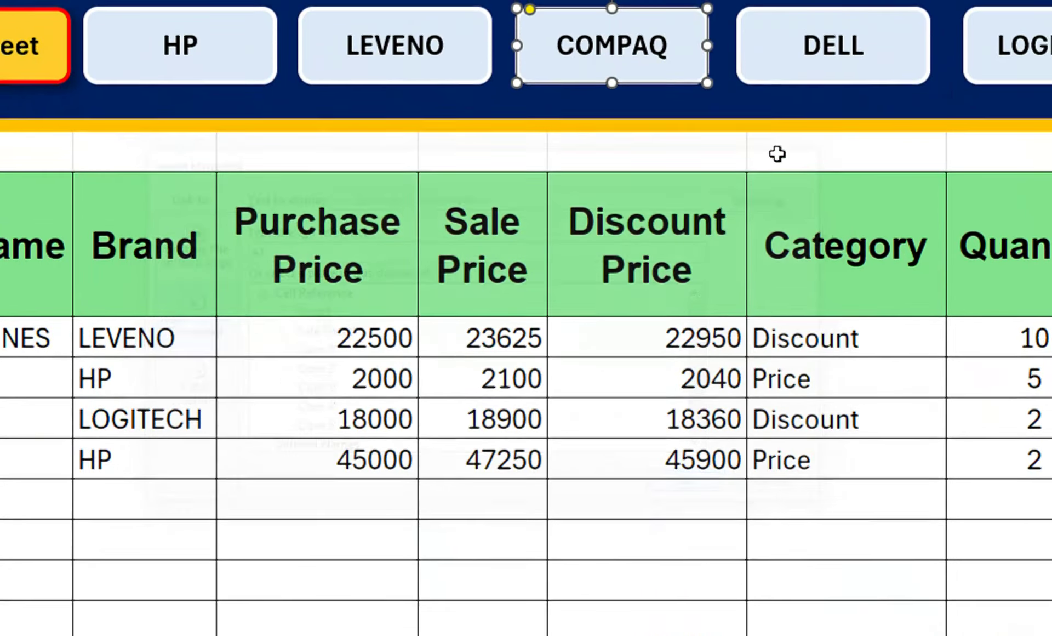
- Link the DELL shape to cell A1 of the 'Com 4' sheet in this workbook
{"action": "right_click", "coordinate": [789, 131]}
{"action": "left_click", "coordinate": [822, 500]}
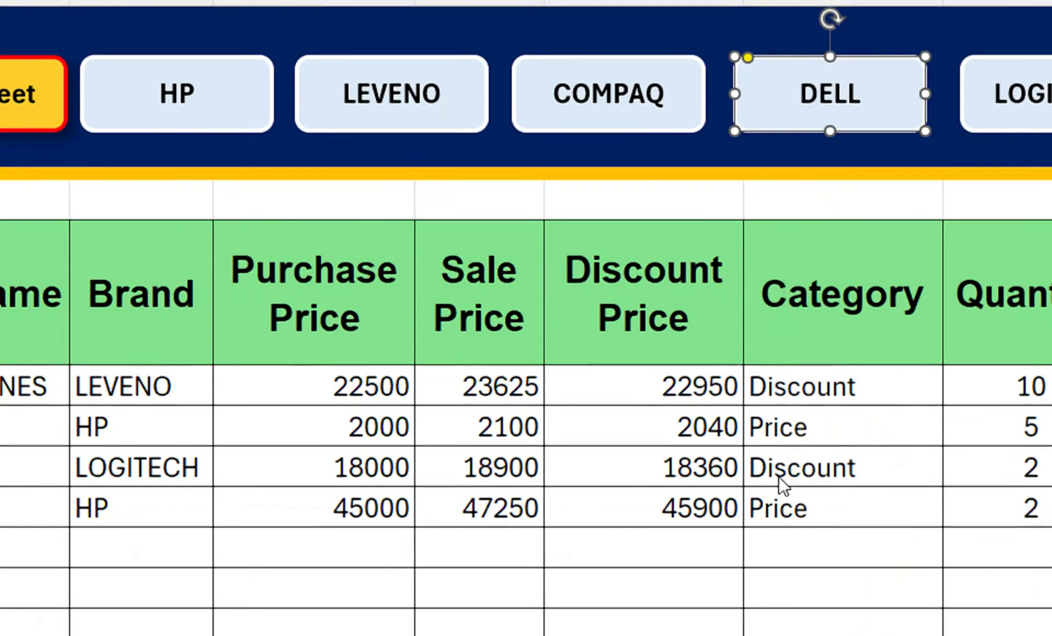
{"action": "left_click", "coordinate": [299, 446]}
{"action": "left_click", "coordinate": [682, 526]}
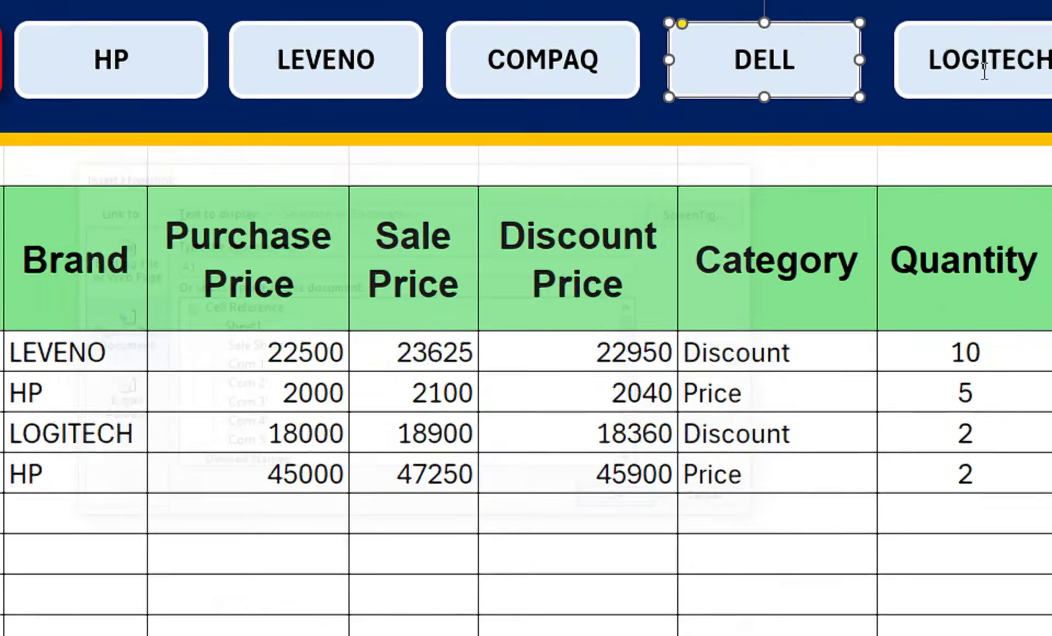
- Link the LOGITECH shape to cell A1 of the 'Com 5' sheet in this workbook
{"action": "left_click", "coordinate": [1002, 112]}
{"action": "right_click", "coordinate": [833, 166]}
{"action": "left_click", "coordinate": [884, 510]}
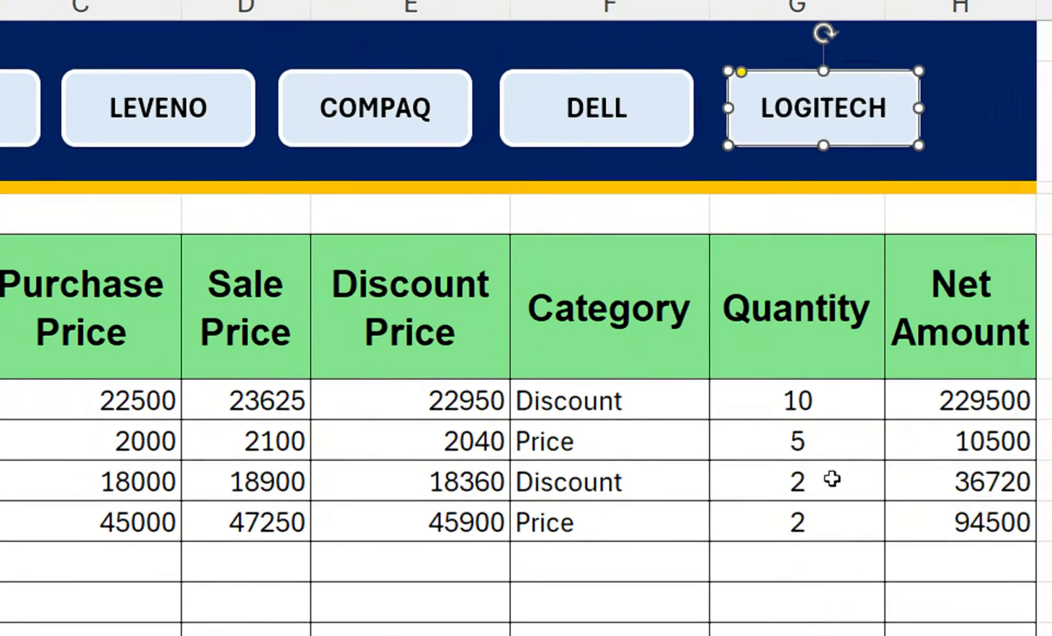
{"action": "left_click", "coordinate": [192, 449]}
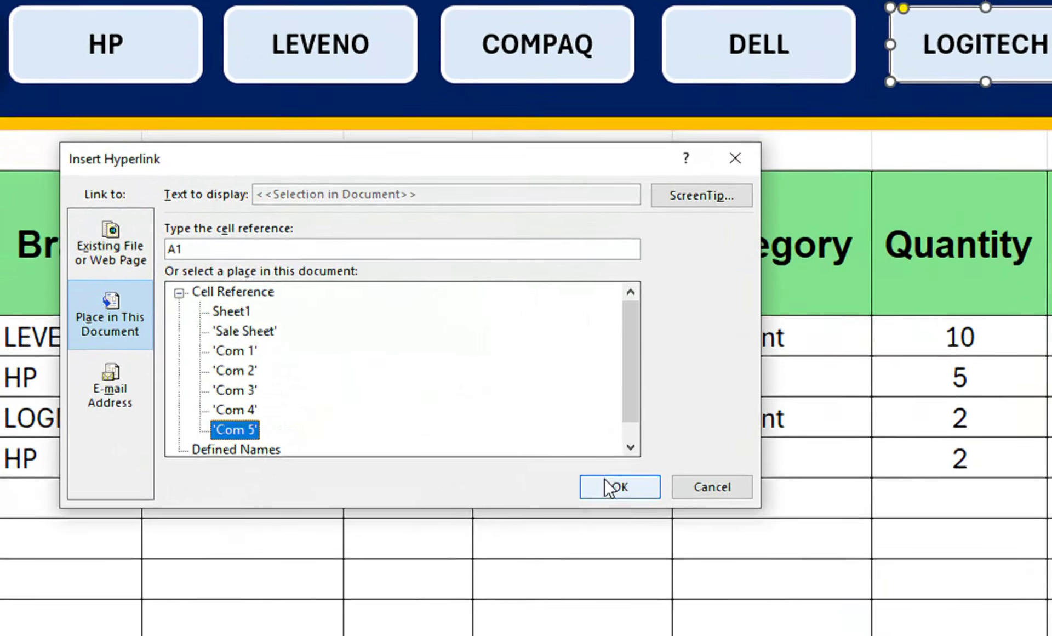
{"action": "left_click", "coordinate": [583, 506]}
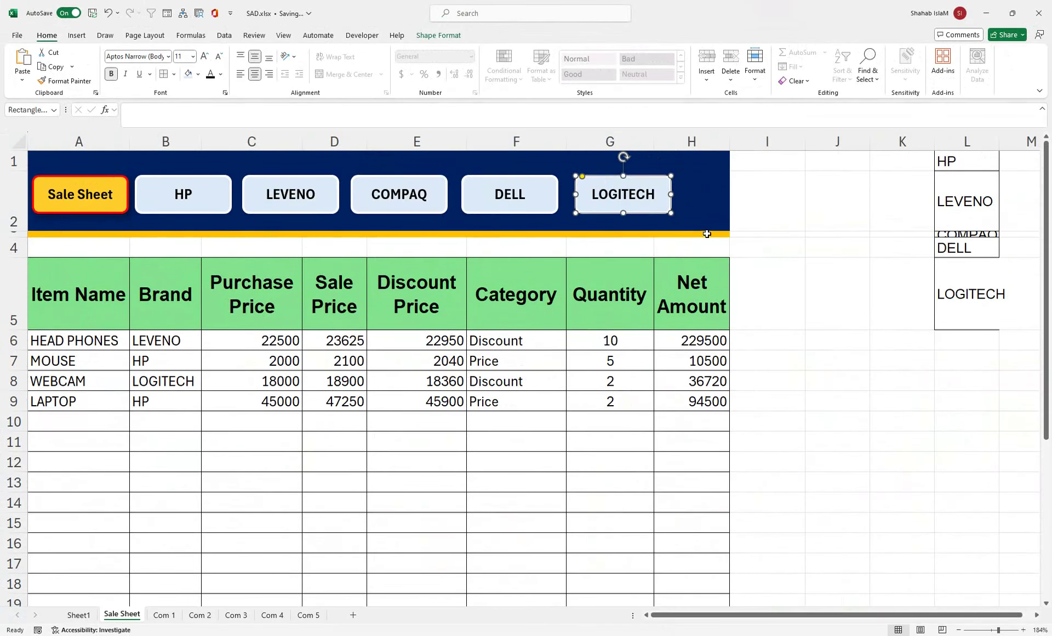
- Try copying the banner range A1:H3 to cell A1 of the Com 1 sheet and making row 2 taller there
{"action": "left_click_drag", "start_coordinate": [713, 234], "coordinate": [26, 170]}
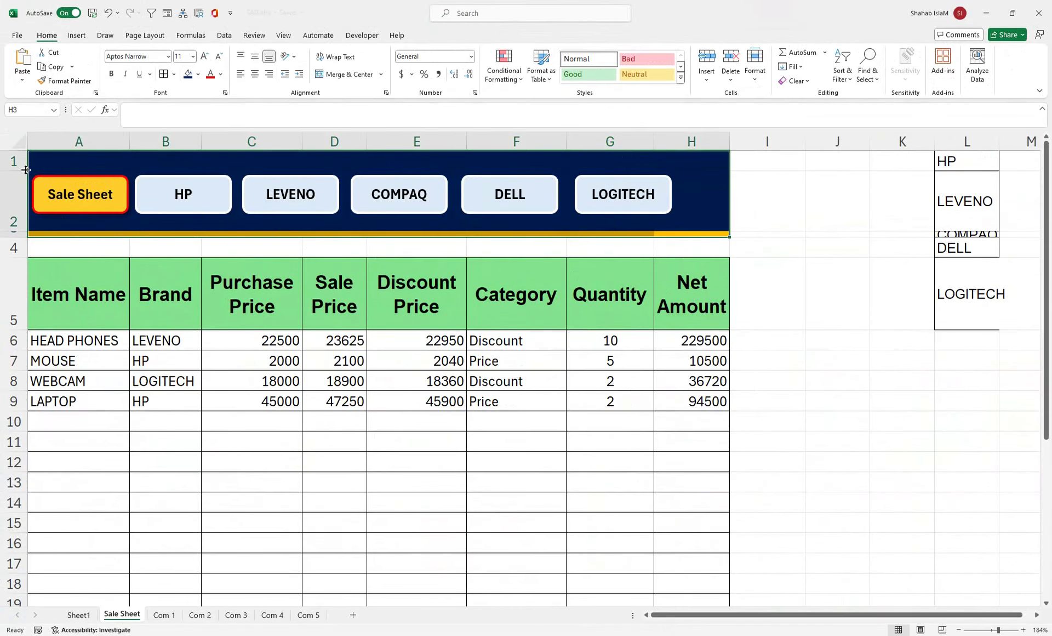
{"action": "key", "text": "ctrl+c"}
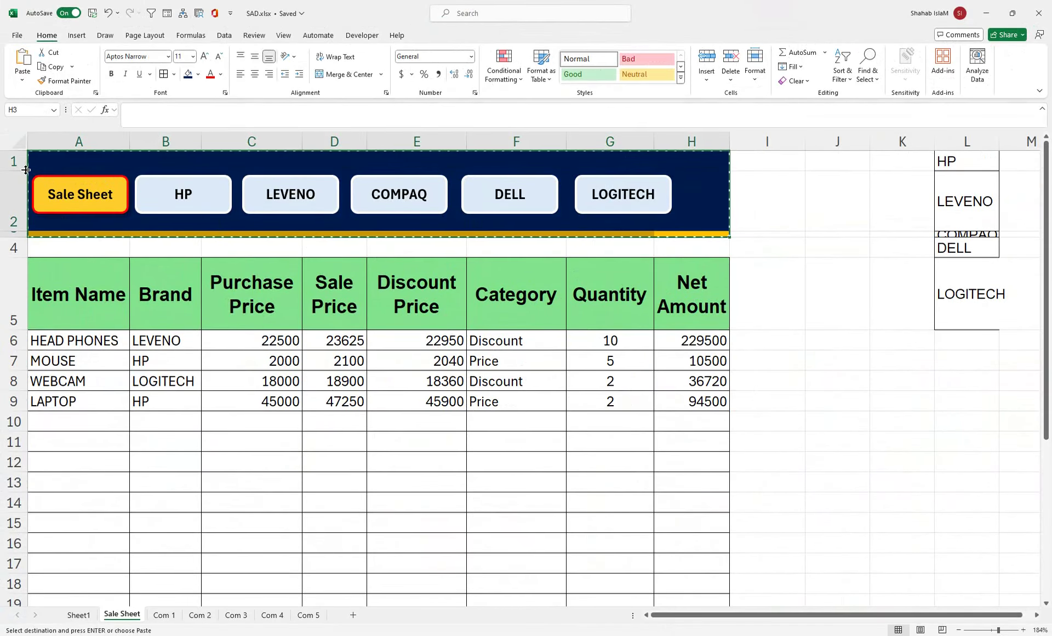
{"action": "left_click", "coordinate": [164, 615]}
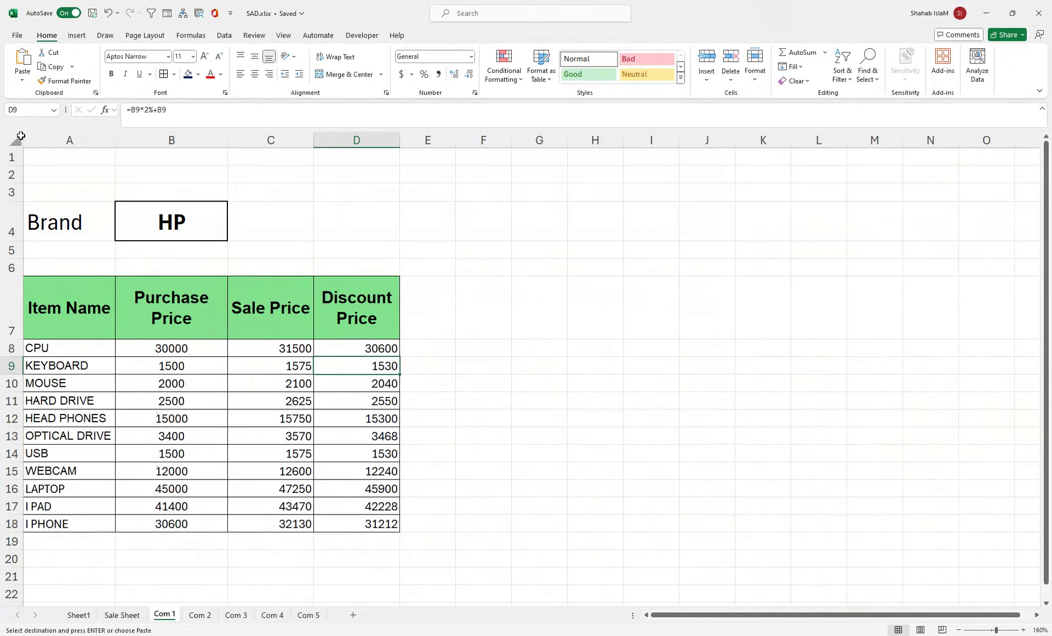
{"action": "left_click", "coordinate": [30, 154]}
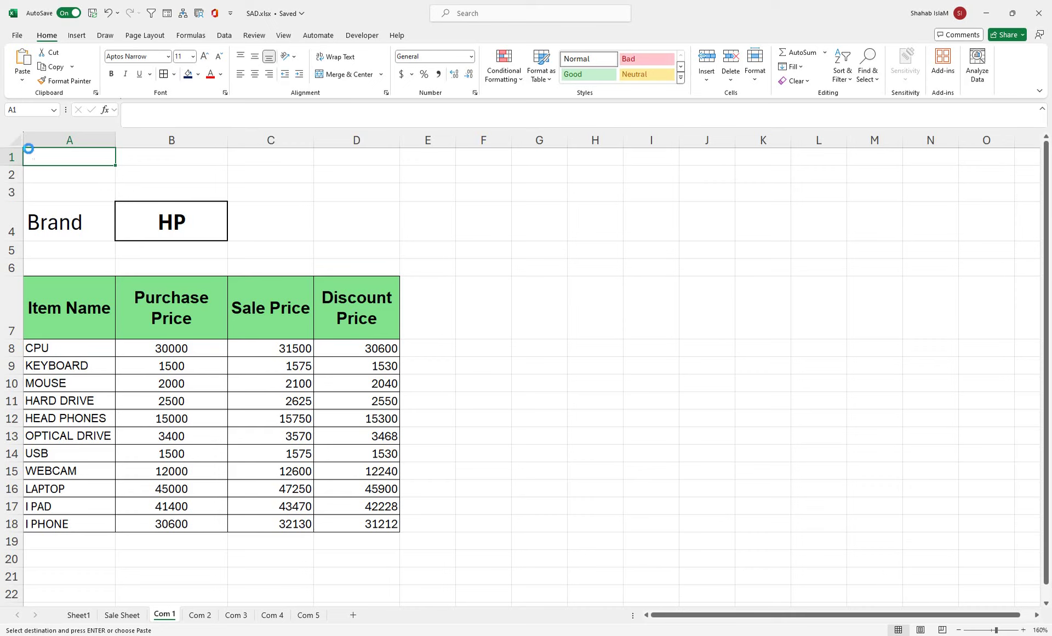
{"action": "key", "text": "ctrl+v"}
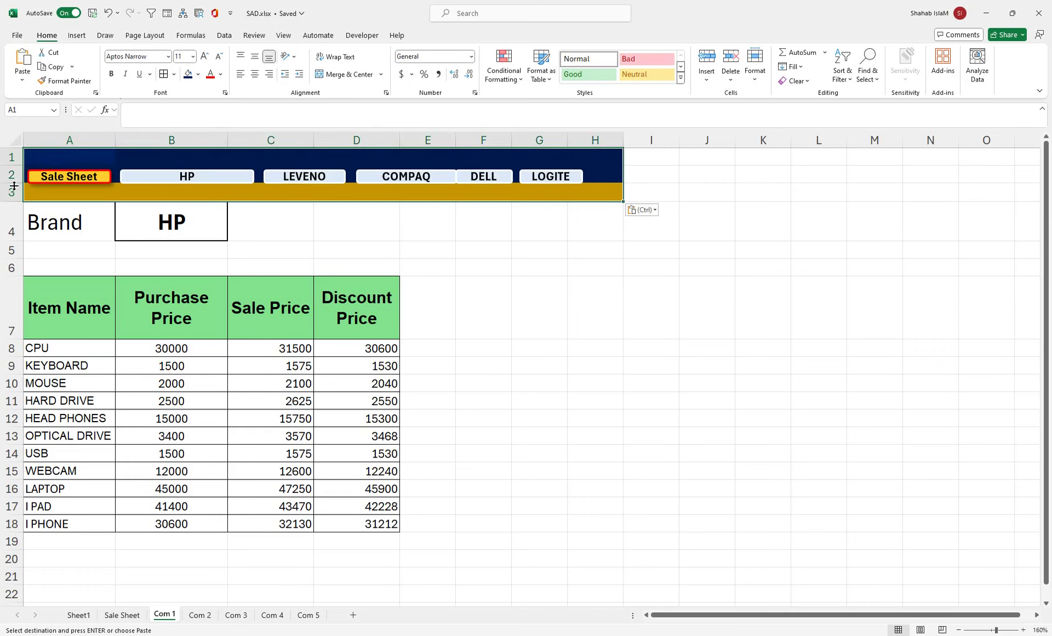
{"action": "left_click_drag", "start_coordinate": [14, 183], "coordinate": [17, 203]}
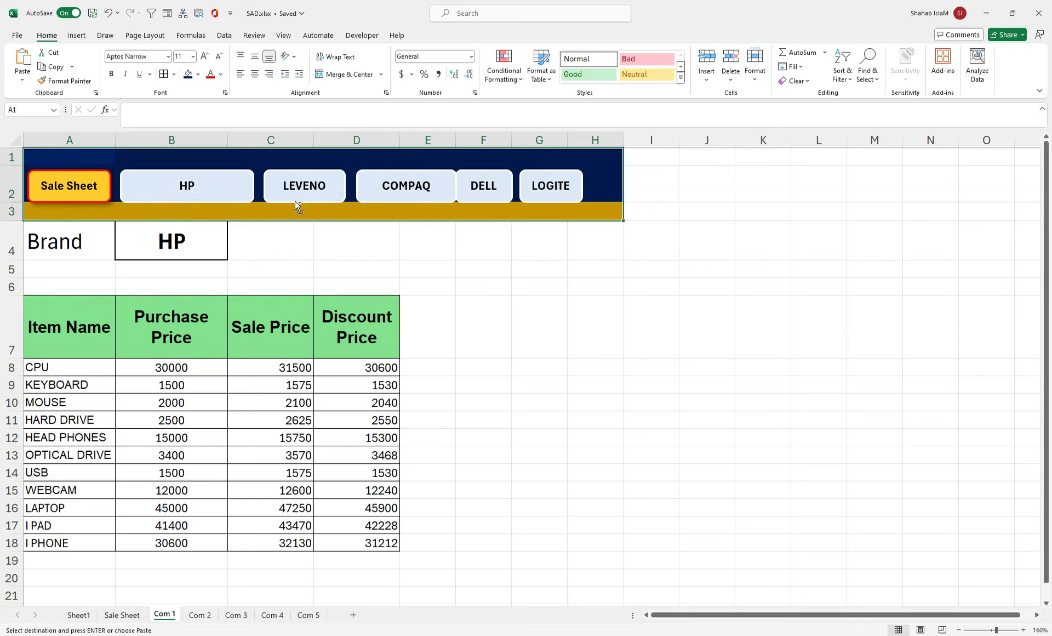
- Undo the row 2 height change and the banner paste on the Com 1 sheet
{"action": "key", "text": "ctrl+z"}
{"action": "key", "text": "ctrl+z"}
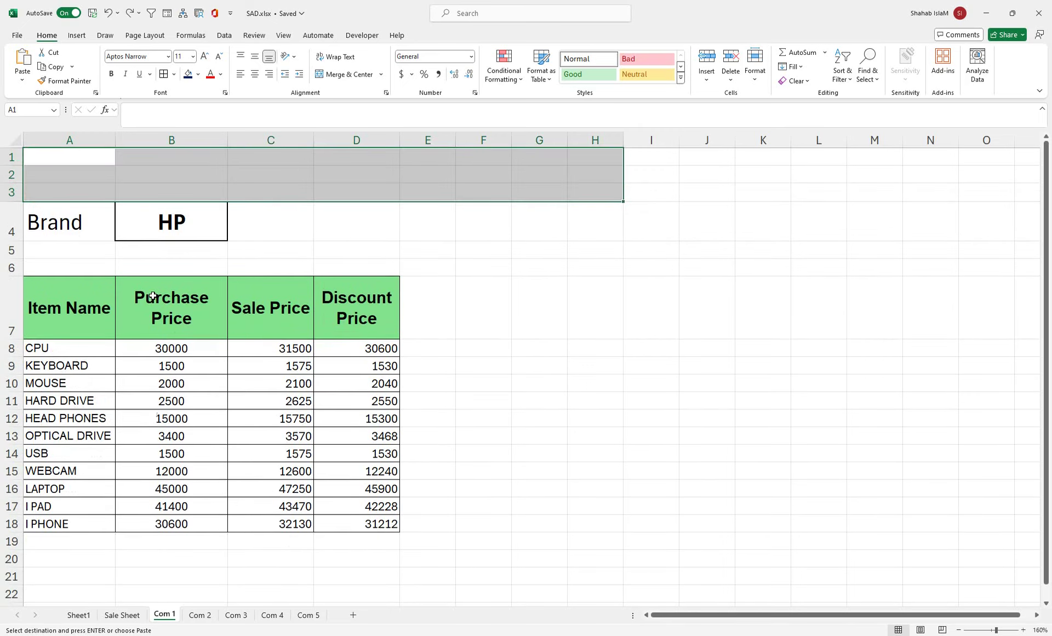
{"action": "left_click", "coordinate": [152, 296]}
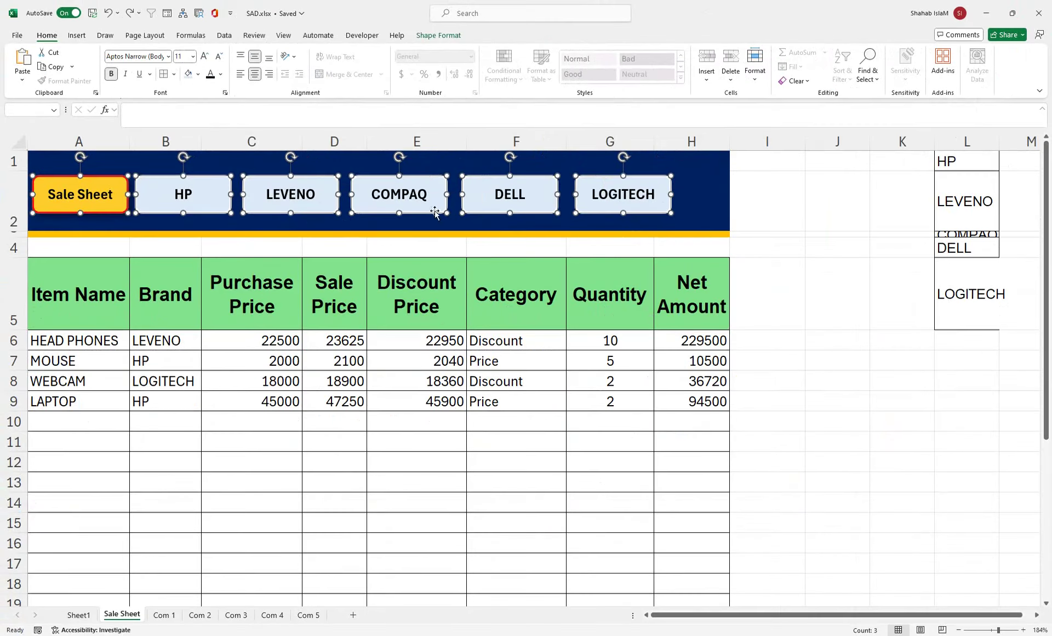
- Try to paste the six copied banner buttons into the grouped sheets Com 1 to Com 5 at once
{"action": "left_click", "coordinate": [164, 614]}
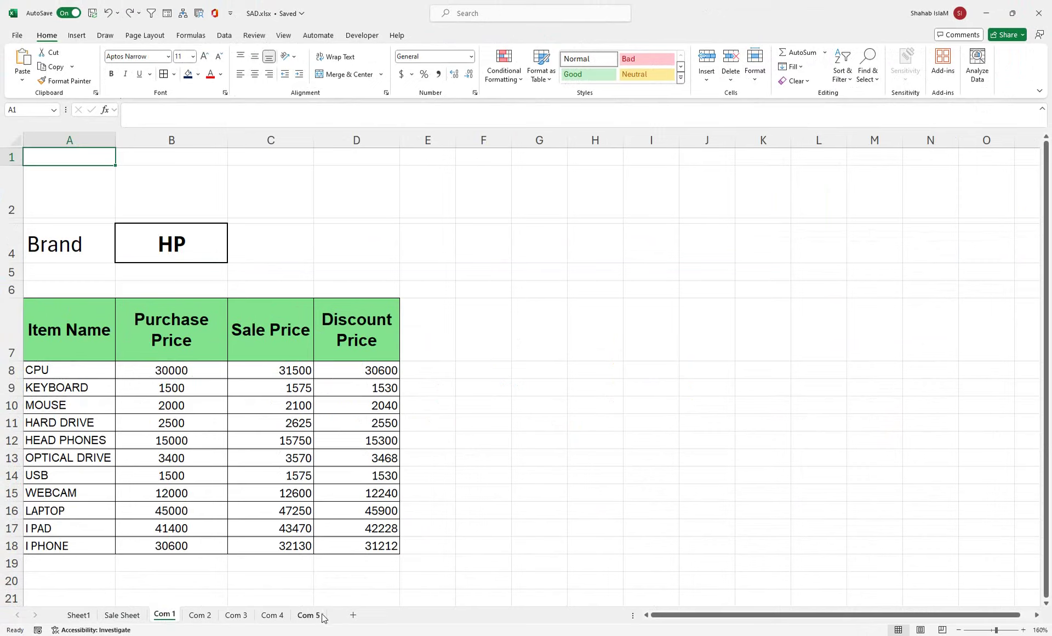
{"action": "left_click", "coordinate": [320, 616], "text": "shift"}
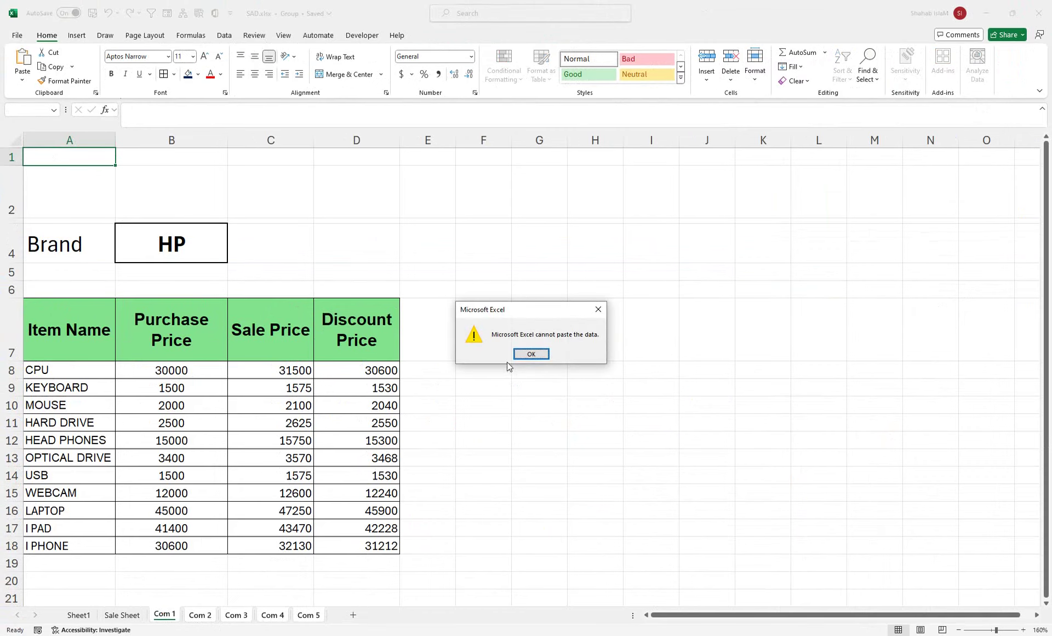
{"action": "left_click", "coordinate": [530, 354]}
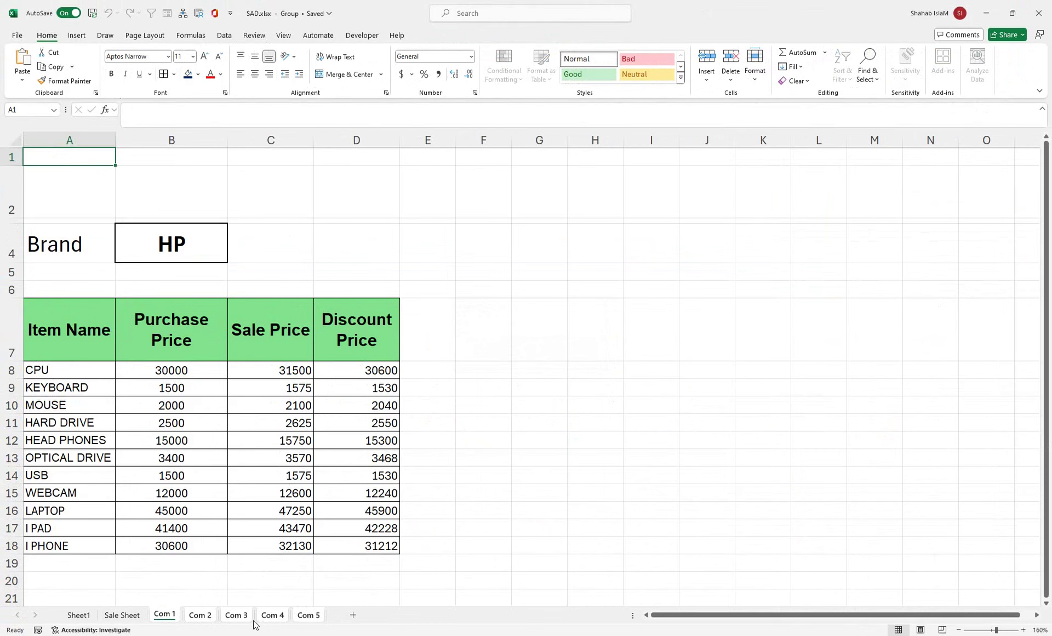
{"action": "left_click", "coordinate": [310, 615]}
- Paste the six copied banner buttons on the Com 1 sheet alone and move them down into row 2
{"action": "left_click", "coordinate": [165, 615]}
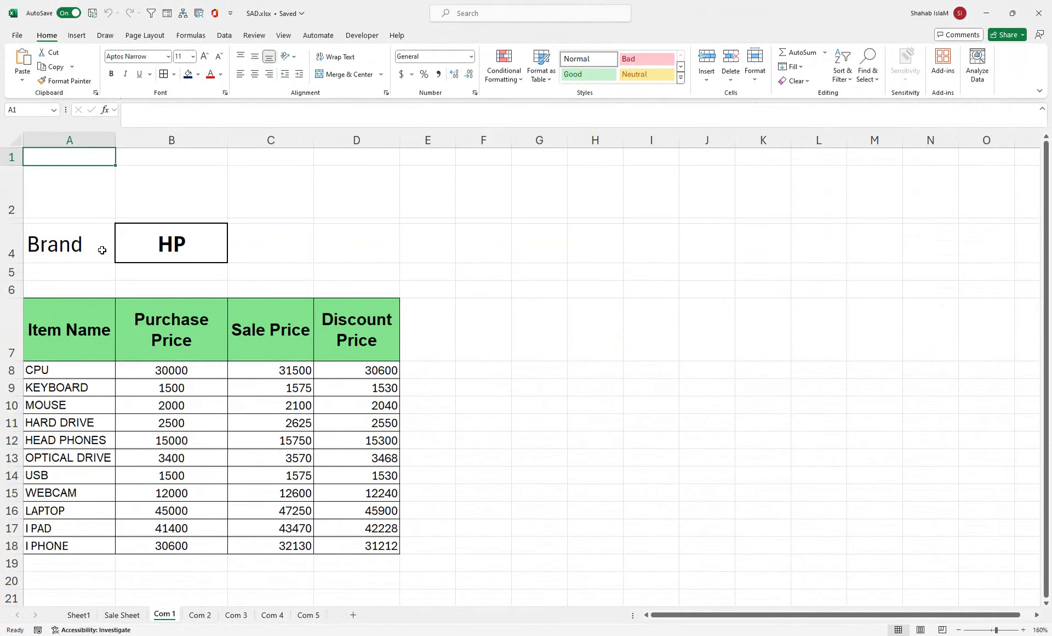
{"action": "key", "text": "ctrl+v"}
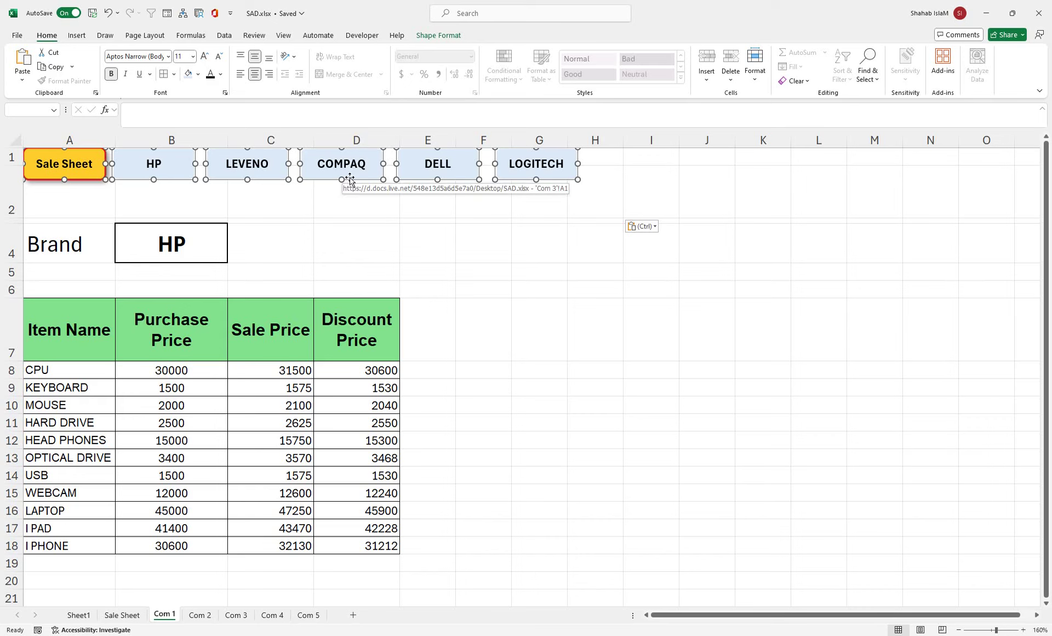
{"action": "left_click_drag", "start_coordinate": [351, 178], "coordinate": [353, 203]}
- Paste the six banner buttons at the top of the Com 2, Com 3, Com 4 and Com 5 sheets
{"action": "left_click", "coordinate": [201, 615]}
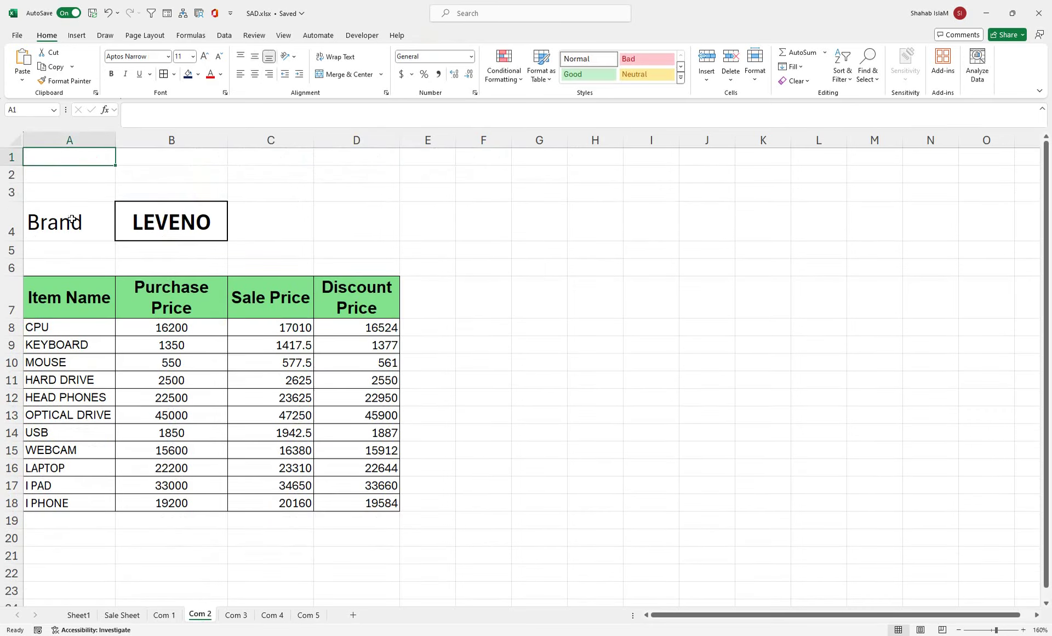
{"action": "key", "text": "ctrl+v"}
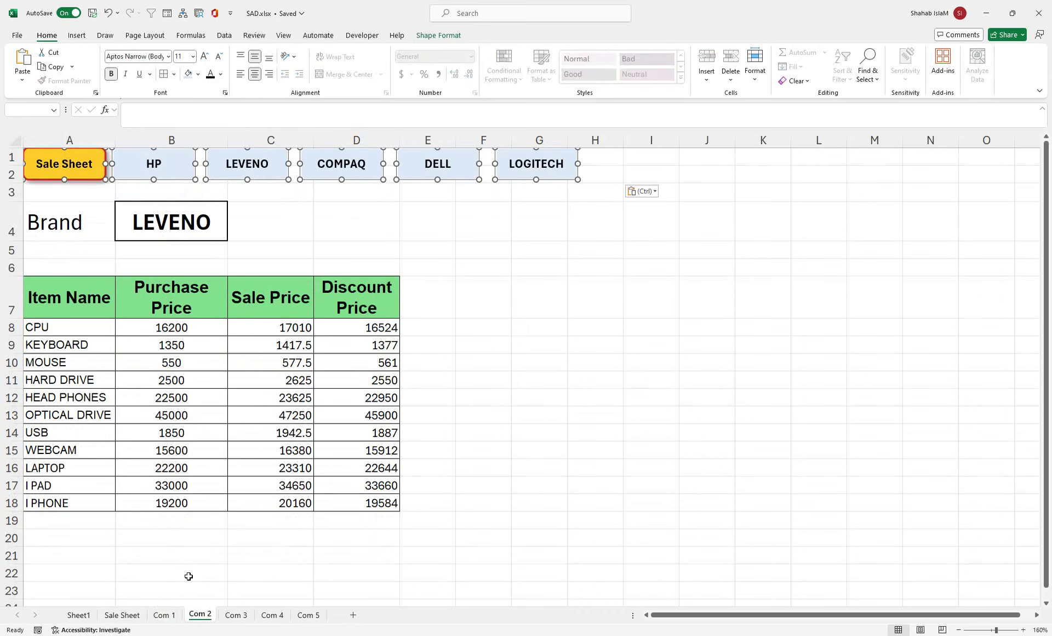
{"action": "left_click", "coordinate": [251, 617]}
{"action": "key", "text": "ctrl+v"}
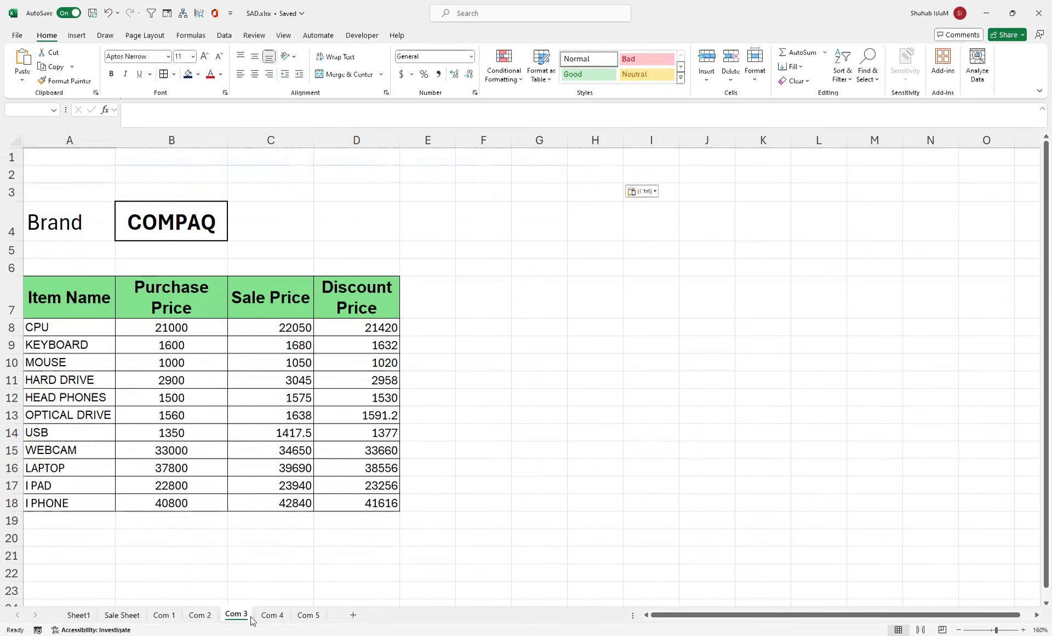
{"action": "left_click", "coordinate": [272, 615]}
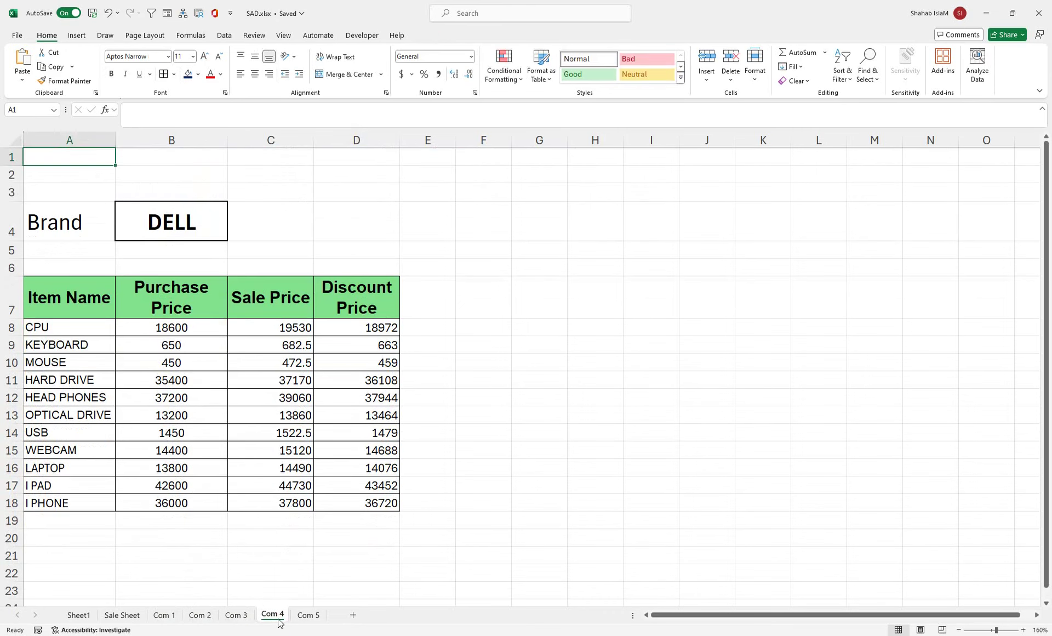
{"action": "key", "text": "ctrl+v"}
{"action": "left_click", "coordinate": [307, 615]}
{"action": "key", "text": "ctrl+v"}
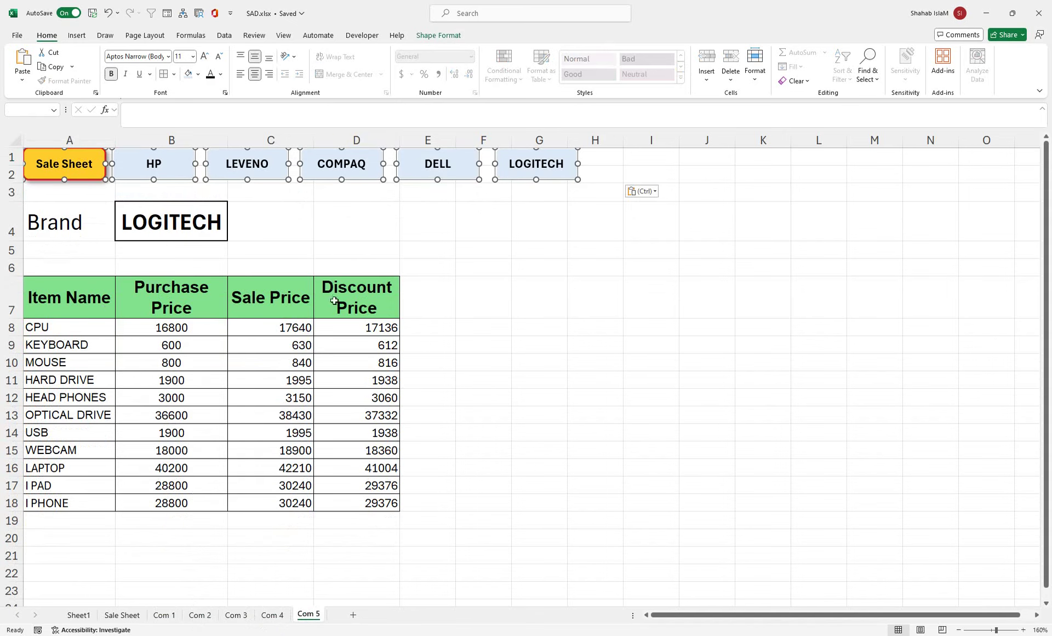
- Move the pasted buttons slightly down above the Brand row on Com 5, Com 4, Com 3 and Com 2, and return to Com 1
{"action": "left_click_drag", "start_coordinate": [356, 182], "coordinate": [362, 192]}
{"action": "left_click", "coordinate": [270, 615]}
{"action": "left_click", "coordinate": [237, 614]}
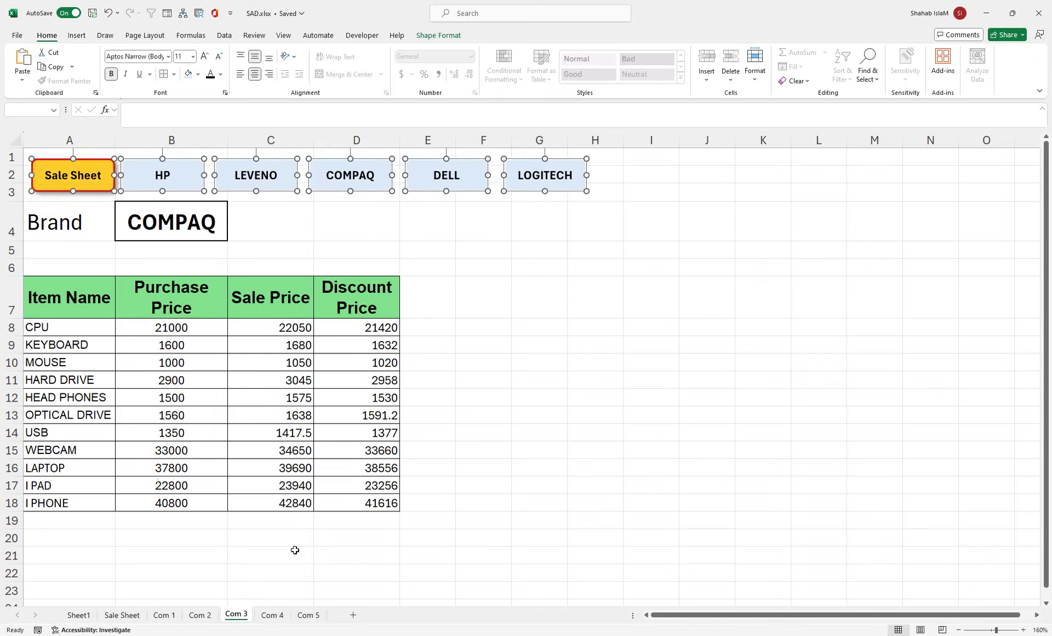
{"action": "left_click", "coordinate": [201, 615]}
{"action": "left_click_drag", "start_coordinate": [286, 177], "coordinate": [264, 205]}
{"action": "left_click", "coordinate": [164, 615]}
{"action": "left_click", "coordinate": [204, 487]}
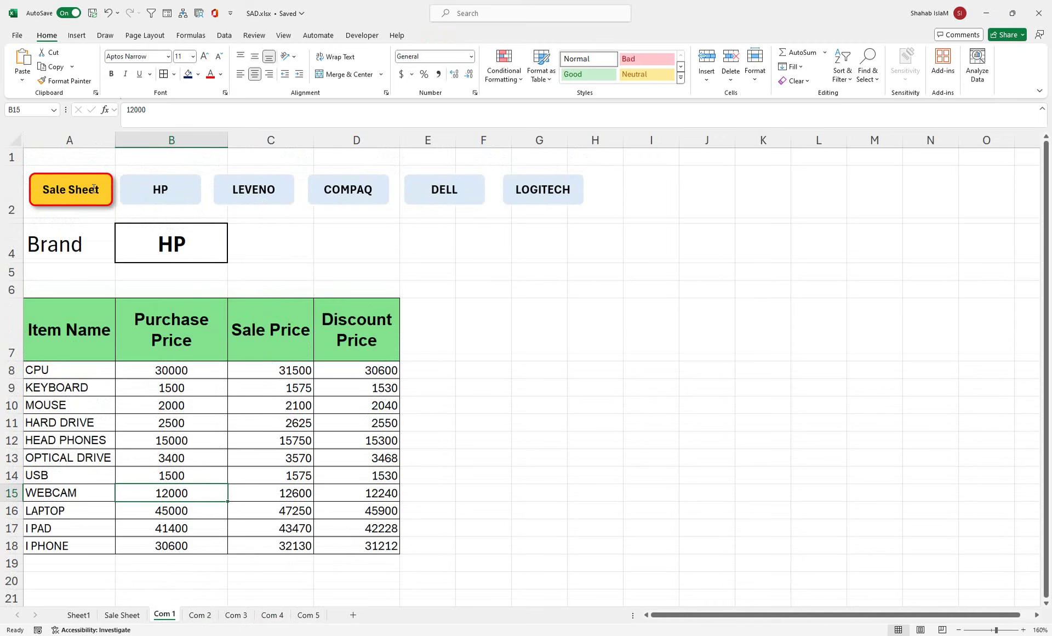
- Try to apply the Sale Sheet button's formatting to the HP button on Com 1 with Format Painter
{"action": "right_click", "coordinate": [135, 177]}
{"action": "left_click", "coordinate": [133, 174]}
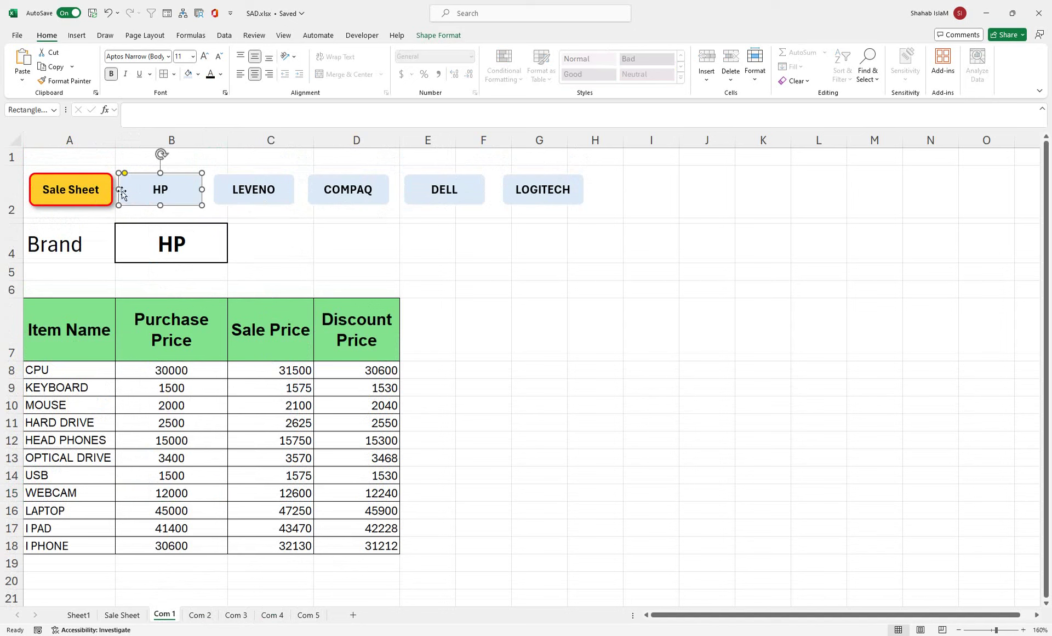
{"action": "left_click", "coordinate": [90, 175]}
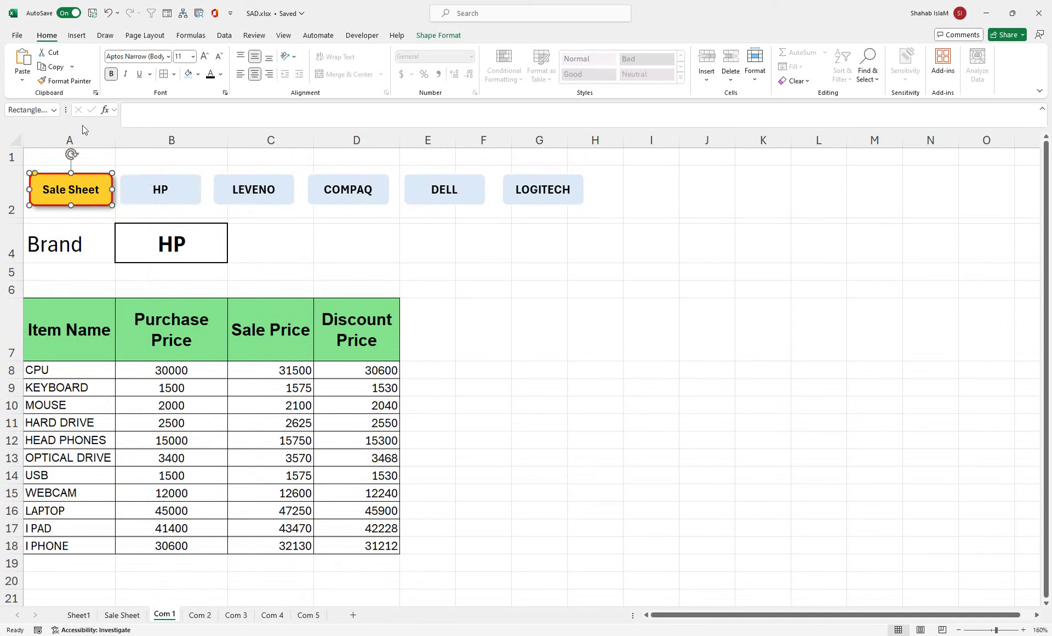
{"action": "left_click", "coordinate": [74, 83]}
{"action": "left_click", "coordinate": [131, 176]}
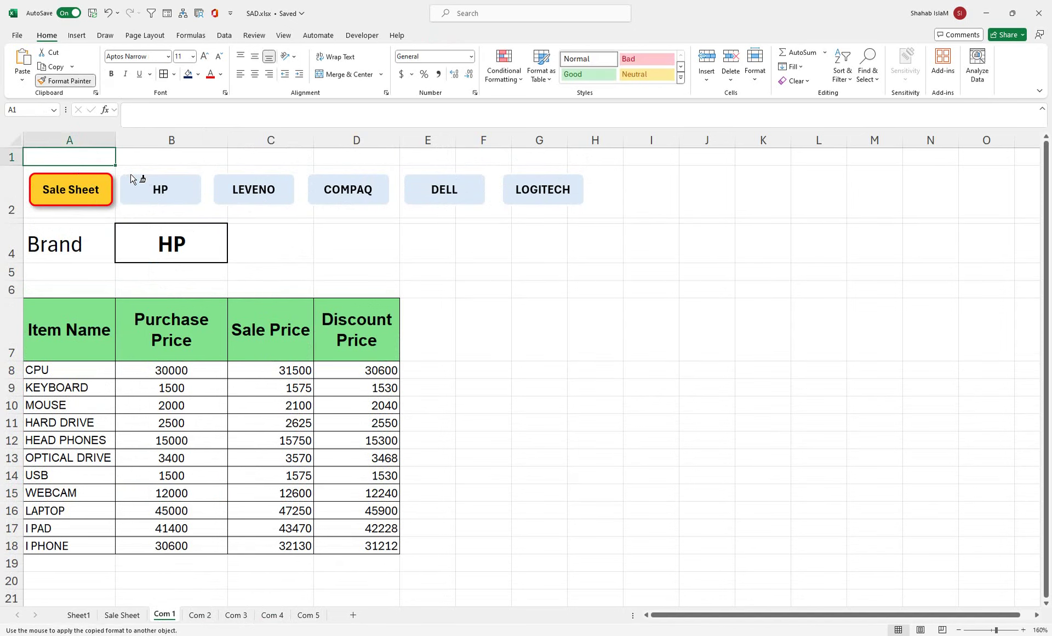
{"action": "left_click", "coordinate": [132, 178]}
- Give the HP button on Com 1 the recent gold fill and a standard red outline
{"action": "right_click", "coordinate": [107, 202]}
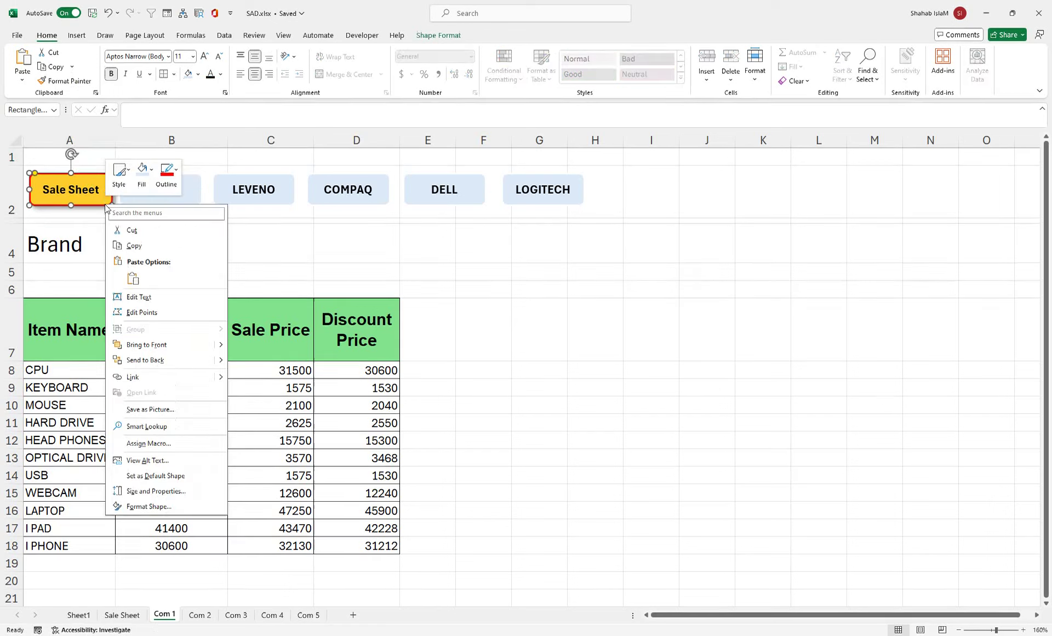
{"action": "key", "text": "Escape"}
{"action": "right_click", "coordinate": [198, 185]}
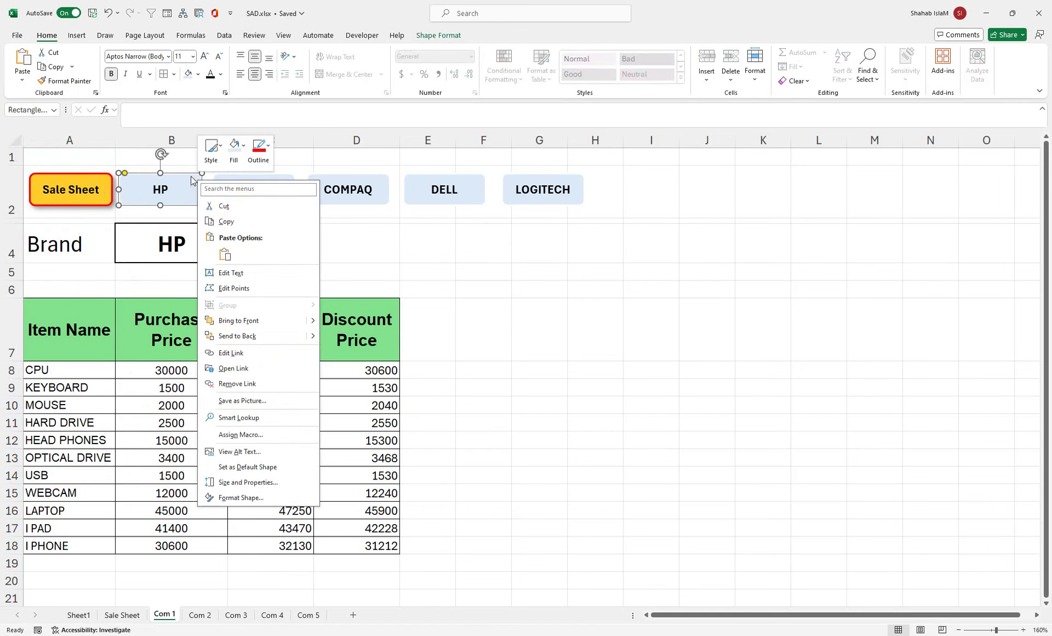
{"action": "key", "text": "Escape"}
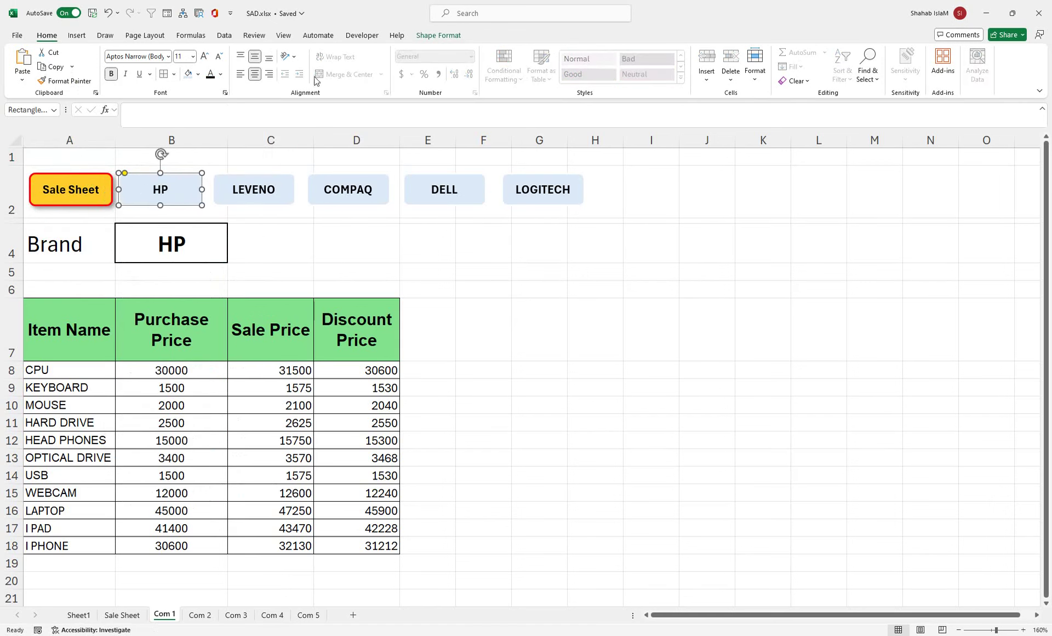
{"action": "left_click", "coordinate": [438, 35]}
{"action": "left_click", "coordinate": [405, 52]}
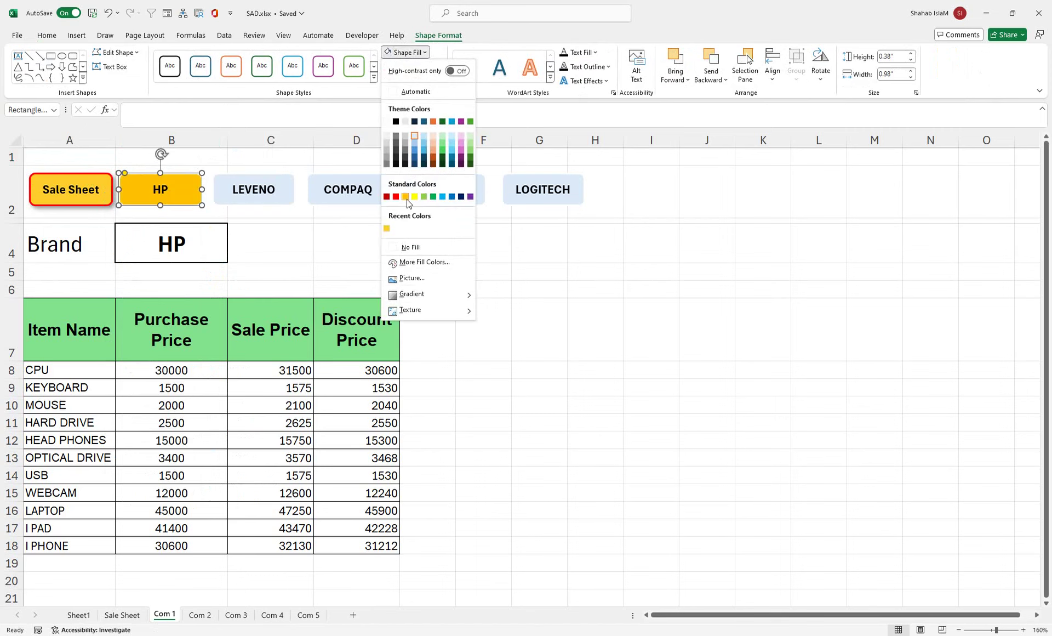
{"action": "left_click", "coordinate": [388, 229]}
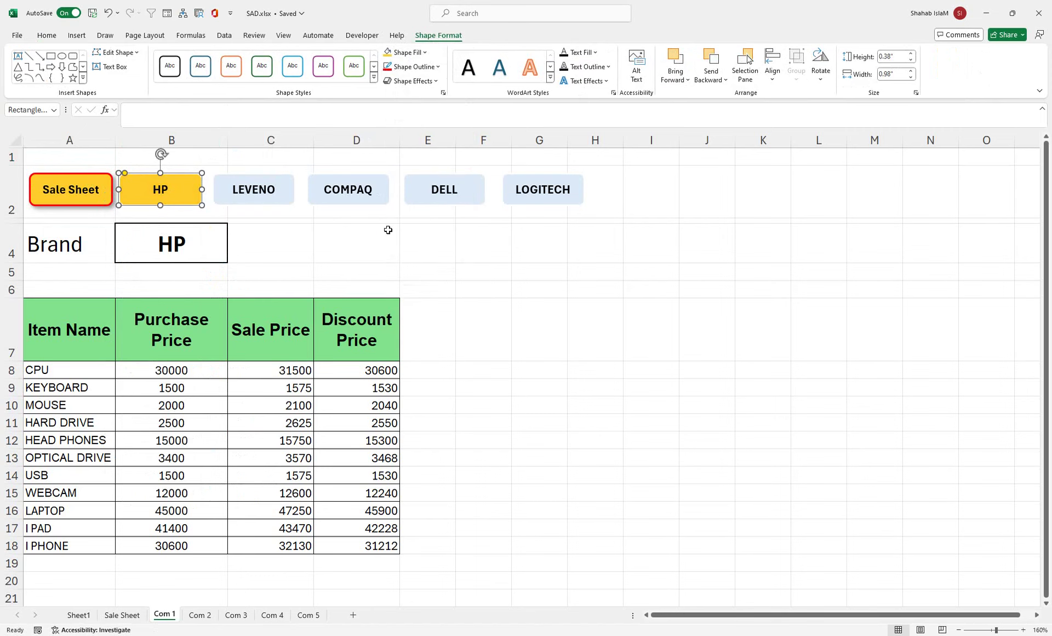
{"action": "left_click", "coordinate": [399, 66]}
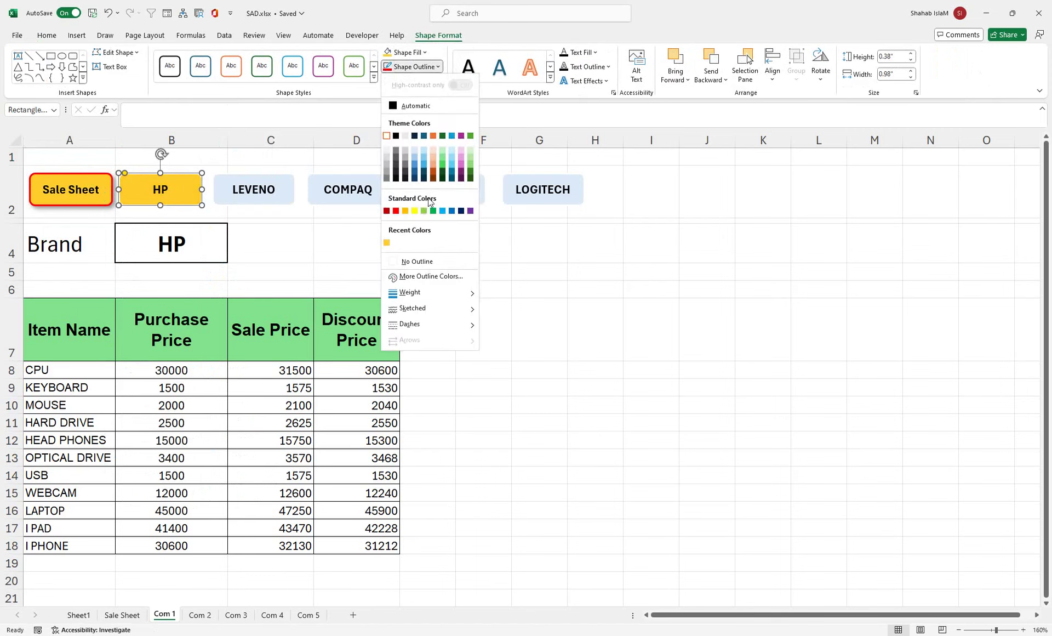
{"action": "left_click", "coordinate": [396, 211]}
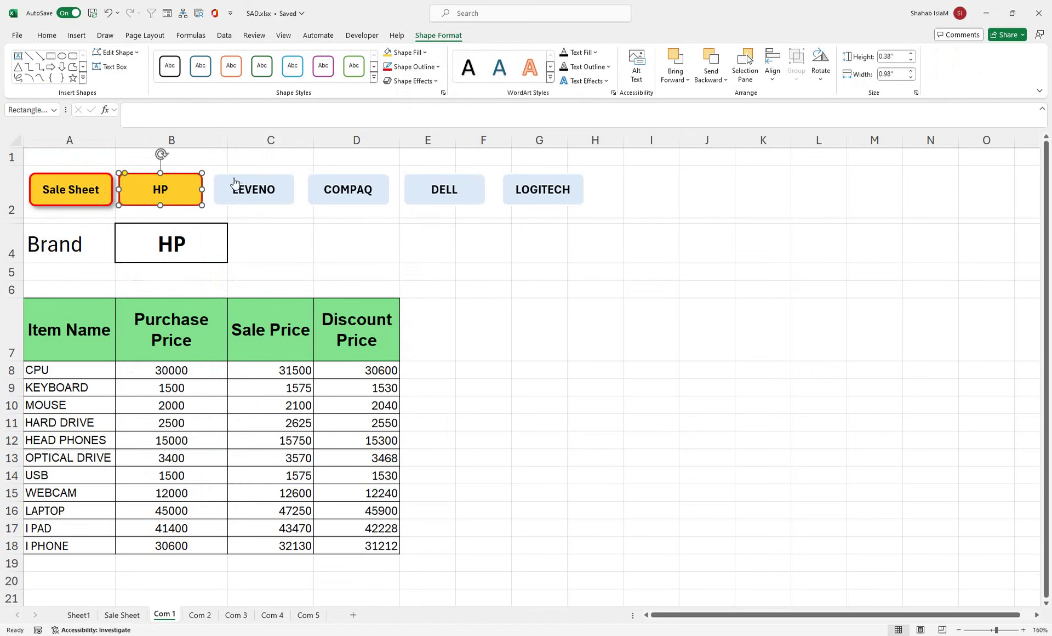
{"action": "right_click", "coordinate": [269, 185]}
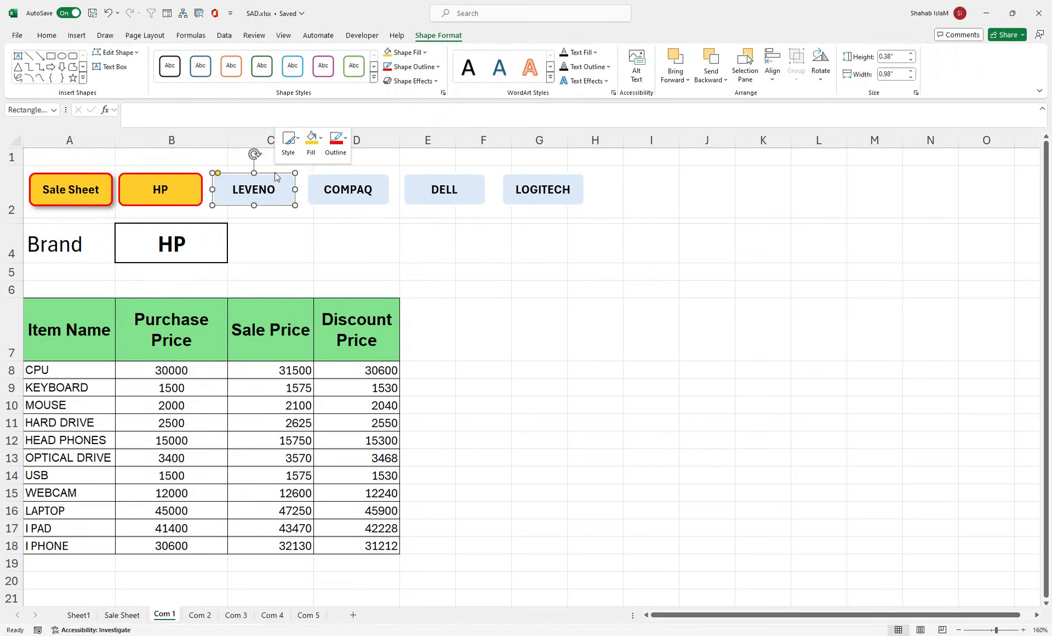
{"action": "left_click", "coordinate": [428, 53]}
{"action": "left_click", "coordinate": [427, 53]}
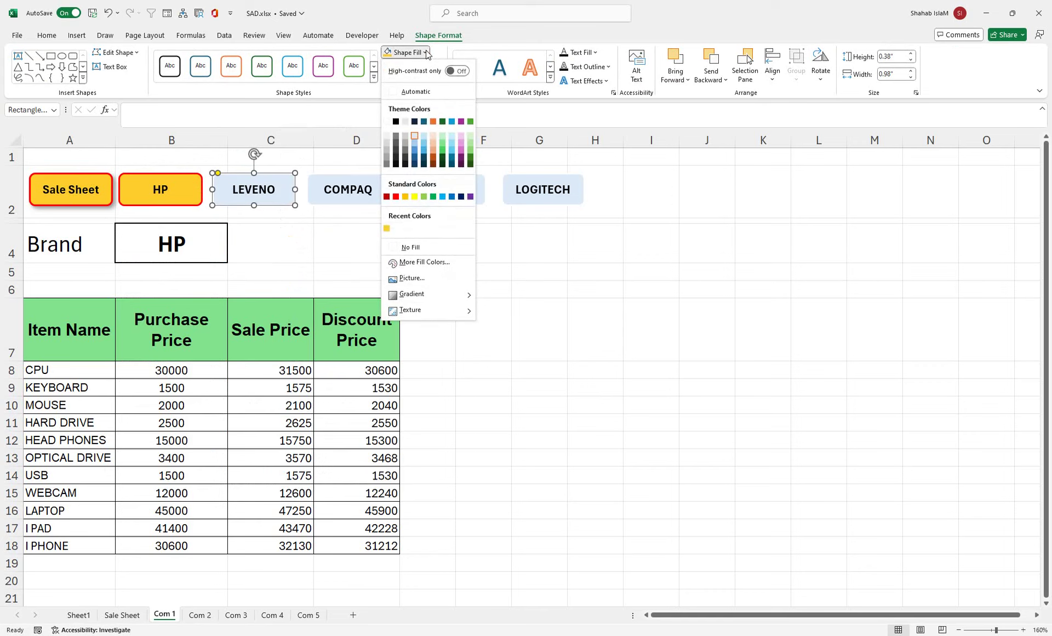
- Fill the Sale Sheet button on Com 1 with the pale blue theme colour and remove its outline
{"action": "right_click", "coordinate": [87, 179]}
{"action": "key", "text": "Escape"}
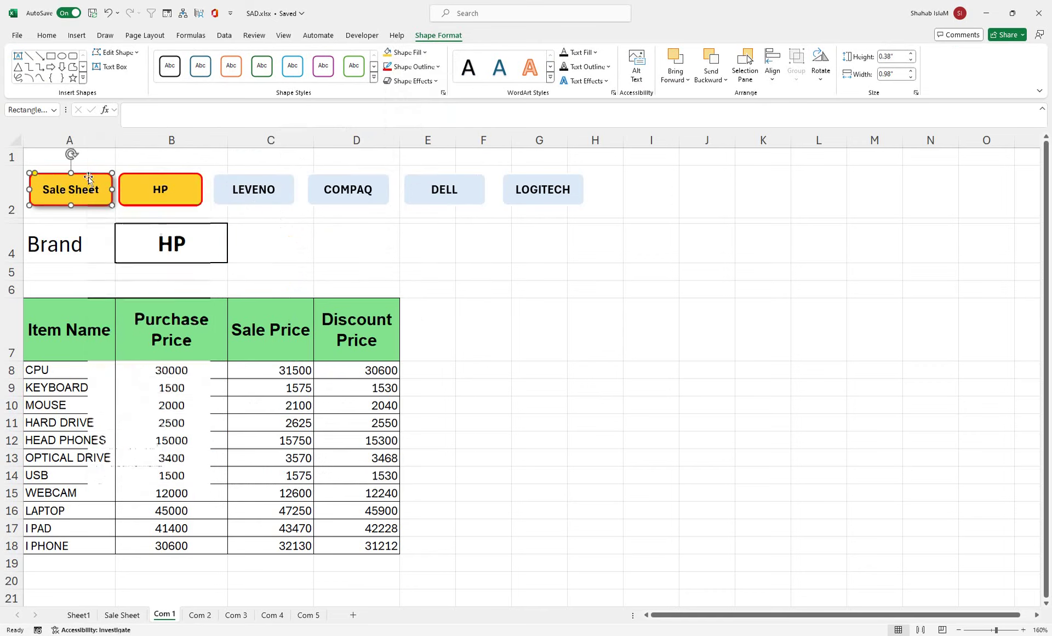
{"action": "left_click", "coordinate": [424, 55]}
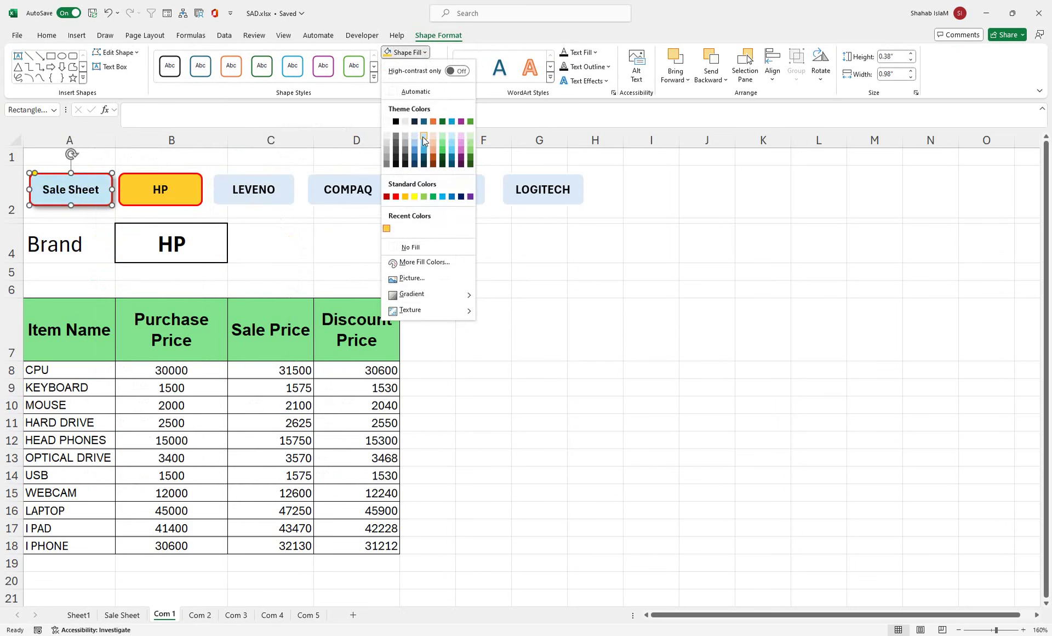
{"action": "left_click", "coordinate": [423, 136]}
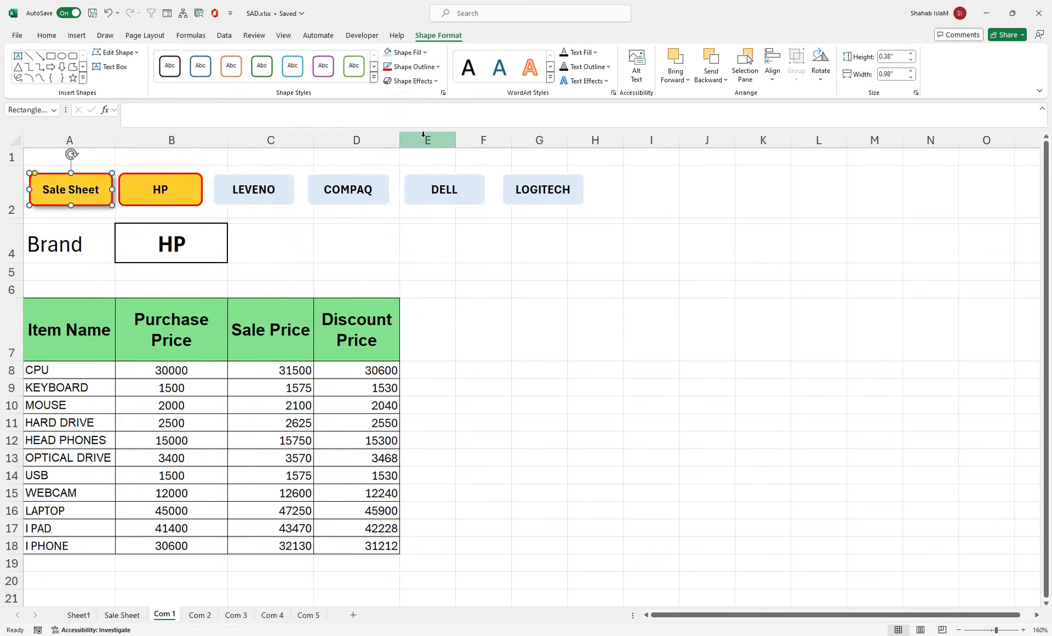
{"action": "left_click", "coordinate": [419, 69]}
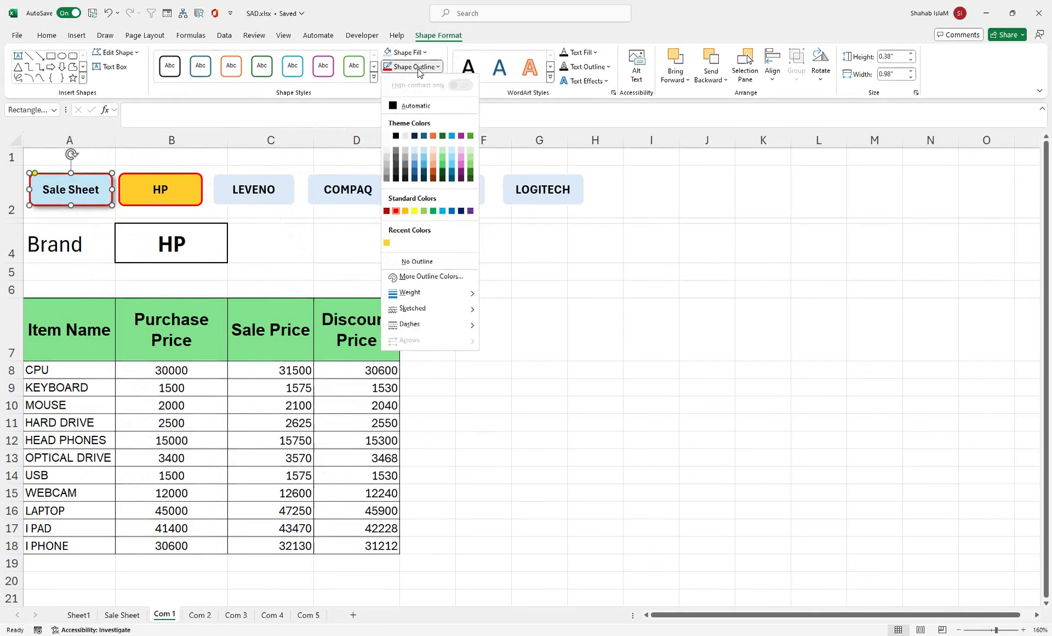
{"action": "left_click", "coordinate": [396, 263]}
{"action": "left_click", "coordinate": [318, 258]}
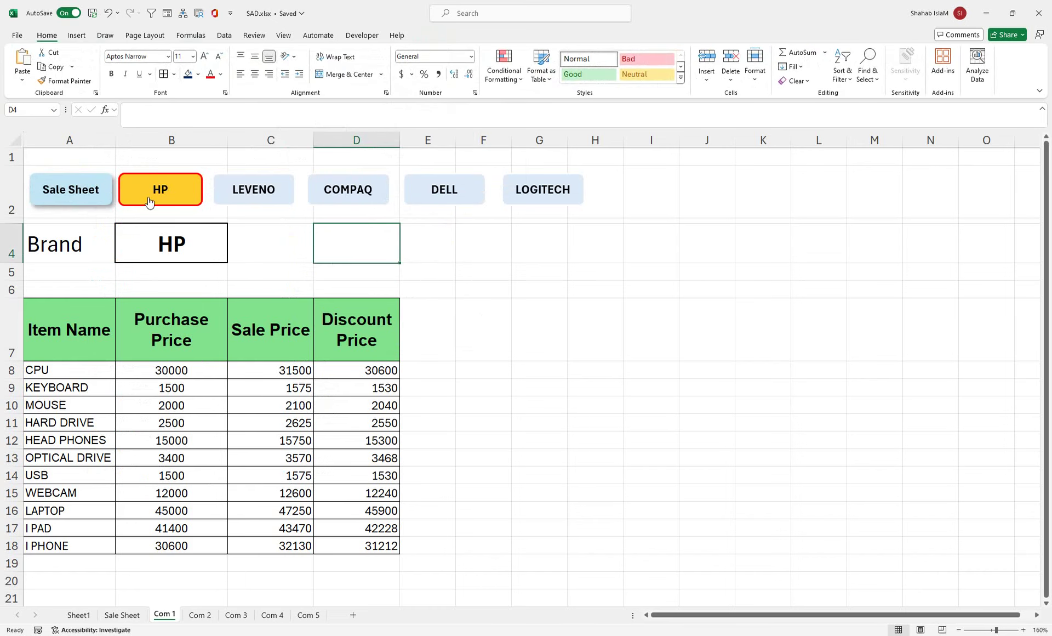
- Link the Com 1 Sale Sheet button to the 'Sale Sheet' sheet in this document, then follow it and return through the HP button
{"action": "left_click", "coordinate": [92, 202], "text": "ctrl"}
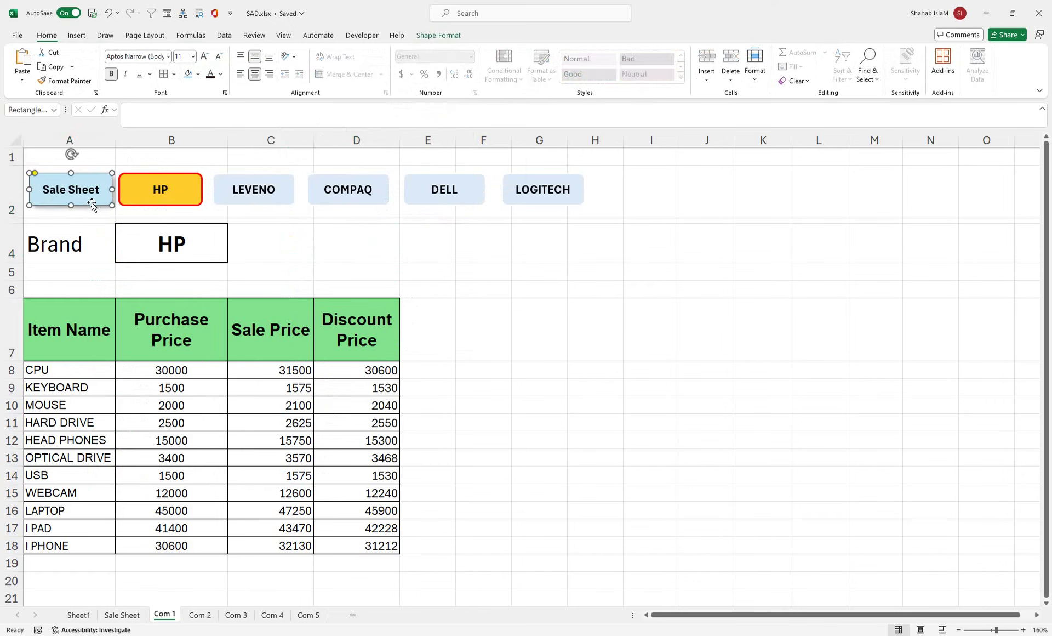
{"action": "right_click", "coordinate": [92, 204]}
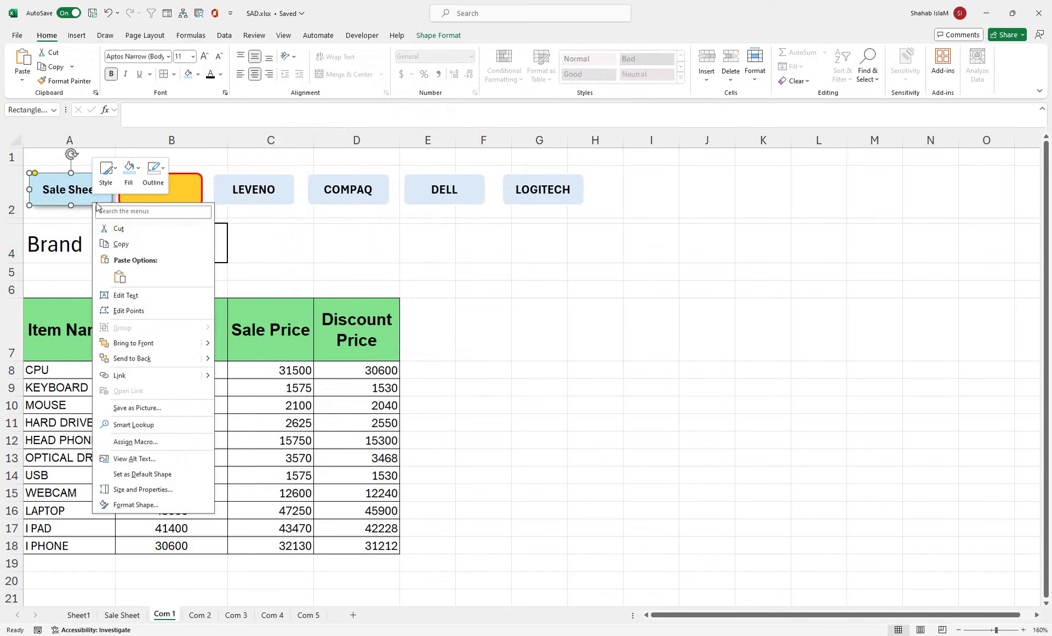
{"action": "left_click", "coordinate": [204, 377]}
{"action": "left_click", "coordinate": [198, 331]}
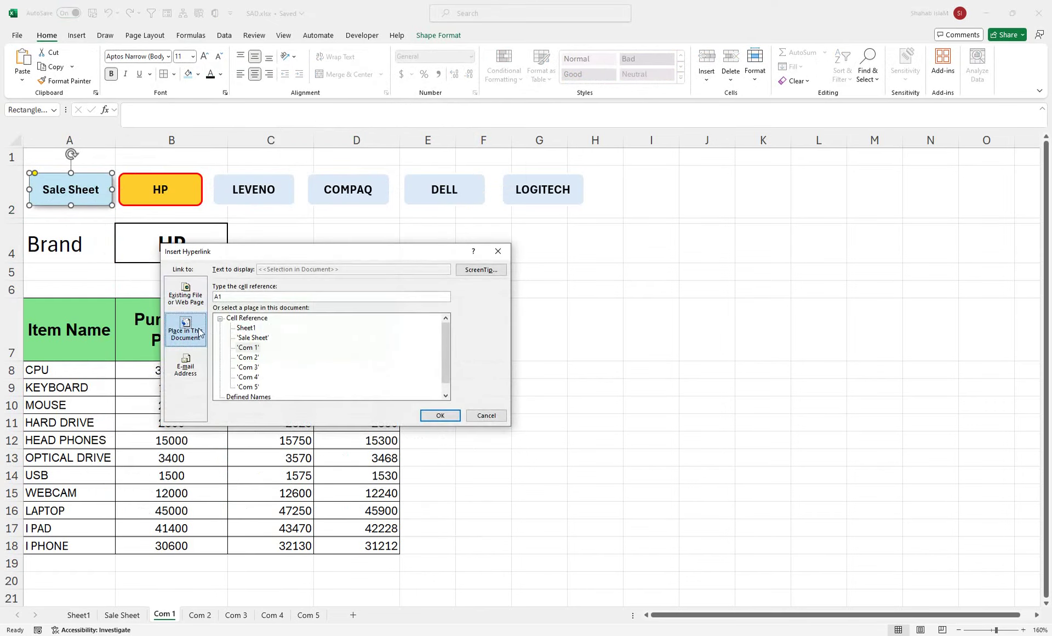
{"action": "left_click", "coordinate": [249, 338]}
{"action": "left_click", "coordinate": [440, 414]}
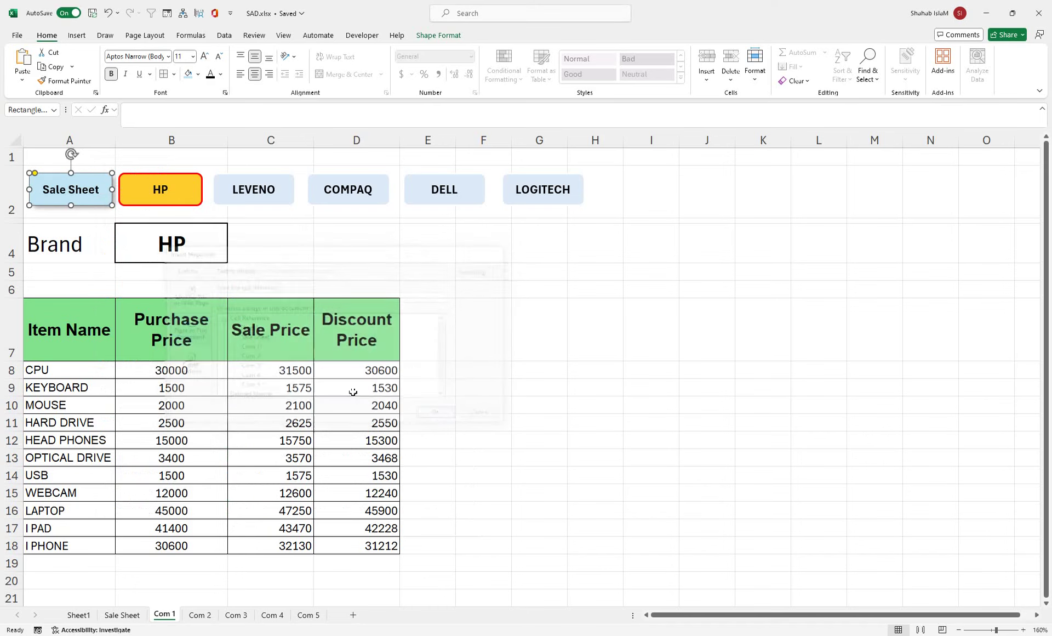
{"action": "key", "text": "Escape"}
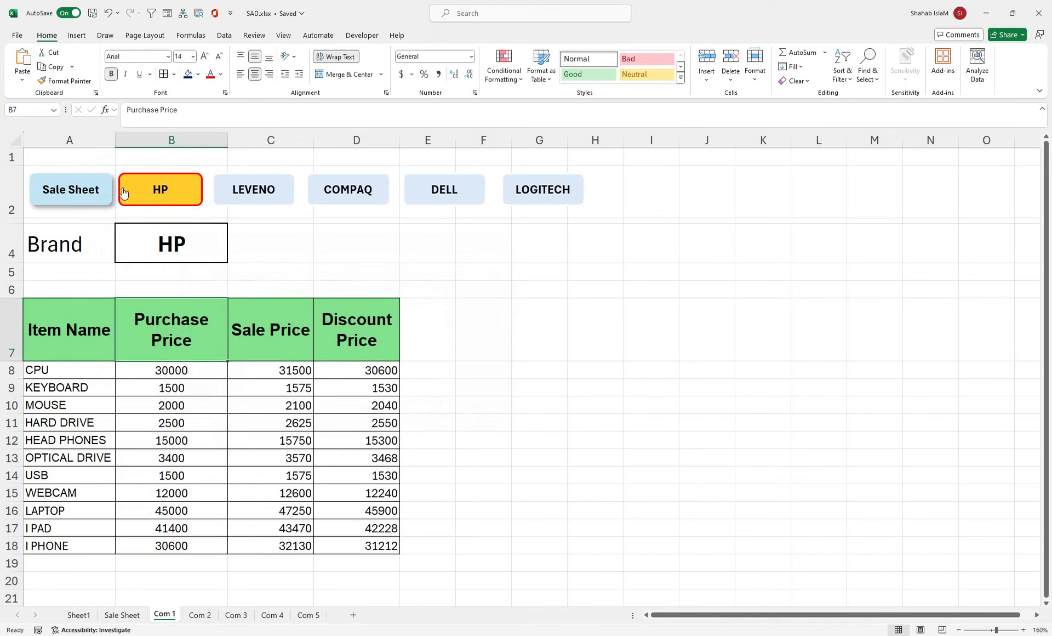
{"action": "left_click", "coordinate": [93, 195]}
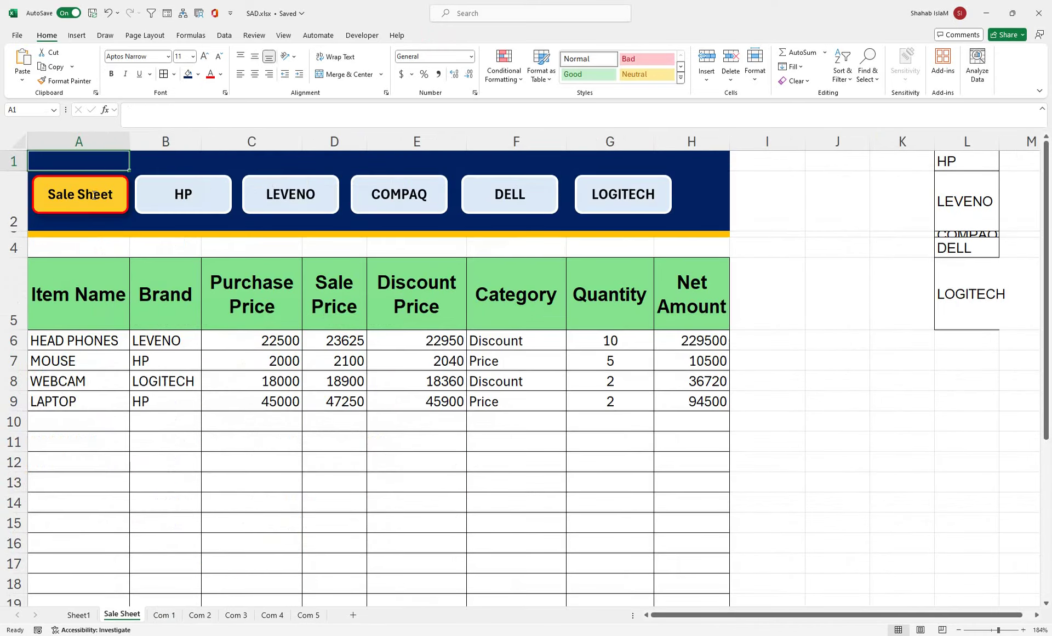
{"action": "left_click", "coordinate": [167, 206]}
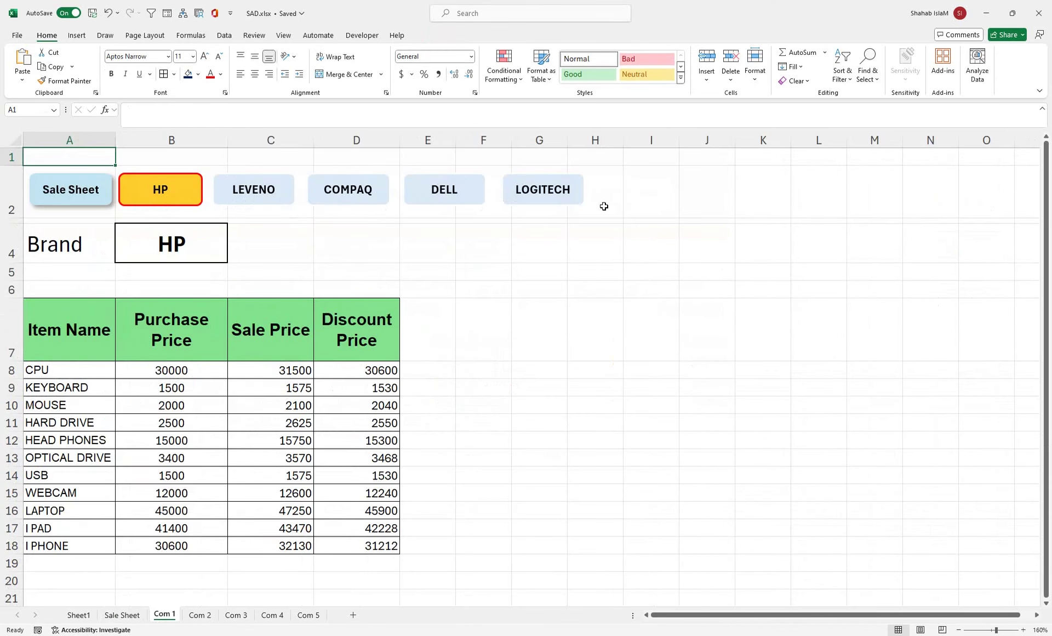
- Fill cells A1:H2 behind the buttons on Com 1 with standard dark blue
{"action": "left_click_drag", "start_coordinate": [570, 210], "coordinate": [34, 149]}
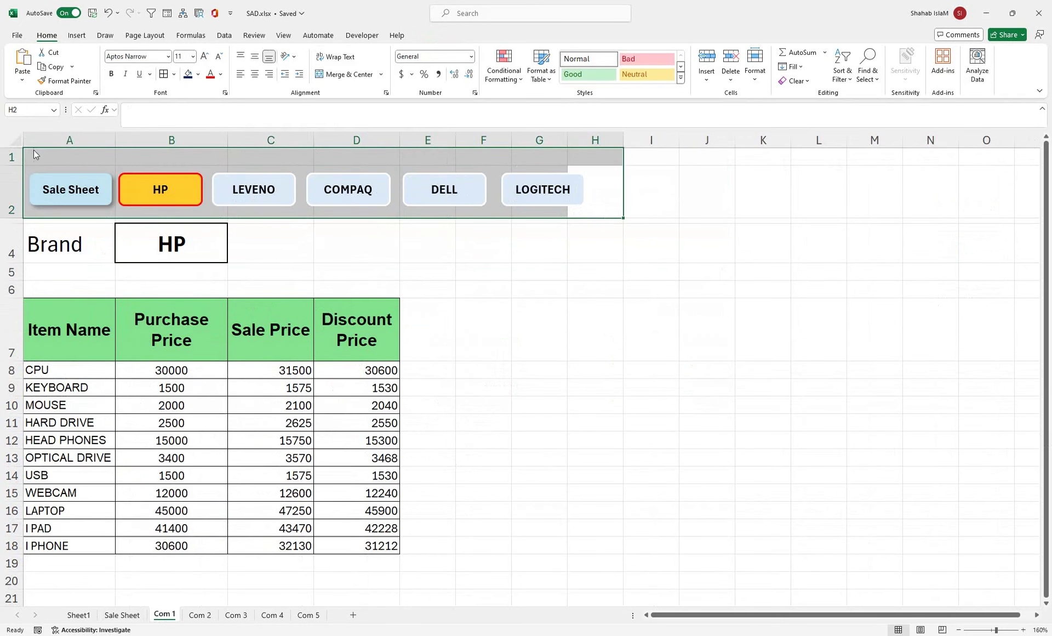
{"action": "left_click", "coordinate": [191, 79]}
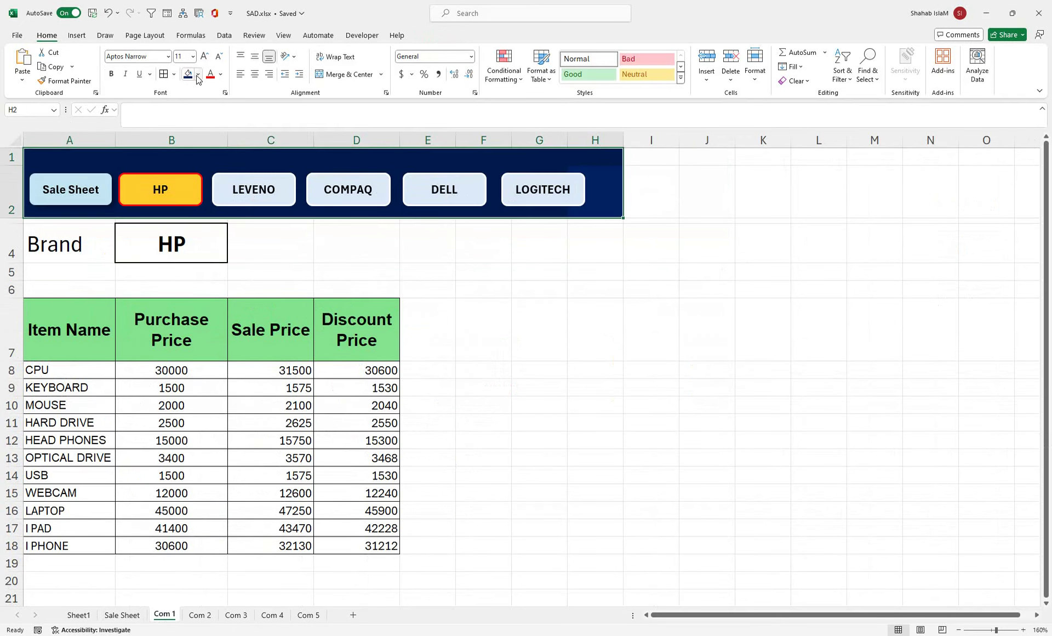
{"action": "left_click", "coordinate": [198, 75]}
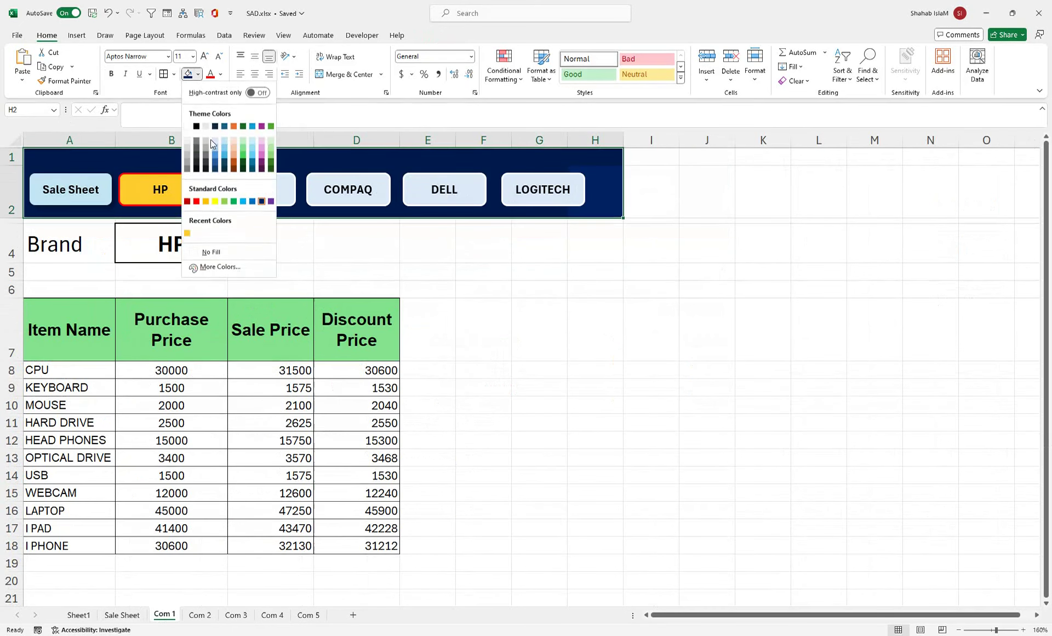
{"action": "left_click", "coordinate": [261, 202]}
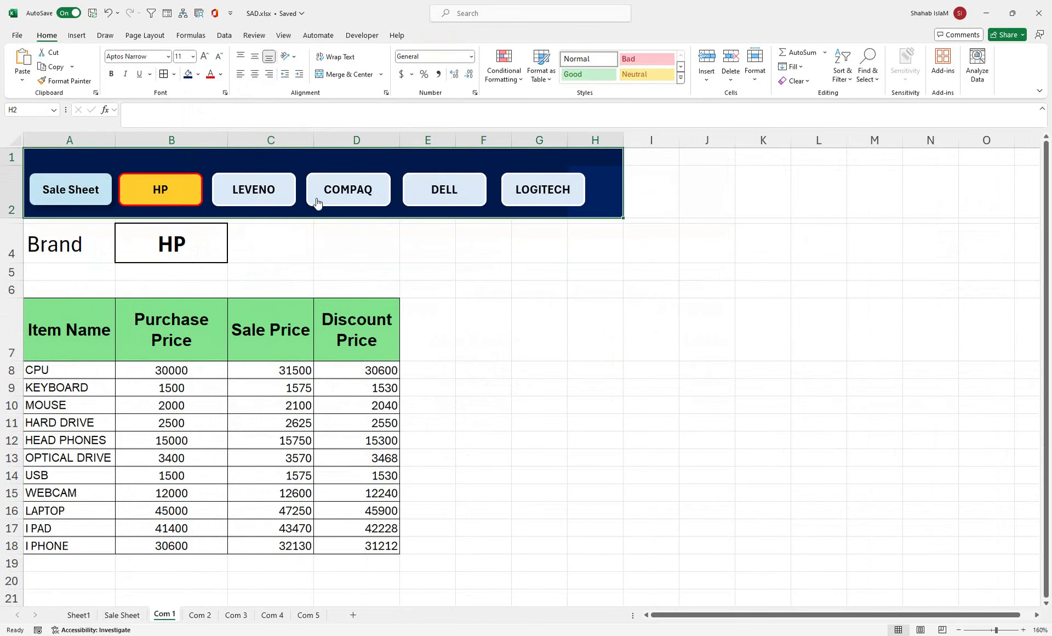
- Fill cells A1:H3 behind the buttons on Com 2 with the same dark blue
{"action": "left_click", "coordinate": [199, 615]}
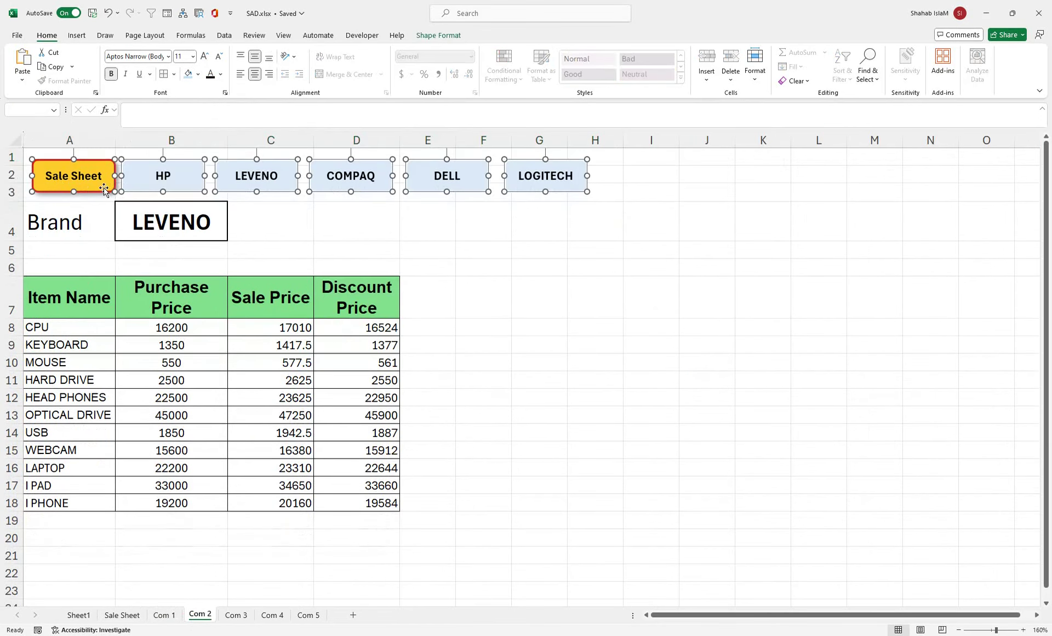
{"action": "left_click", "coordinate": [326, 225]}
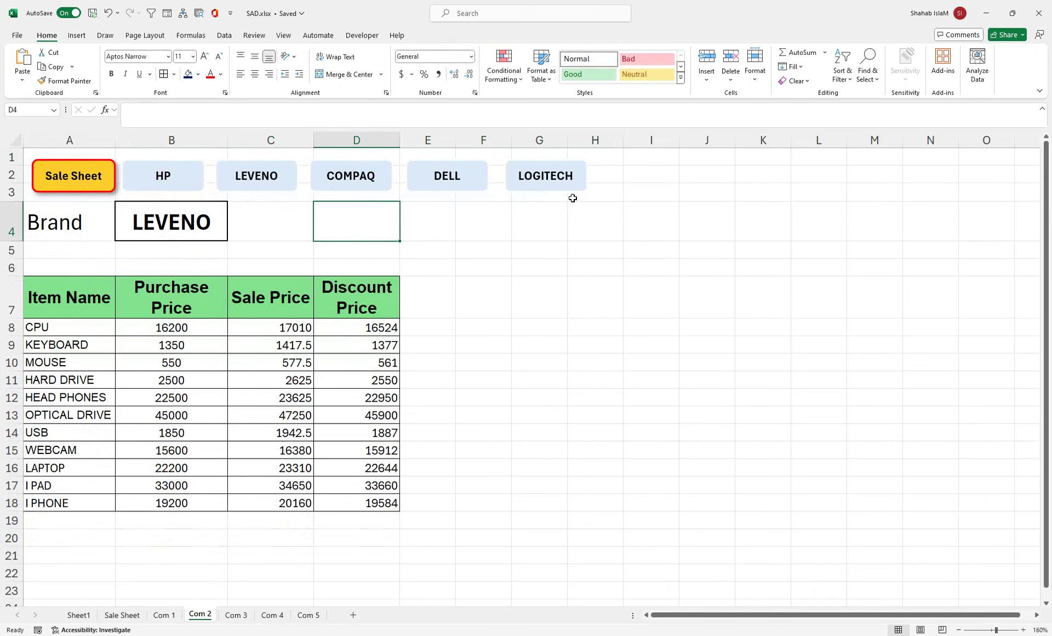
{"action": "left_click_drag", "start_coordinate": [574, 197], "coordinate": [225, 98]}
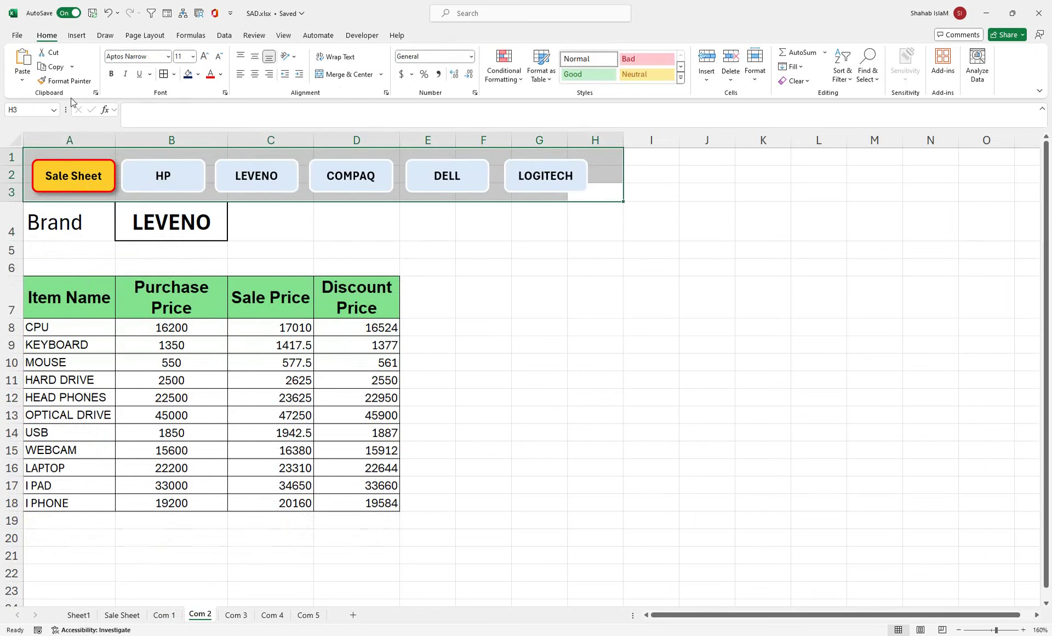
{"action": "left_click", "coordinate": [188, 73]}
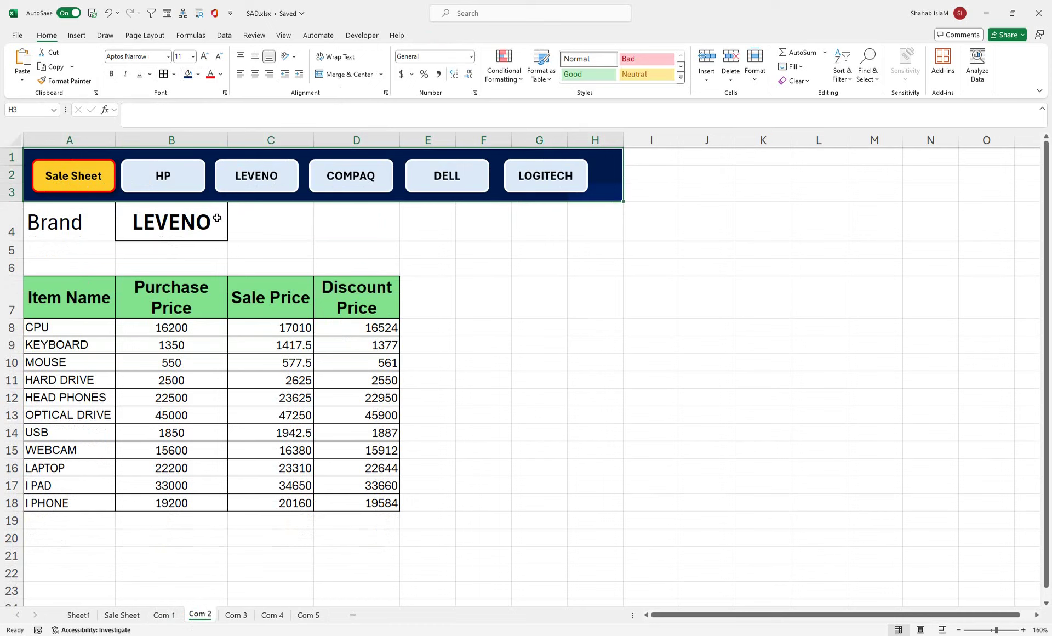
- Give the LEVENO button on Com 2 the recent gold fill
{"action": "right_click", "coordinate": [251, 195]}
{"action": "left_click", "coordinate": [447, 34]}
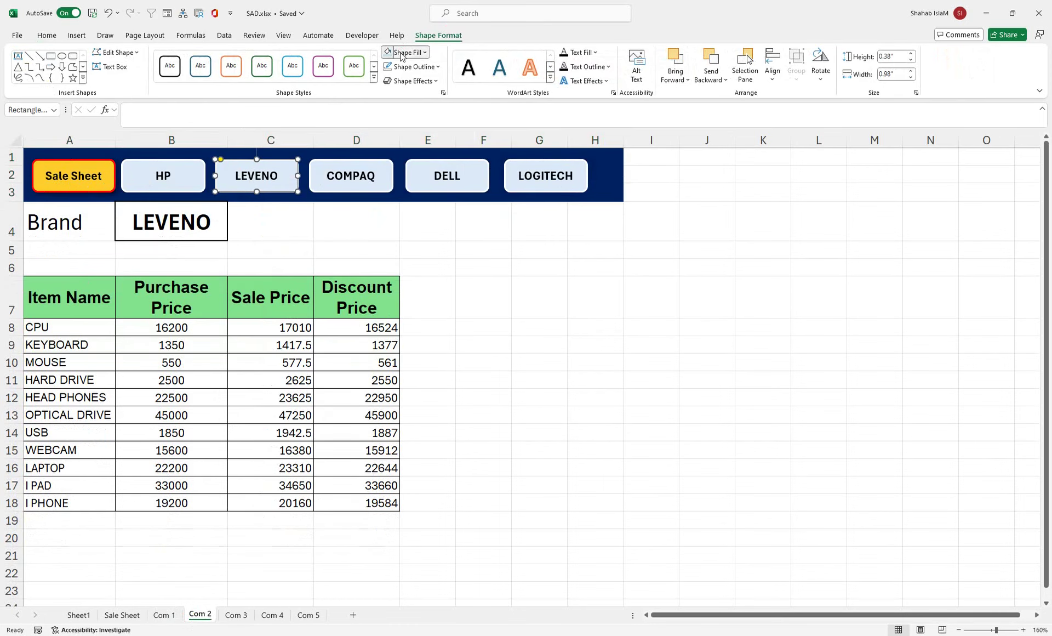
{"action": "left_click", "coordinate": [406, 52]}
{"action": "left_click", "coordinate": [387, 228]}
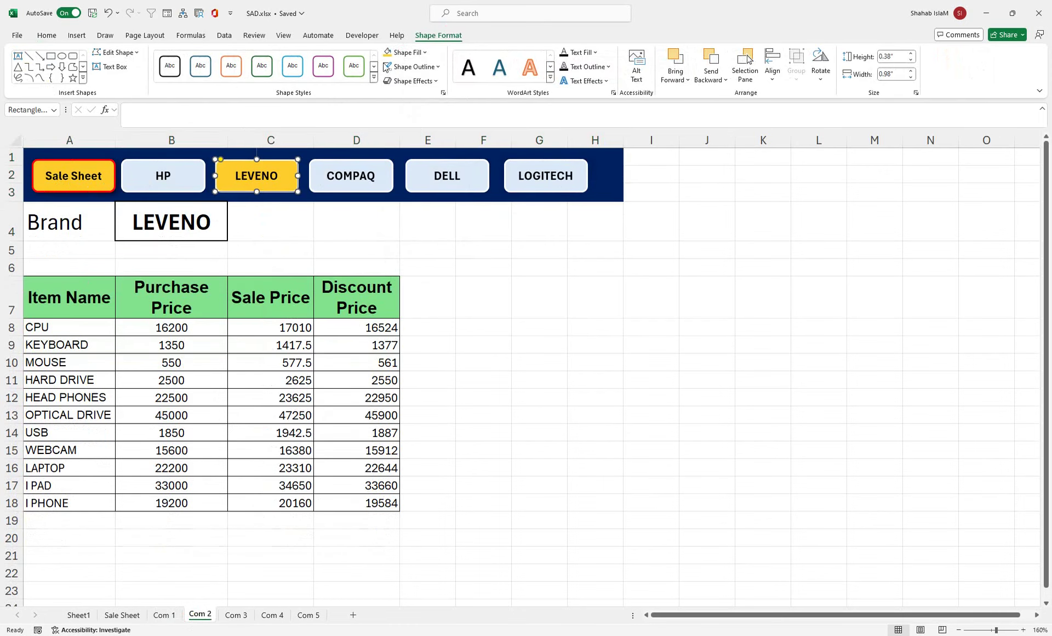
- Fill the Sale Sheet button on Com 2 with the pale blue theme colour and remove its outline
{"action": "right_click", "coordinate": [87, 164]}
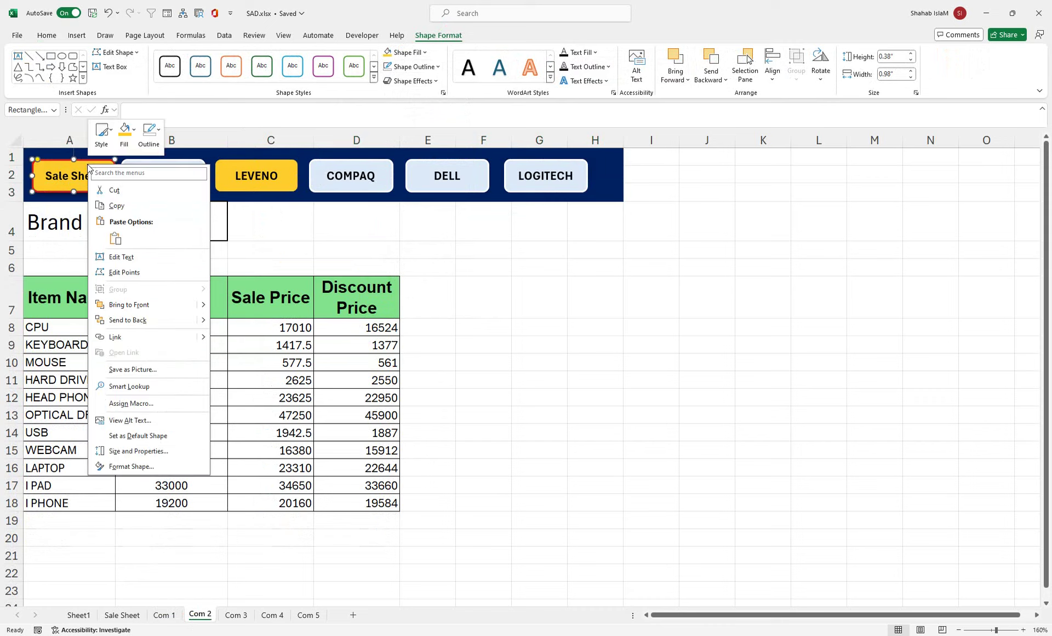
{"action": "left_click", "coordinate": [399, 51]}
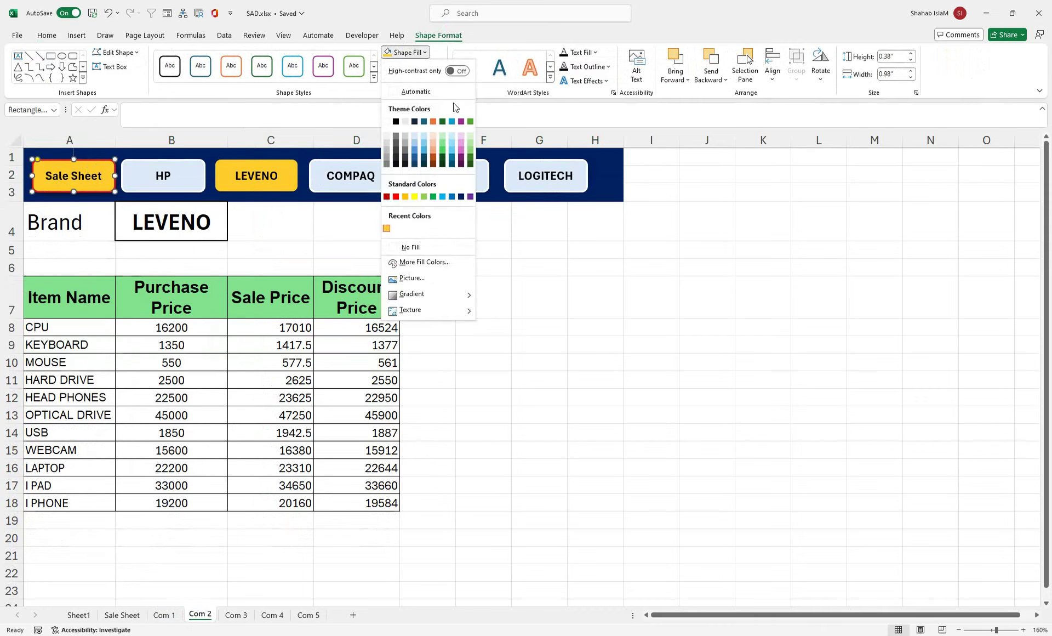
{"action": "left_click", "coordinate": [423, 137]}
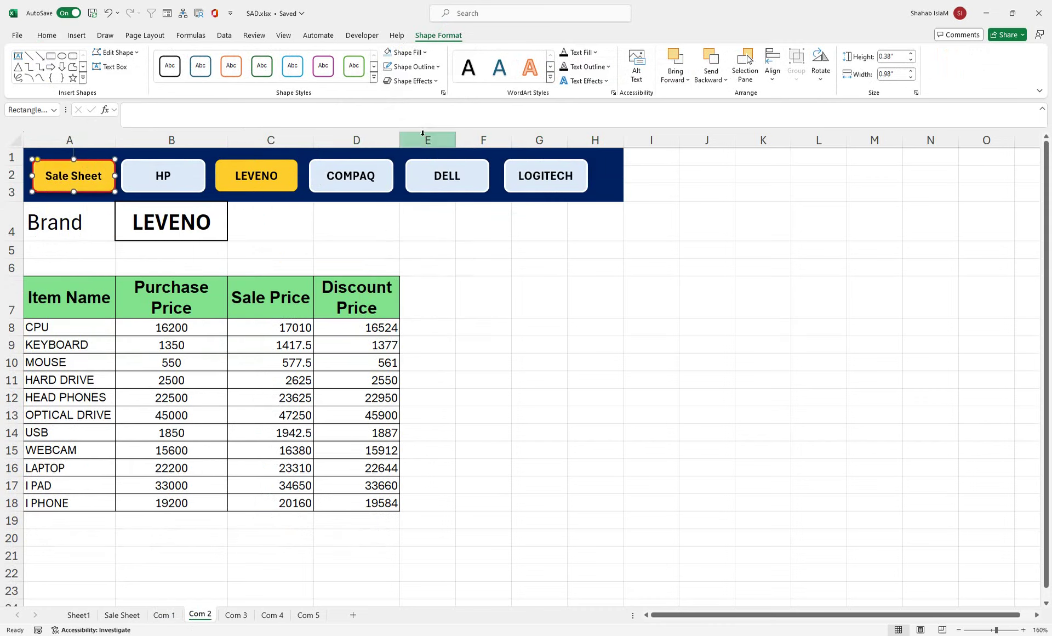
{"action": "left_click", "coordinate": [409, 70]}
{"action": "left_click", "coordinate": [415, 258]}
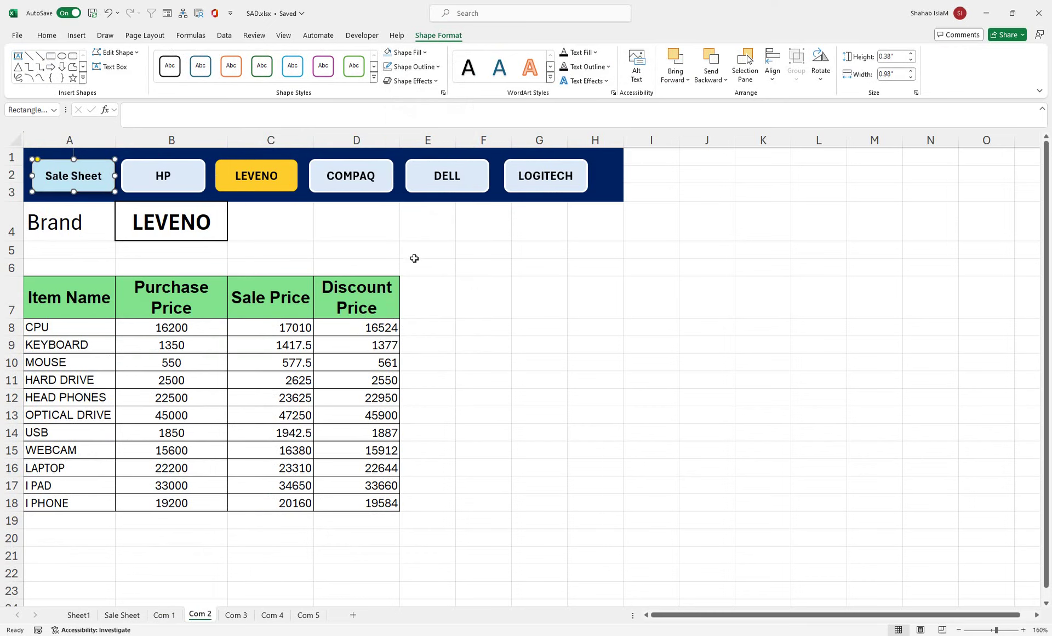
- Refill the Sale Sheet button on Com 2 with the lightest dark-blue theme tint to match the HP button
{"action": "left_click", "coordinate": [222, 350]}
{"action": "right_click", "coordinate": [101, 188]}
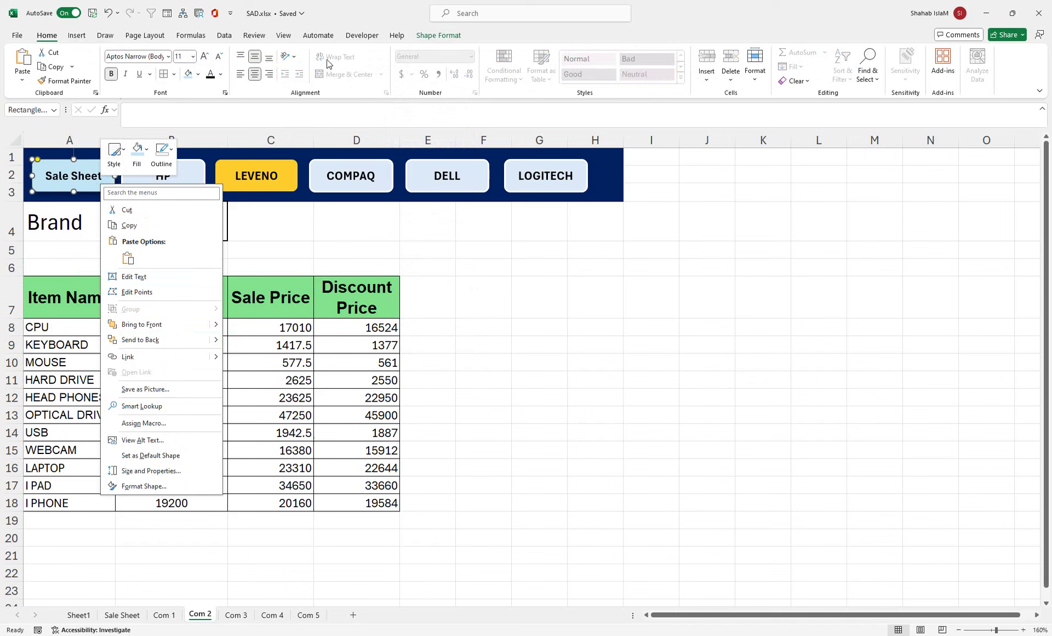
{"action": "left_click", "coordinate": [435, 35]}
{"action": "left_click", "coordinate": [406, 52]}
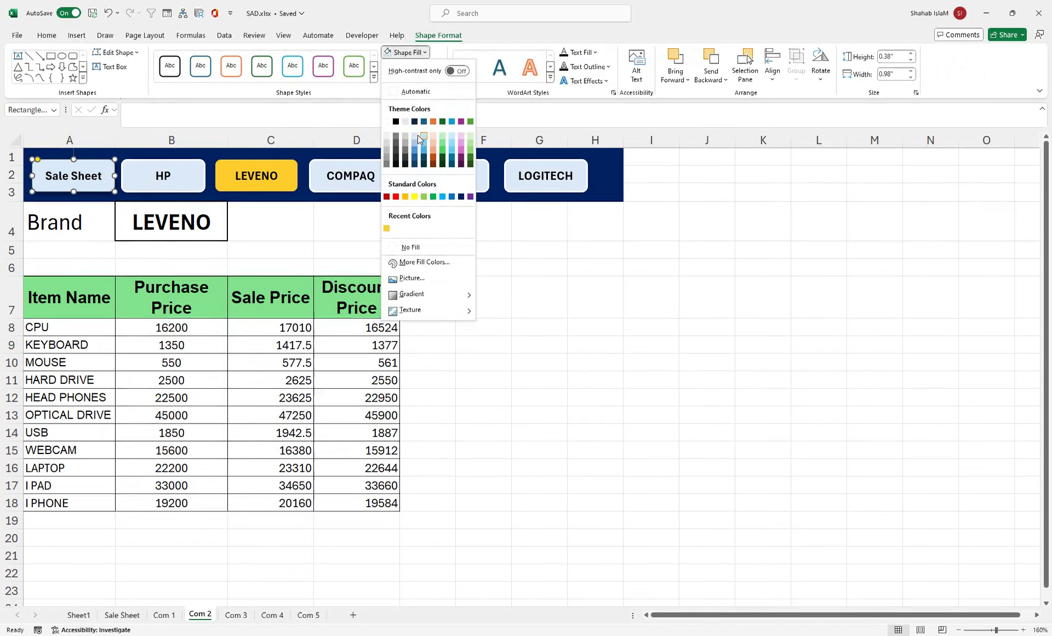
{"action": "left_click", "coordinate": [414, 136]}
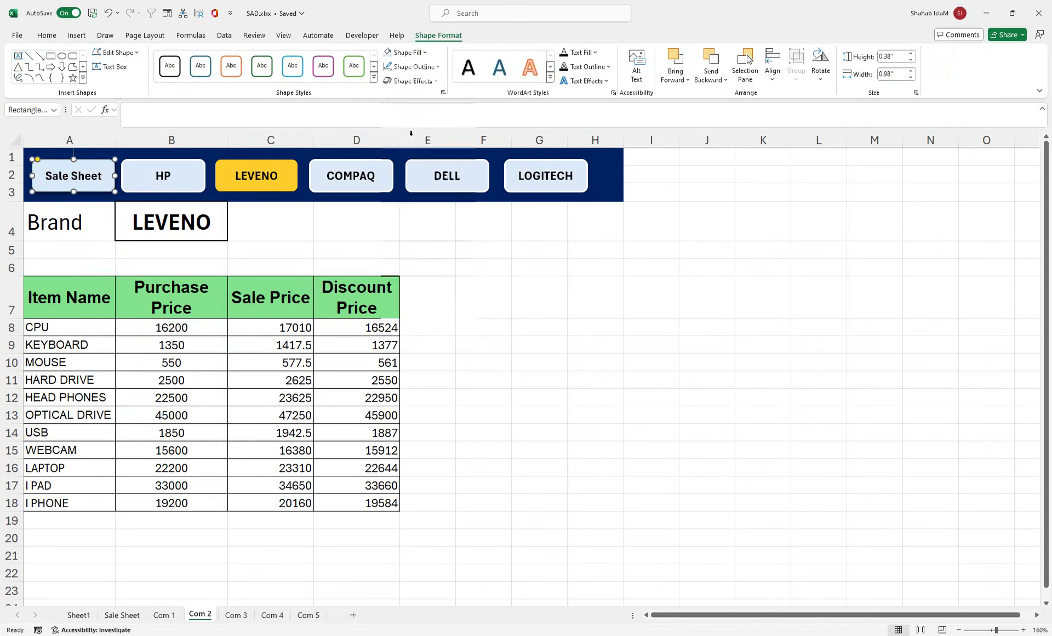
{"action": "left_click", "coordinate": [310, 227]}
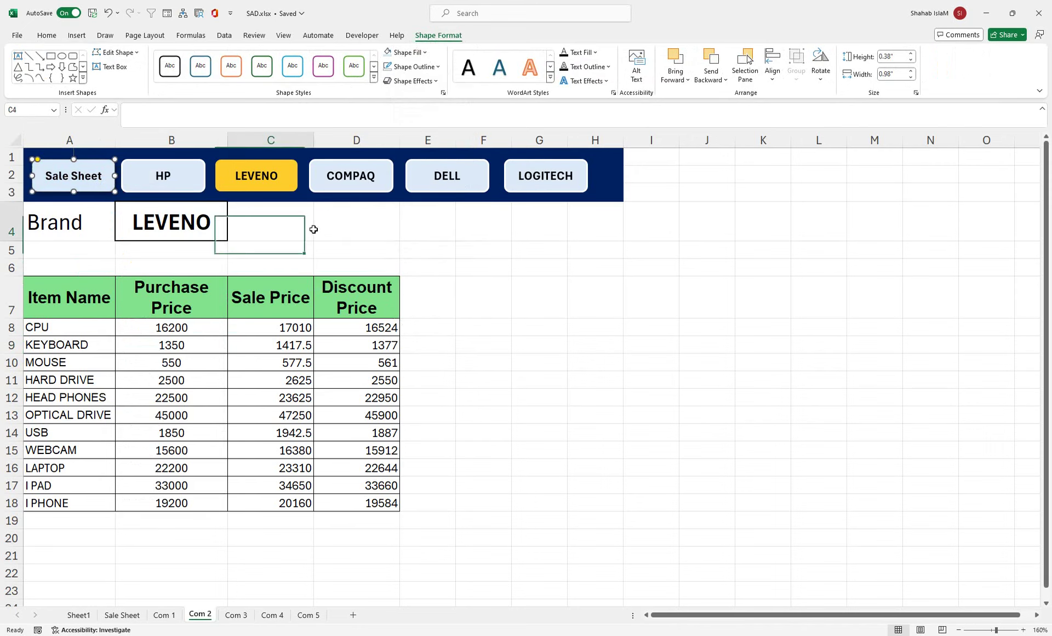
- Apply a theme-colour outline to the Sale Sheet button on Com 2, matching the neighbouring buttons
{"action": "left_click", "coordinate": [113, 166]}
{"action": "right_click", "coordinate": [113, 165]}
{"action": "left_click", "coordinate": [437, 35]}
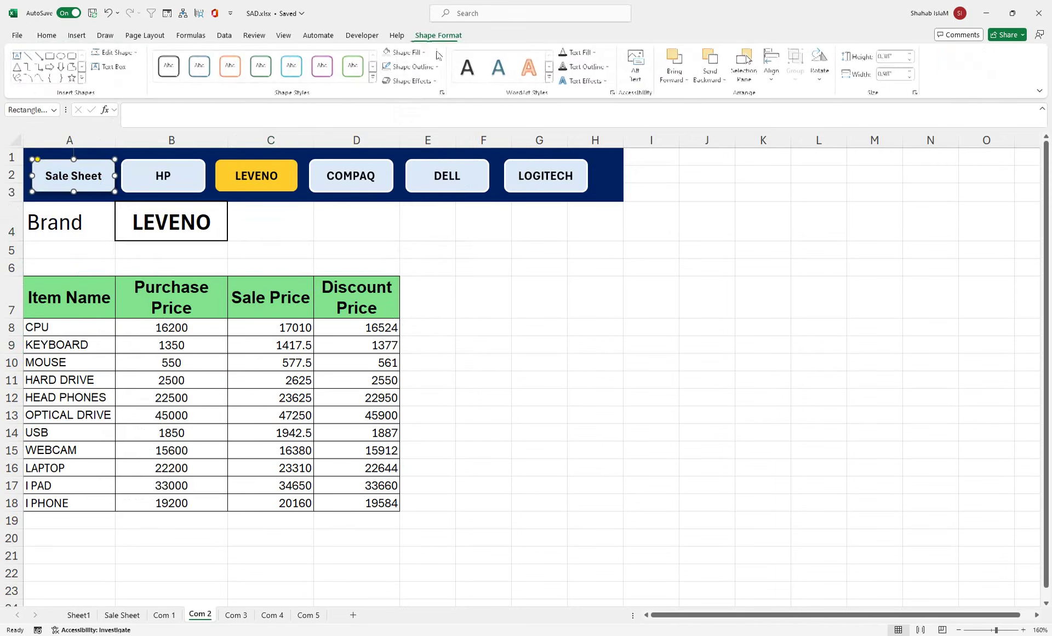
{"action": "left_click", "coordinate": [415, 66]}
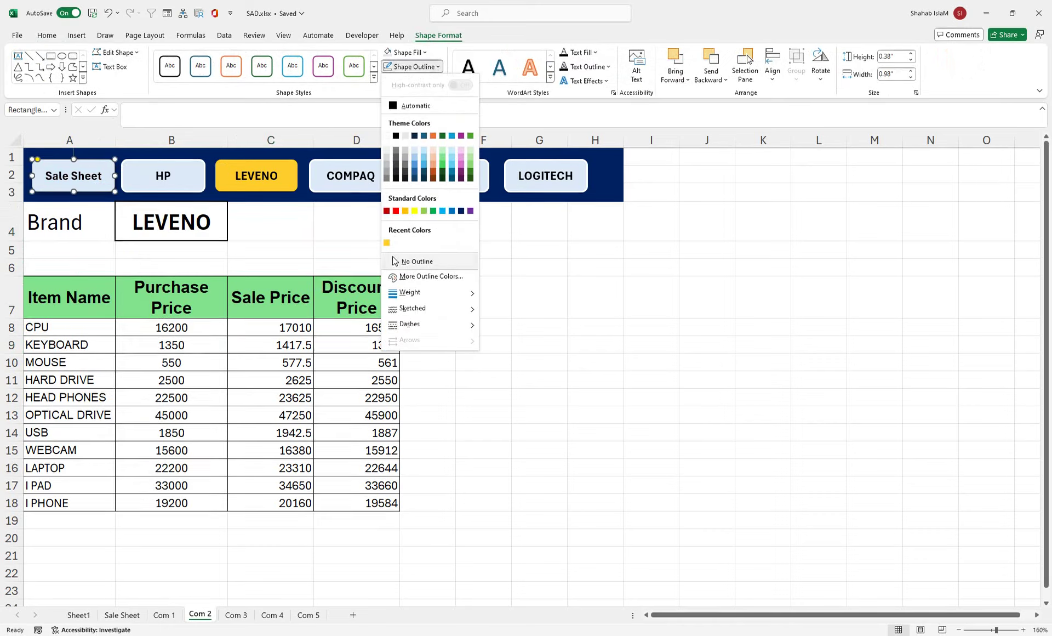
{"action": "left_click", "coordinate": [395, 136]}
{"action": "left_click", "coordinate": [288, 302]}
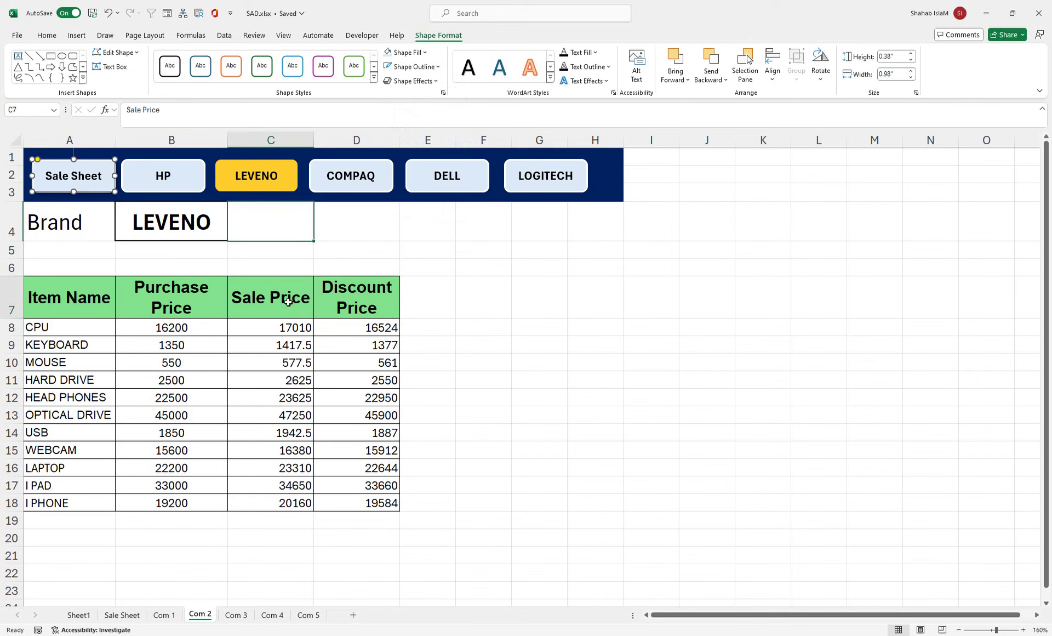
- Go to Com 3 and give its Sale Sheet button the same pale blue fill as the brand buttons, without the red outline
{"action": "left_click", "coordinate": [373, 184]}
{"action": "right_click", "coordinate": [99, 187]}
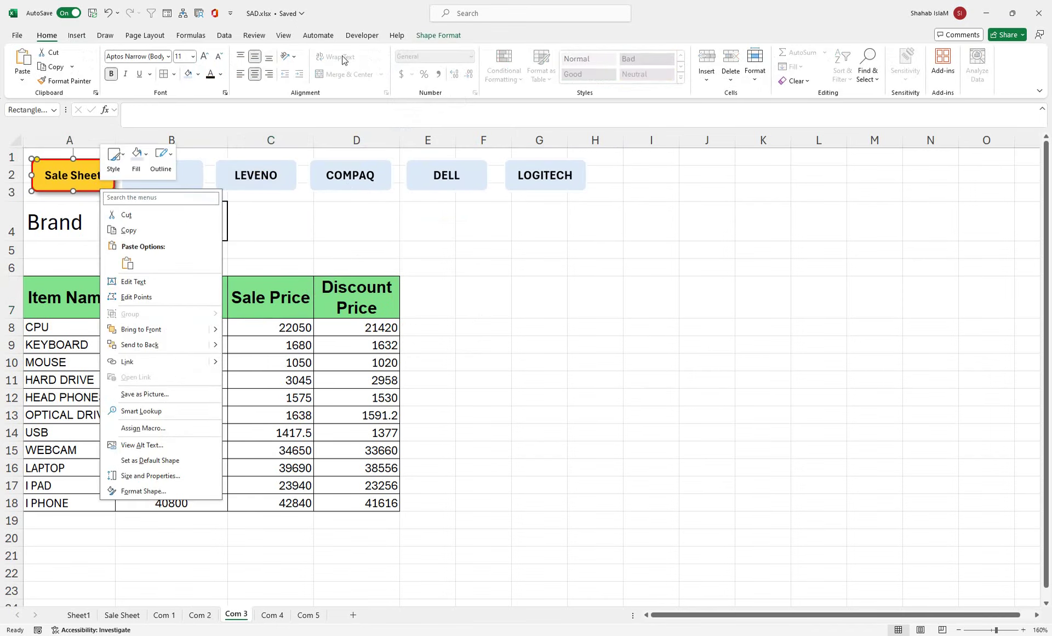
{"action": "left_click", "coordinate": [438, 35]}
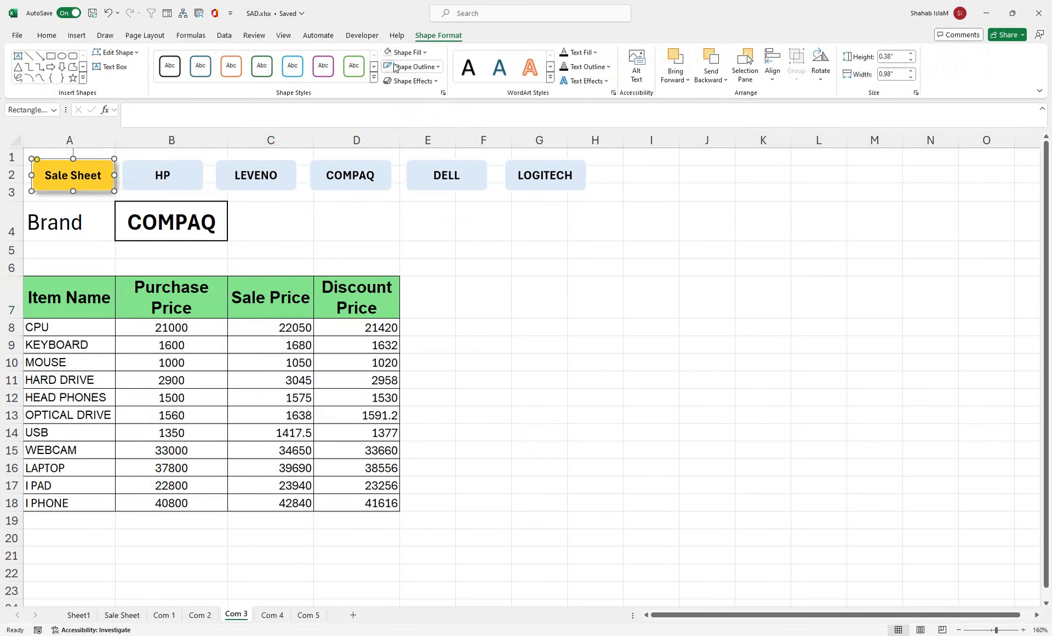
{"action": "left_click", "coordinate": [405, 52]}
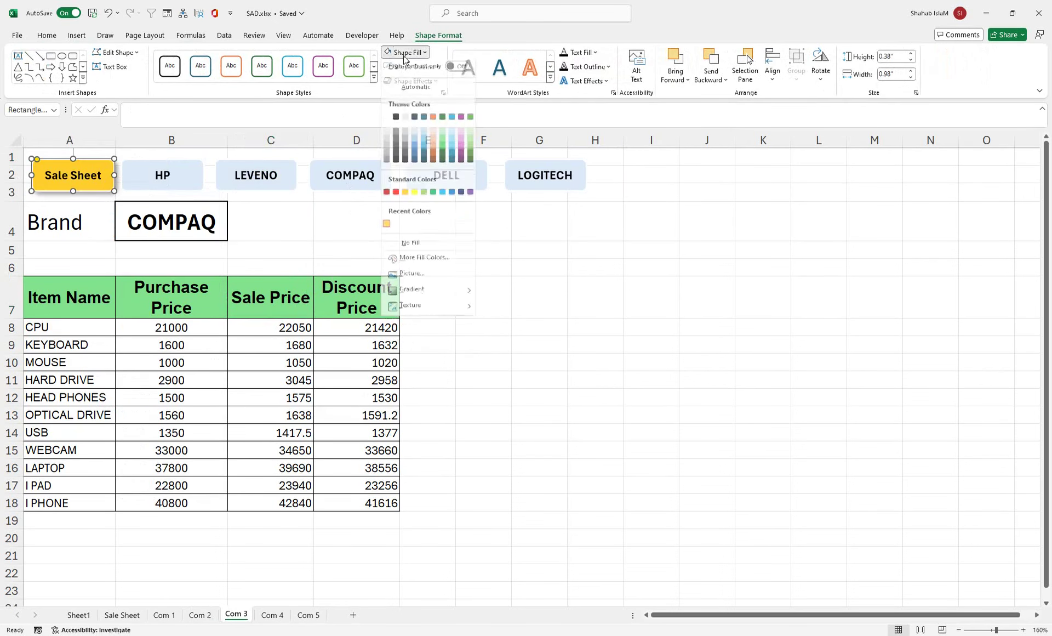
{"action": "left_click", "coordinate": [418, 137]}
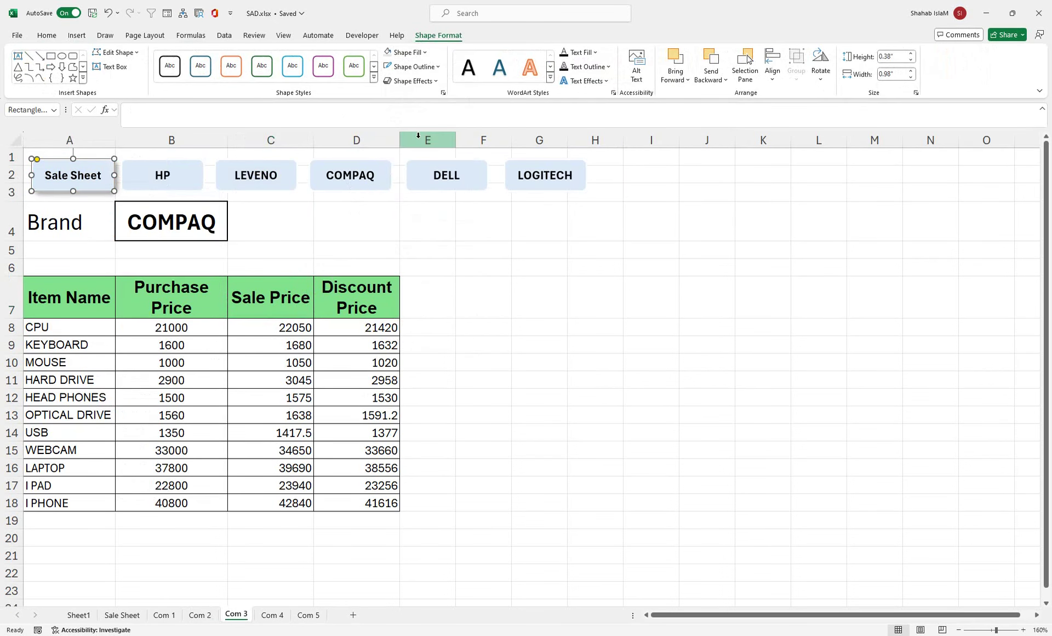
- Highlight the COMPAQ button on Com 3 with the recent gold fill and a standard red outline
{"action": "left_click", "coordinate": [337, 169]}
{"action": "right_click", "coordinate": [341, 167]}
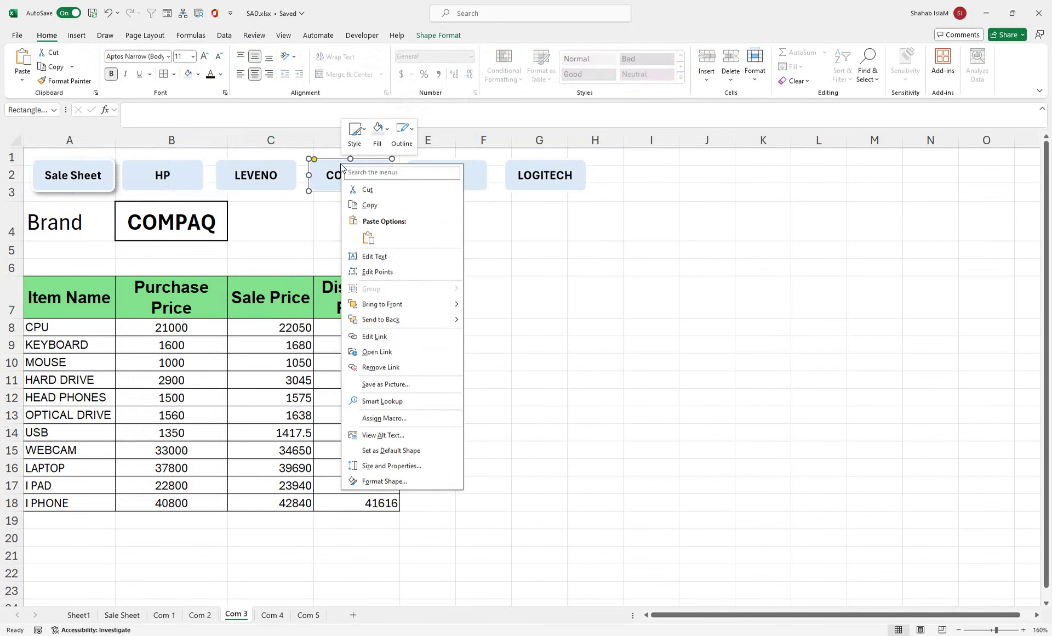
{"action": "left_click", "coordinate": [445, 37]}
{"action": "left_click", "coordinate": [422, 52]}
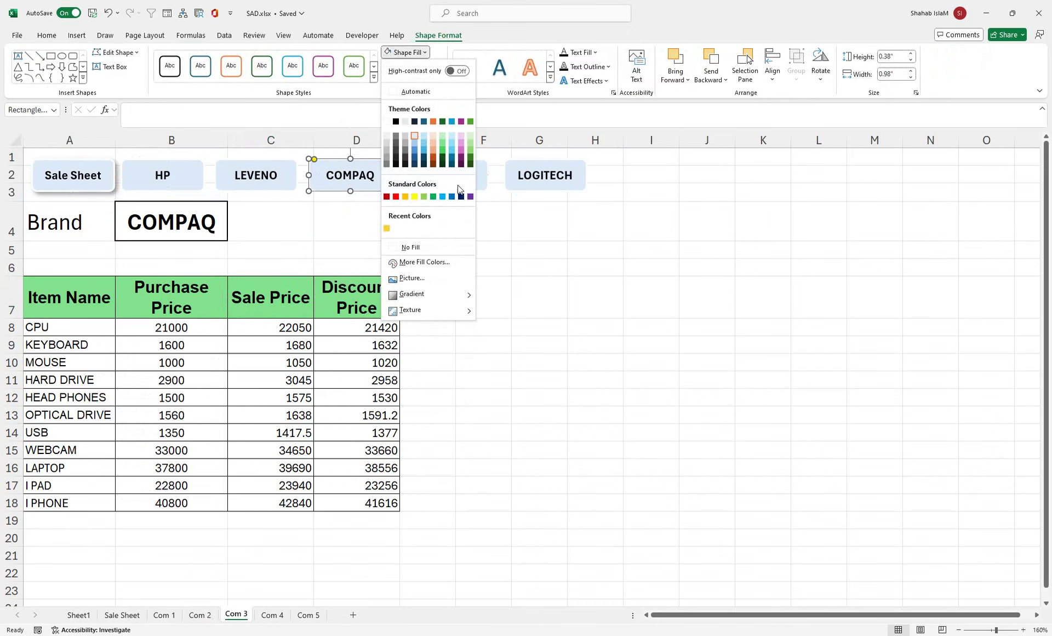
{"action": "left_click", "coordinate": [386, 229]}
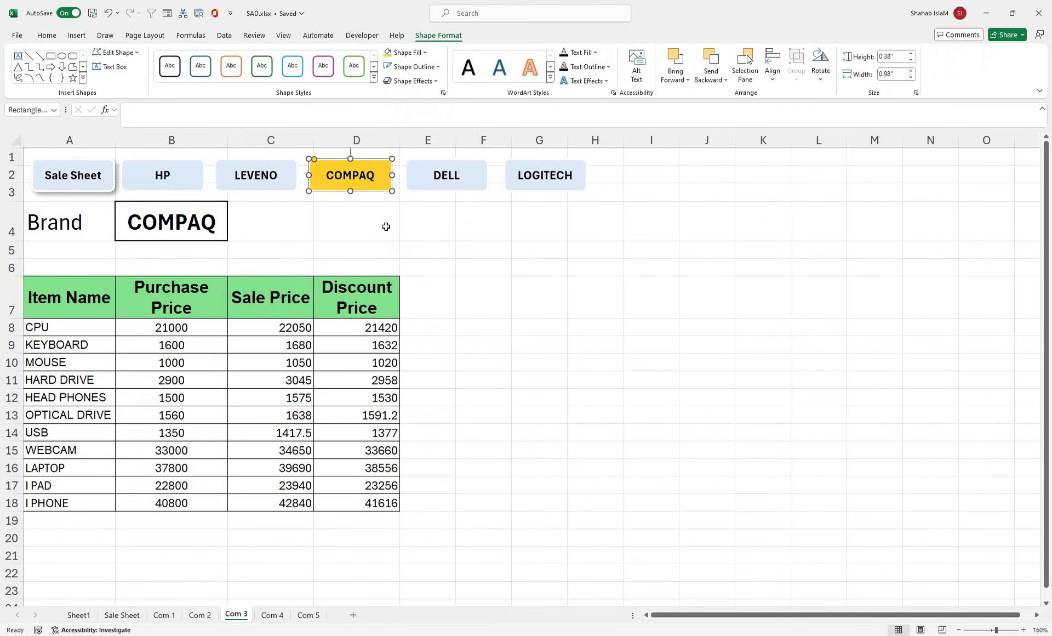
{"action": "left_click", "coordinate": [412, 66]}
{"action": "left_click", "coordinate": [392, 202]}
{"action": "left_click", "coordinate": [436, 250]}
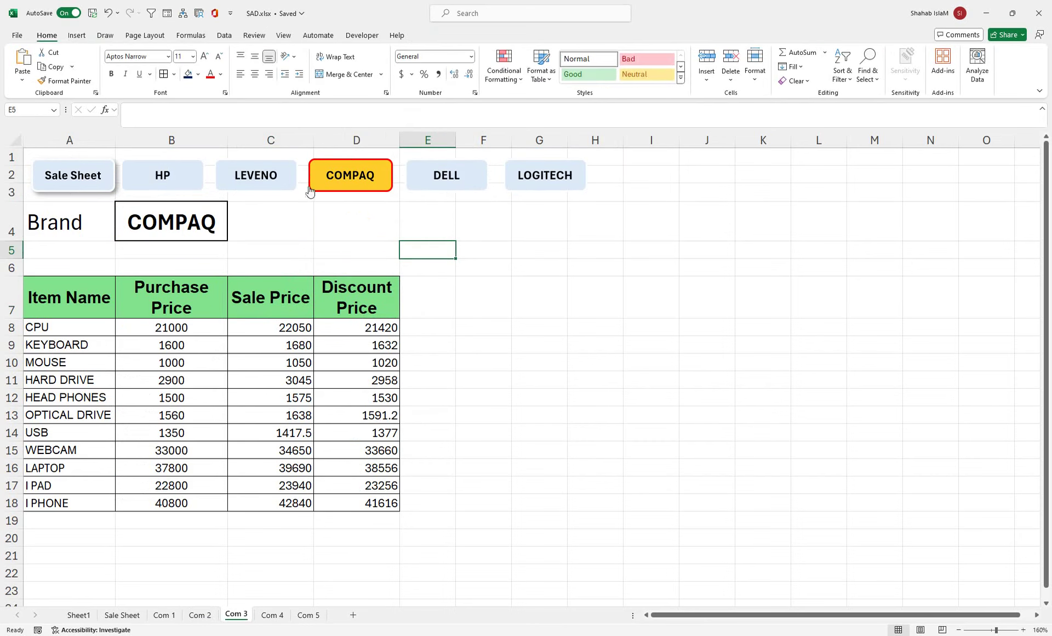
- Apply the outer bottom-right shadow to the HP, LEVENO, DELL and LOGITECH buttons on Com 3 together
{"action": "right_click", "coordinate": [192, 186]}
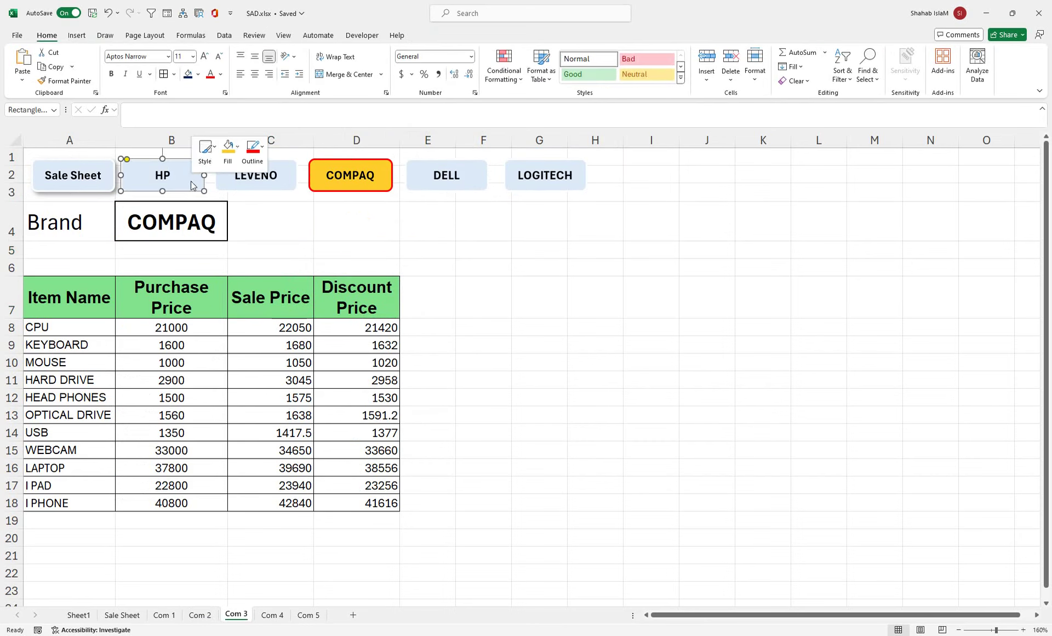
{"action": "left_click", "coordinate": [289, 171], "text": "ctrl"}
{"action": "right_click", "coordinate": [289, 171]}
{"action": "left_click", "coordinate": [482, 187], "text": "ctrl"}
{"action": "right_click", "coordinate": [482, 186]}
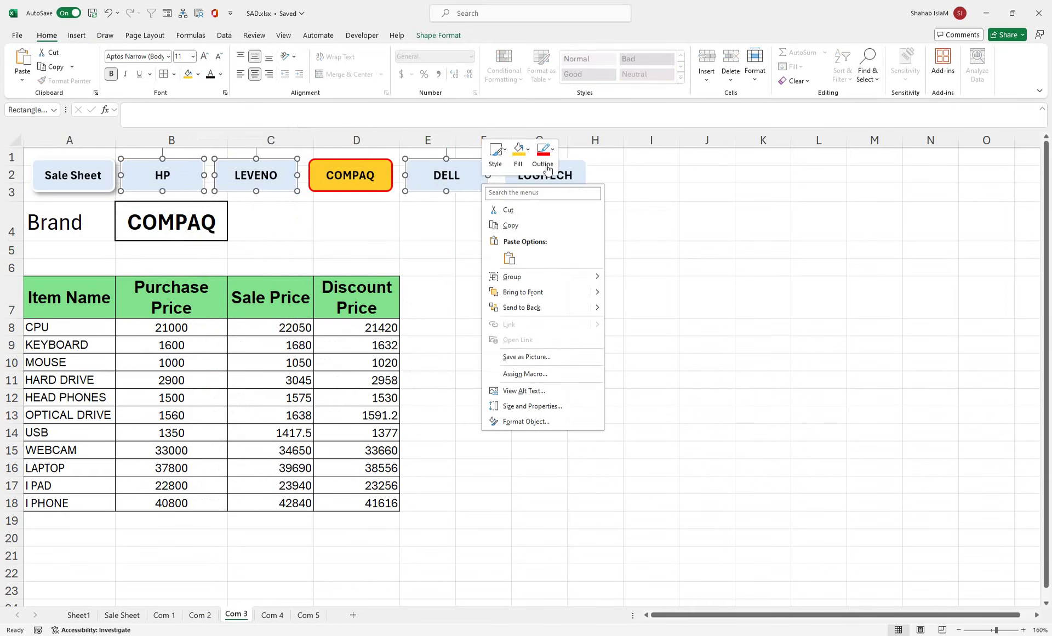
{"action": "left_click", "coordinate": [582, 171], "text": "ctrl"}
{"action": "right_click", "coordinate": [585, 168]}
{"action": "left_click", "coordinate": [440, 36]}
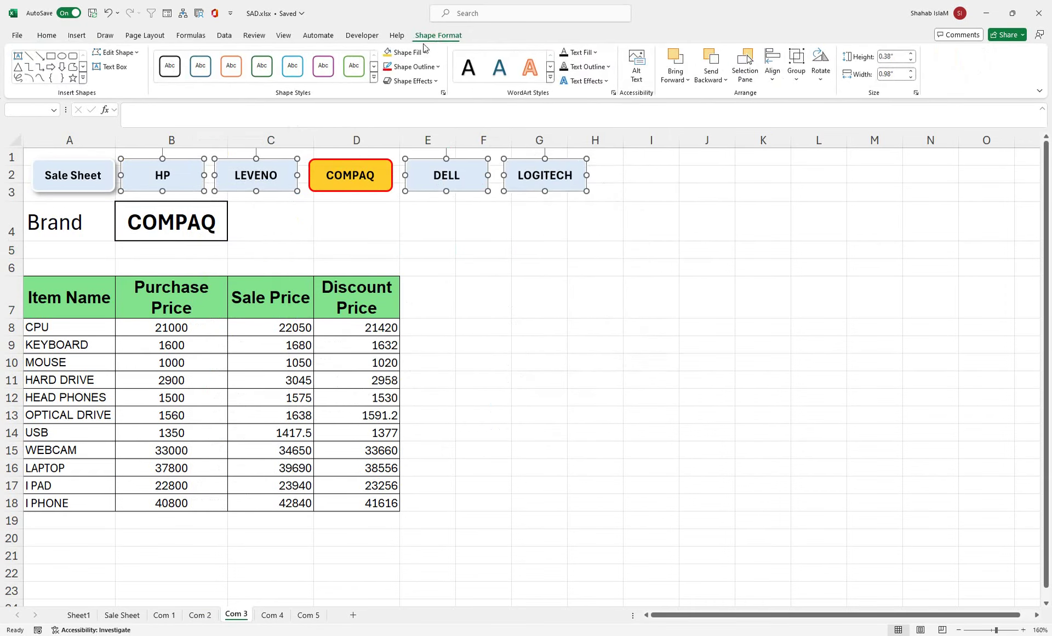
{"action": "left_click", "coordinate": [423, 82]}
{"action": "mouse_move", "coordinate": [425, 125]}
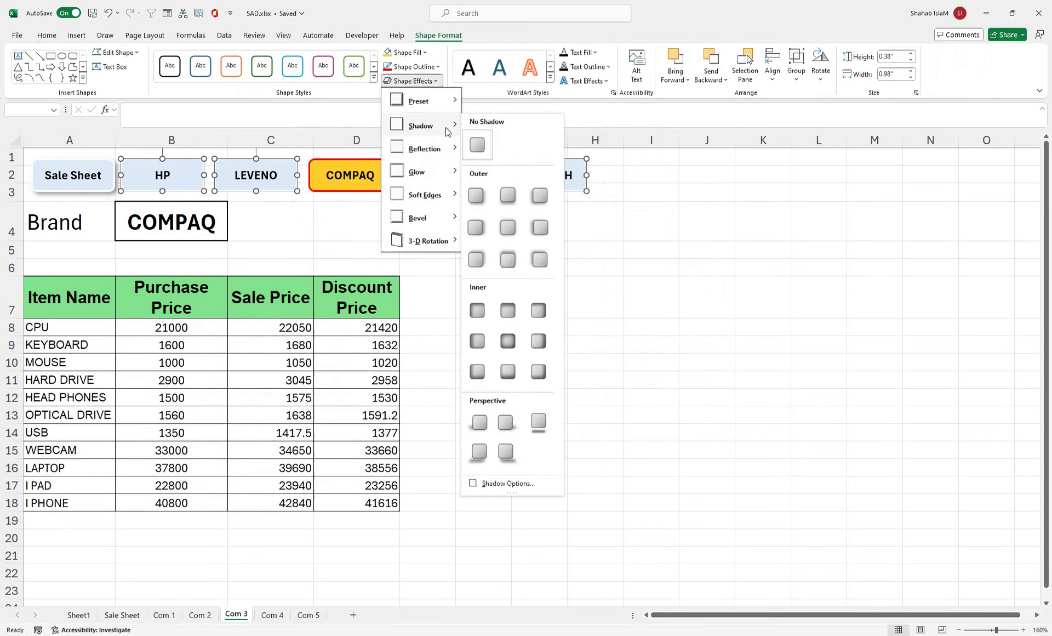
{"action": "left_click", "coordinate": [472, 204]}
{"action": "left_click", "coordinate": [429, 252]}
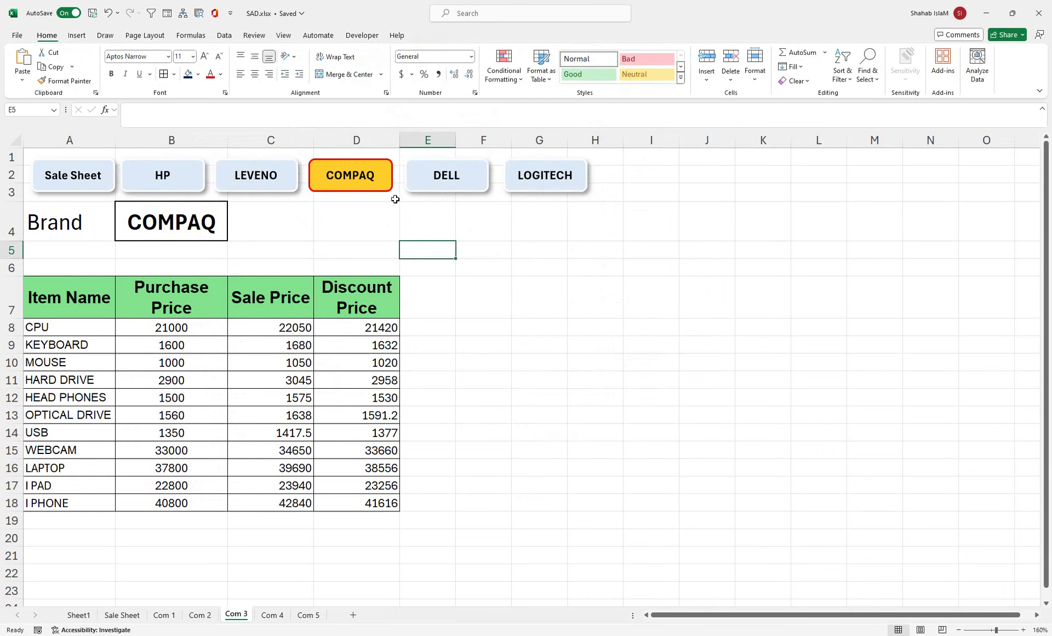
- Add the same outer bottom-right shadow to the COMPAQ button on Com 3
{"action": "right_click", "coordinate": [392, 193]}
{"action": "left_click", "coordinate": [438, 35]}
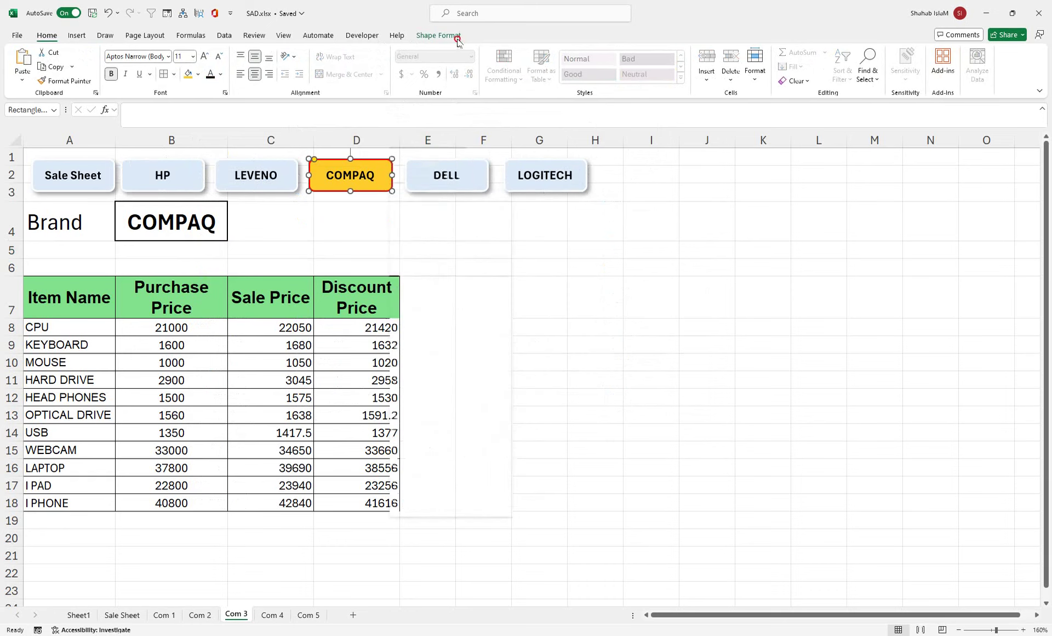
{"action": "left_click", "coordinate": [411, 81]}
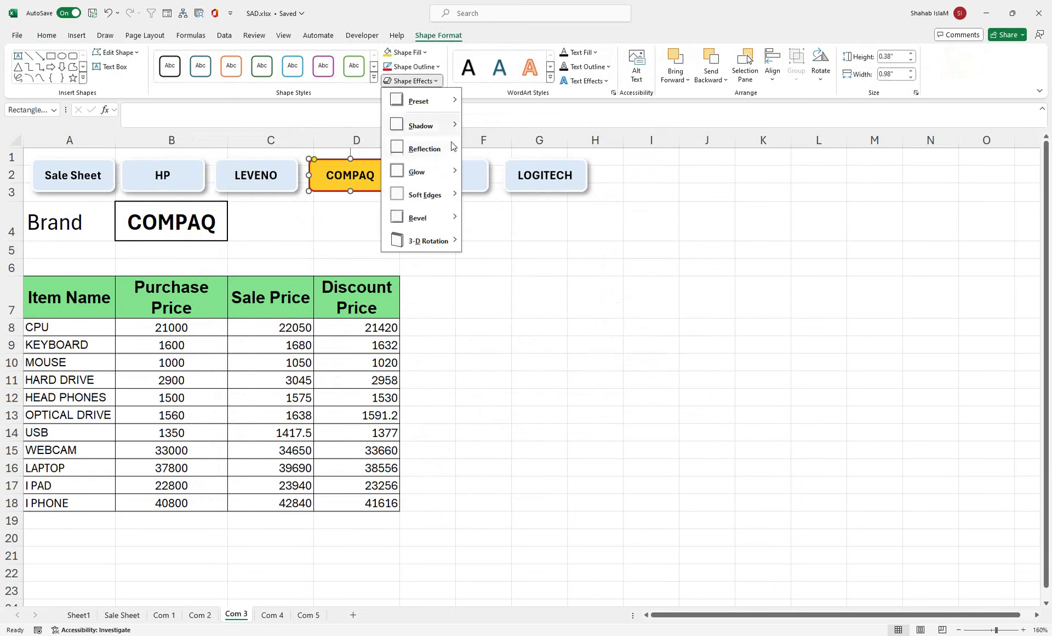
{"action": "mouse_move", "coordinate": [425, 126]}
{"action": "left_click", "coordinate": [475, 204]}
{"action": "left_click", "coordinate": [436, 235]}
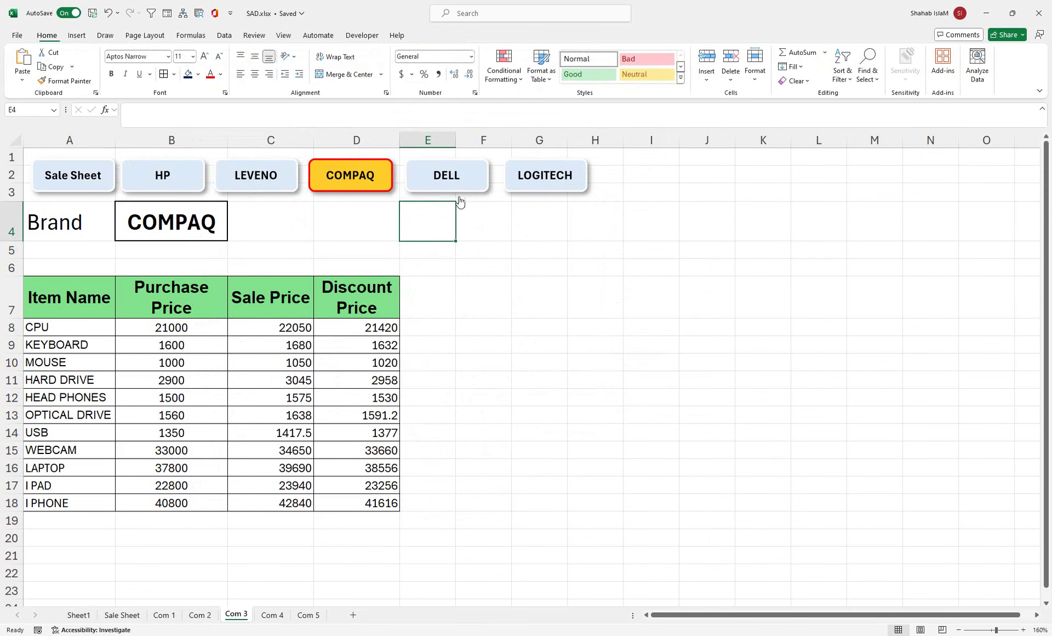
- Follow the DELL link to Com 4 and apply the outer bottom-right shadow to all five brand buttons there
{"action": "left_click", "coordinate": [459, 190]}
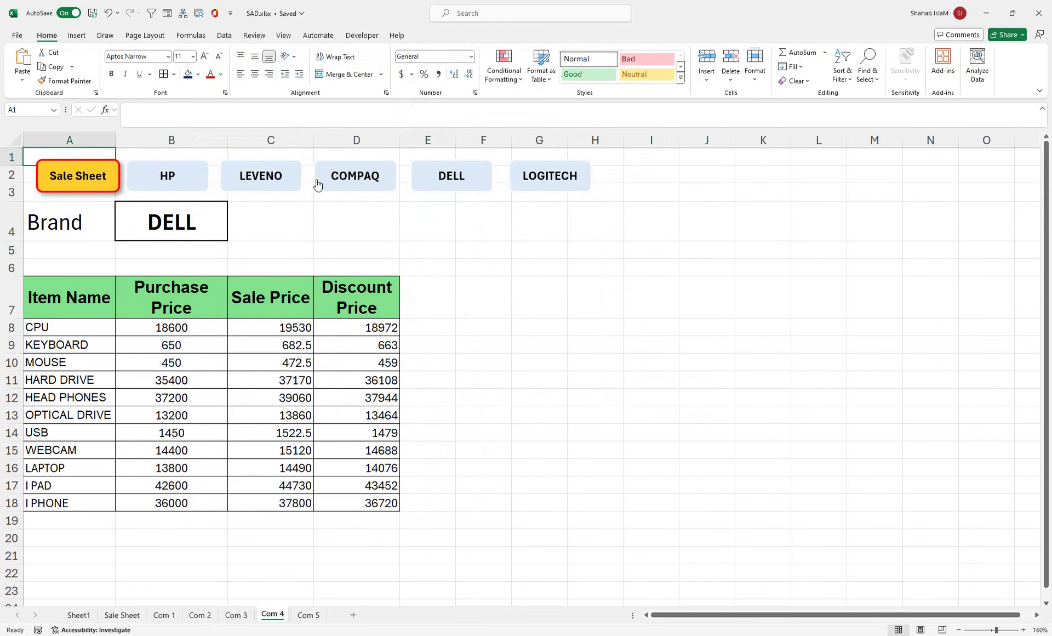
{"action": "right_click", "coordinate": [192, 187]}
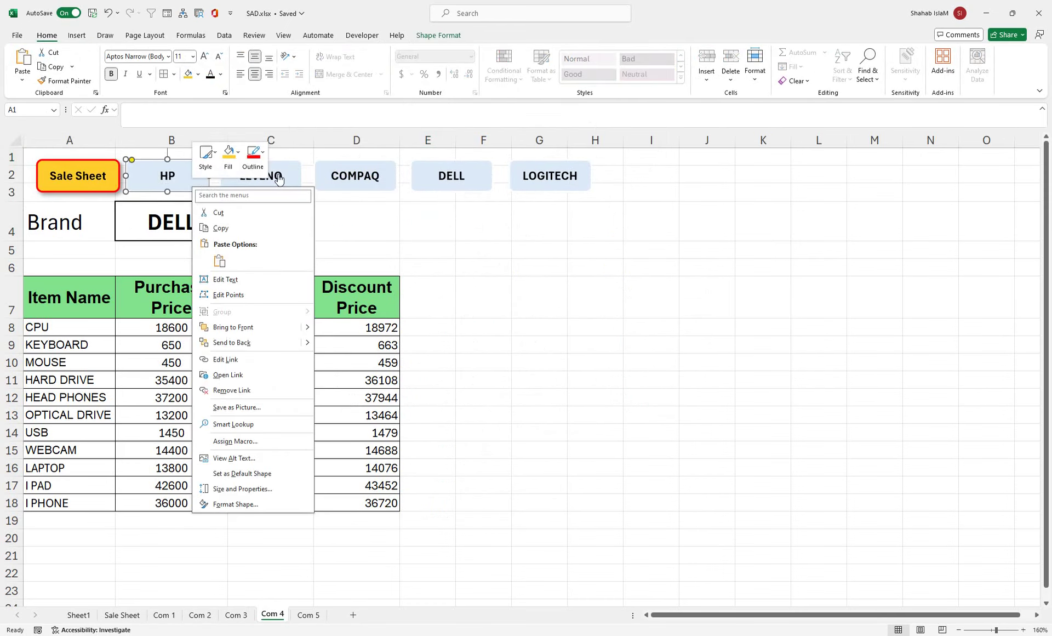
{"action": "left_click", "coordinate": [295, 167], "text": "ctrl"}
{"action": "right_click", "coordinate": [299, 165]}
{"action": "left_click", "coordinate": [365, 170], "text": "ctrl"}
{"action": "right_click", "coordinate": [383, 163]}
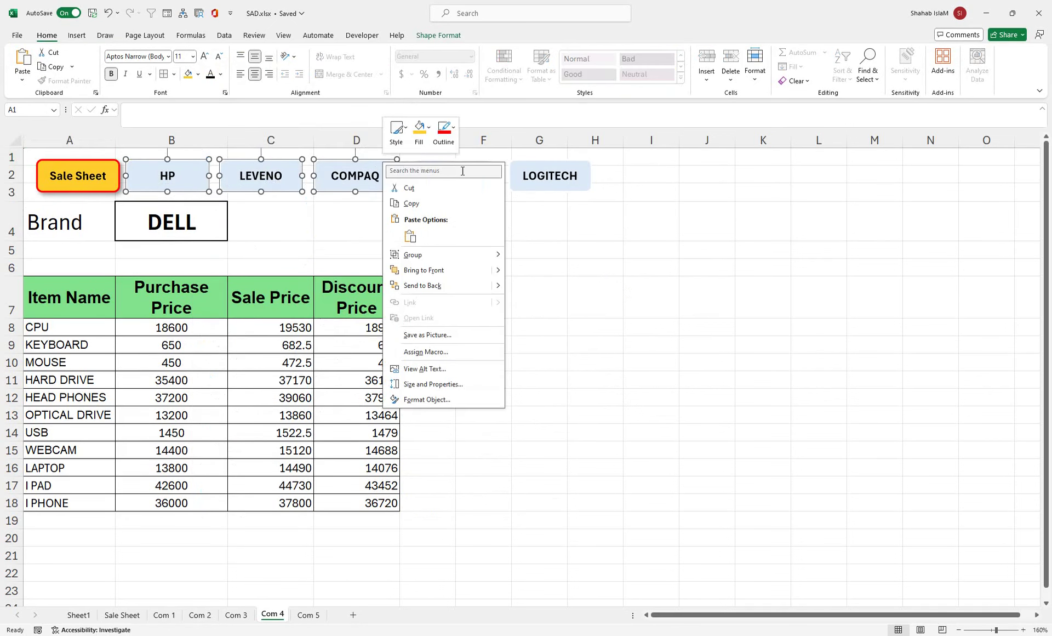
{"action": "left_click", "coordinate": [516, 171], "text": "ctrl"}
{"action": "right_click", "coordinate": [516, 171]}
{"action": "left_click", "coordinate": [488, 170], "text": "ctrl"}
{"action": "right_click", "coordinate": [489, 169]}
{"action": "left_click", "coordinate": [417, 38]}
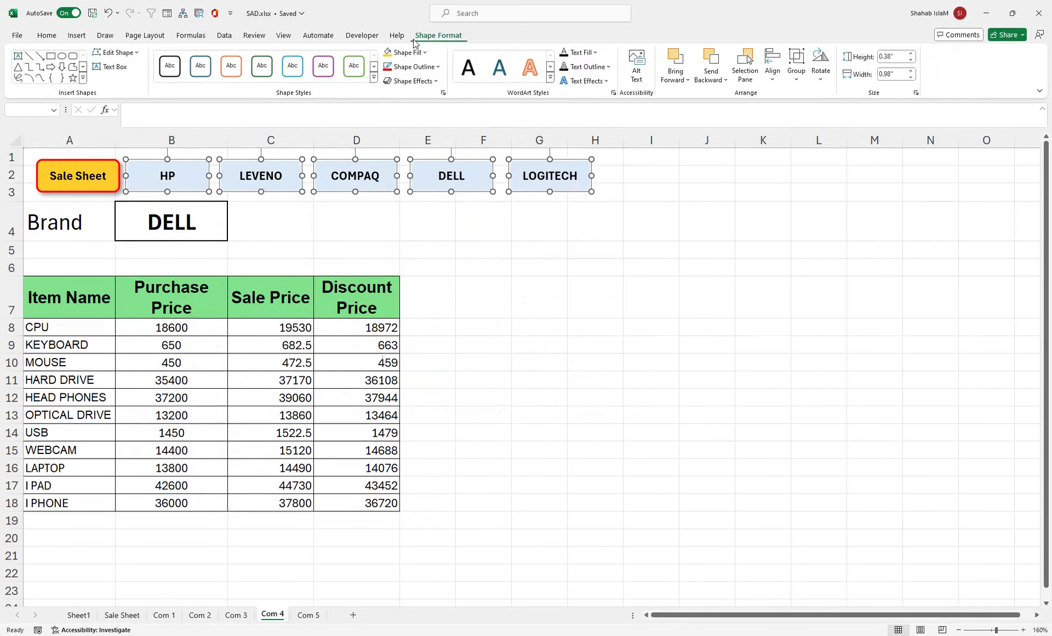
{"action": "left_click", "coordinate": [411, 81]}
{"action": "mouse_move", "coordinate": [421, 126]}
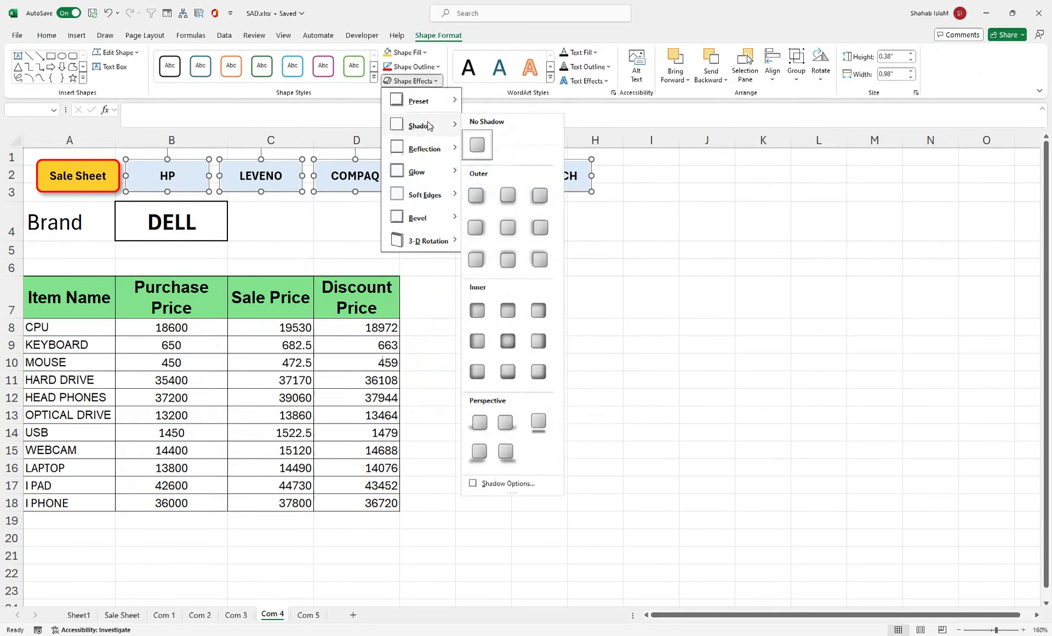
{"action": "left_click", "coordinate": [472, 201]}
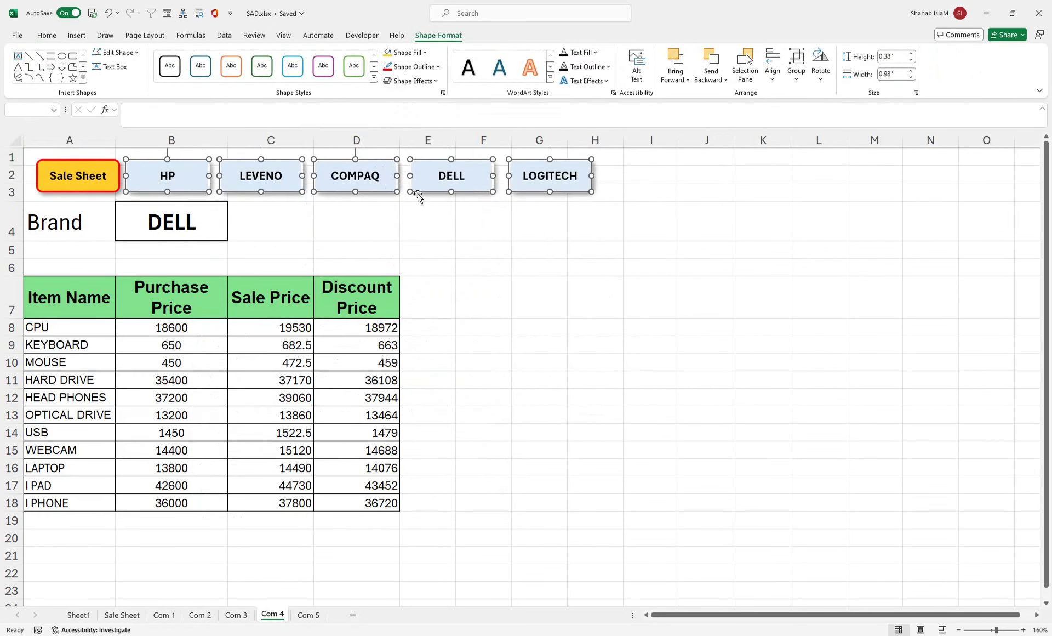
- Fill the Sale Sheet button on Com 4 with the lightest dark-blue theme tint and make its outline white
{"action": "left_click", "coordinate": [105, 190]}
{"action": "left_click", "coordinate": [390, 52]}
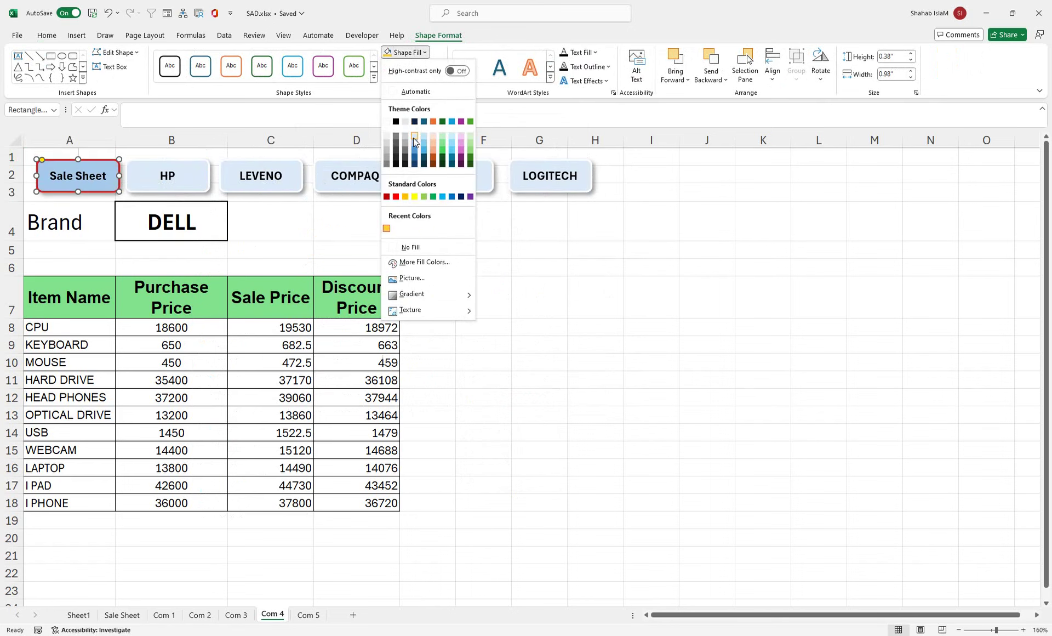
{"action": "left_click", "coordinate": [415, 137]}
{"action": "left_click", "coordinate": [411, 66]}
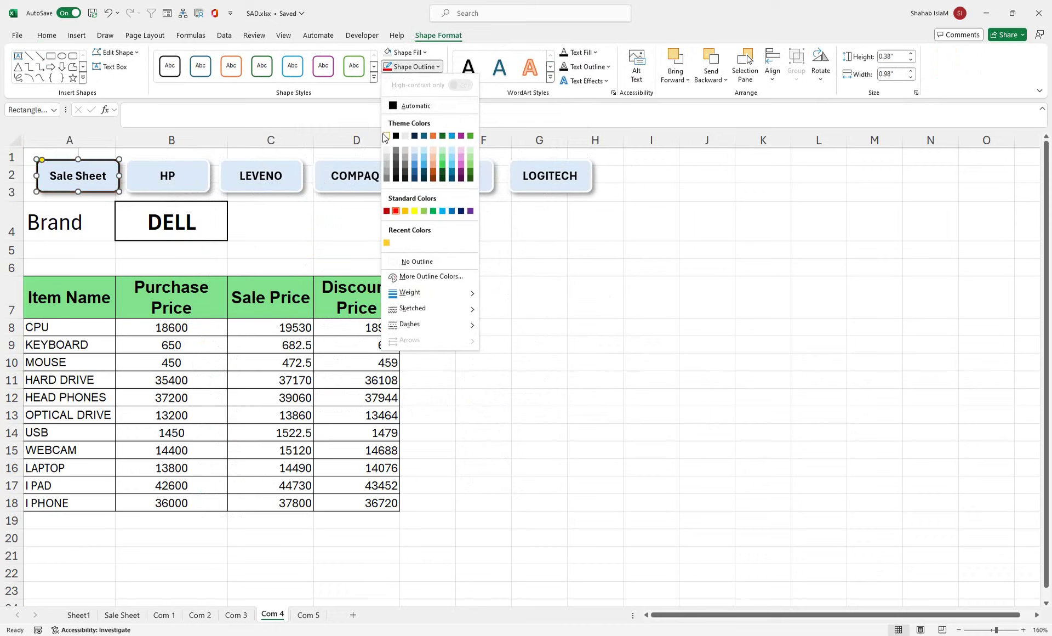
{"action": "left_click", "coordinate": [386, 136]}
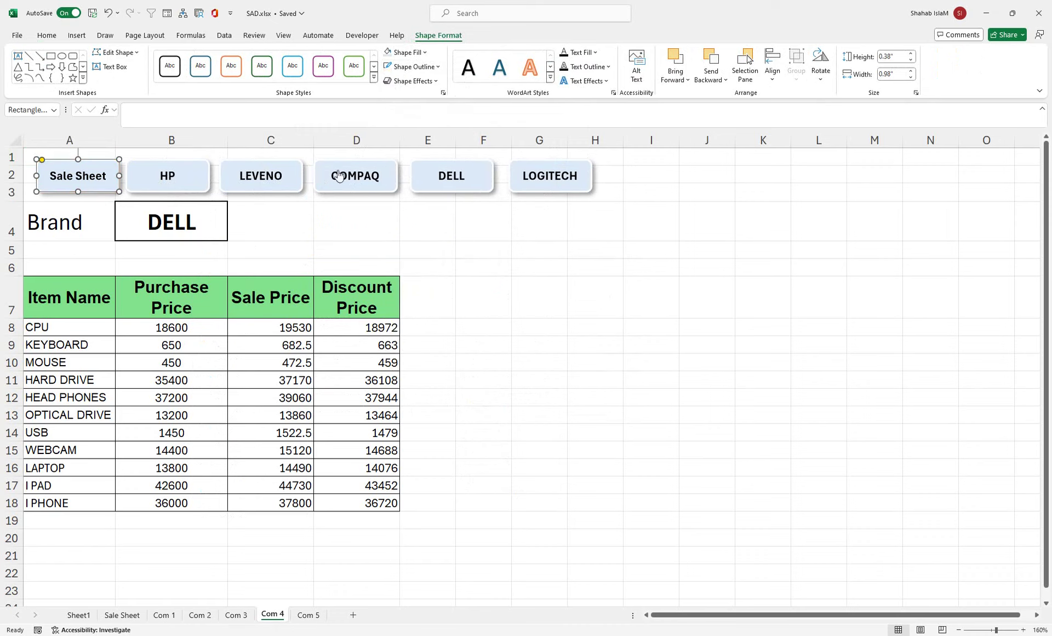
- Highlight the DELL button on Com 4 with the recent gold fill and a standard red outline
{"action": "right_click", "coordinate": [425, 187]}
{"action": "left_click", "coordinate": [416, 52]}
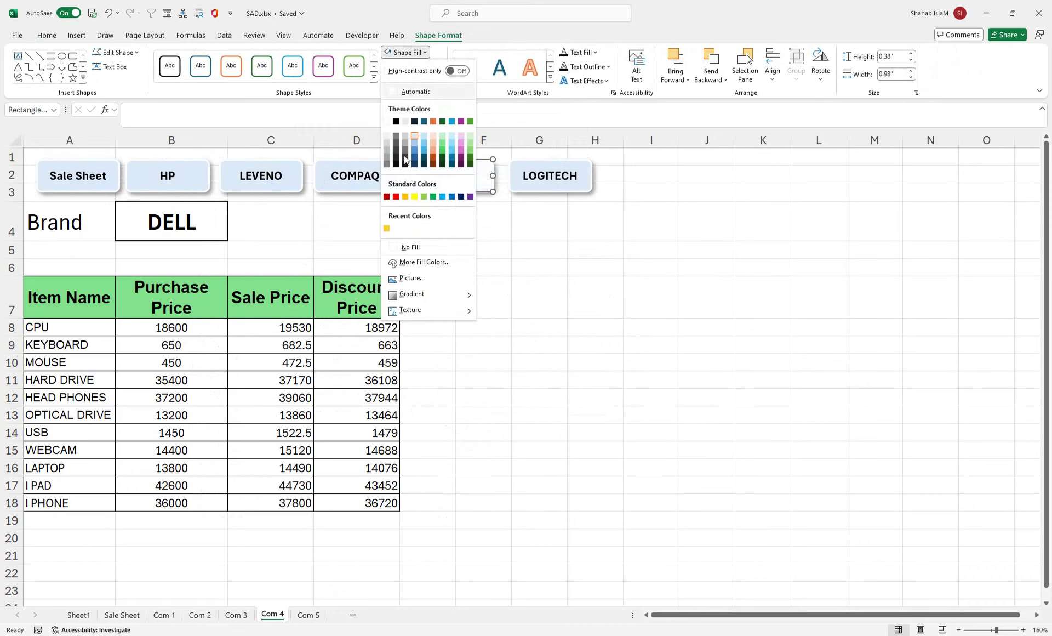
{"action": "left_click", "coordinate": [387, 228]}
{"action": "left_click", "coordinate": [411, 66]}
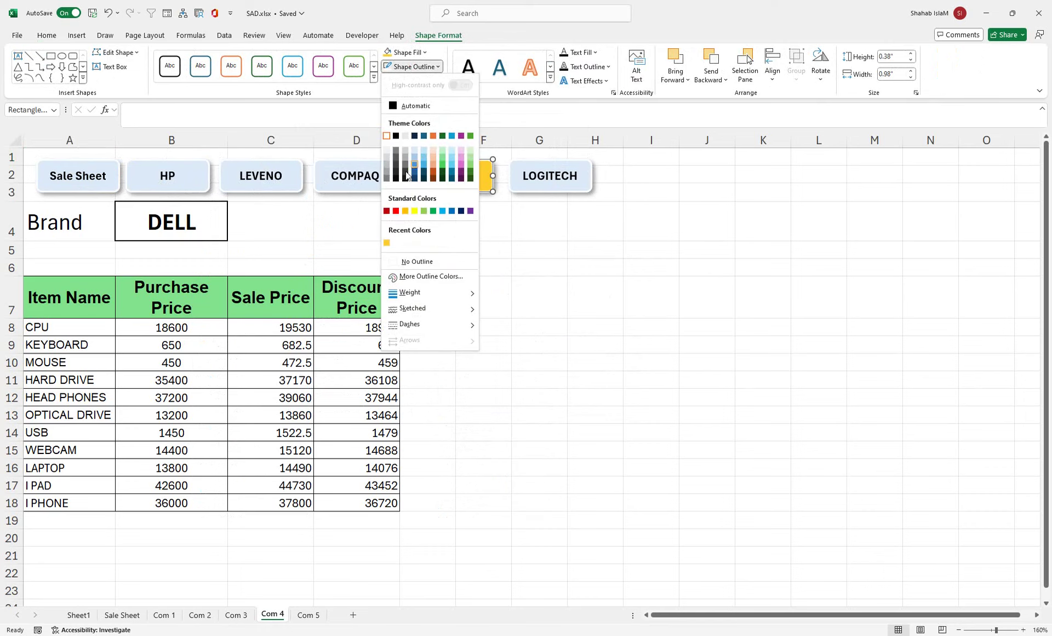
{"action": "left_click", "coordinate": [396, 212]}
{"action": "left_click", "coordinate": [530, 204]}
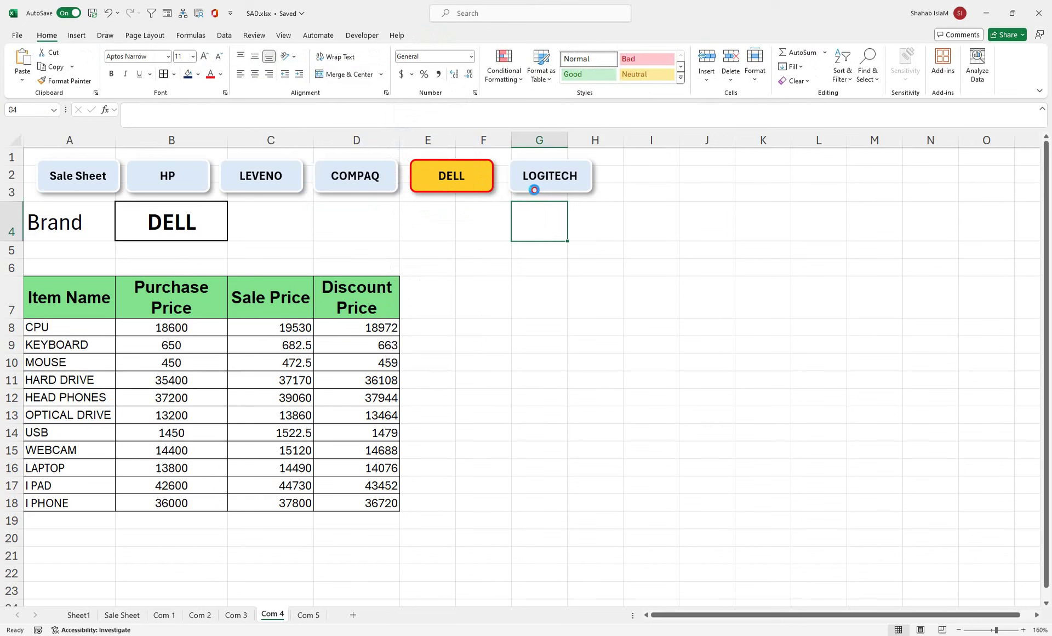
- Follow the LOGITECH link to Com 5 and give all five brand buttons there a white outline
{"action": "left_click", "coordinate": [535, 191]}
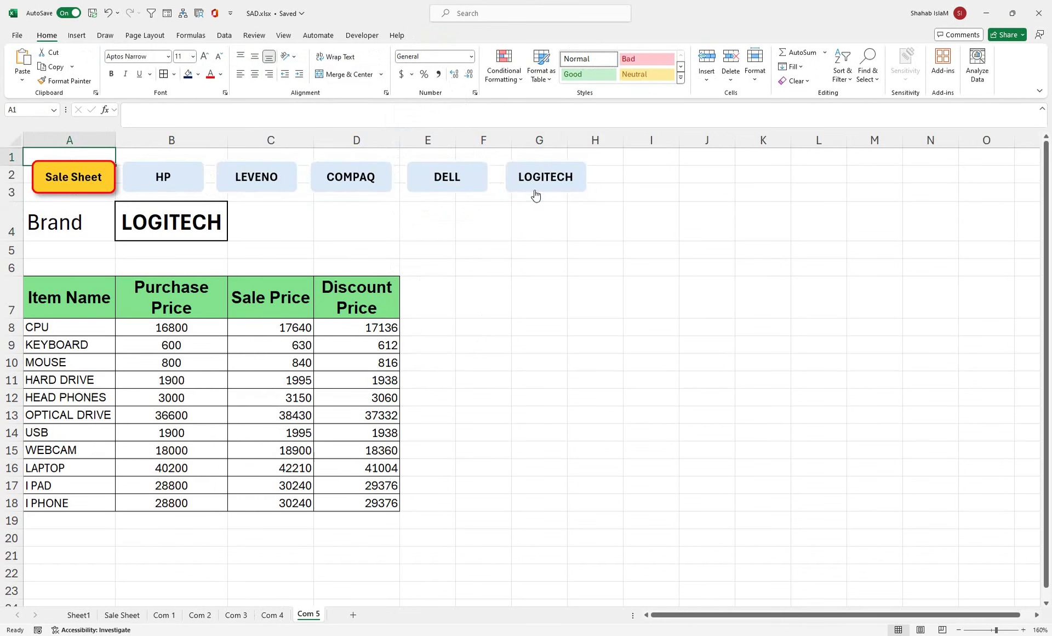
{"action": "right_click", "coordinate": [161, 192]}
{"action": "right_click", "coordinate": [270, 166], "text": "ctrl"}
{"action": "right_click", "coordinate": [373, 164], "text": "ctrl"}
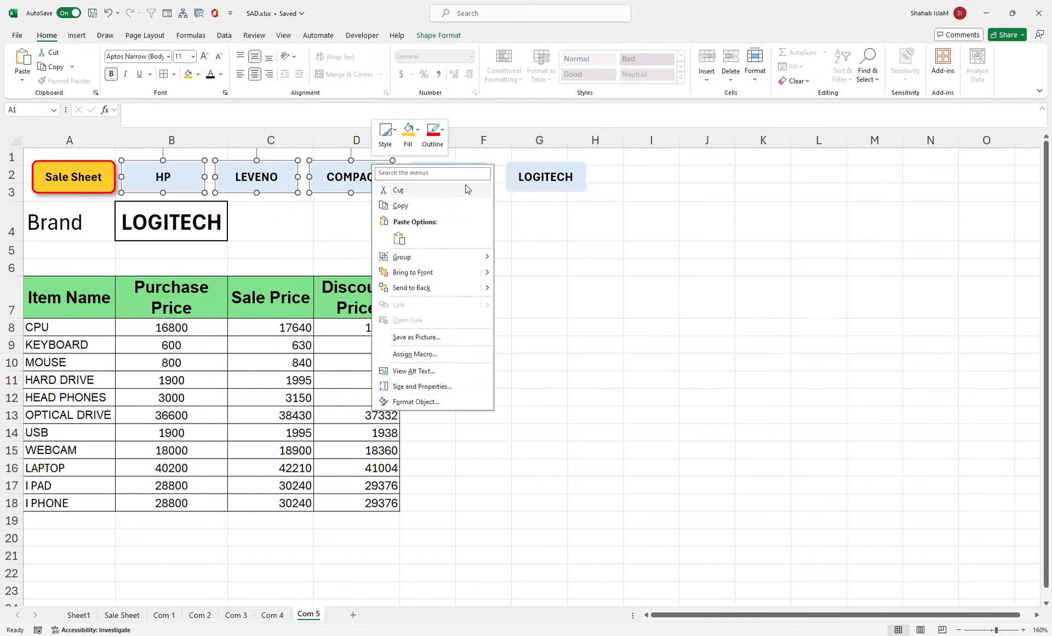
{"action": "right_click", "coordinate": [527, 171], "text": "ctrl"}
{"action": "right_click", "coordinate": [470, 190], "text": "ctrl"}
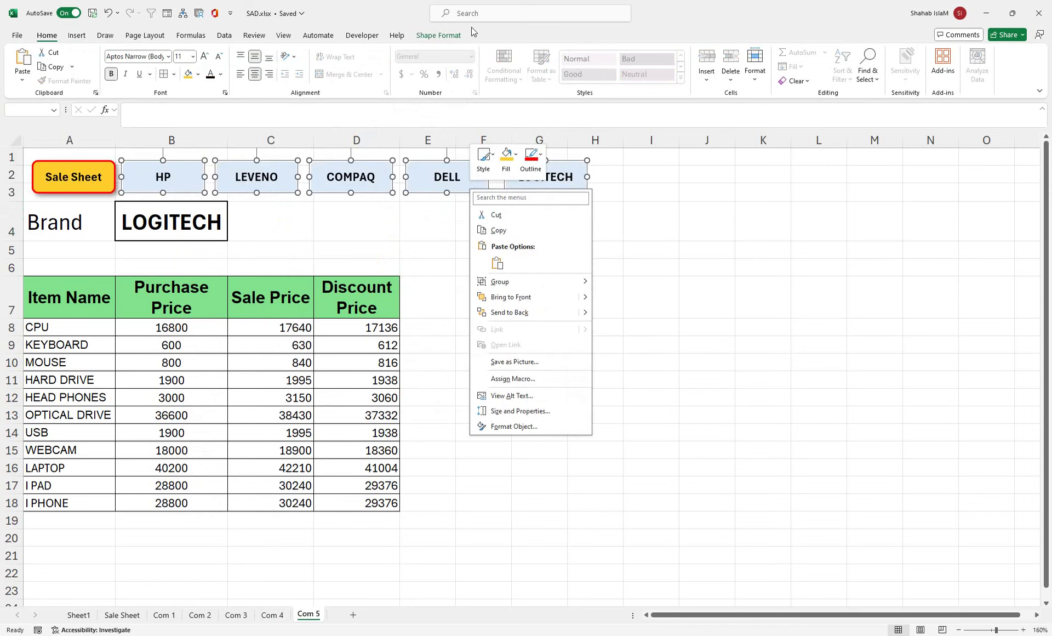
{"action": "left_click", "coordinate": [454, 36]}
{"action": "left_click", "coordinate": [394, 72]}
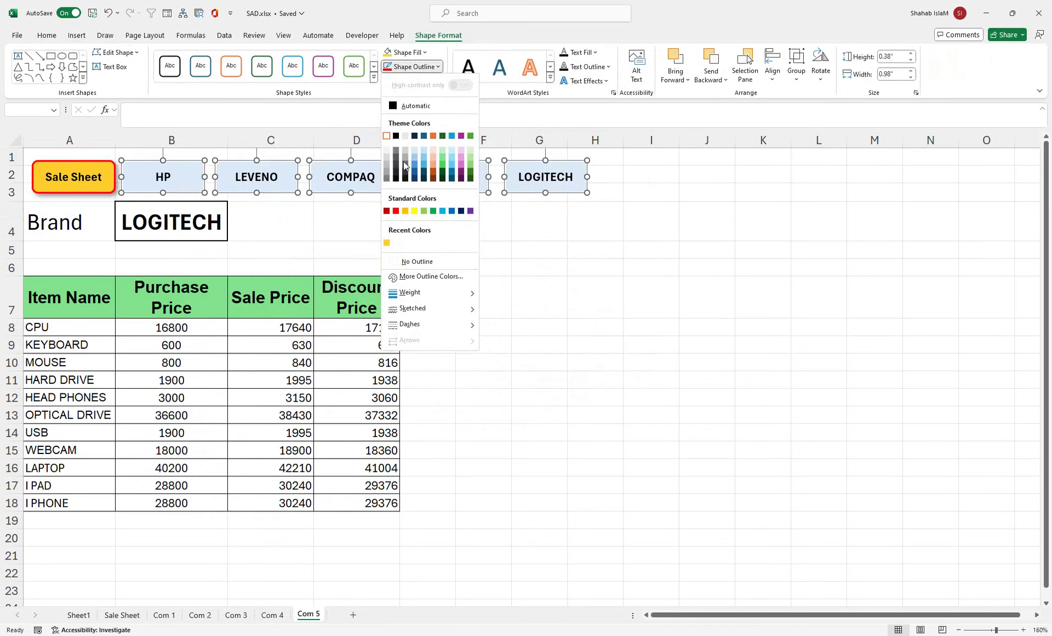
{"action": "left_click", "coordinate": [387, 137]}
{"action": "left_click", "coordinate": [405, 52]}
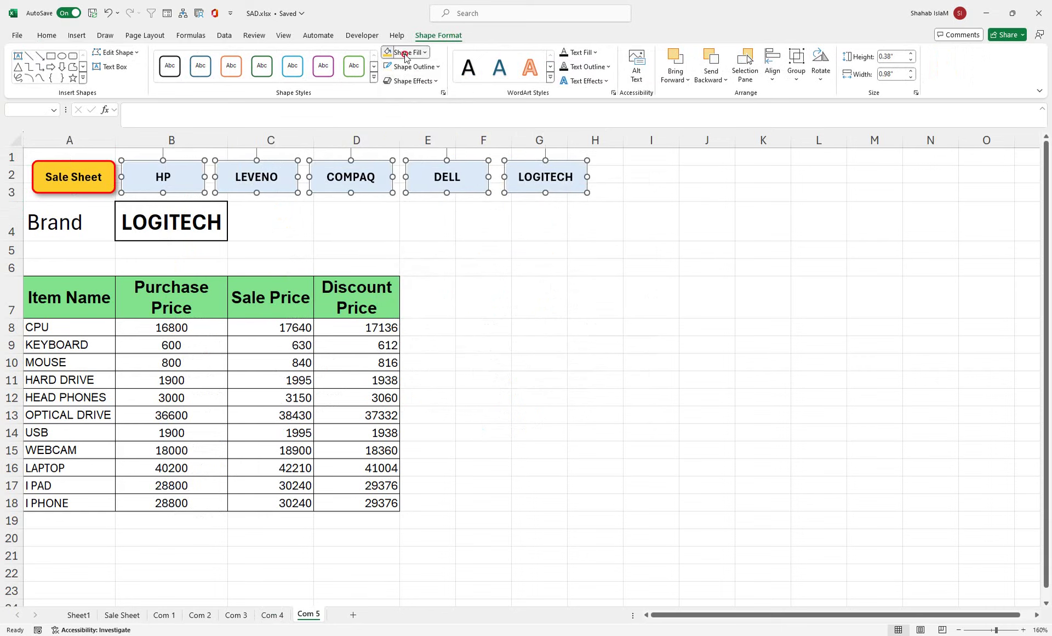
- Apply the outer bottom-right shadow to the five brand buttons on Com 5
{"action": "left_click", "coordinate": [361, 91]}
{"action": "left_click", "coordinate": [411, 80]}
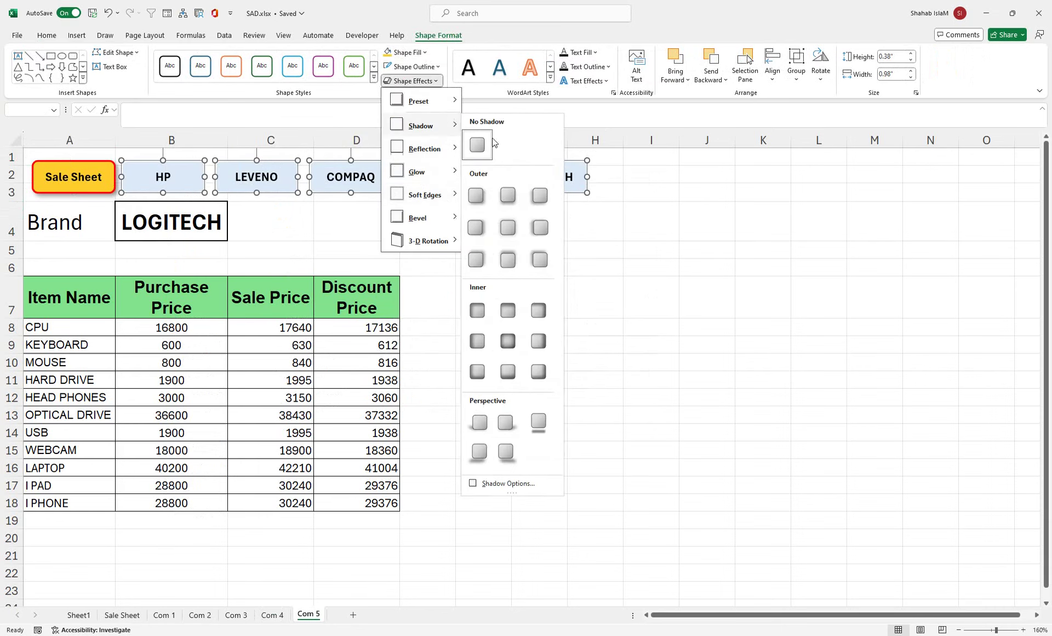
{"action": "left_click", "coordinate": [479, 192]}
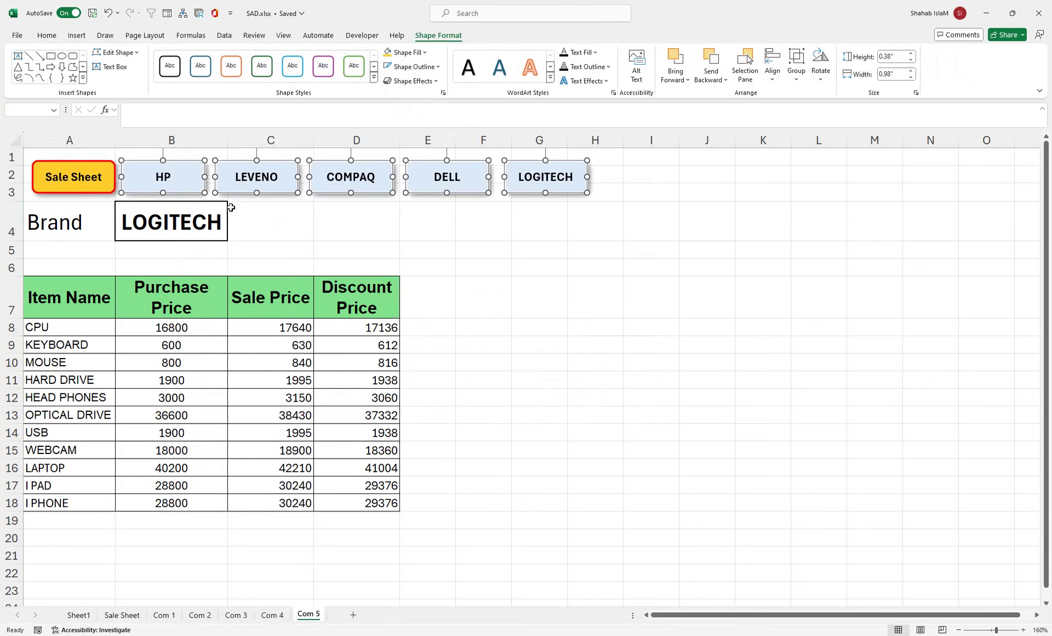
- Fill the Sale Sheet button on Com 5 with the lightest dark-blue theme tint and make its outline white
{"action": "right_click", "coordinate": [114, 192]}
{"action": "left_click", "coordinate": [415, 51]}
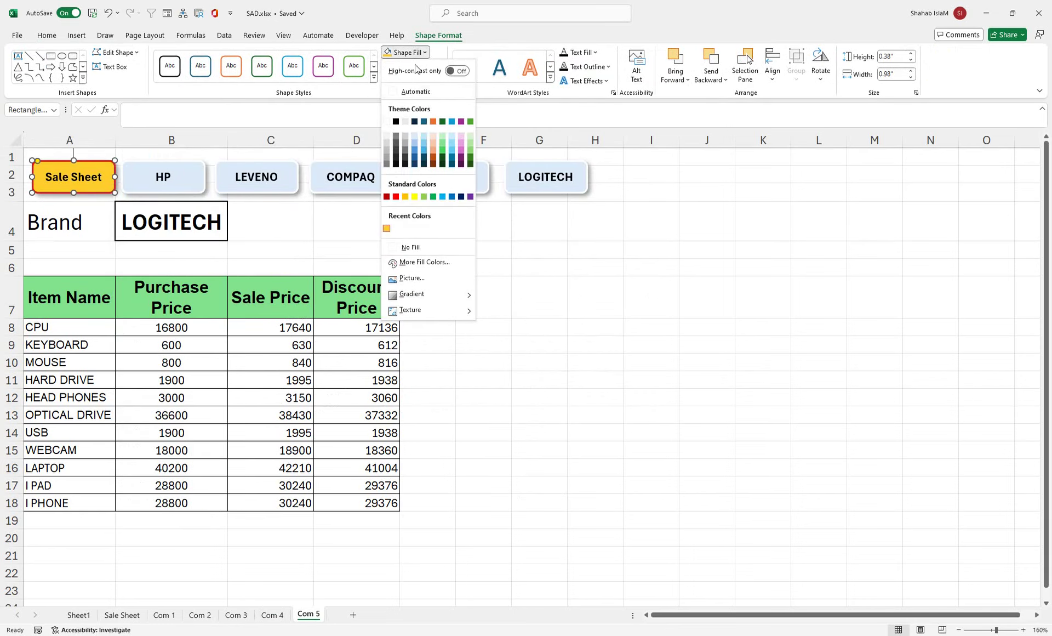
{"action": "key", "text": "Escape"}
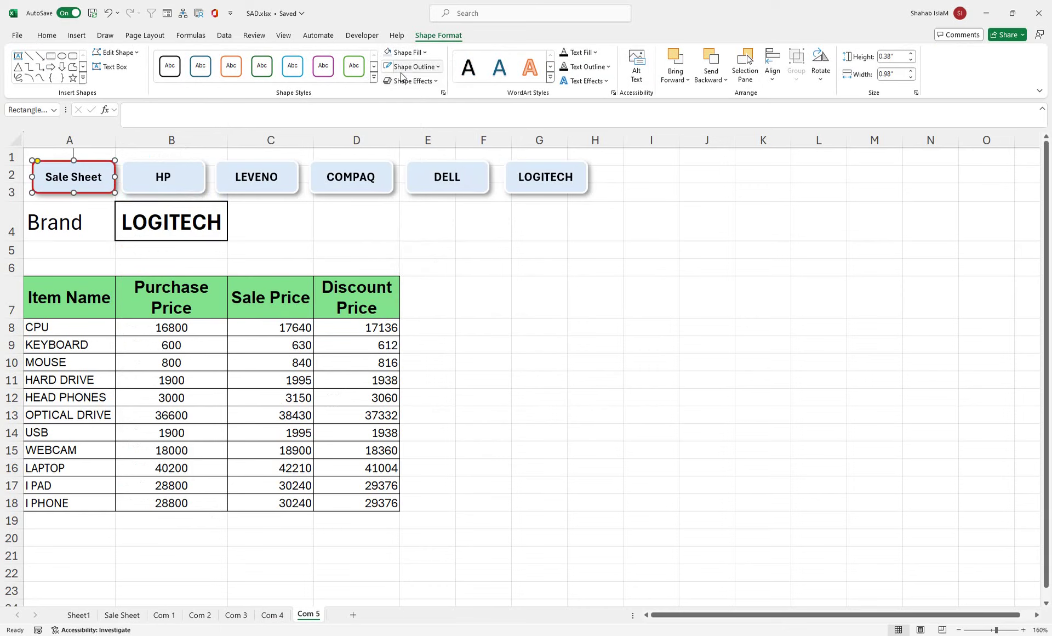
- Highlight the LOGITECH button on Com 5 with the recent gold fill and a standard red outline
{"action": "right_click", "coordinate": [537, 170]}
{"action": "left_click", "coordinate": [425, 54]}
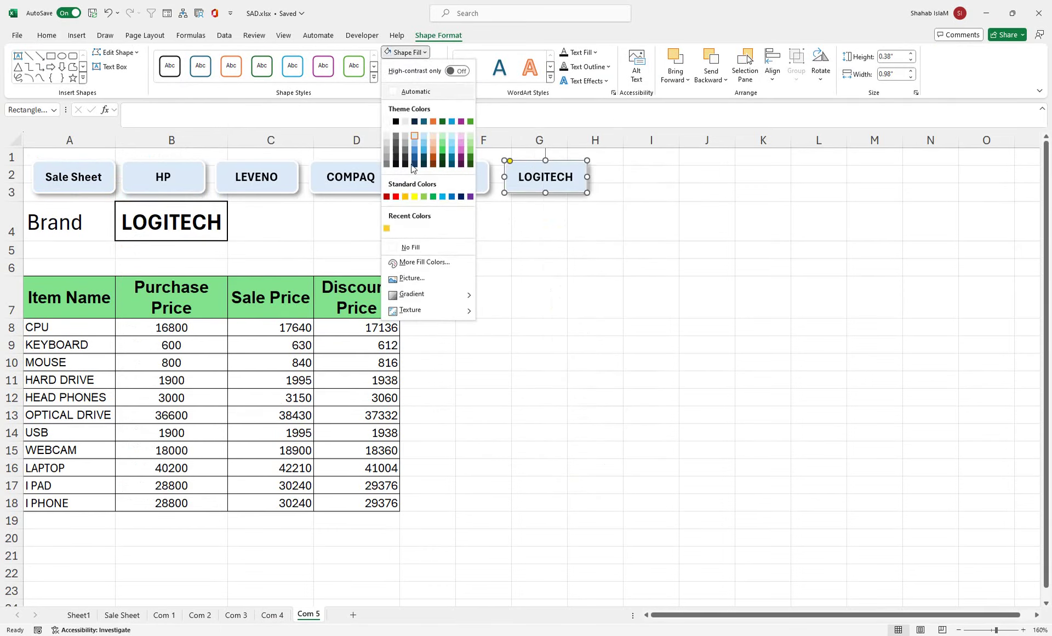
{"action": "left_click", "coordinate": [390, 225]}
{"action": "left_click", "coordinate": [394, 57]}
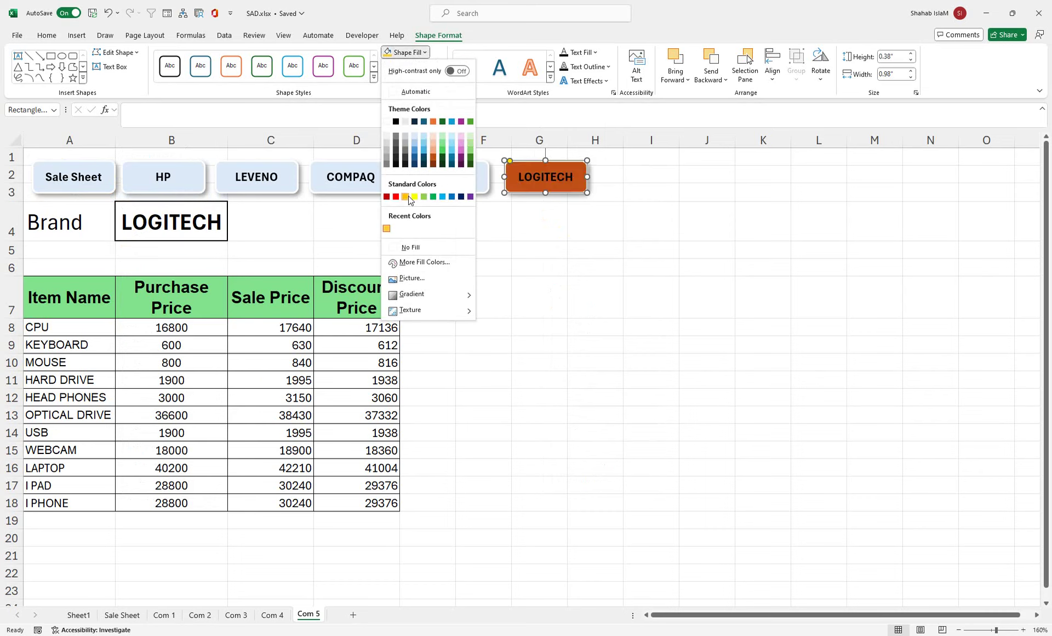
{"action": "left_click", "coordinate": [386, 228]}
{"action": "left_click", "coordinate": [412, 66]}
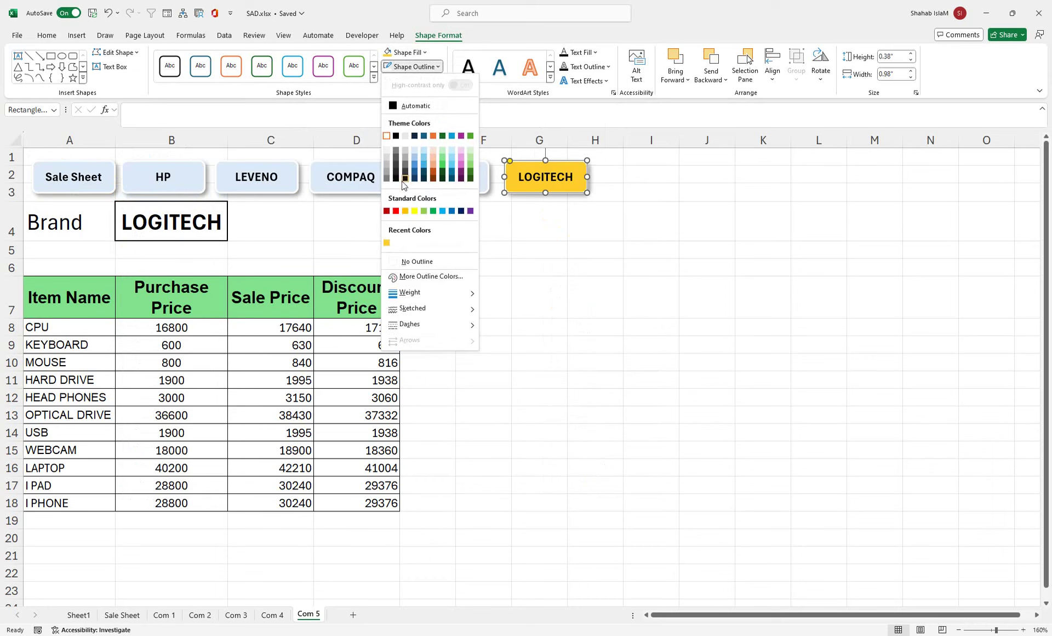
{"action": "left_click", "coordinate": [397, 212]}
- Fill the banner range A1:H3 behind the buttons on Com 5 with dark blue
{"action": "left_click_drag", "start_coordinate": [615, 199], "coordinate": [27, 153]}
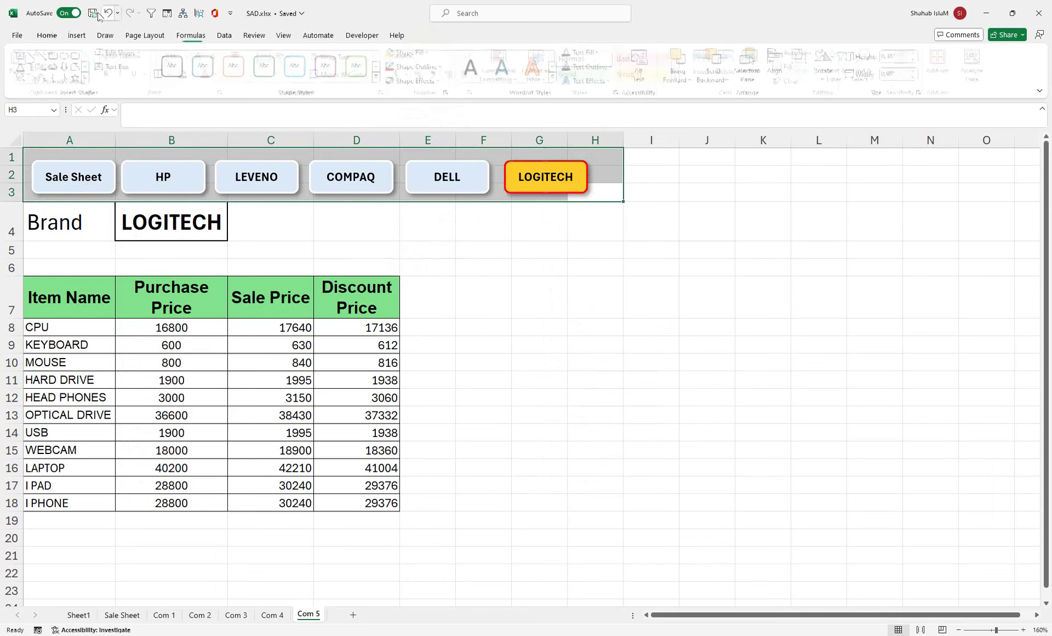
{"action": "left_click", "coordinate": [188, 75]}
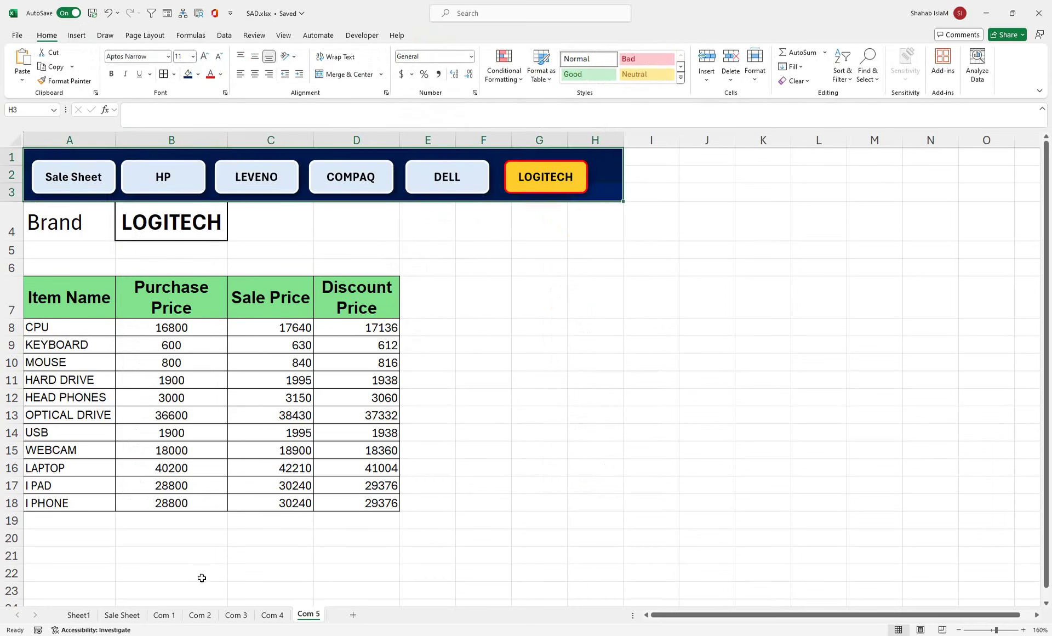
{"action": "left_click", "coordinate": [197, 75]}
{"action": "left_click", "coordinate": [261, 202]}
- Fill the banner range A1:H3 with the same dark blue on Com 4 and on Com 3
{"action": "left_click", "coordinate": [272, 615]}
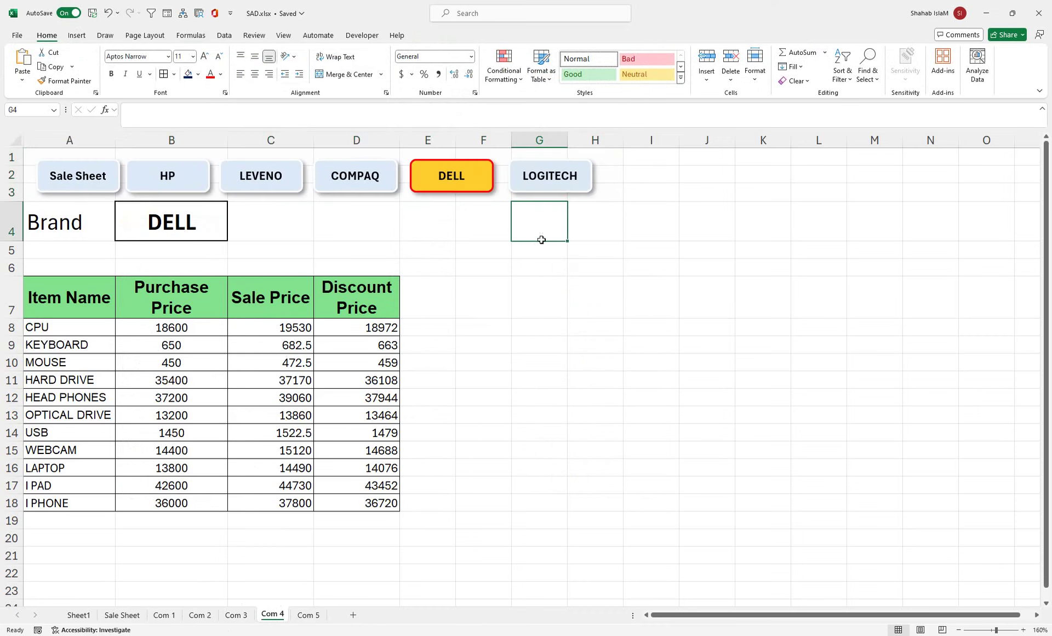
{"action": "left_click_drag", "start_coordinate": [597, 199], "coordinate": [9, 107]}
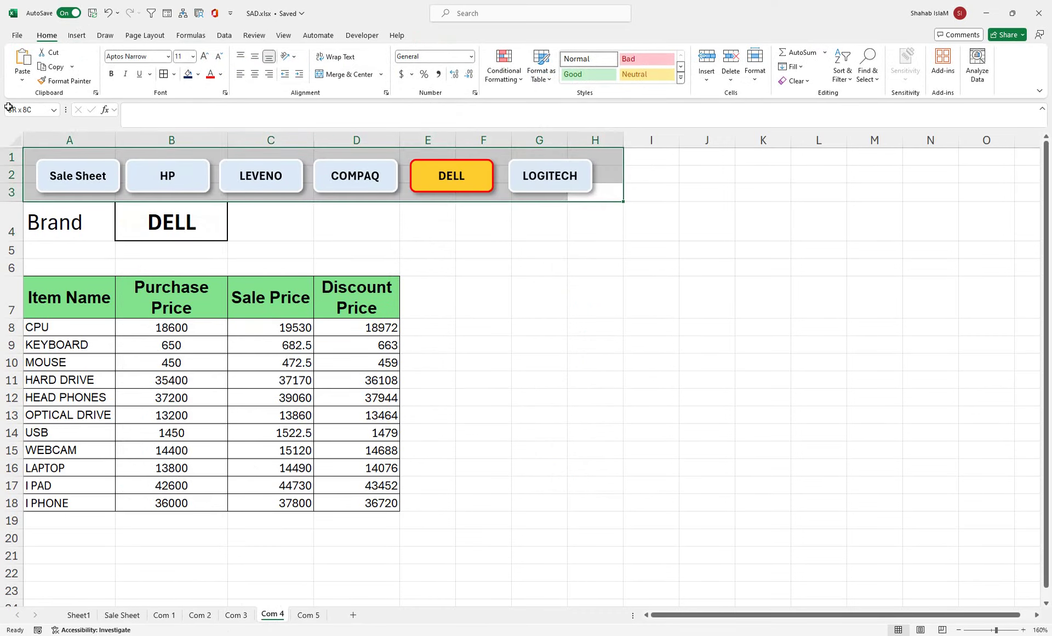
{"action": "left_click", "coordinate": [187, 74]}
{"action": "left_click", "coordinate": [237, 614]}
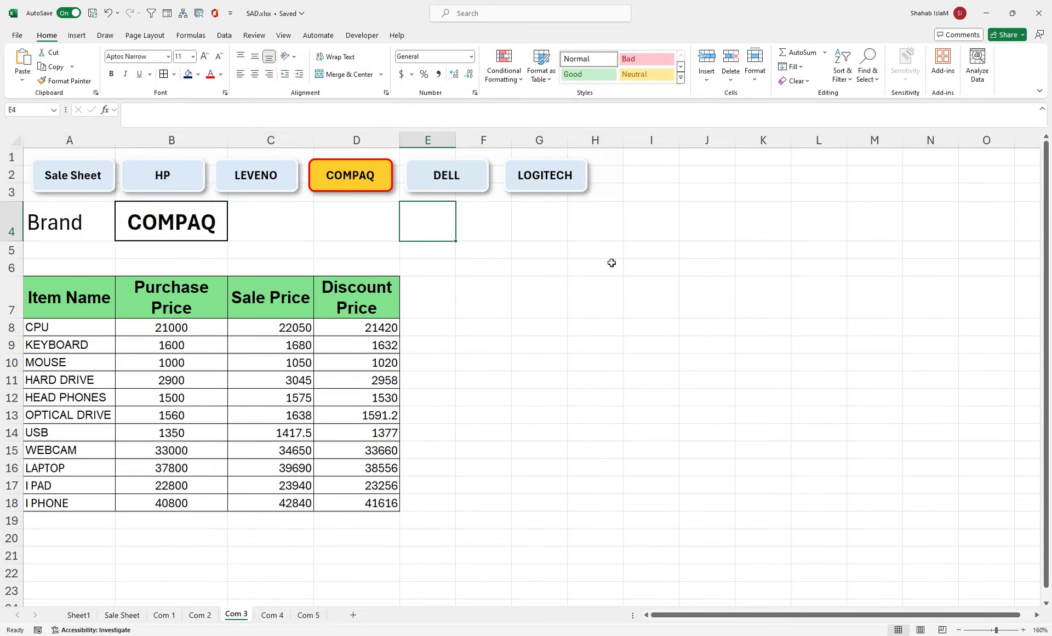
{"action": "left_click_drag", "start_coordinate": [601, 187], "coordinate": [27, 109]}
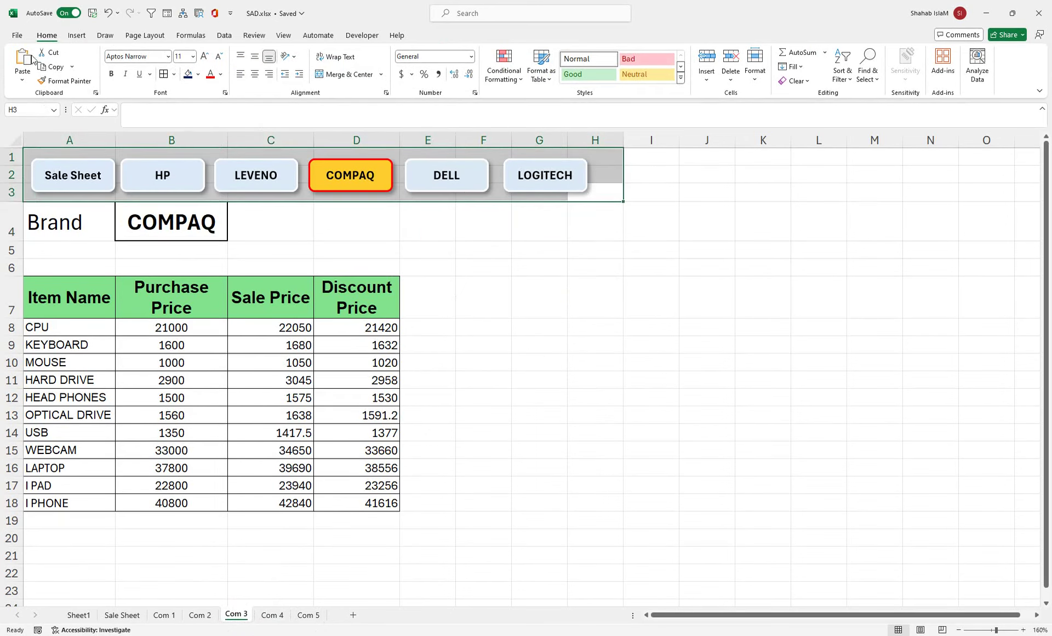
{"action": "left_click", "coordinate": [188, 75]}
- Fill the thin row 3 strip under the banner on Com 1, columns A to H, with the recent gold color
{"action": "left_click", "coordinate": [204, 614]}
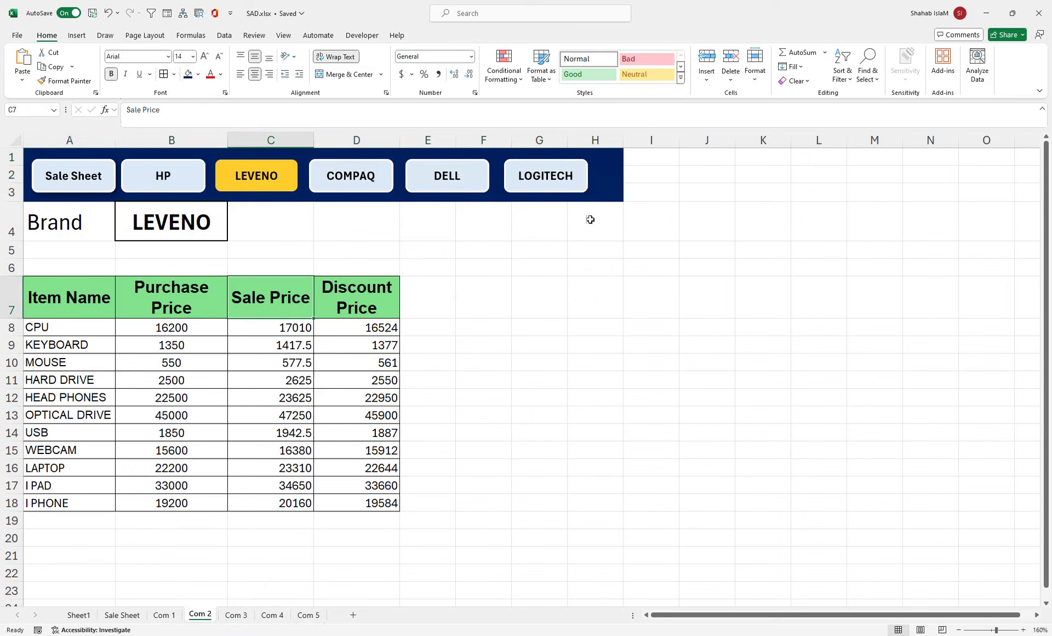
{"action": "left_click", "coordinate": [163, 614]}
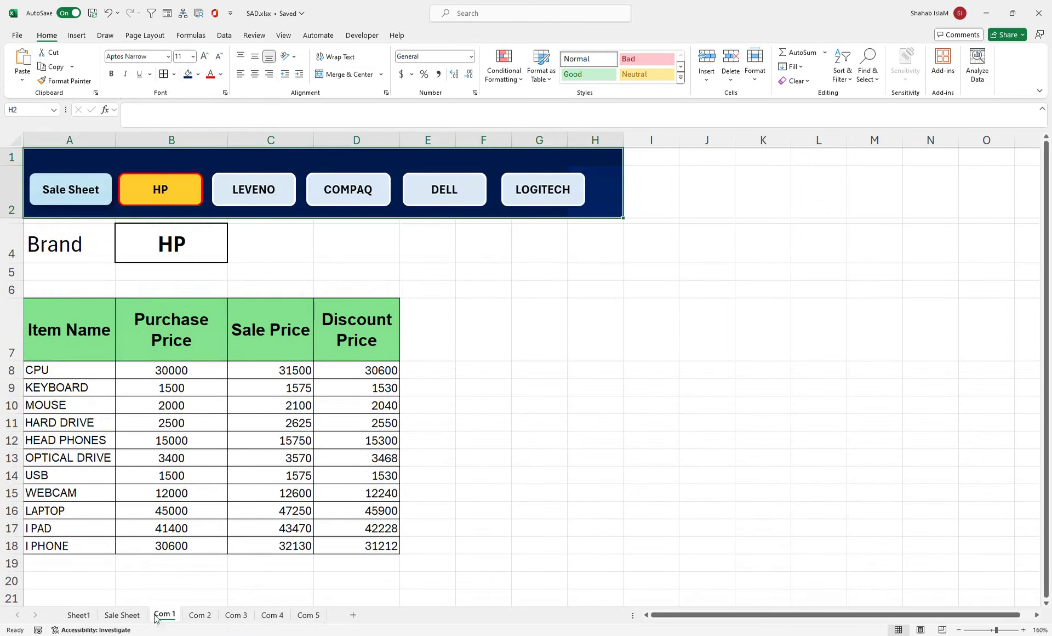
{"action": "left_click", "coordinate": [122, 615]}
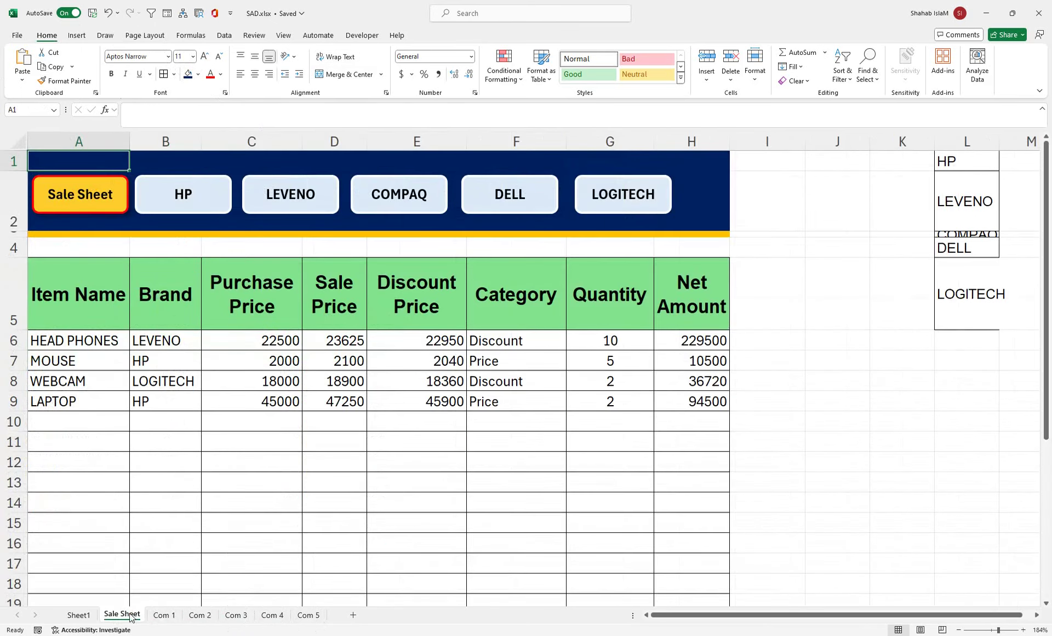
{"action": "left_click", "coordinate": [161, 614]}
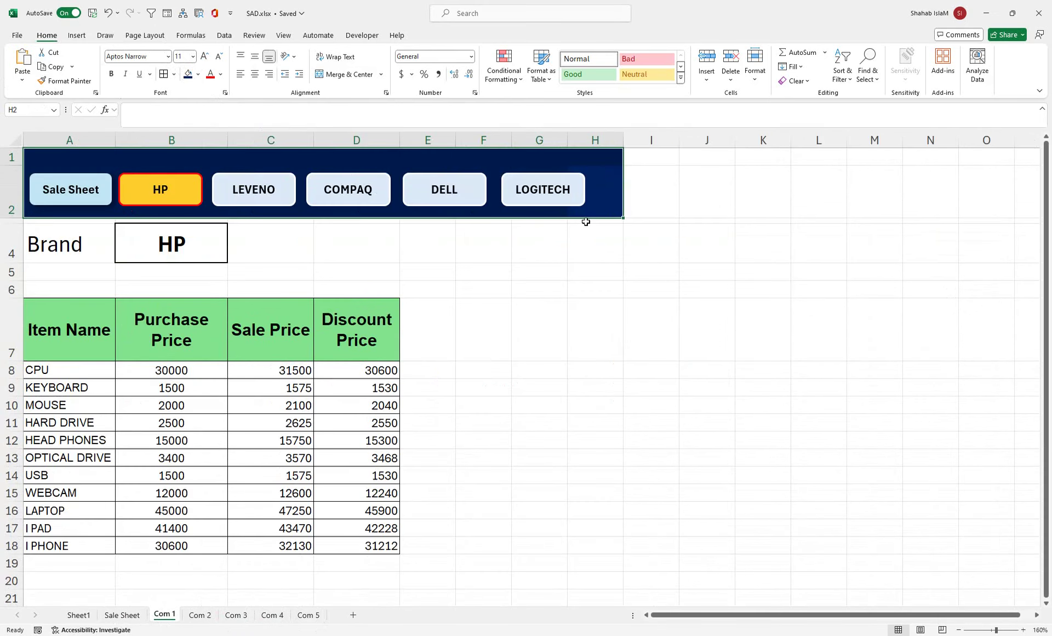
{"action": "left_click_drag", "start_coordinate": [585, 218], "coordinate": [77, 220]}
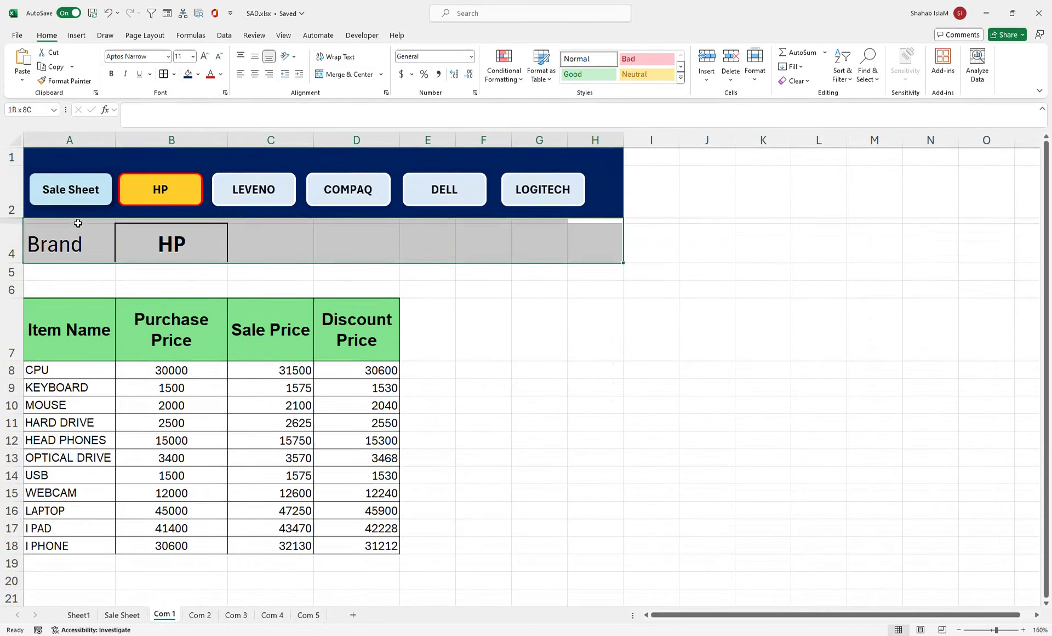
{"action": "left_click", "coordinate": [197, 74]}
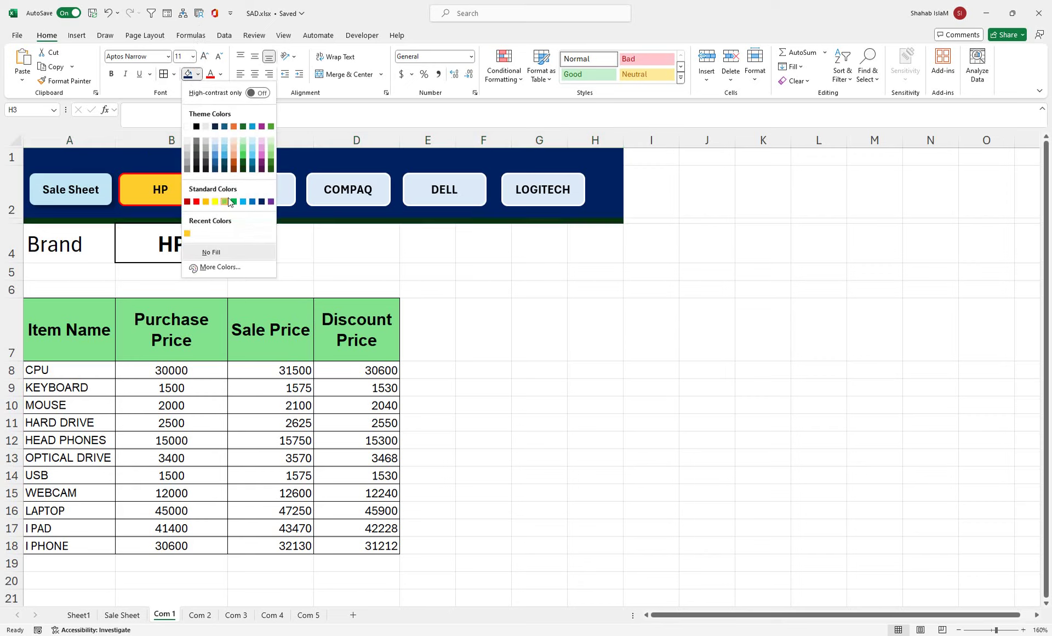
{"action": "left_click", "coordinate": [207, 201]}
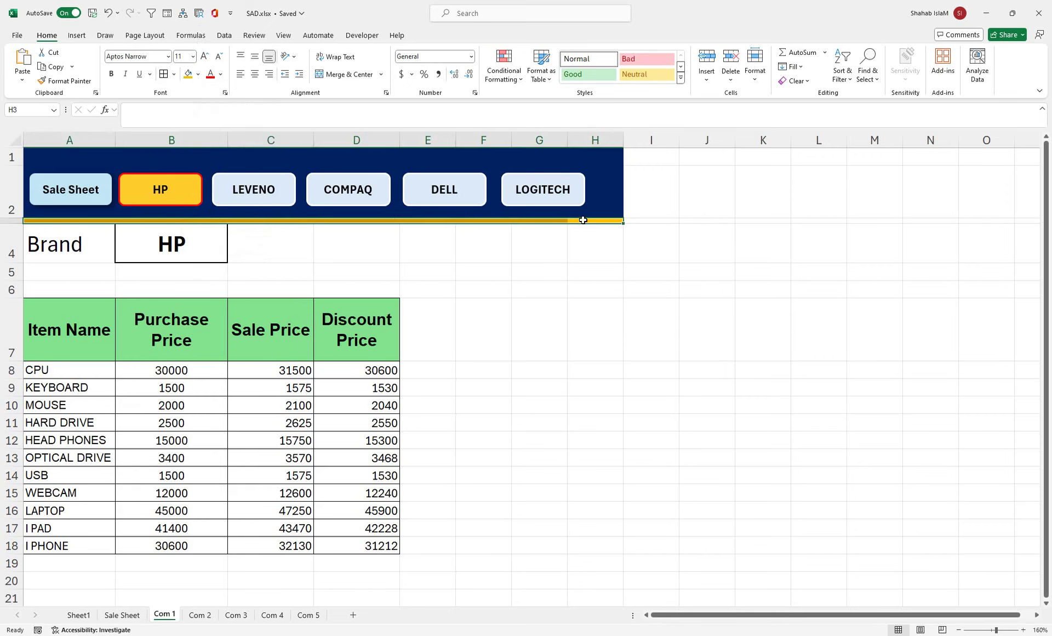
{"action": "left_click", "coordinate": [197, 74]}
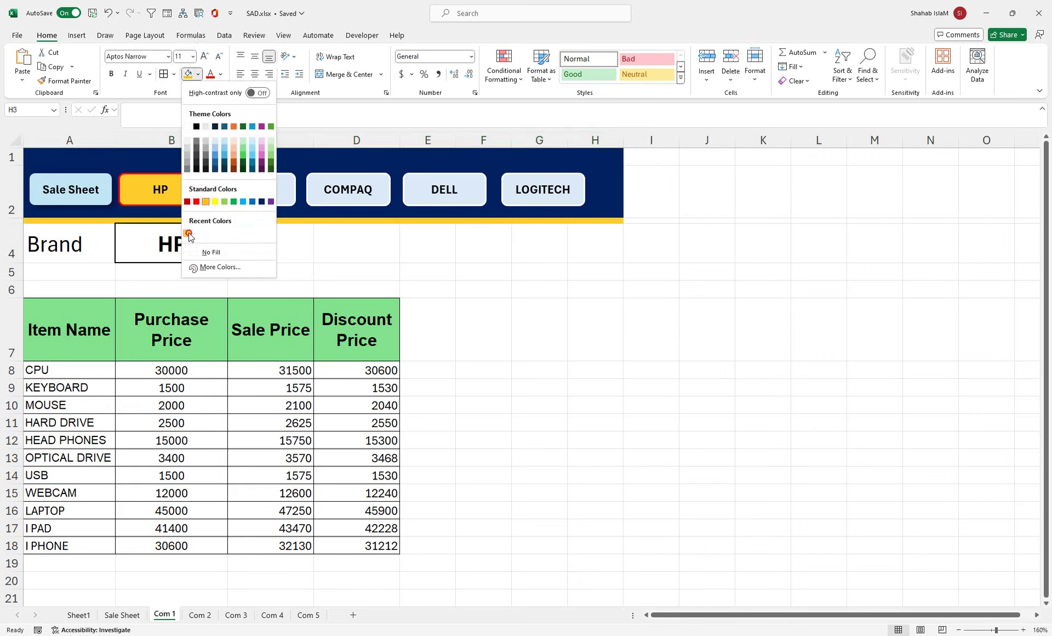
{"action": "left_click", "coordinate": [186, 233]}
- Try to copy rows 1 to 3 with the banner from Com 1 onto the same rows of Com 2
{"action": "left_click_drag", "start_coordinate": [1, 157], "coordinate": [6, 220]}
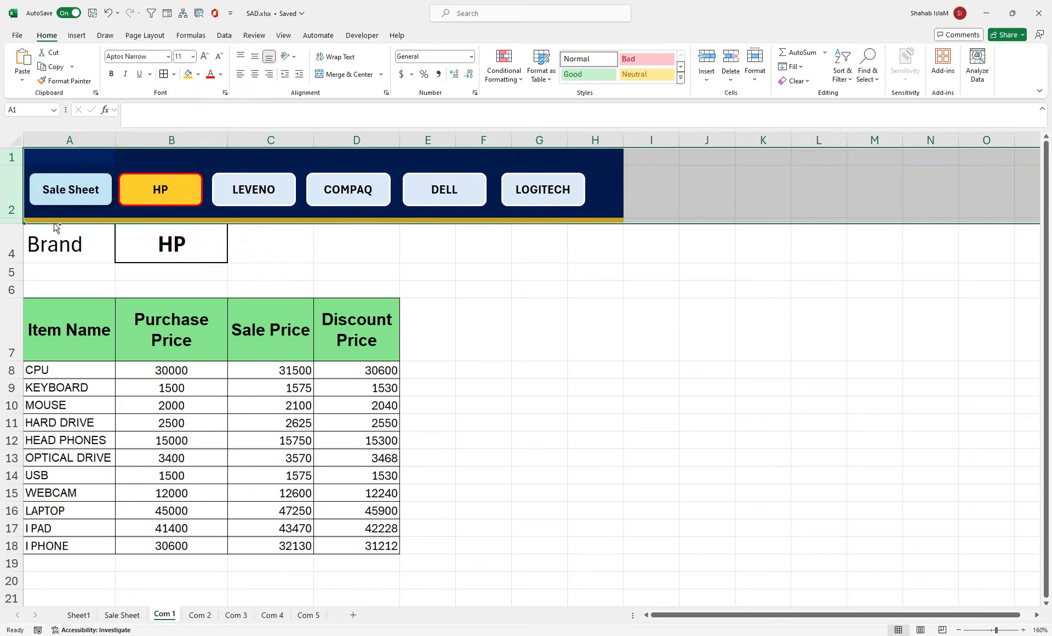
{"action": "key", "text": "ctrl+c"}
{"action": "left_click", "coordinate": [200, 615]}
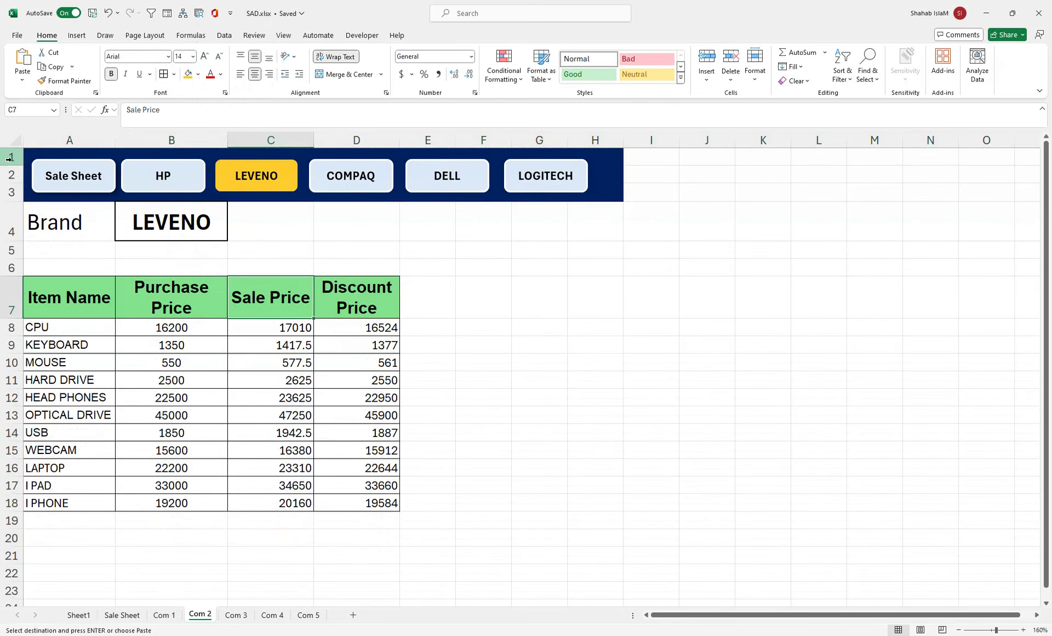
{"action": "left_click_drag", "start_coordinate": [9, 158], "coordinate": [10, 197]}
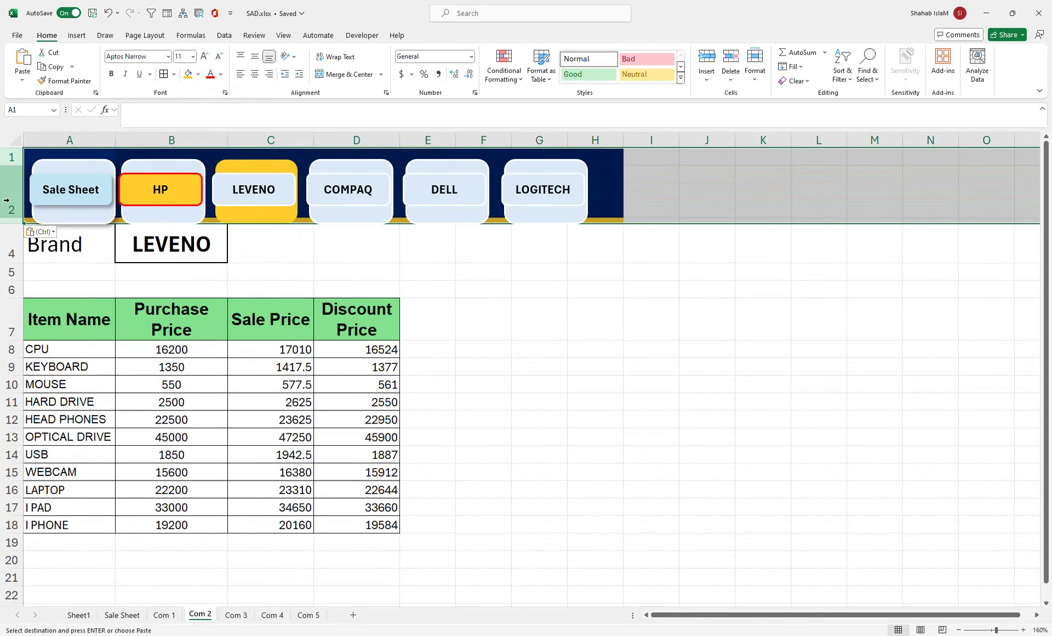
{"action": "key", "text": "ctrl+z"}
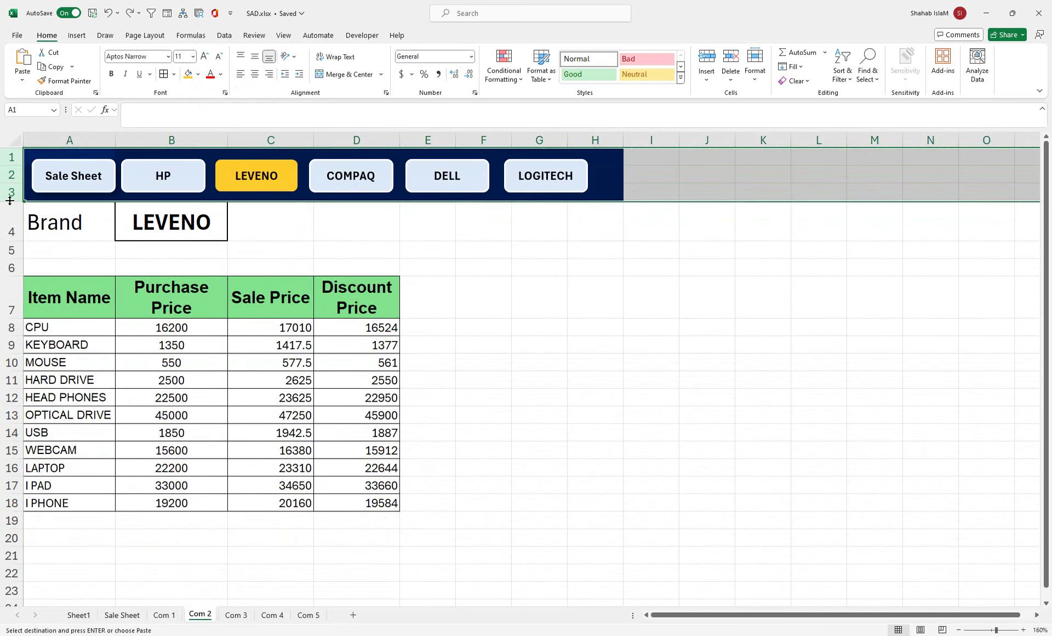
{"action": "left_click", "coordinate": [323, 228]}
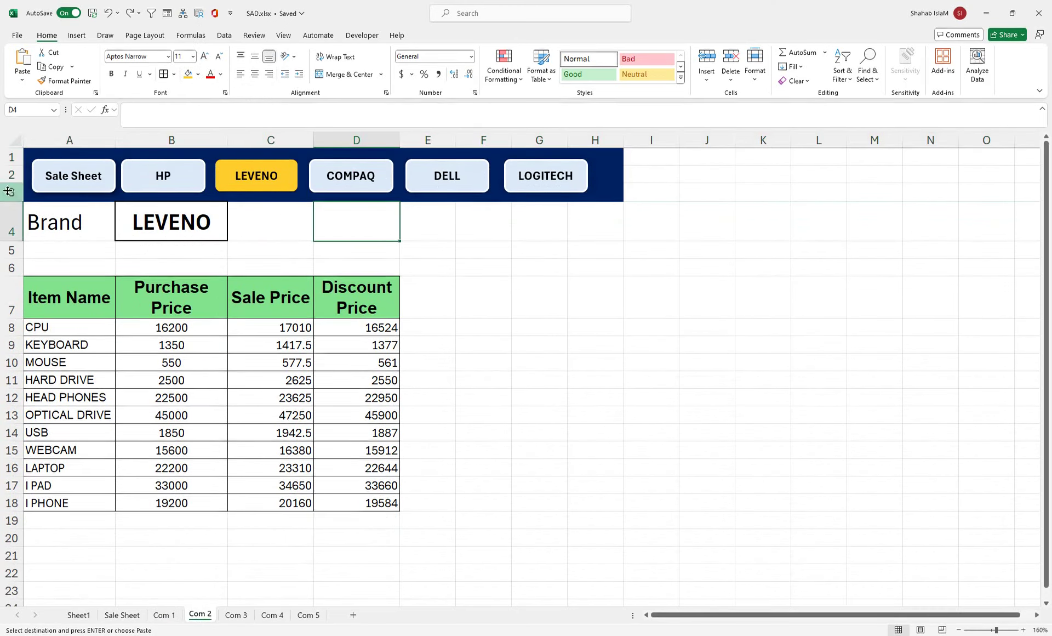
- Insert a sheet row above the Brand row on Com 2, shrink it to a thin strip and fill it with gold
{"action": "right_click", "coordinate": [6, 217]}
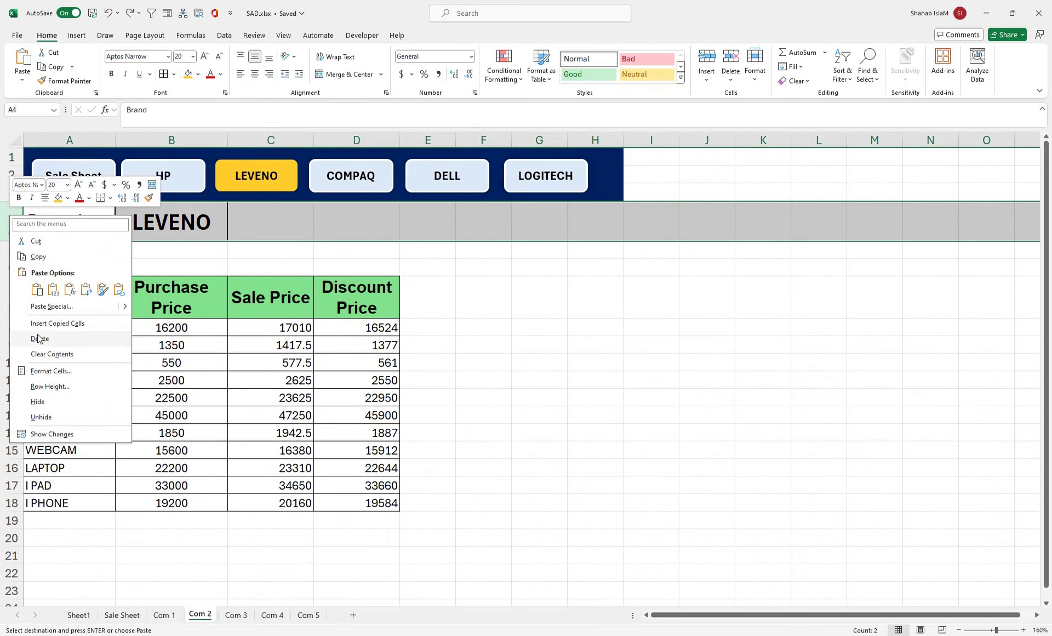
{"action": "left_click", "coordinate": [707, 80]}
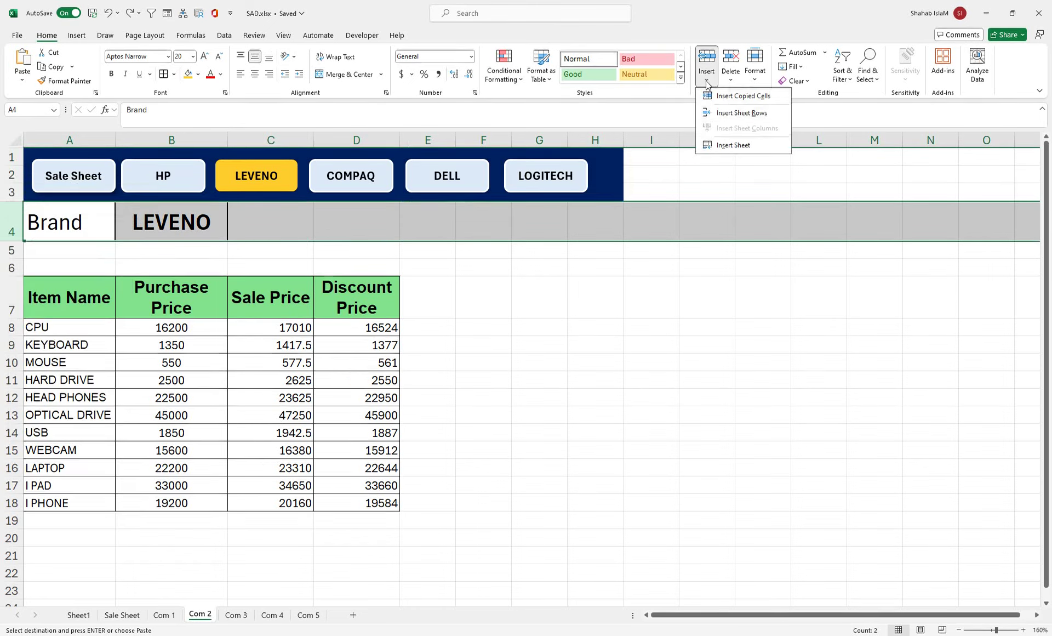
{"action": "left_click", "coordinate": [725, 113]}
{"action": "mouse_move", "coordinate": [6, 218]}
{"action": "left_mouse_down"}
{"action": "mouse_move", "coordinate": [12, 204]}
{"action": "mouse_move", "coordinate": [12, 218]}
{"action": "left_mouse_up"}
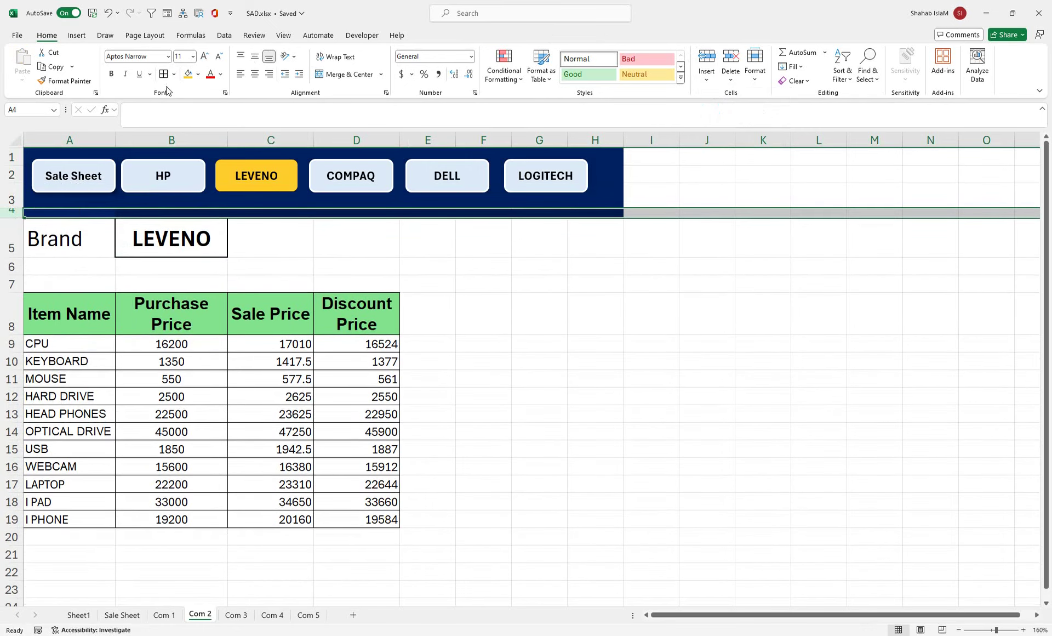
{"action": "left_click", "coordinate": [188, 77]}
{"action": "left_click", "coordinate": [430, 225]}
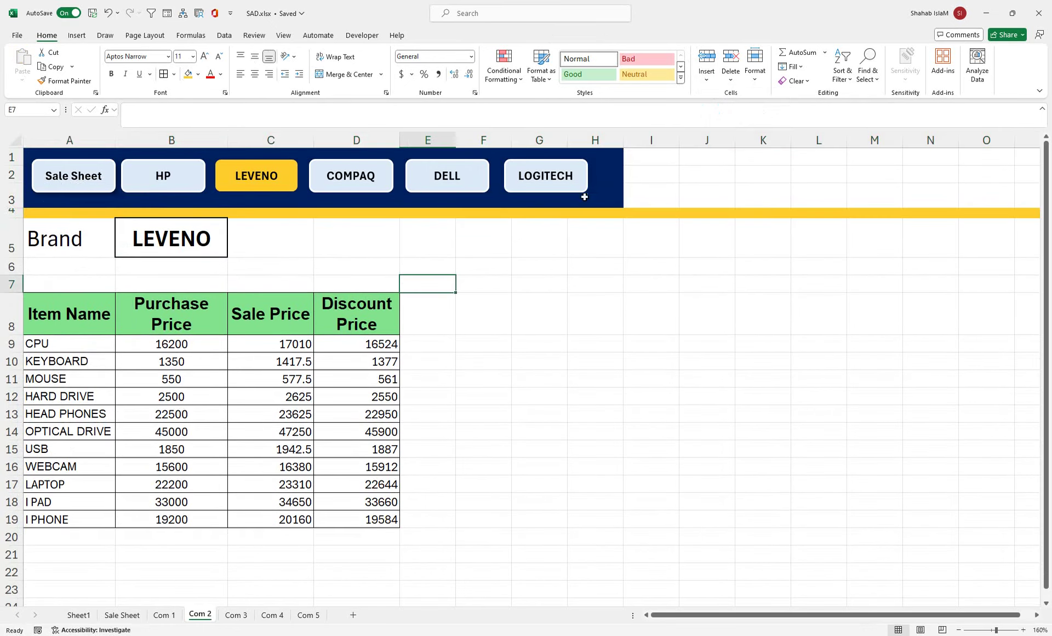
- Remove the gold fill from column I through the last column on Com 2, so the strip ends at column H
{"action": "left_click", "coordinate": [653, 132]}
{"action": "key", "text": "ctrl+shift+Right"}
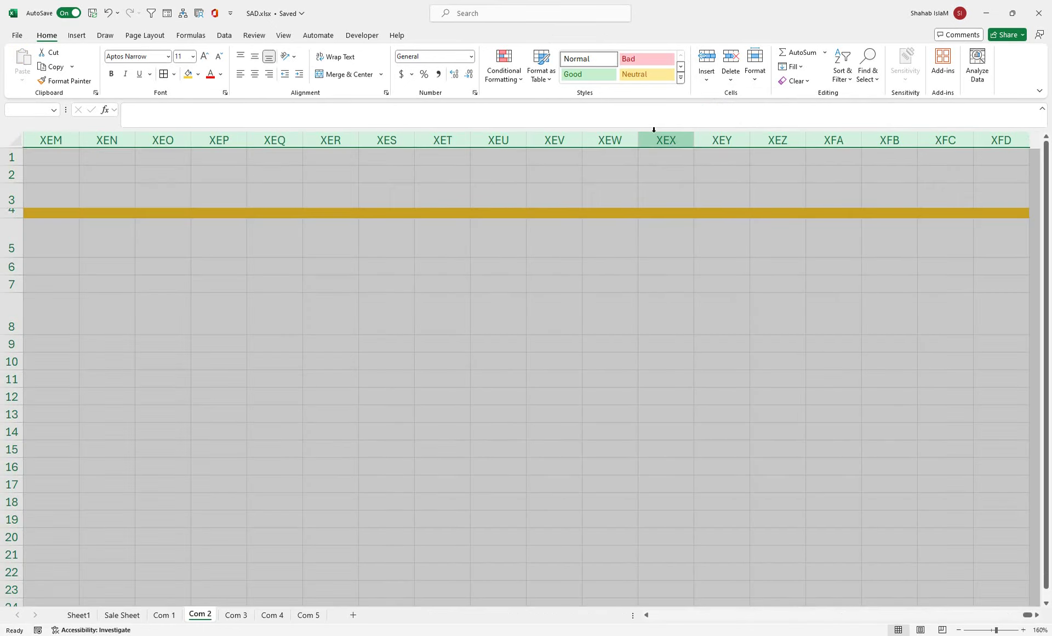
{"action": "left_click", "coordinate": [198, 74]}
{"action": "left_click", "coordinate": [212, 253]}
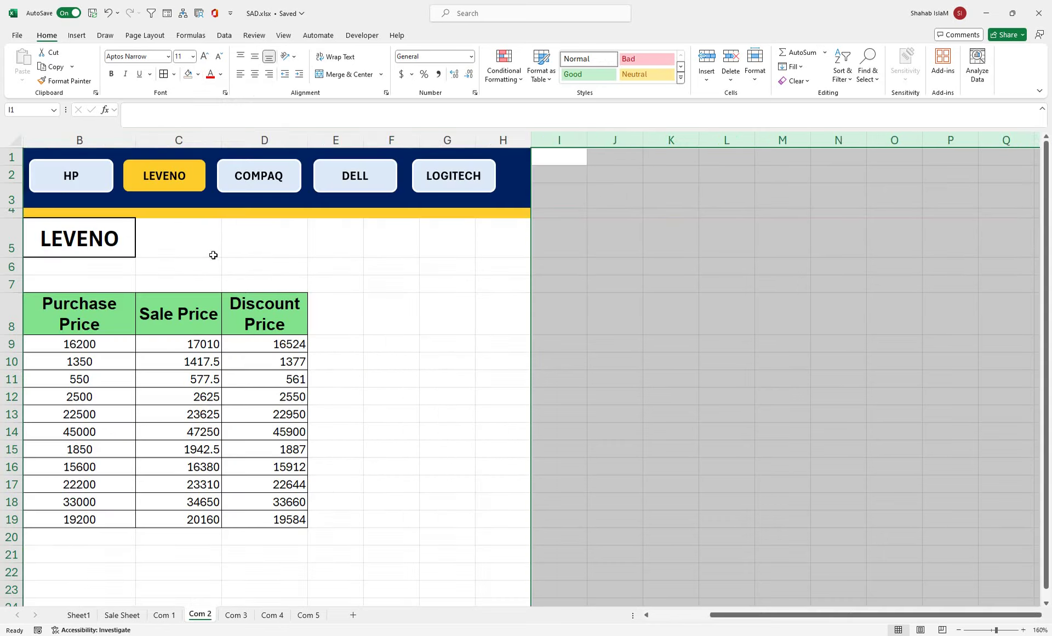
{"action": "left_click", "coordinate": [305, 314]}
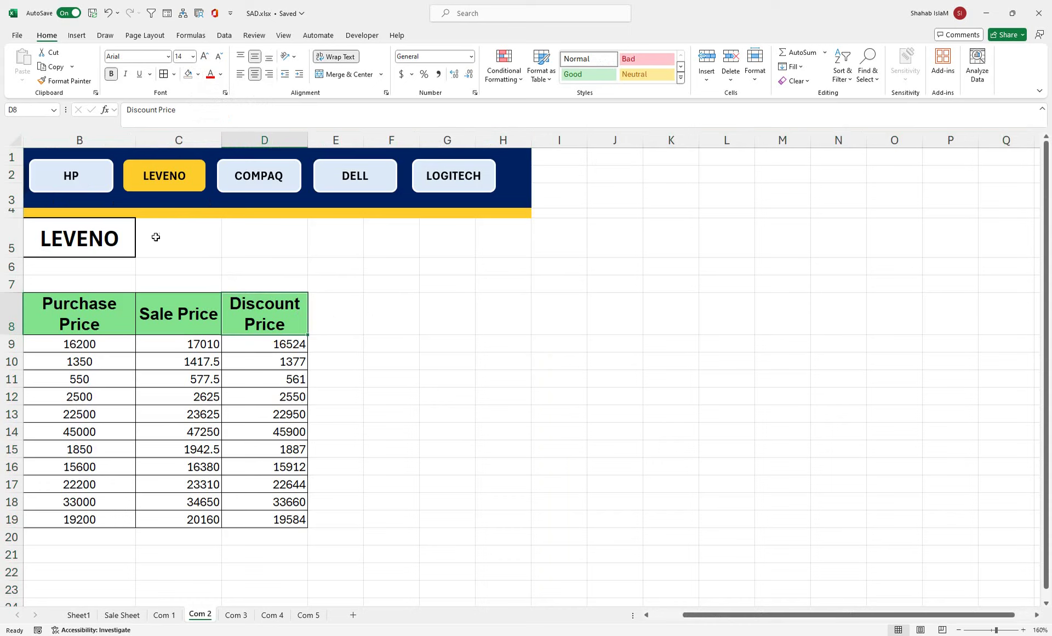
- Test the banner links from the Sale Sheet by following HP, LEVENO, COMPAQ, DELL and LOGITECH in order
{"action": "left_click", "coordinate": [79, 614]}
{"action": "left_click", "coordinate": [124, 613]}
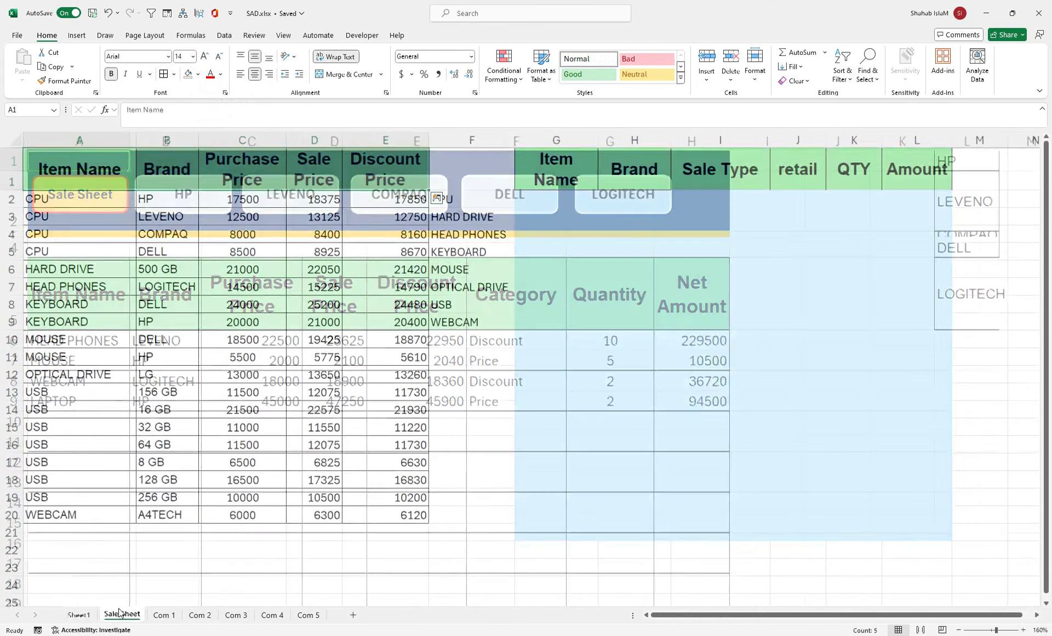
{"action": "left_click", "coordinate": [189, 420]}
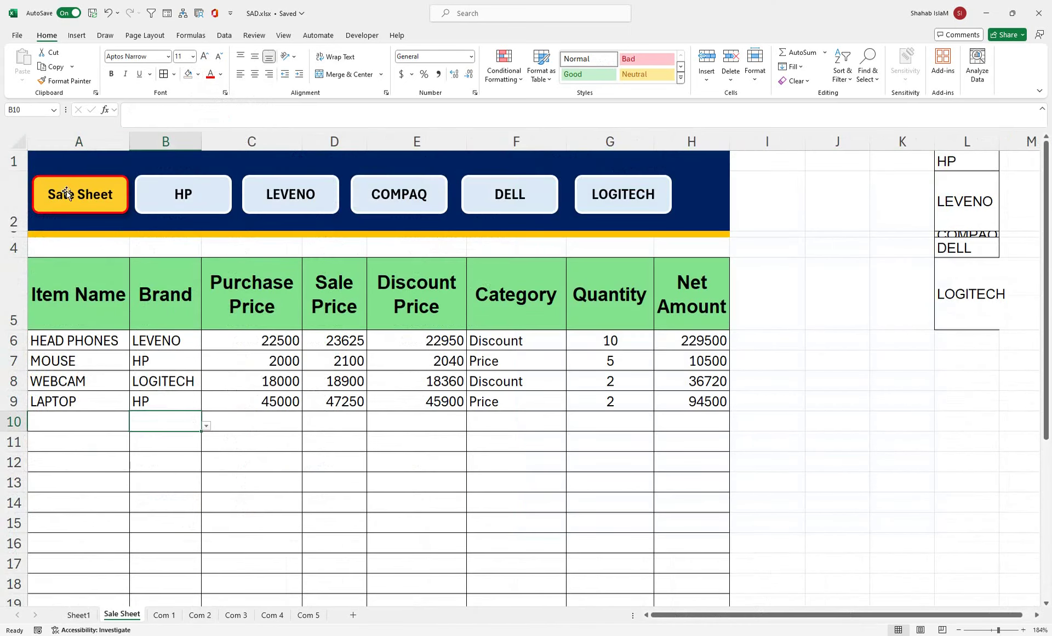
{"action": "left_click", "coordinate": [177, 205]}
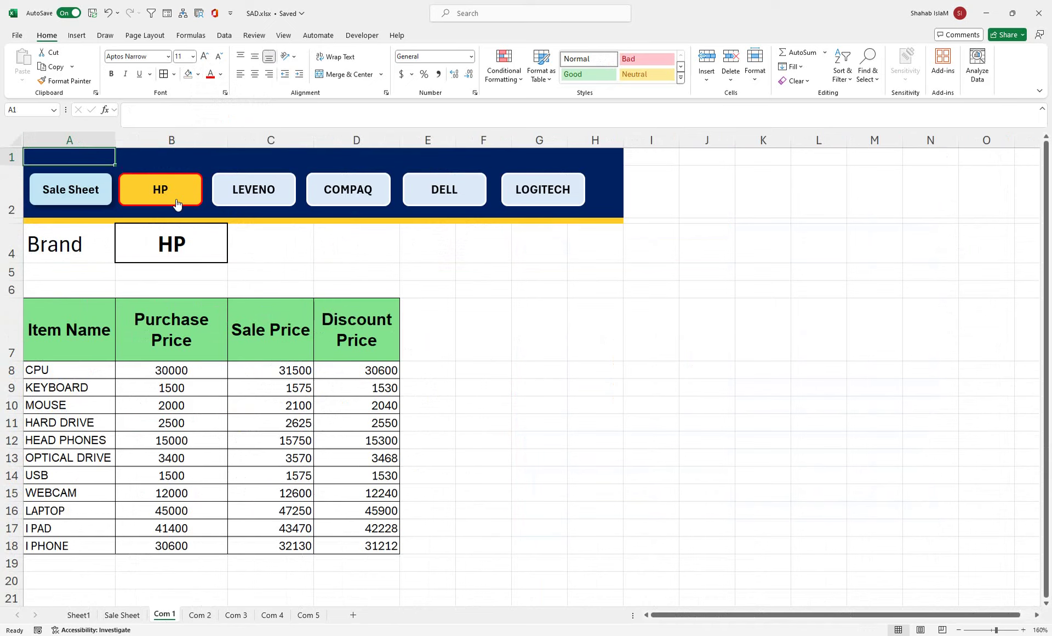
{"action": "left_click", "coordinate": [263, 191]}
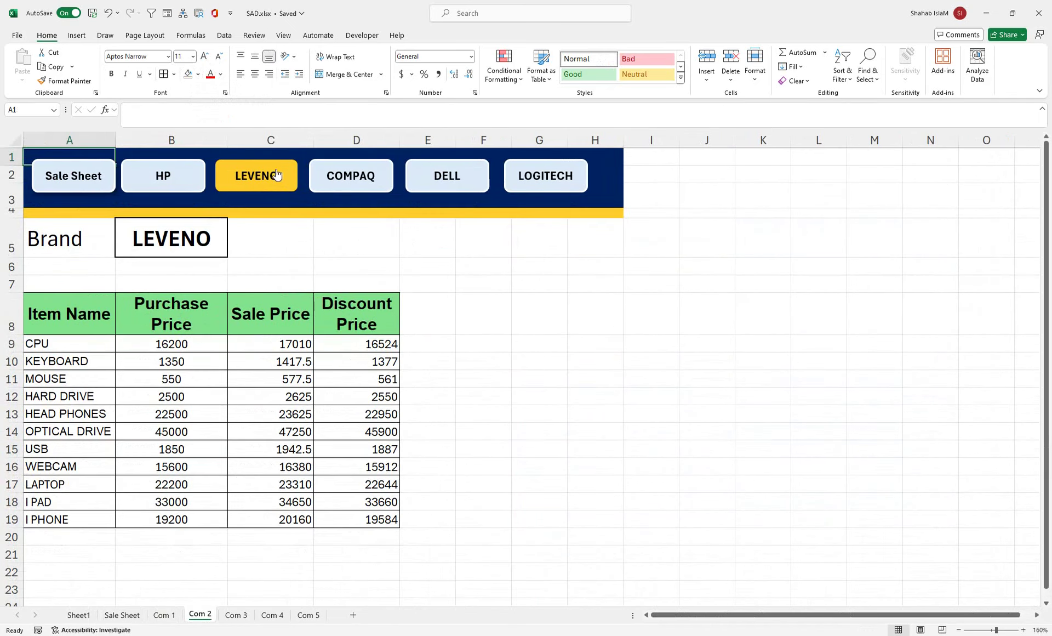
{"action": "left_click", "coordinate": [358, 184]}
{"action": "left_click", "coordinate": [444, 184]}
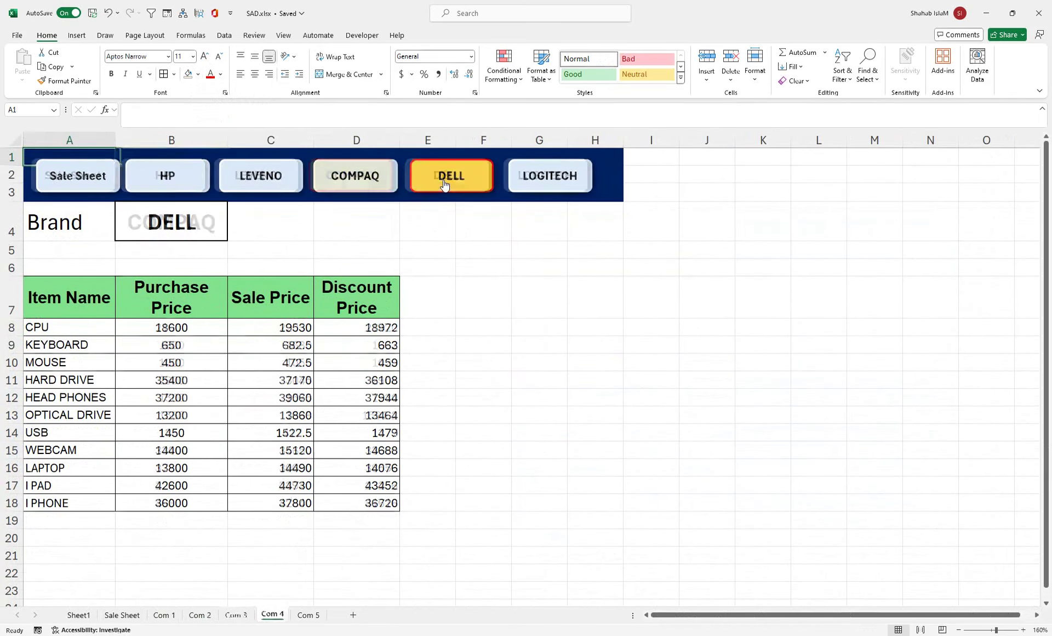
{"action": "left_click", "coordinate": [553, 189]}
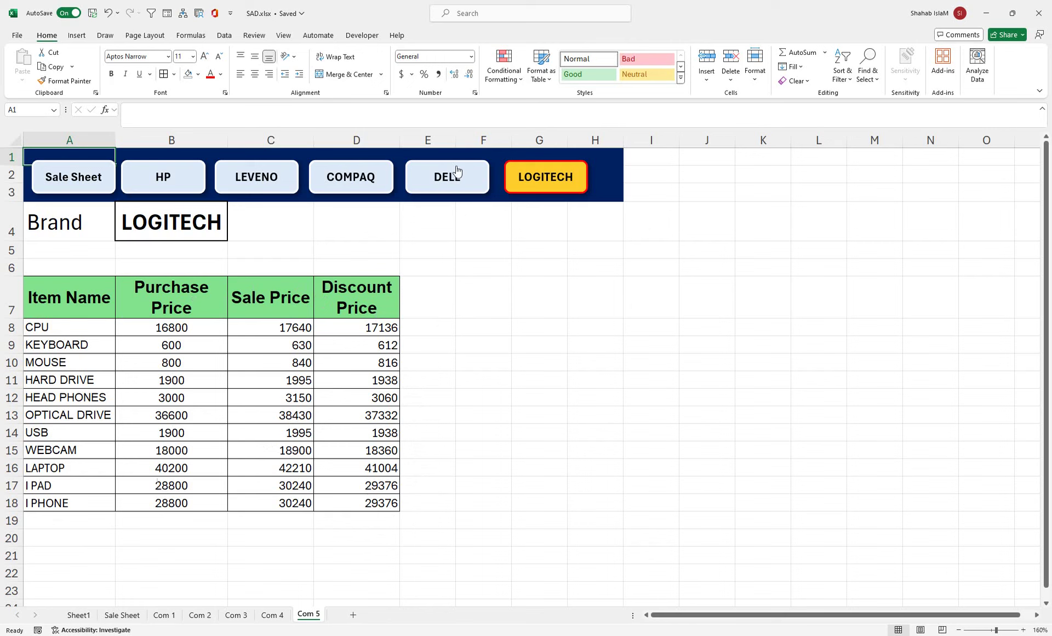
- Test the banner links in reverse from the LOGITECH sheet, through DELL, COMPAQ, LEVENO and HP, back to the Sale Sheet
{"action": "left_click", "coordinate": [458, 183]}
{"action": "left_click", "coordinate": [369, 181]}
{"action": "left_click", "coordinate": [262, 188]}
{"action": "left_click", "coordinate": [159, 183]}
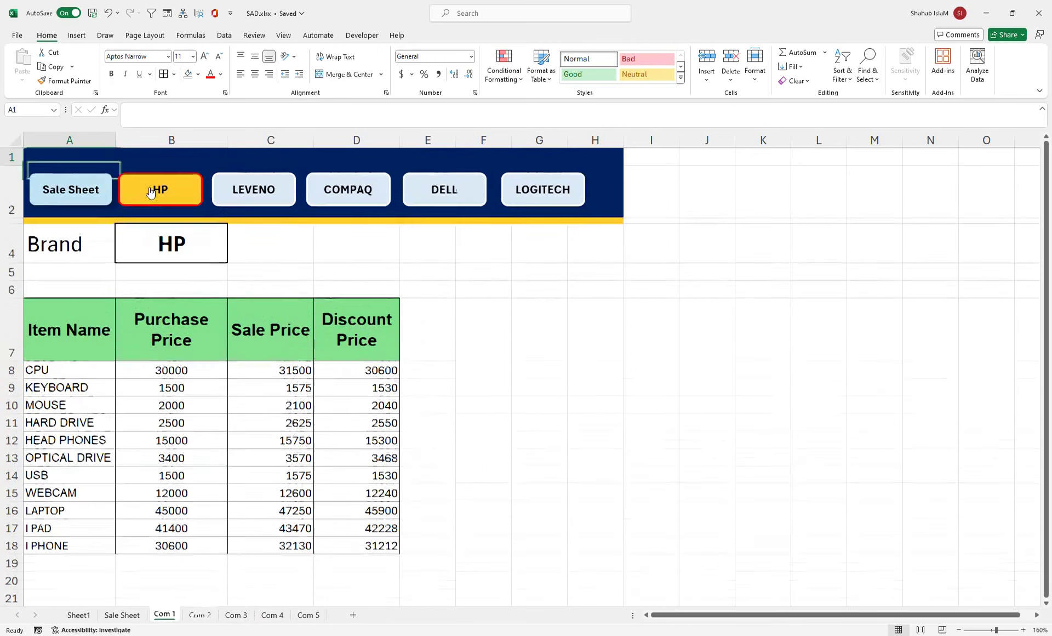
{"action": "left_click", "coordinate": [70, 184]}
{"action": "left_click", "coordinate": [400, 392]}
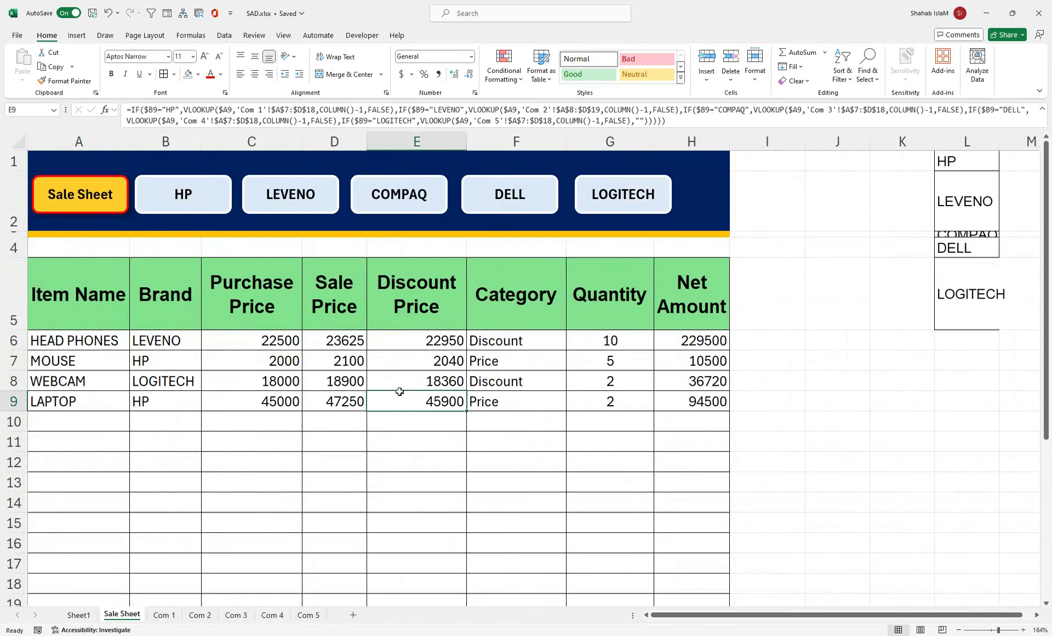
- Choose USB as the item name and LEVENO as the brand from the dropdowns in row 10 of the Sale Sheet
{"action": "left_click", "coordinate": [110, 423]}
{"action": "left_click", "coordinate": [135, 426]}
{"action": "left_click", "coordinate": [108, 475]}
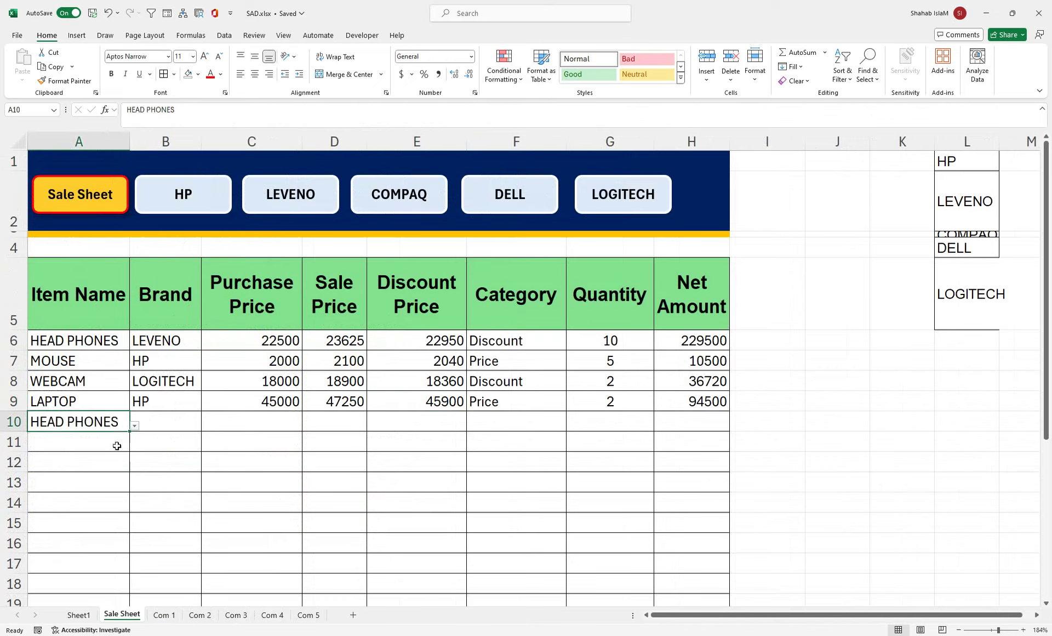
{"action": "left_click", "coordinate": [134, 426]}
{"action": "left_click", "coordinate": [103, 492]}
{"action": "left_click", "coordinate": [195, 422]}
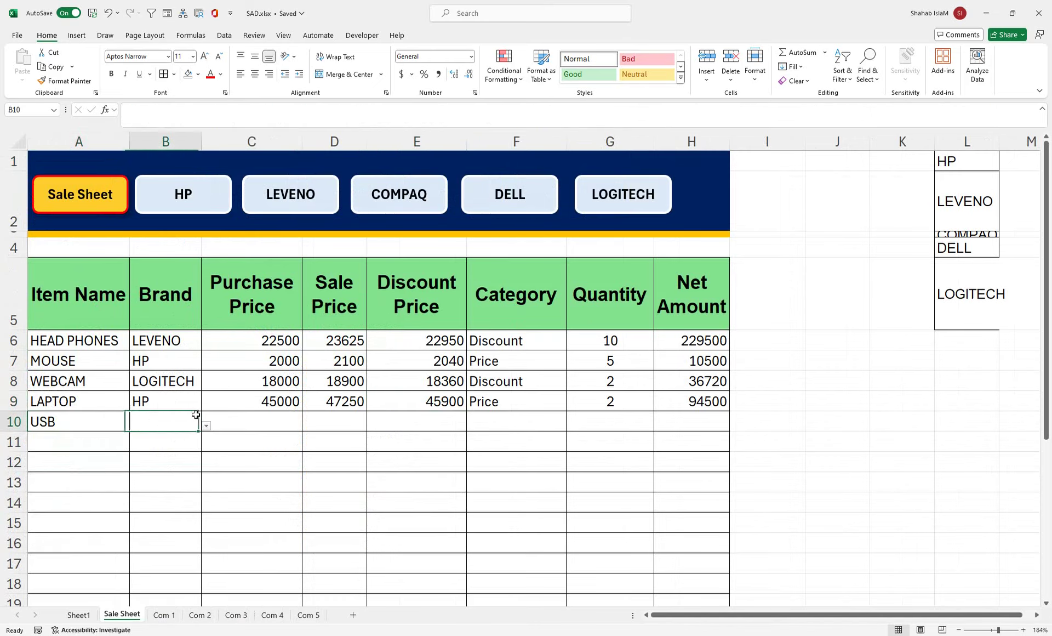
{"action": "left_click", "coordinate": [206, 425]}
{"action": "left_click", "coordinate": [186, 446]}
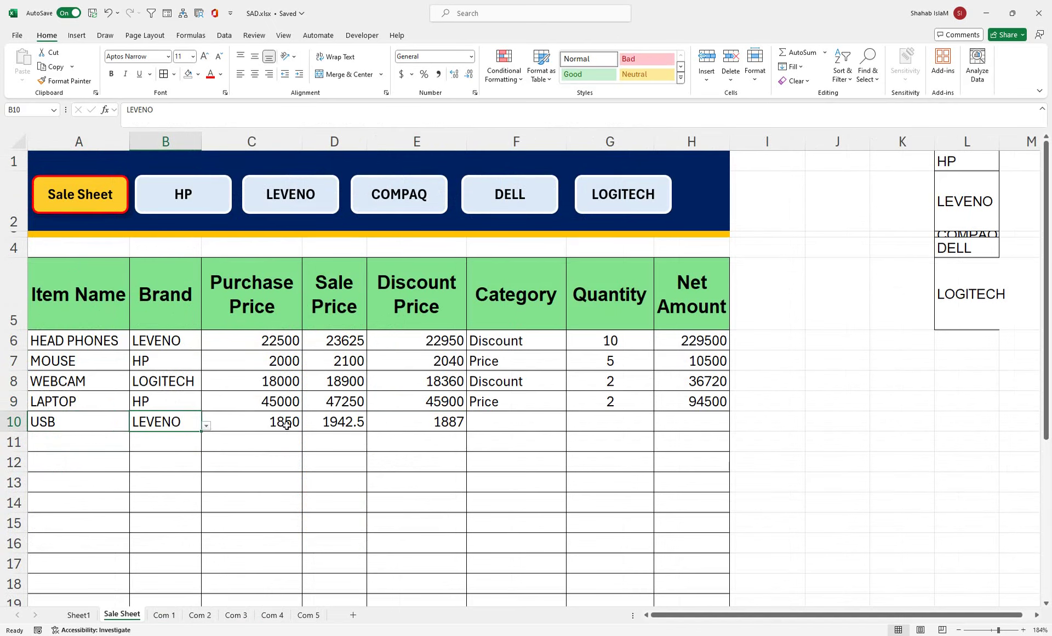
- Set row 10's category to Discount and its quantity to 10, and check the net amount formula
{"action": "left_click", "coordinate": [544, 426]}
{"action": "left_click", "coordinate": [571, 425]}
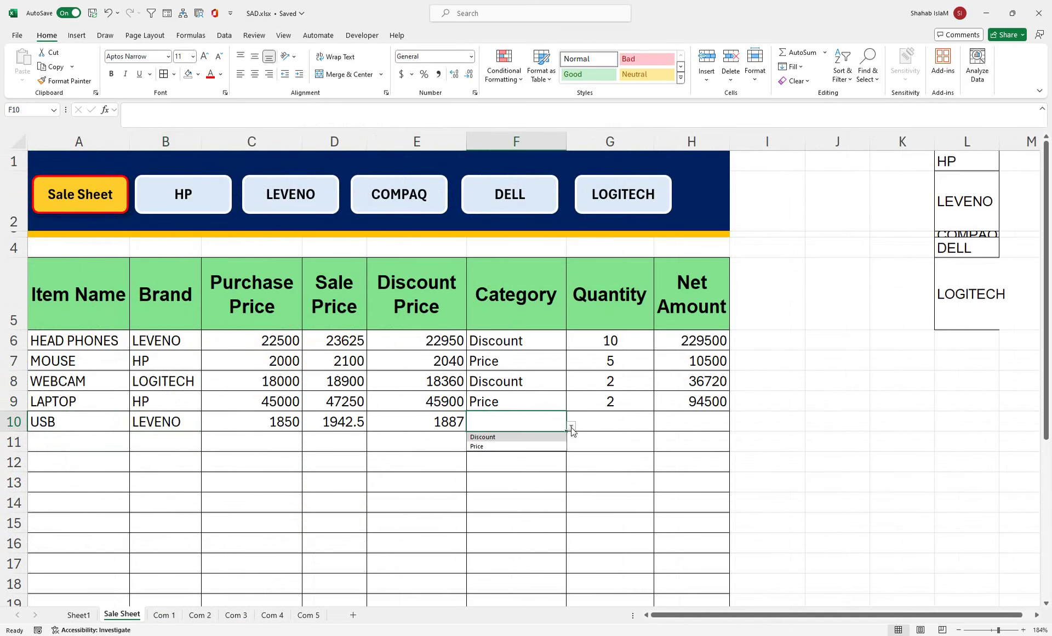
{"action": "left_click", "coordinate": [555, 438]}
{"action": "left_click", "coordinate": [586, 423]}
{"action": "type", "text": "10"}
{"action": "key", "text": "Return"}
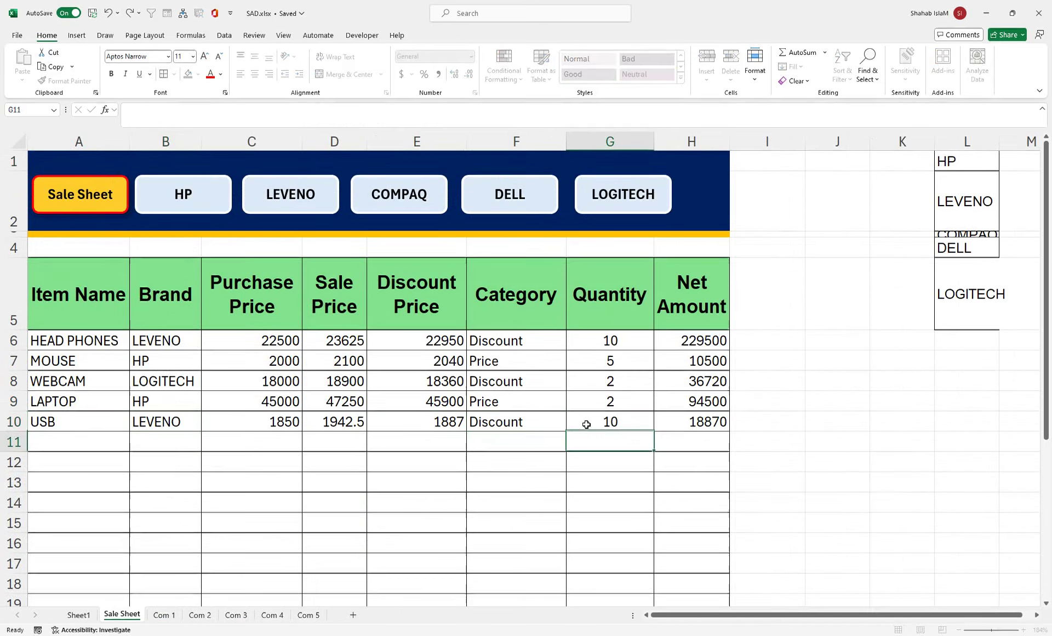
{"action": "left_click", "coordinate": [673, 426]}
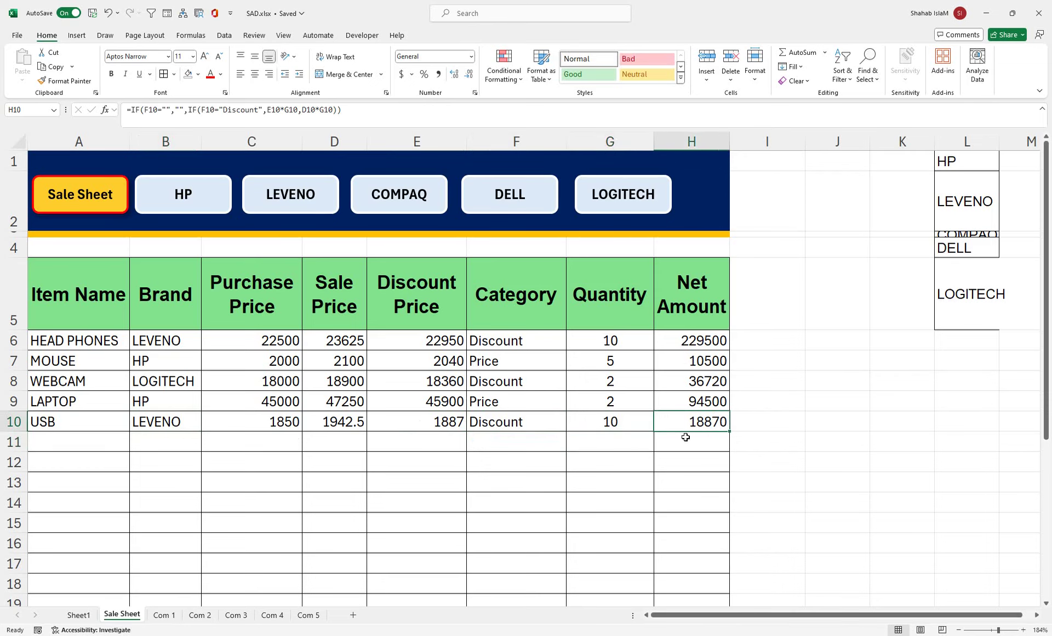
- Hide column L, which holds the brand list, on the Sale Sheet
{"action": "left_click", "coordinate": [948, 142]}
{"action": "right_click", "coordinate": [948, 144]}
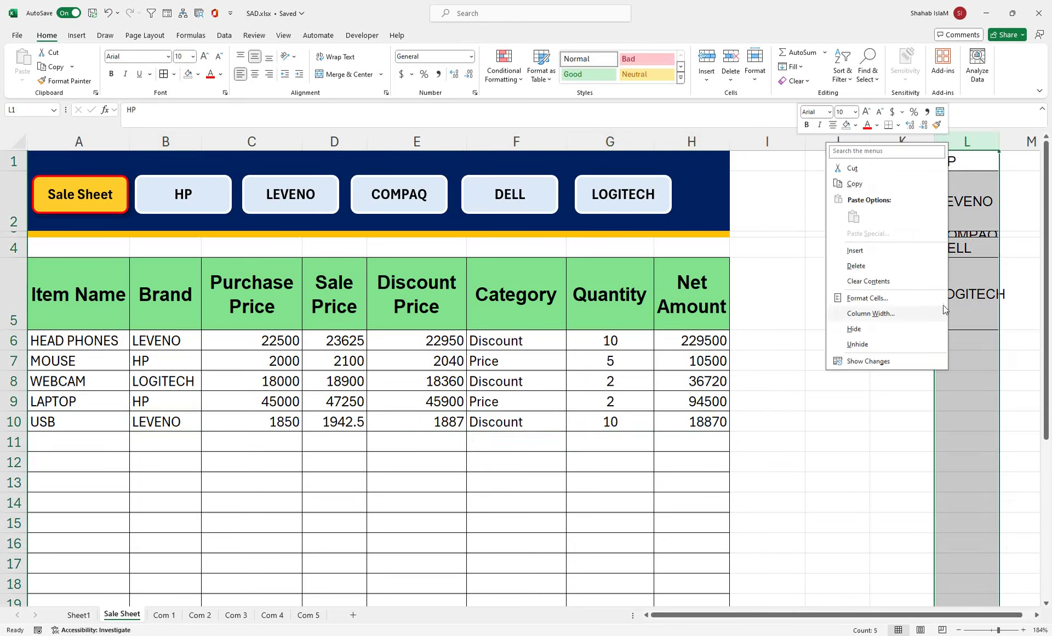
{"action": "left_click", "coordinate": [913, 329]}
{"action": "left_click", "coordinate": [913, 327]}
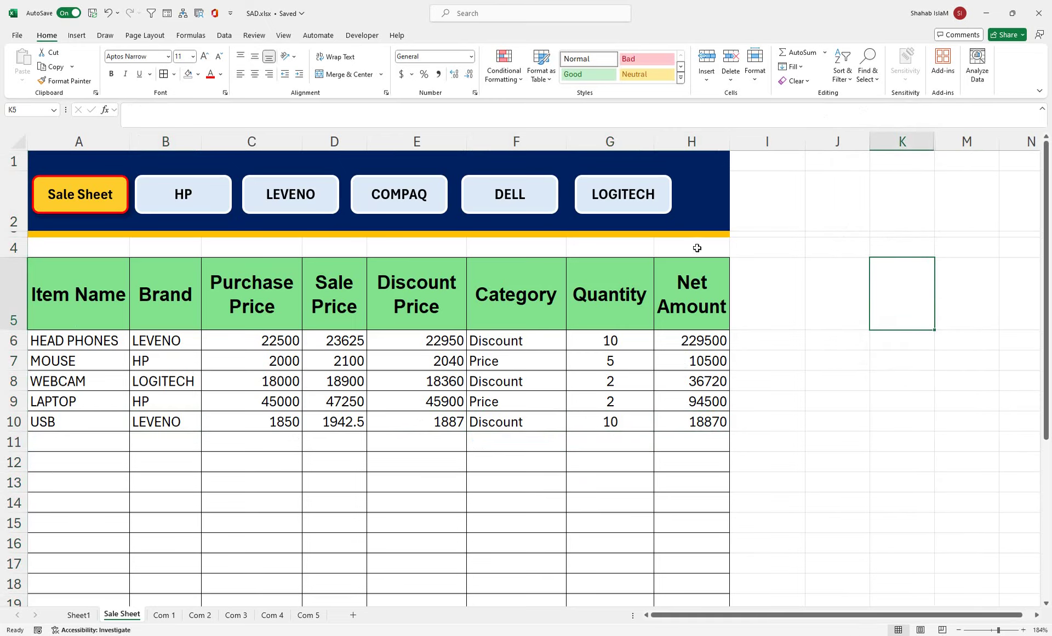
{"action": "left_click", "coordinate": [251, 397]}
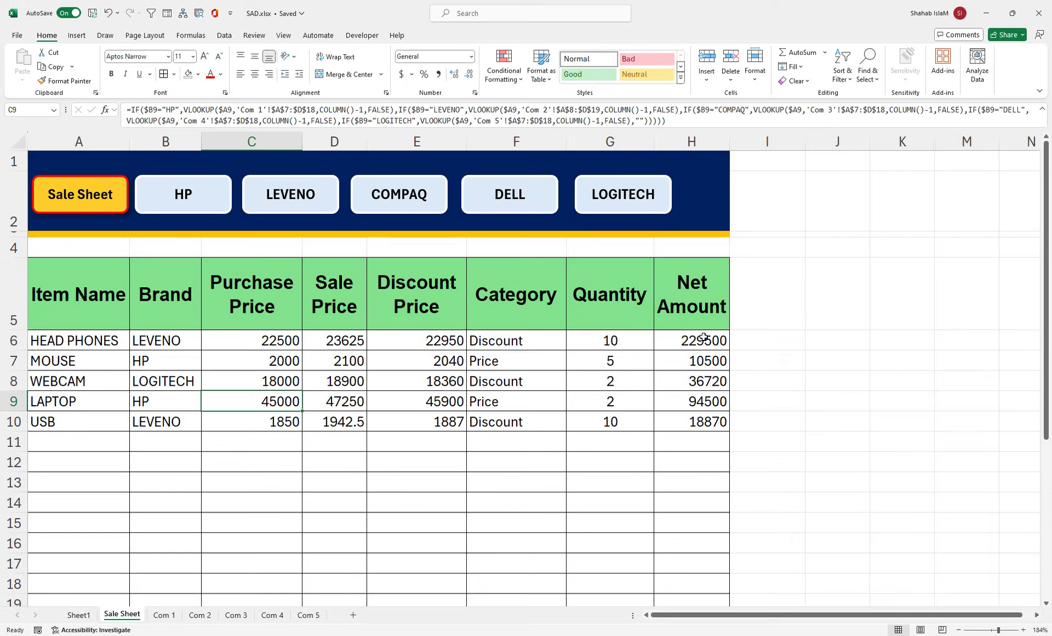
{"action": "left_click_drag", "start_coordinate": [704, 337], "coordinate": [699, 382]}
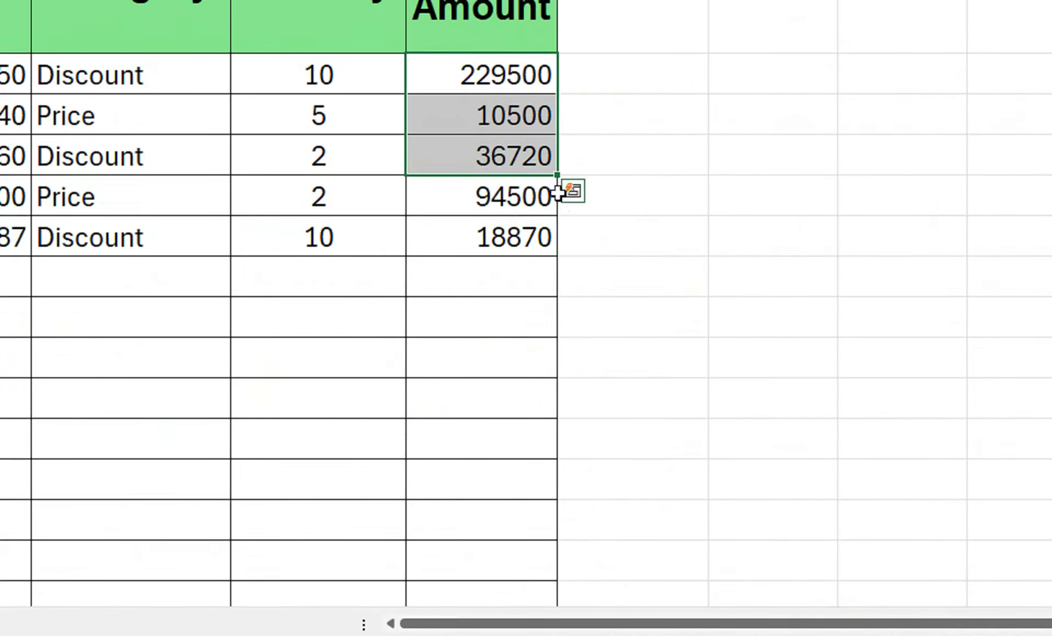
{"action": "left_click_drag", "start_coordinate": [510, 164], "coordinate": [508, 204]}
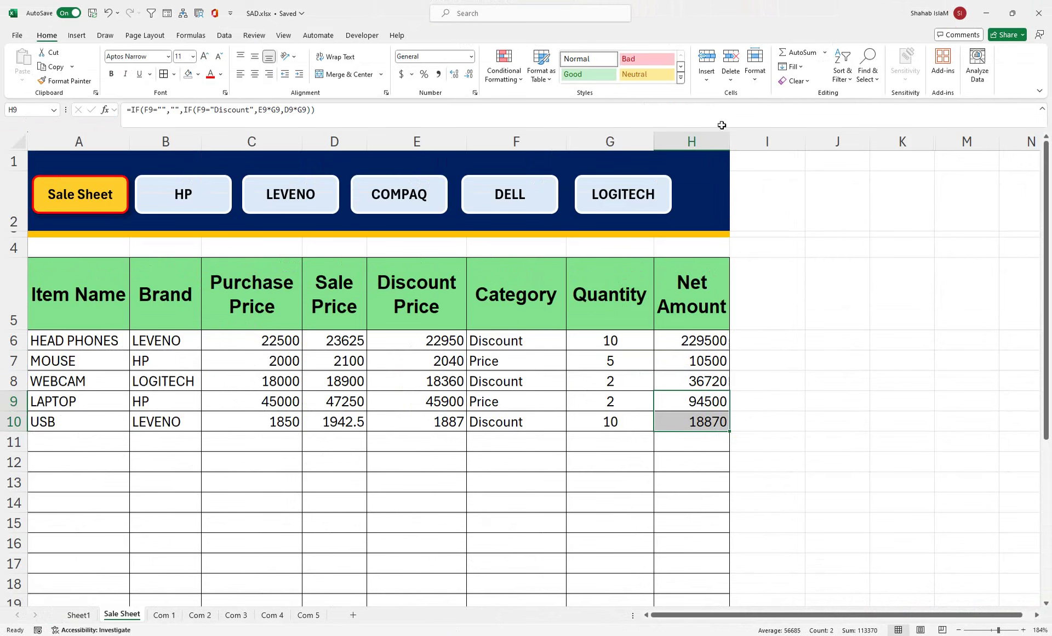
{"action": "left_click_drag", "start_coordinate": [845, 183], "coordinate": [947, 469]}
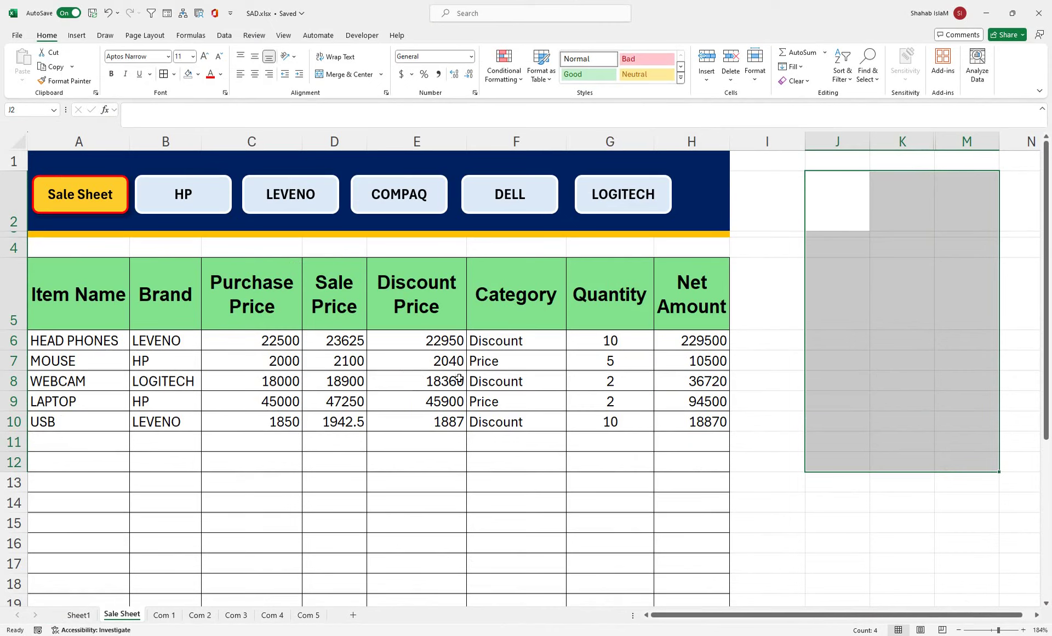
{"action": "left_click", "coordinate": [400, 388]}
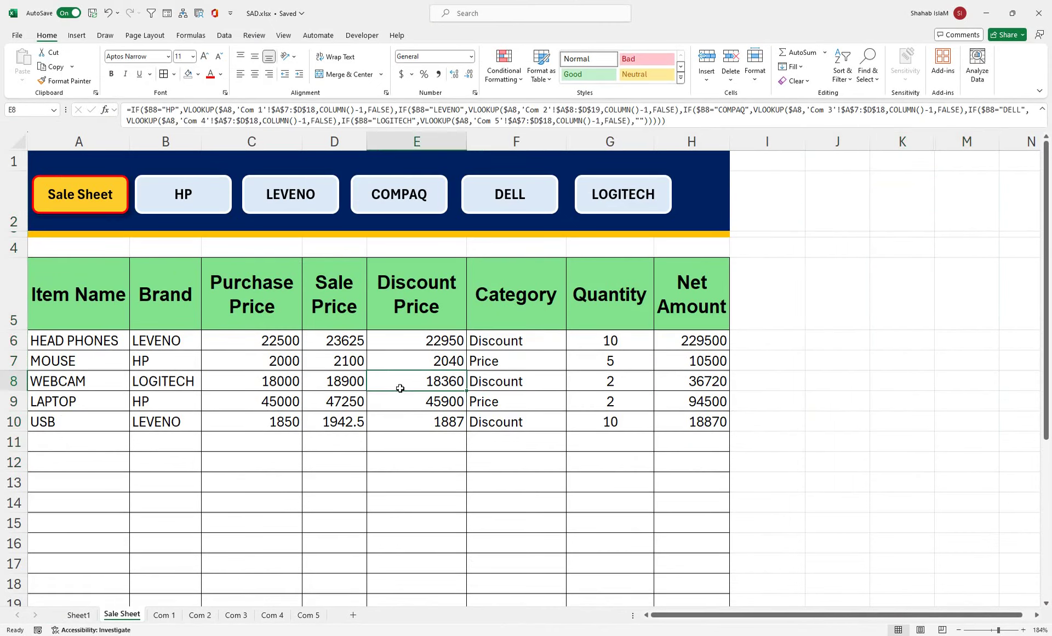